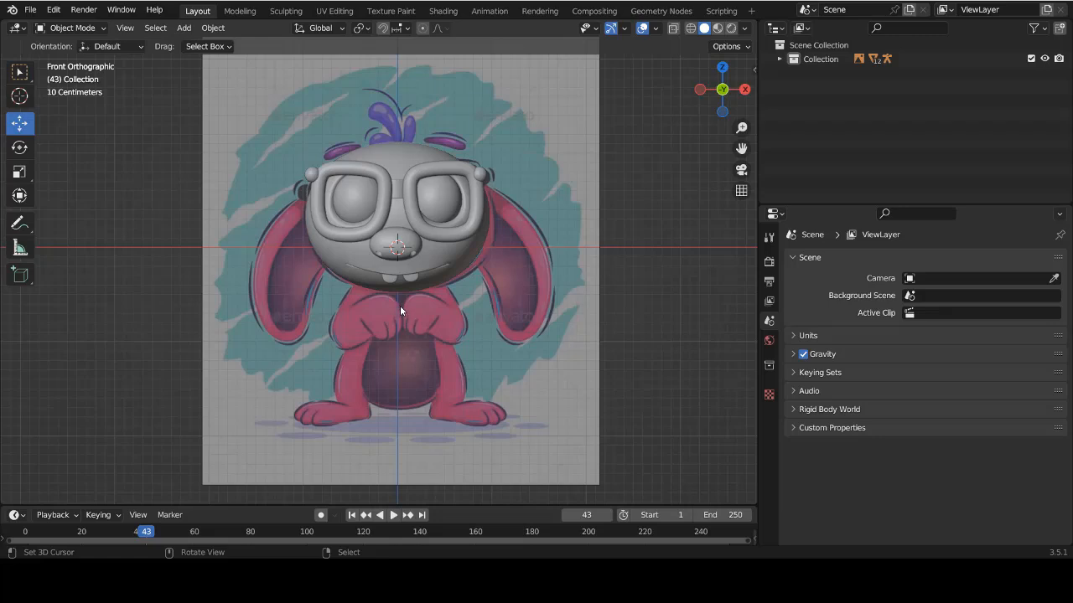
Start the Shortcut VUr on-screen key display.
scroll(399, 305, down, 1)
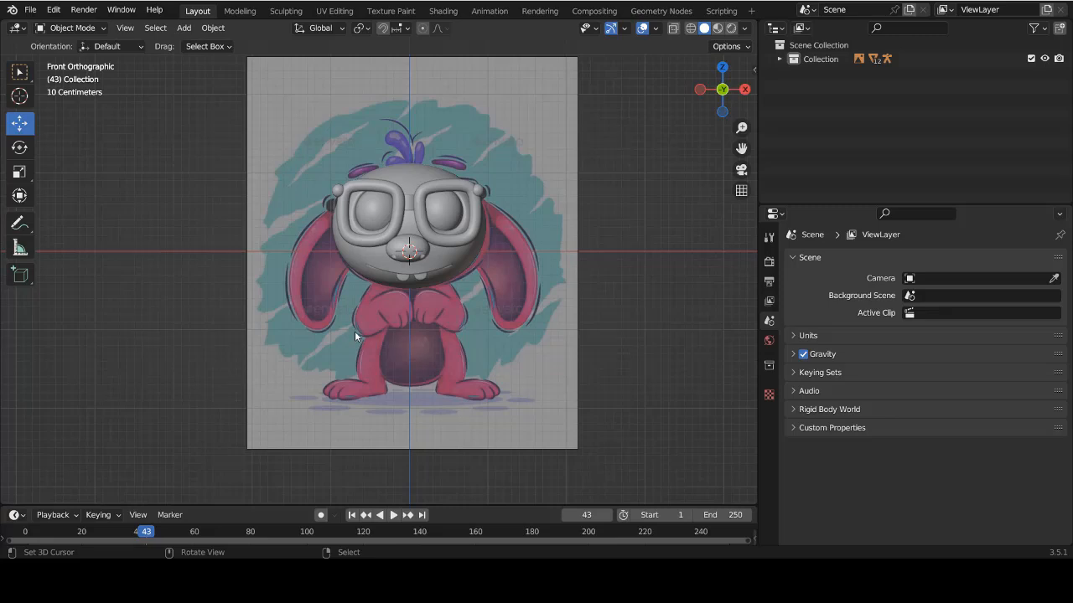
scroll(437, 261, up, 3)
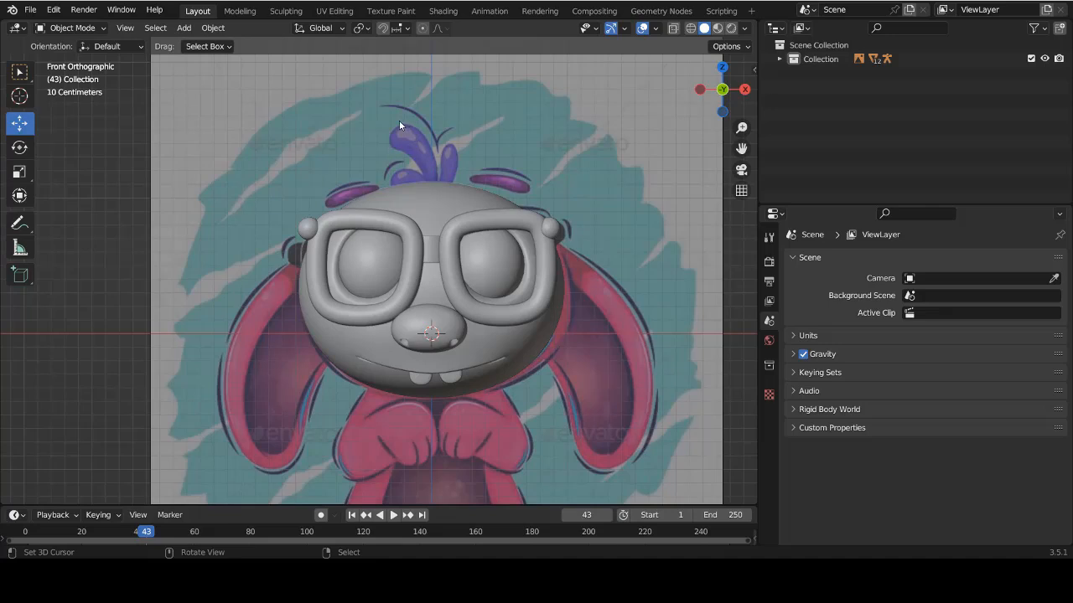
scroll(478, 255, down, 1)
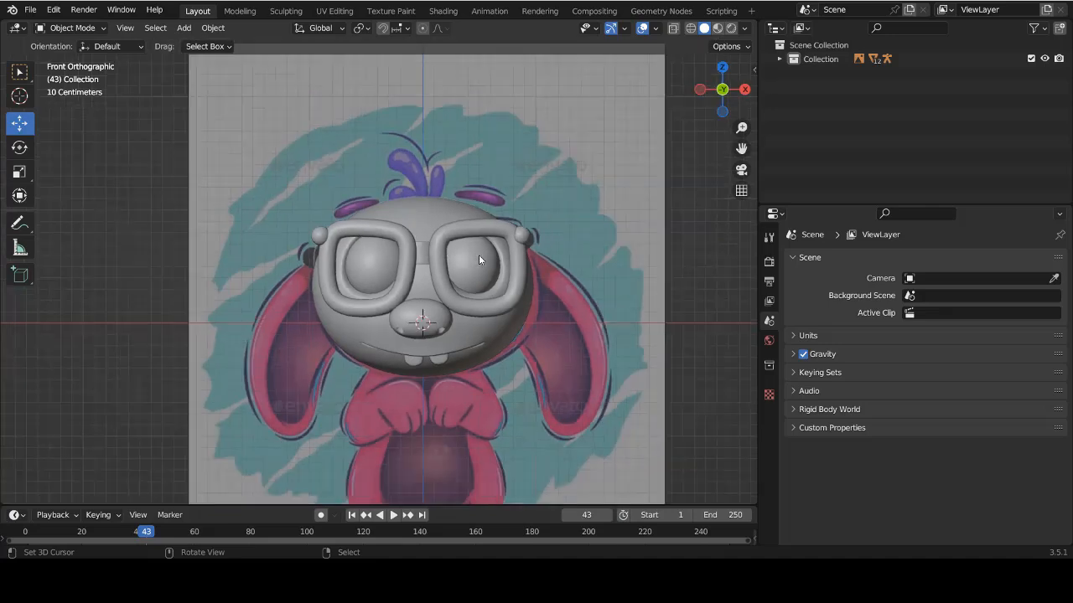
shift+scroll(491, 318, down, 2)
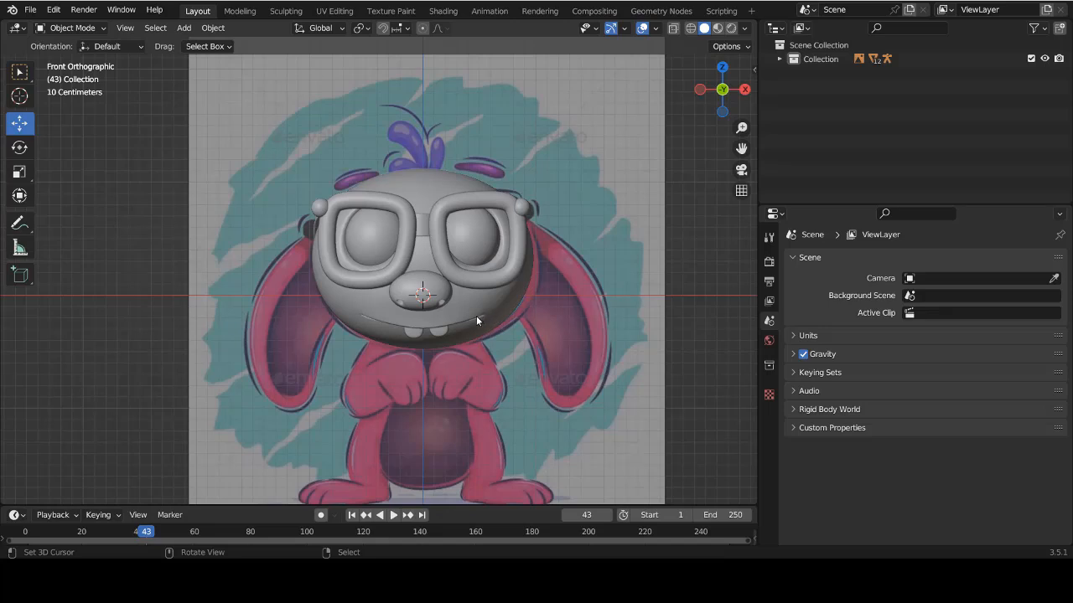
key(n)
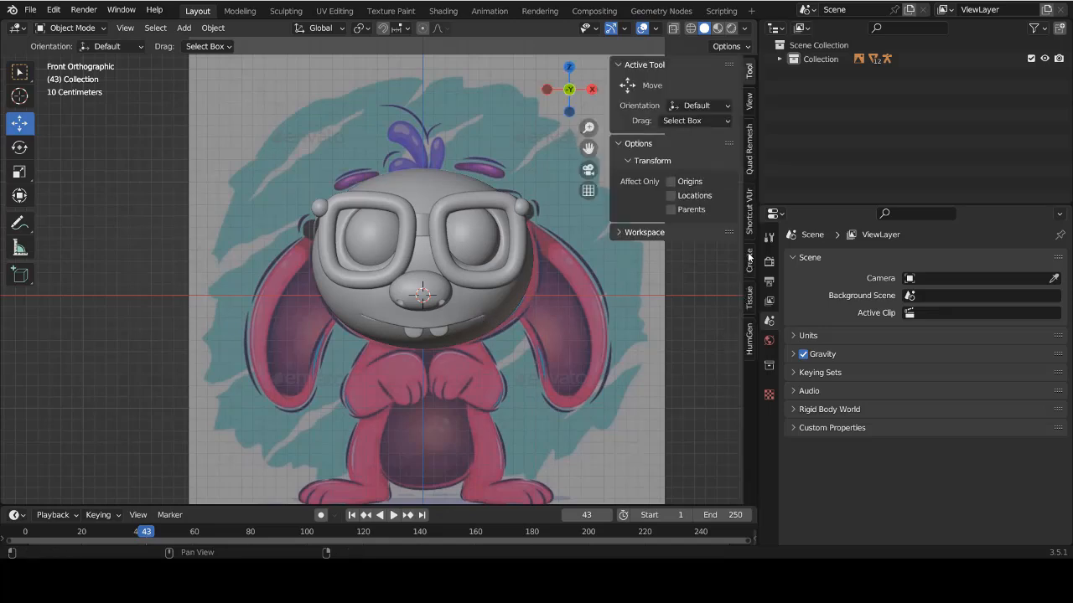
click(749, 214)
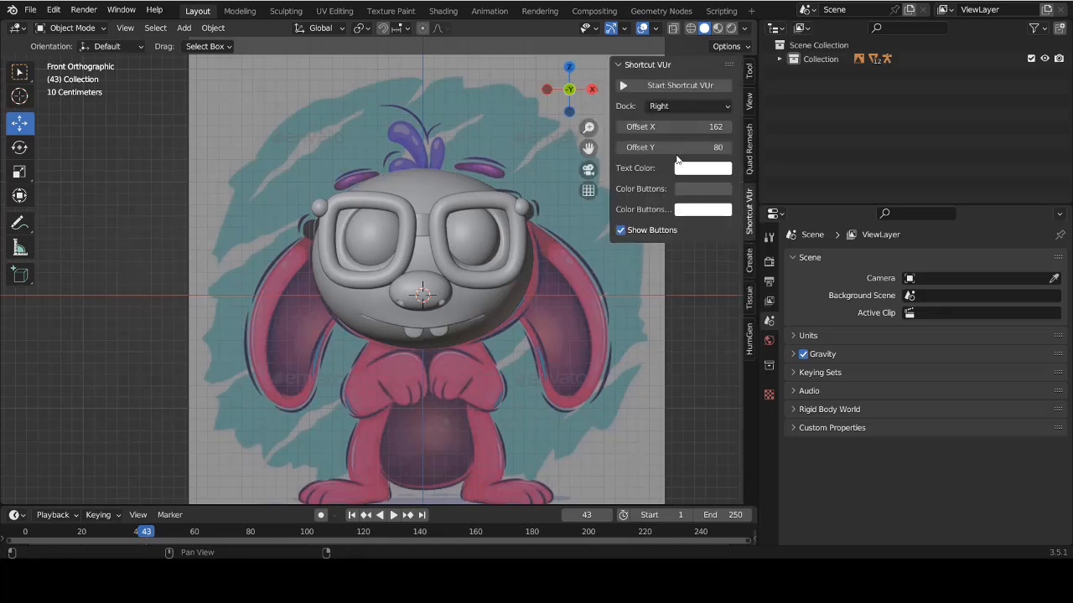
click(680, 86)
key(n)
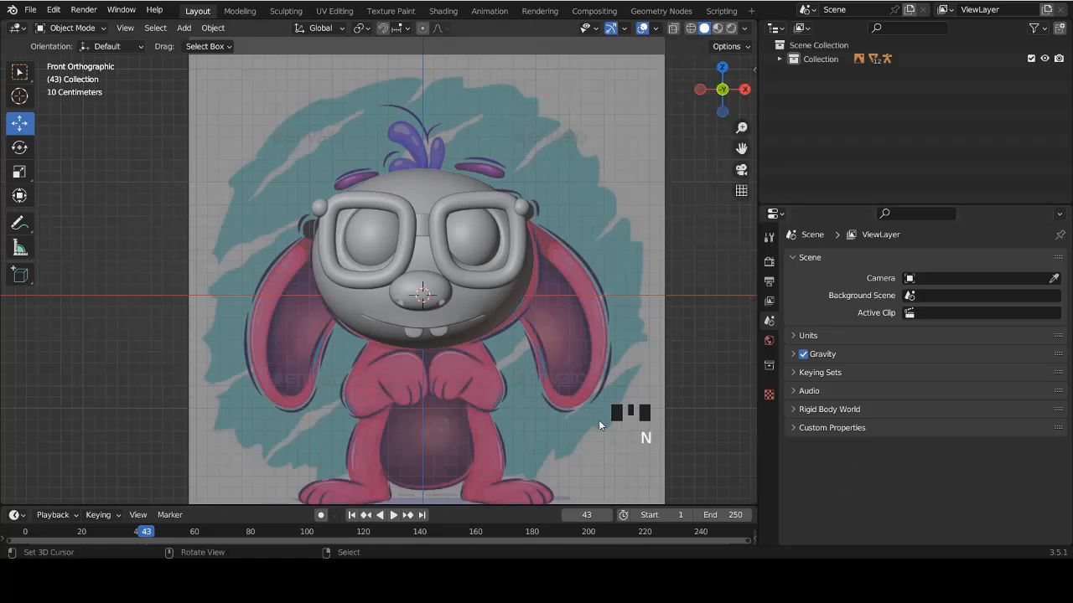
Add a mesh cube at the origin and give it a Catmull-Clark Subdivision Surface modifier with viewport level 2.
shift+scroll(457, 390, down, 4)
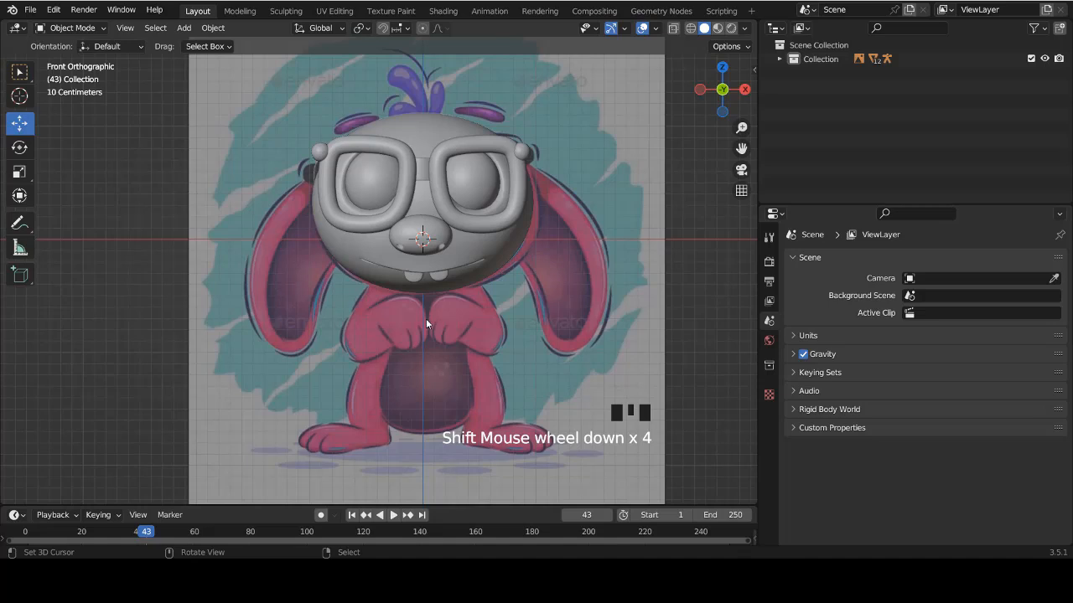
key(shift+a)
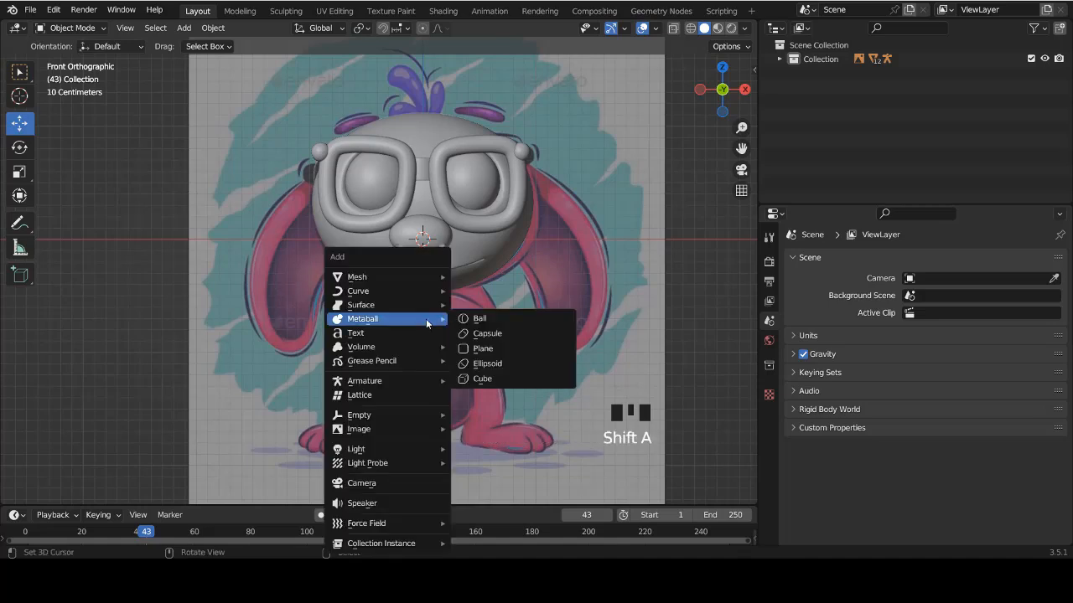
mouse_move(392, 276)
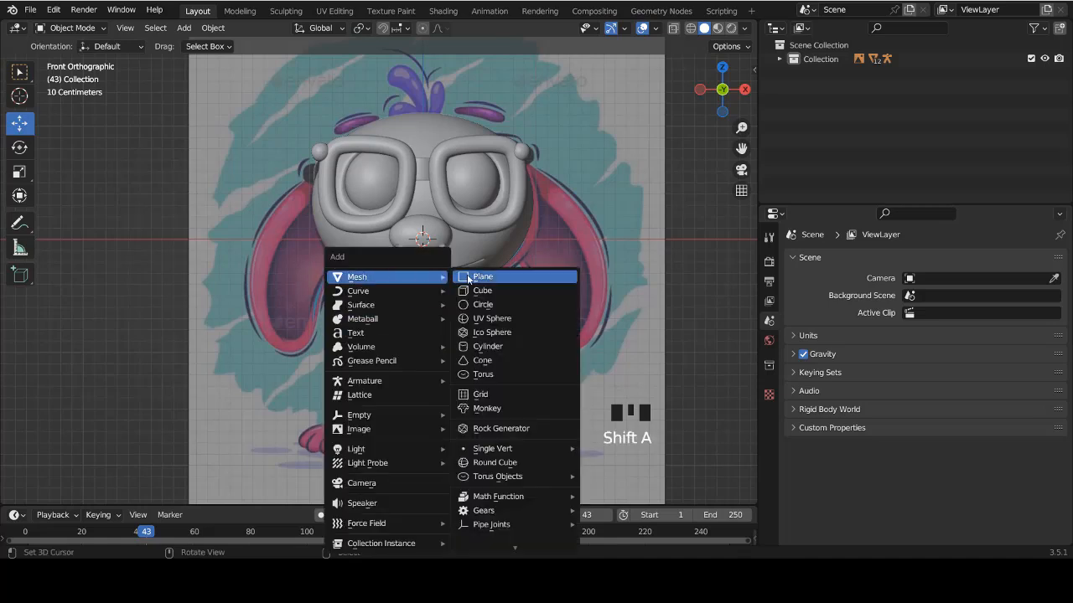
click(491, 290)
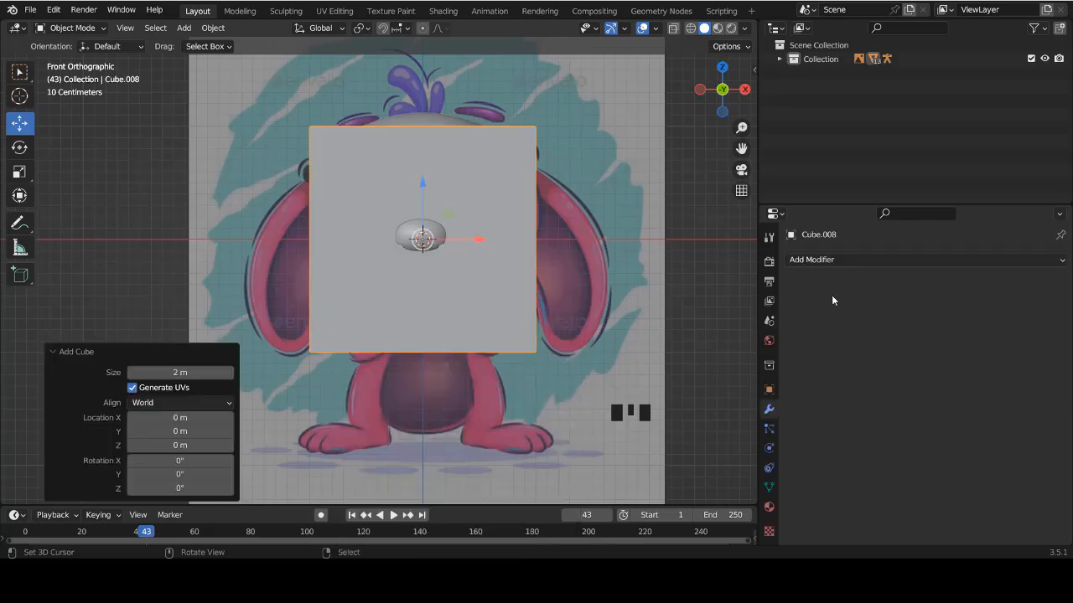
click(818, 260)
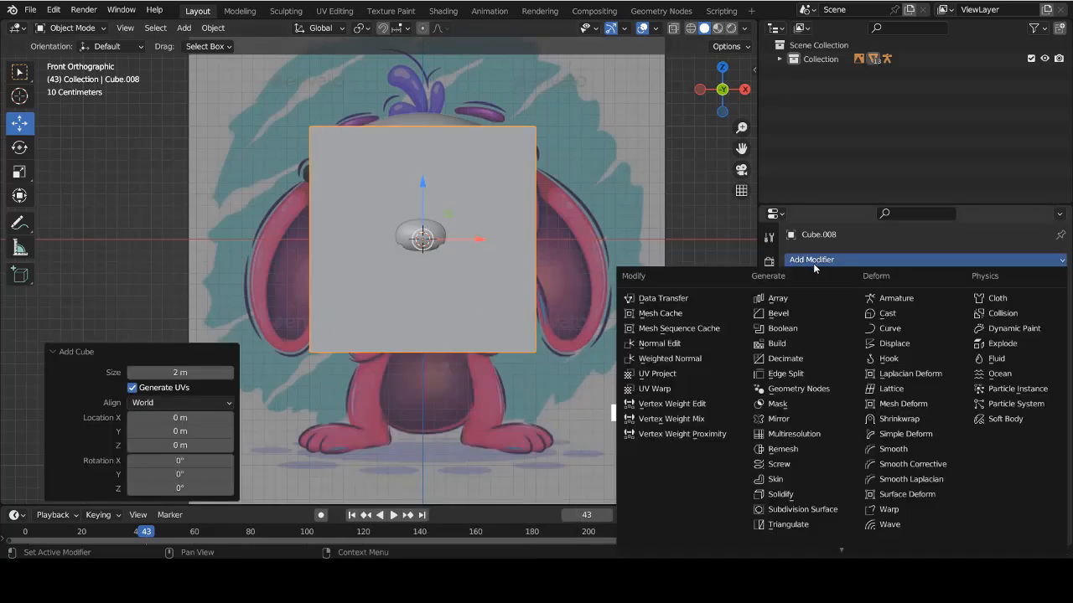
click(789, 509)
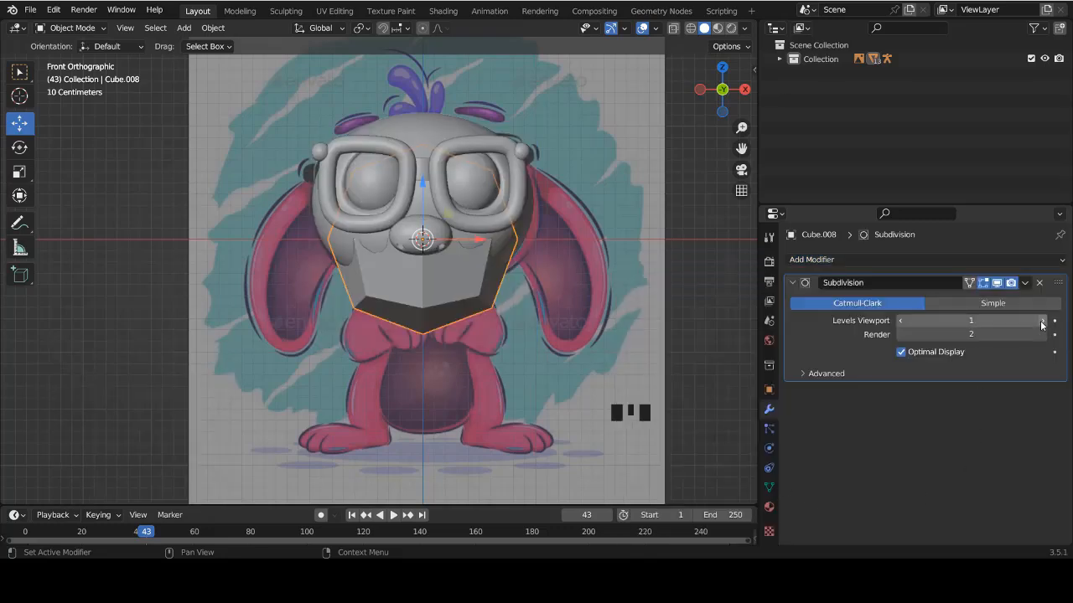
drag(971, 320, 982, 320)
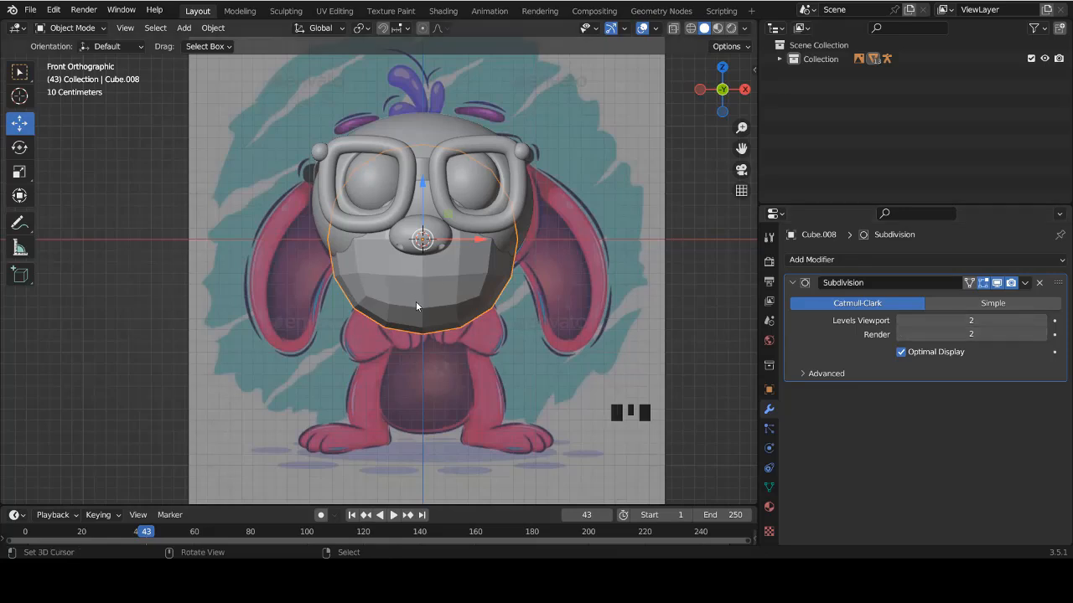
click(1023, 285)
click(1019, 312)
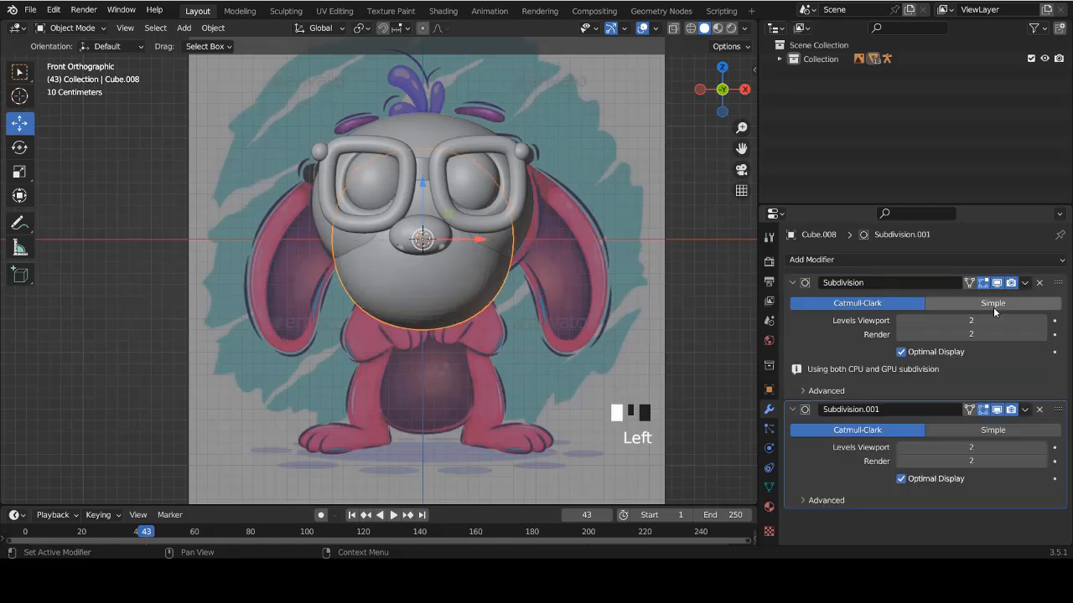
click(1039, 409)
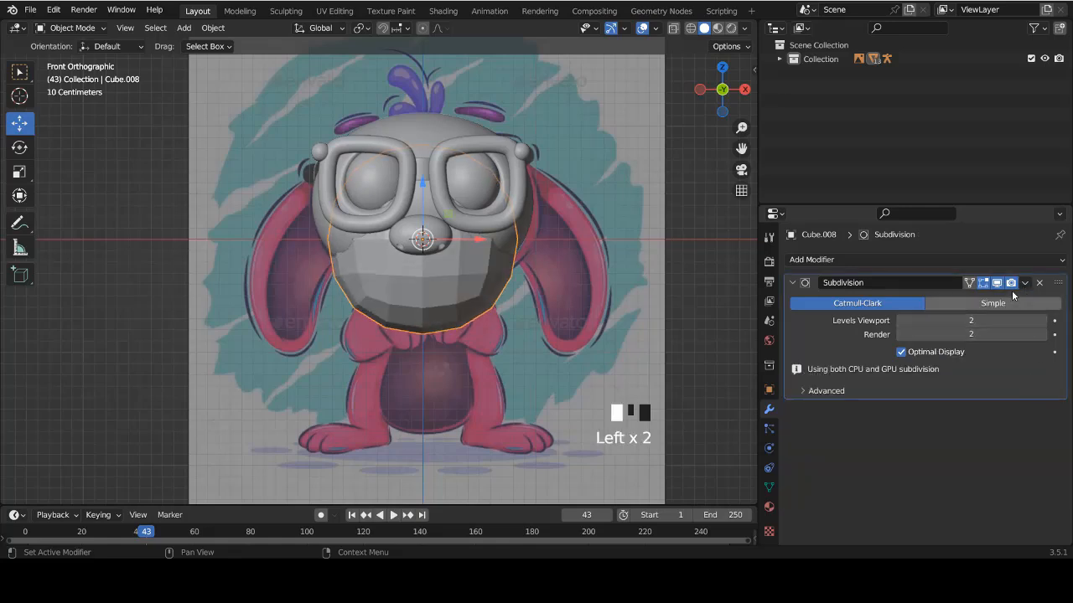
Apply the Subdivision modifier to the rounded cube and enter Edit Mode on its mesh.
click(1023, 283)
click(990, 298)
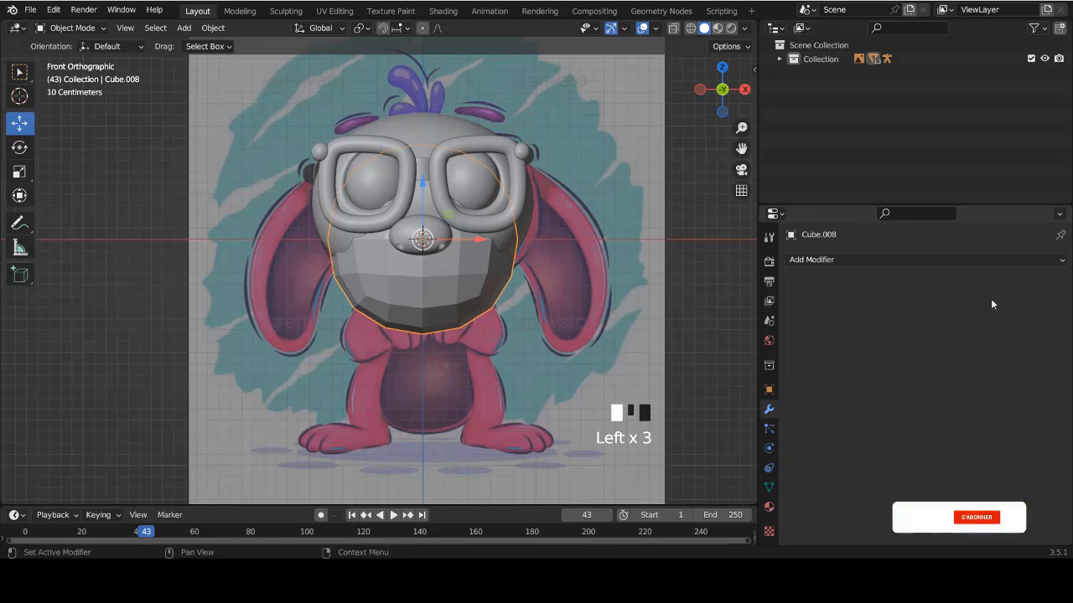
key(Tab)
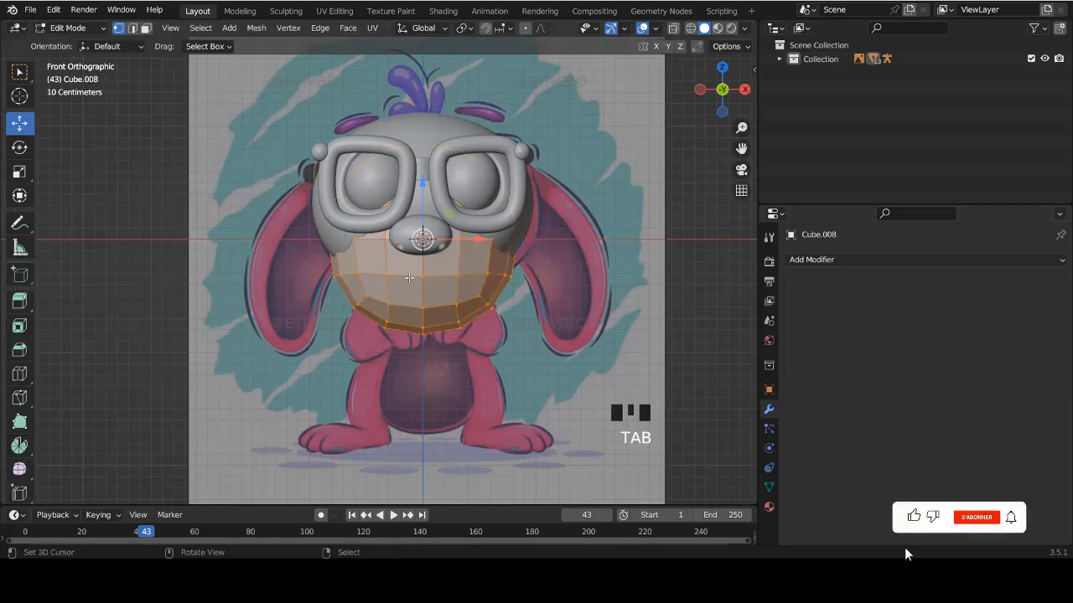
Raise the whole ball mesh about 0.87 m along Z and scale it uniformly to about 0.42.
shift+scroll(411, 323, up, 6)
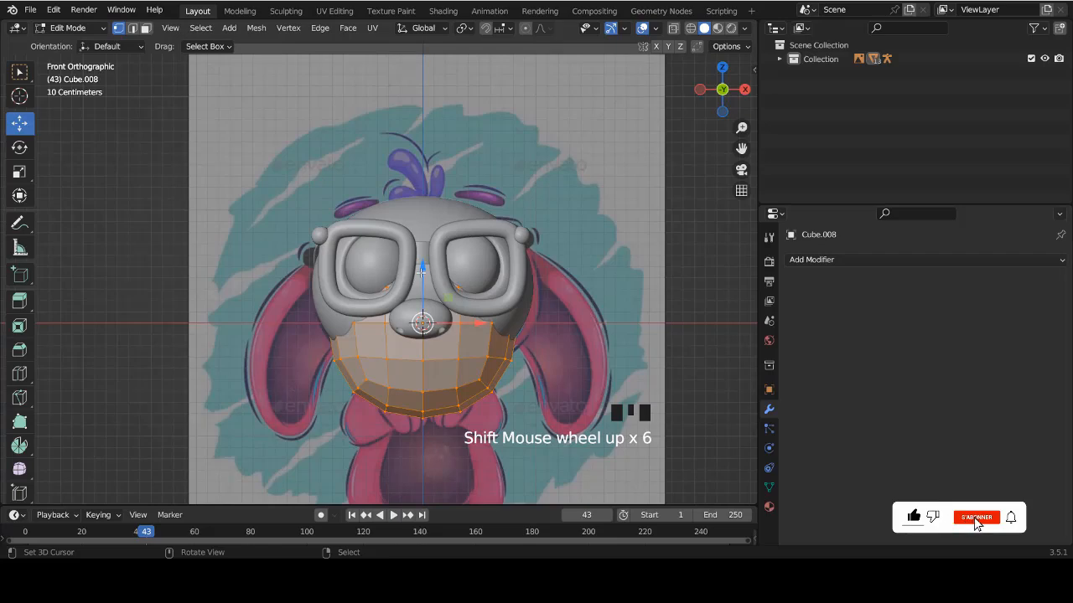
drag(422, 270, 422, 172)
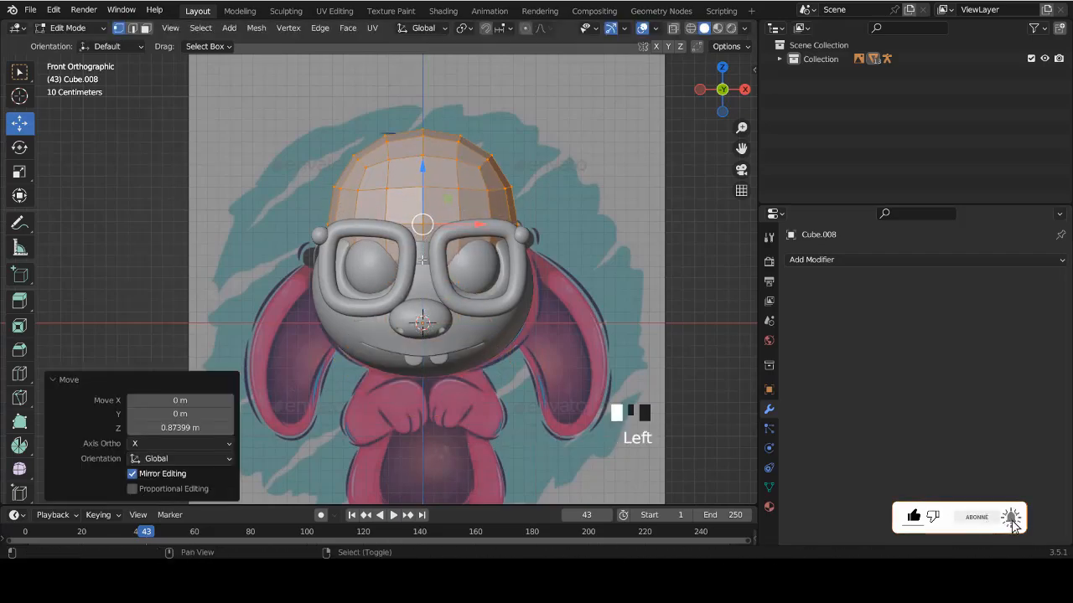
shift+scroll(469, 277, up, 4)
scroll(469, 276, up, 4)
key(s)
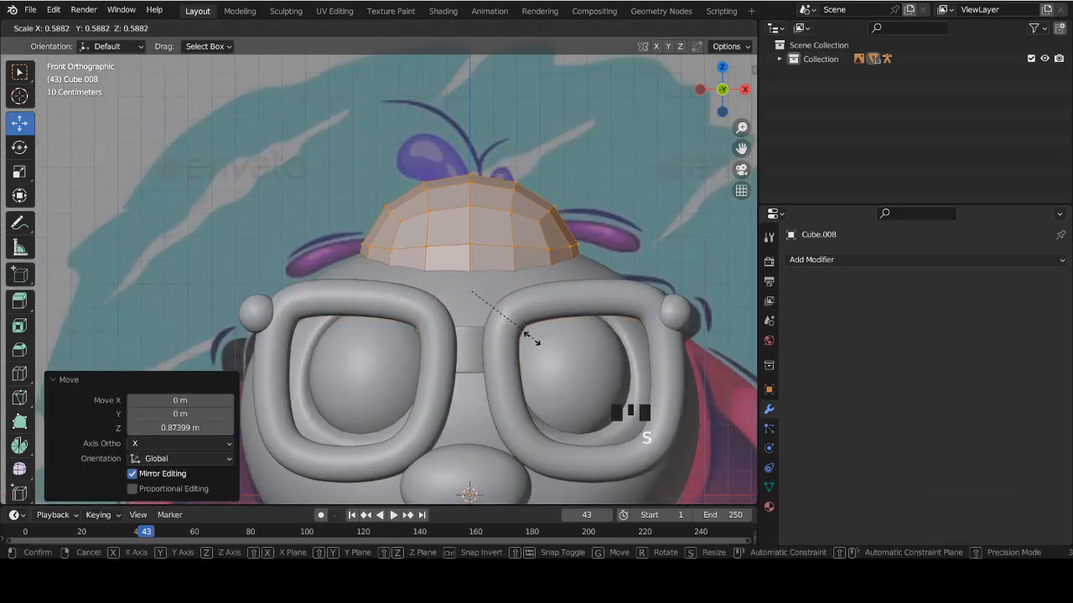
click(509, 325)
ctrl+scroll(419, 294, down, 1)
ctrl+scroll(368, 276, up, 2)
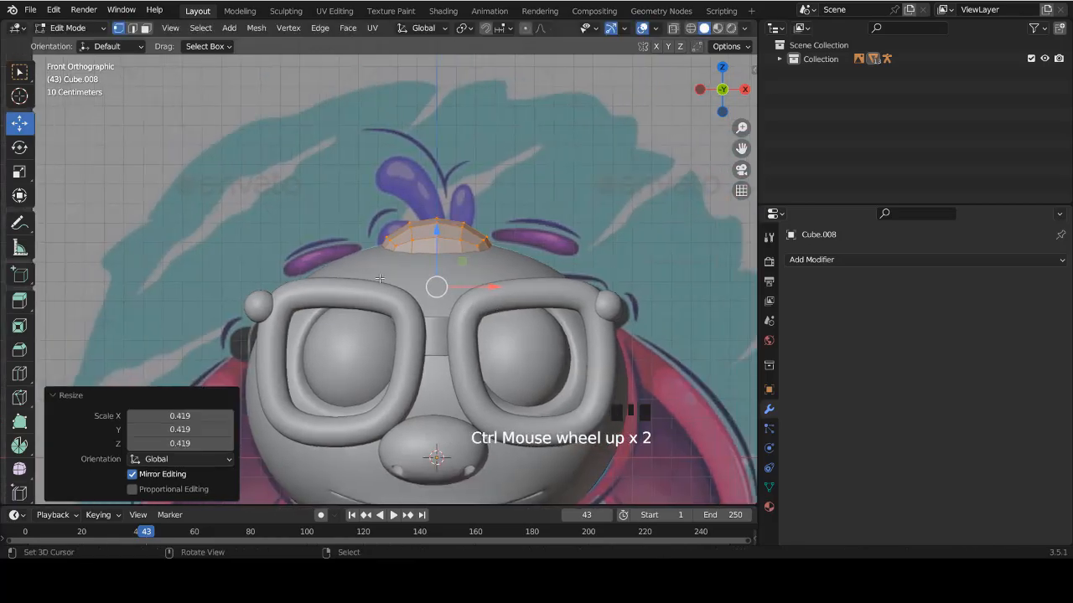
Show the scene in front-view wireframe and raise the ball about 0.25 m along Z to the hair at the top of the head.
shift+scroll(380, 278, down, 6)
middle_drag(379, 278, 519, 264)
key(KP_1)
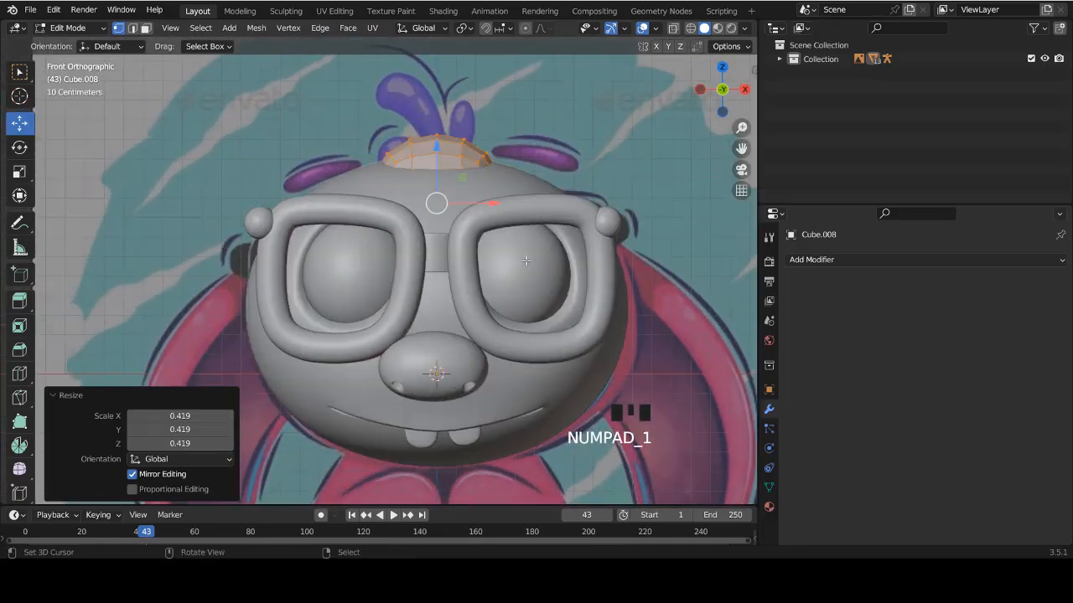
shift+scroll(442, 252, up, 4)
scroll(440, 253, up, 3)
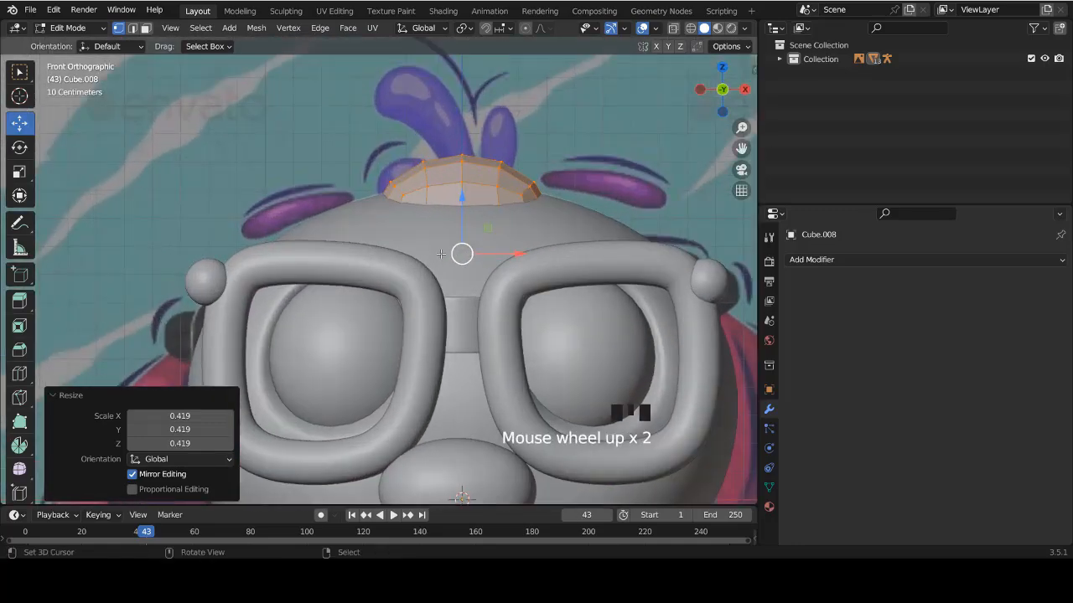
key(shift+z)
ctrl+scroll(416, 217, up, 5)
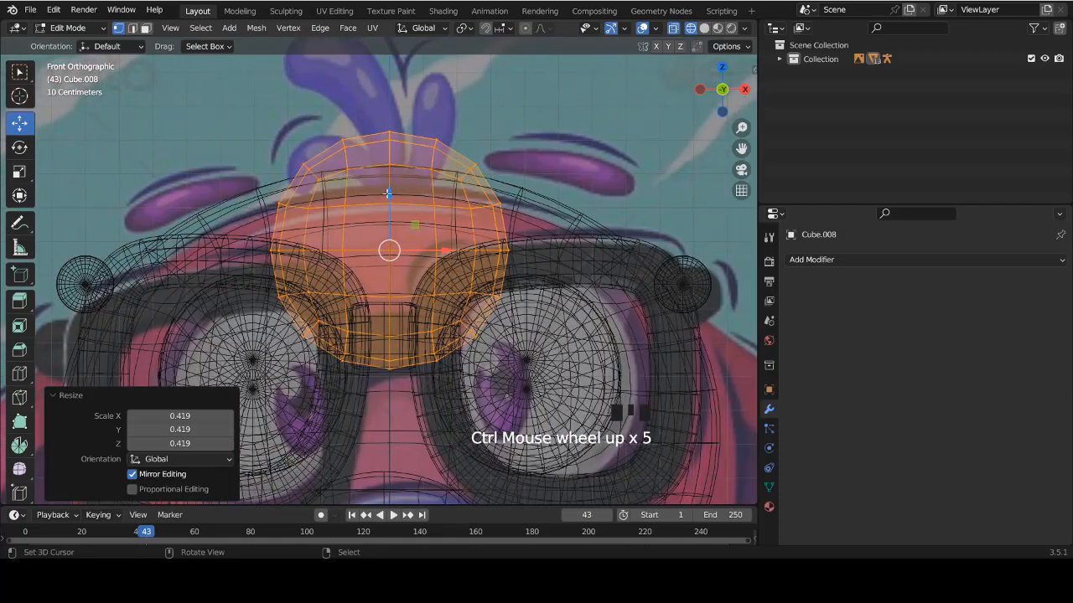
drag(388, 194, 388, 110)
Scale the ball uniformly to about 0.27, close to the width of a hair tuft.
shift+scroll(435, 224, up, 6)
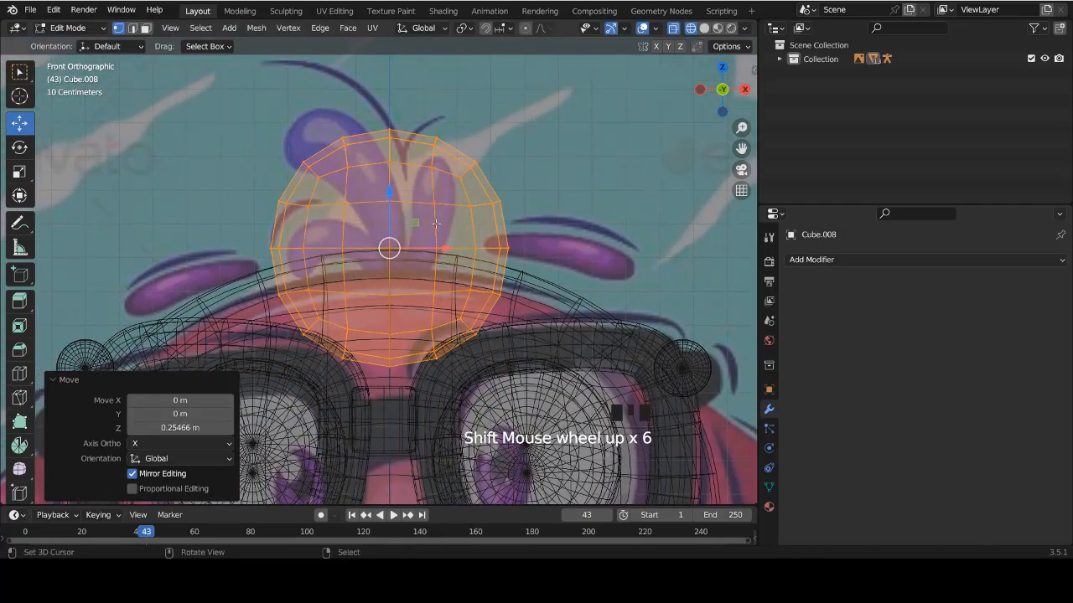
scroll(436, 224, up, 2)
key(s)
click(402, 234)
ctrl+scroll(393, 279, up, 4)
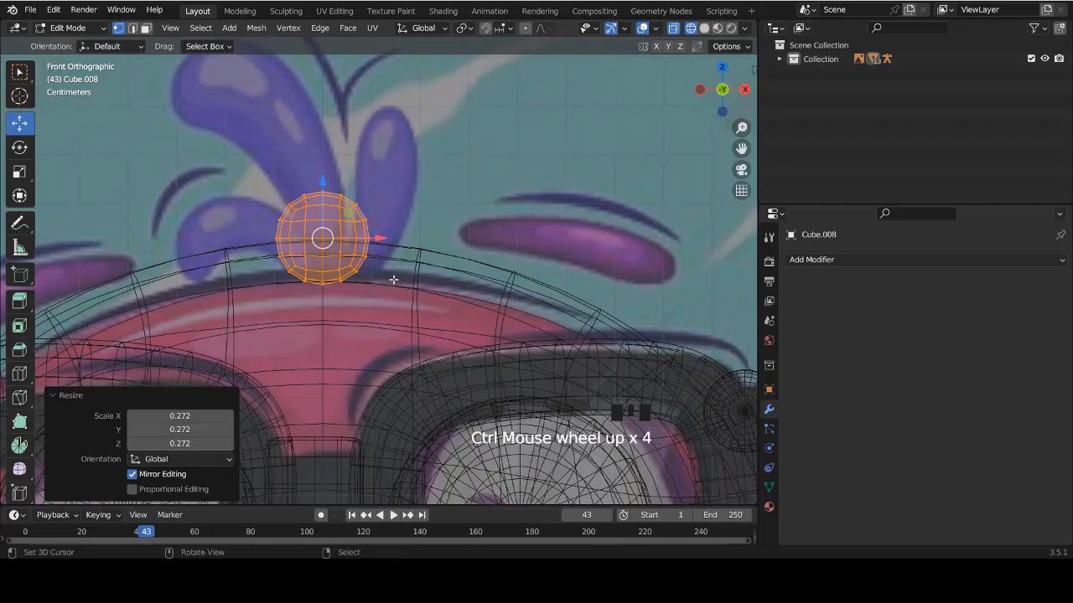
Move the ball about 0.13 m along X and 0.17 m along Z onto the short upright purple hair tuft.
shift+scroll(393, 280, up, 5)
scroll(393, 279, up, 5)
key(g)
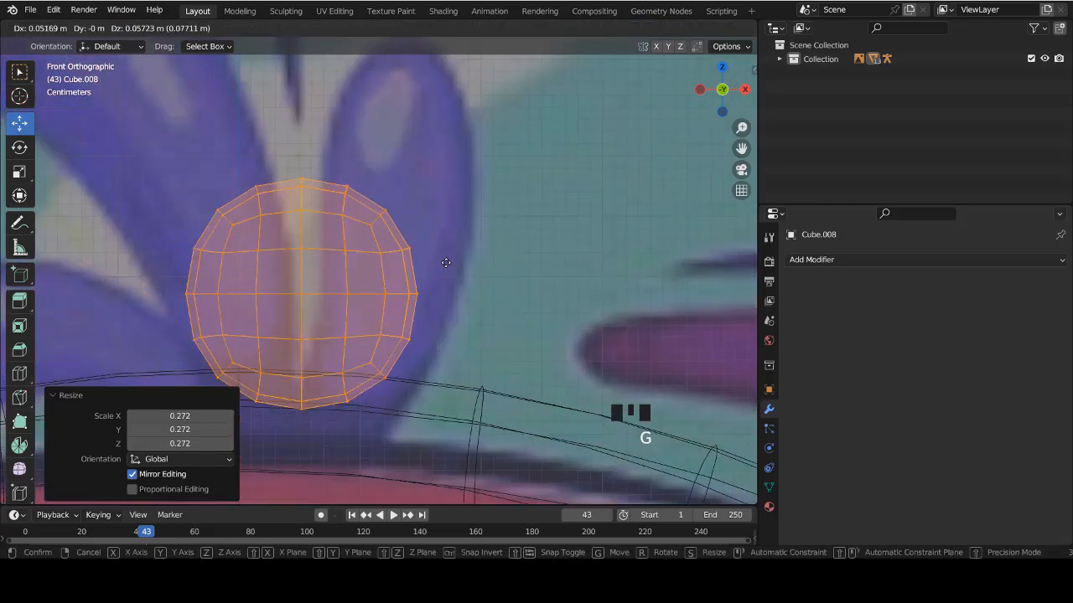
click(450, 242)
shift+scroll(431, 288, up, 5)
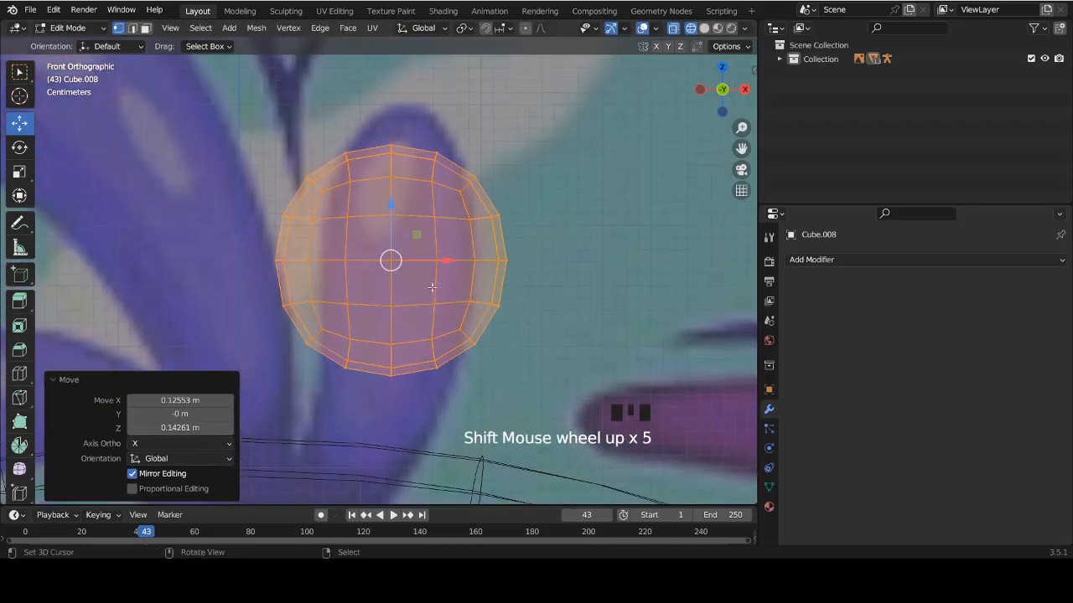
key(g)
click(433, 226)
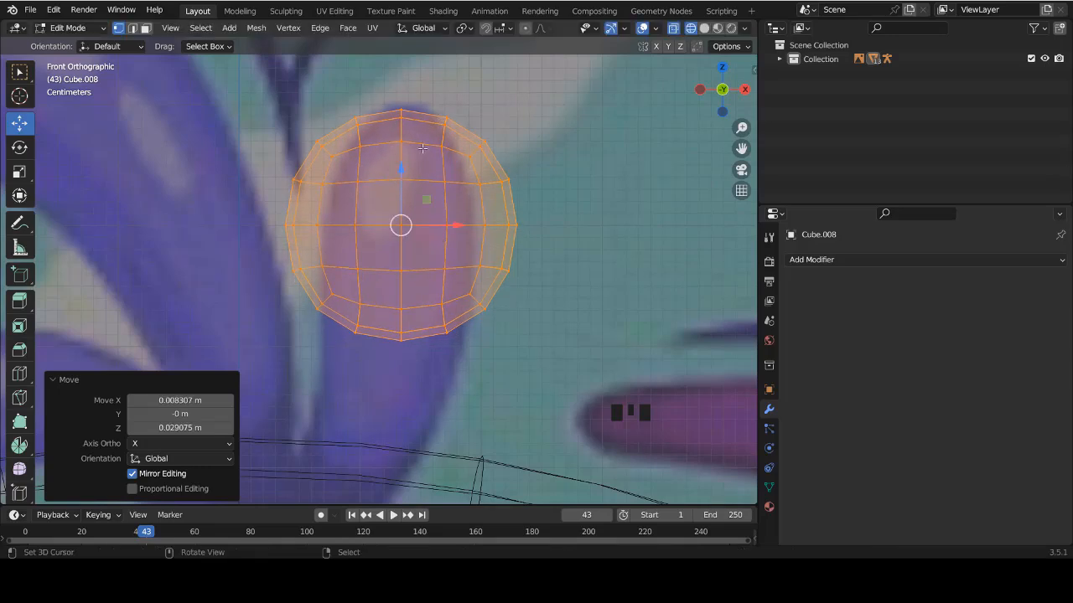
Scale the ball to about 0.72 to match the short tuft's width and raise it about 0.03 m to the tuft's tip.
shift+scroll(400, 250, down, 7)
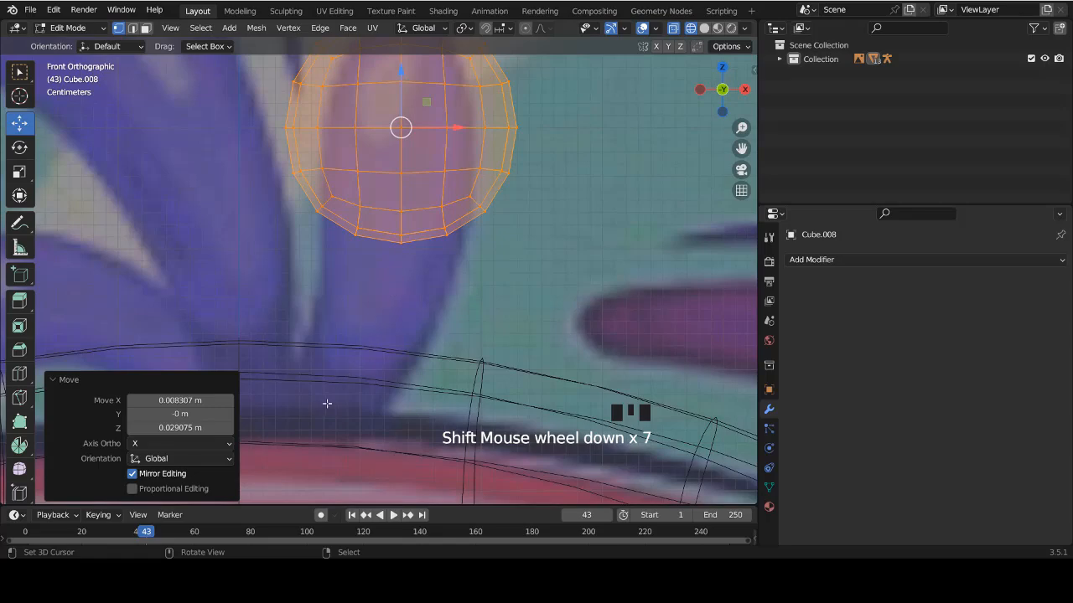
scroll(360, 344, down, 2)
shift+scroll(435, 260, up, 6)
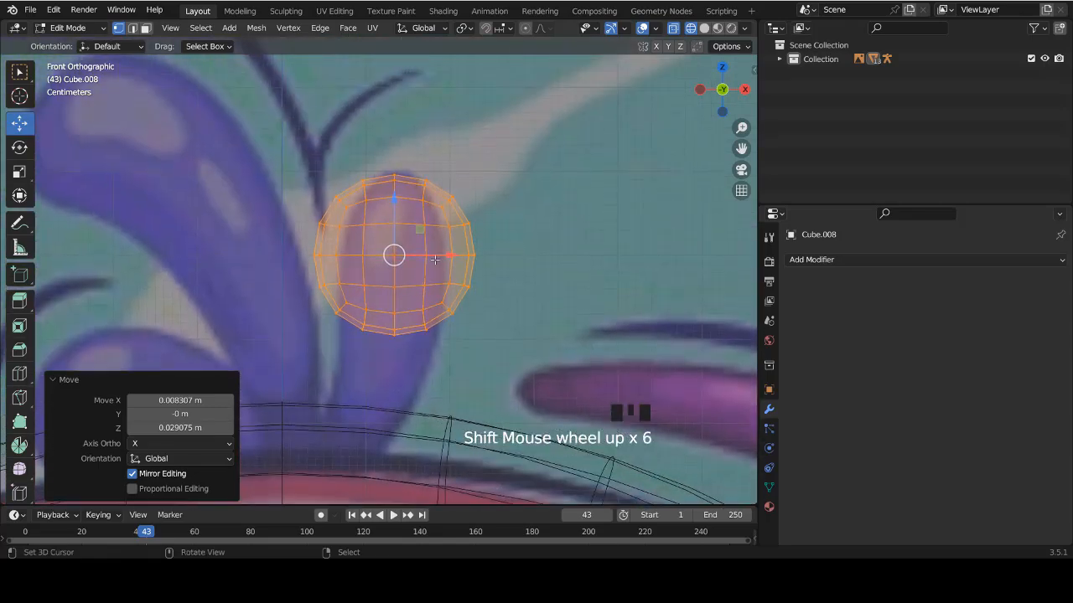
scroll(435, 260, up, 3)
key(s)
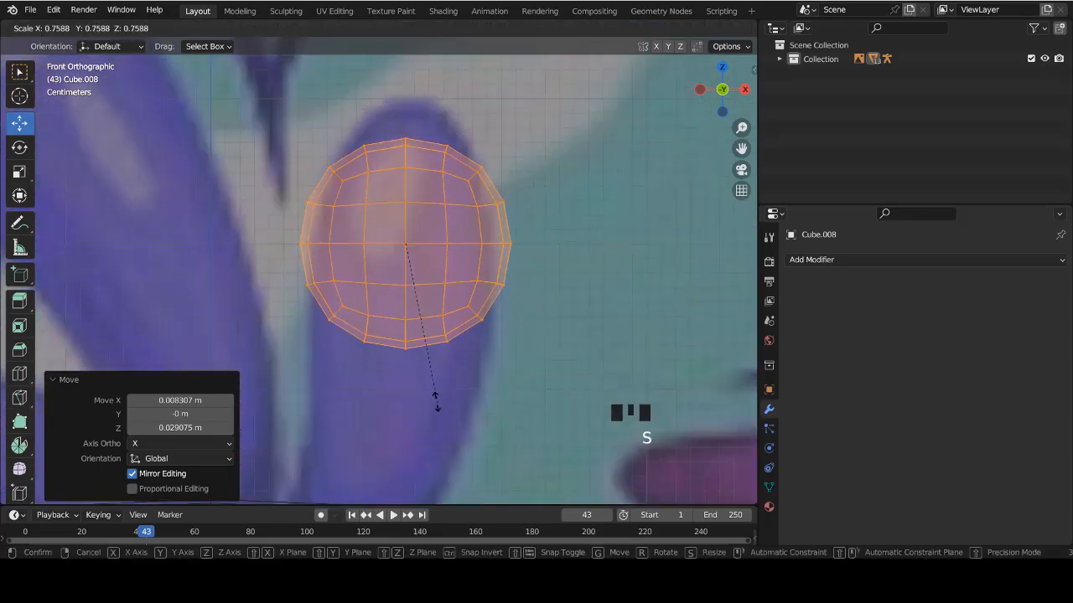
click(448, 386)
key(g)
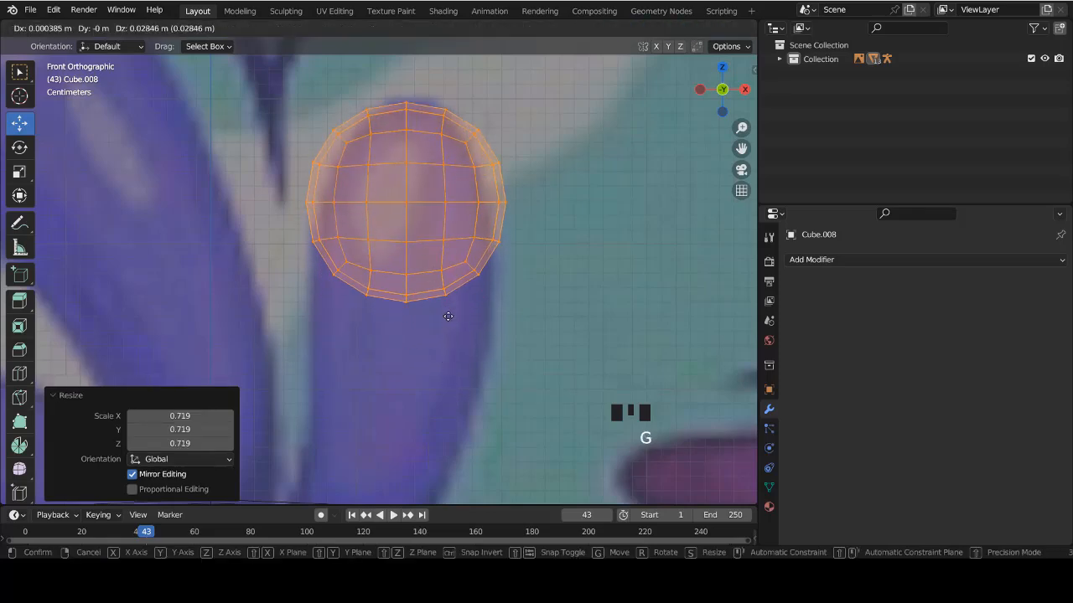
click(431, 327)
scroll(427, 330, down, 5)
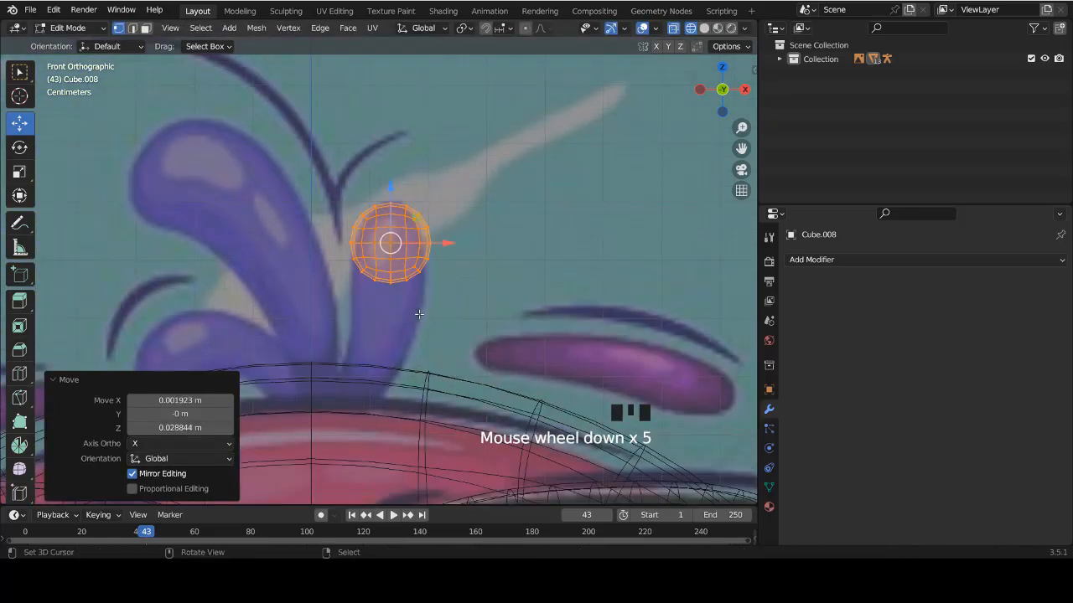
Duplicate the ball and place the copy about 0.52 m along X and -0.25 m along Z, beside the tuft.
key(shift+d)
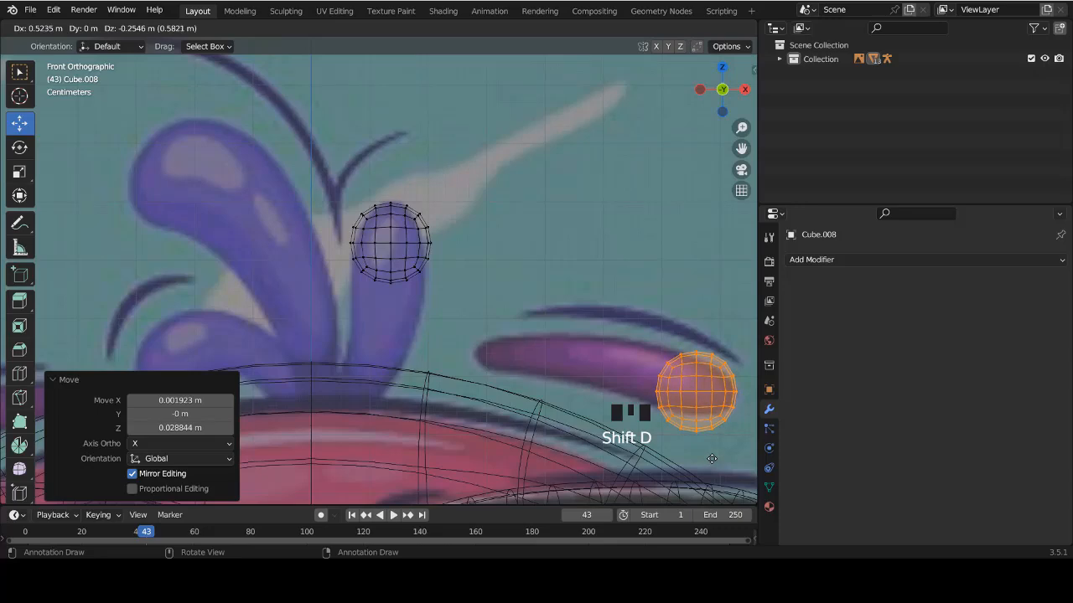
click(712, 458)
Select only the original ball on the short tuft and lower it about 0.03 m along Z.
ctrl+scroll(712, 458, up, 3)
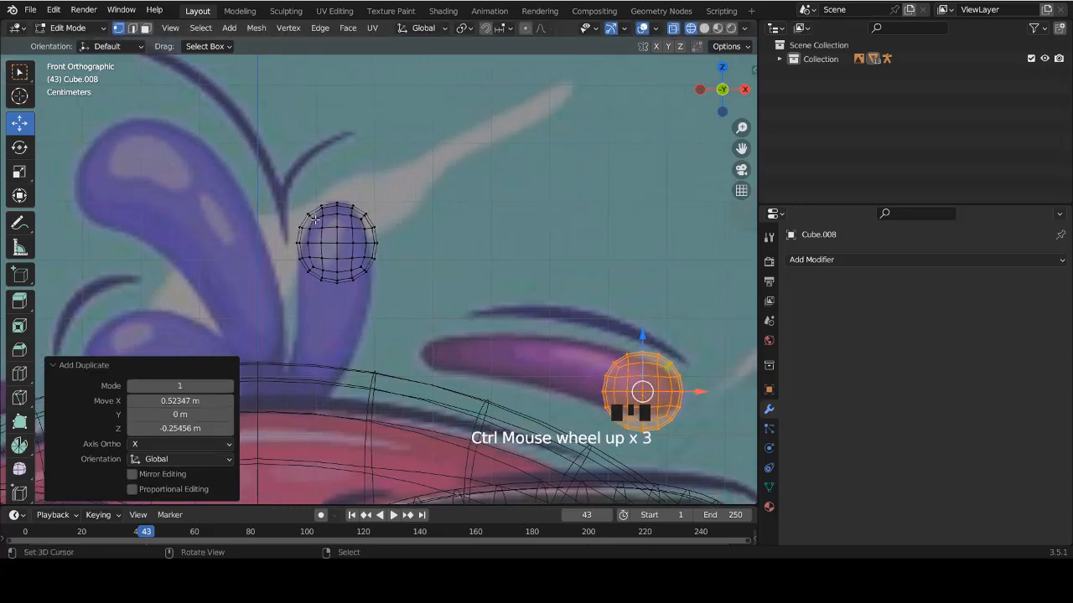
ctrl+scroll(315, 220, down, 2)
scroll(347, 261, up, 5)
ctrl+scroll(434, 225, down, 2)
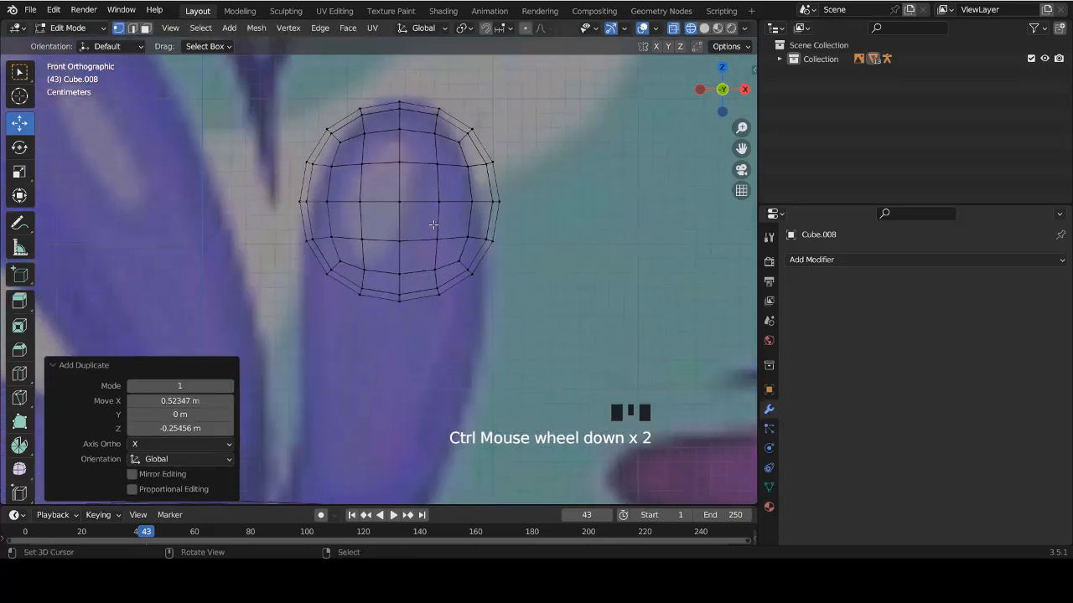
shift+scroll(433, 224, up, 3)
right_click(399, 148)
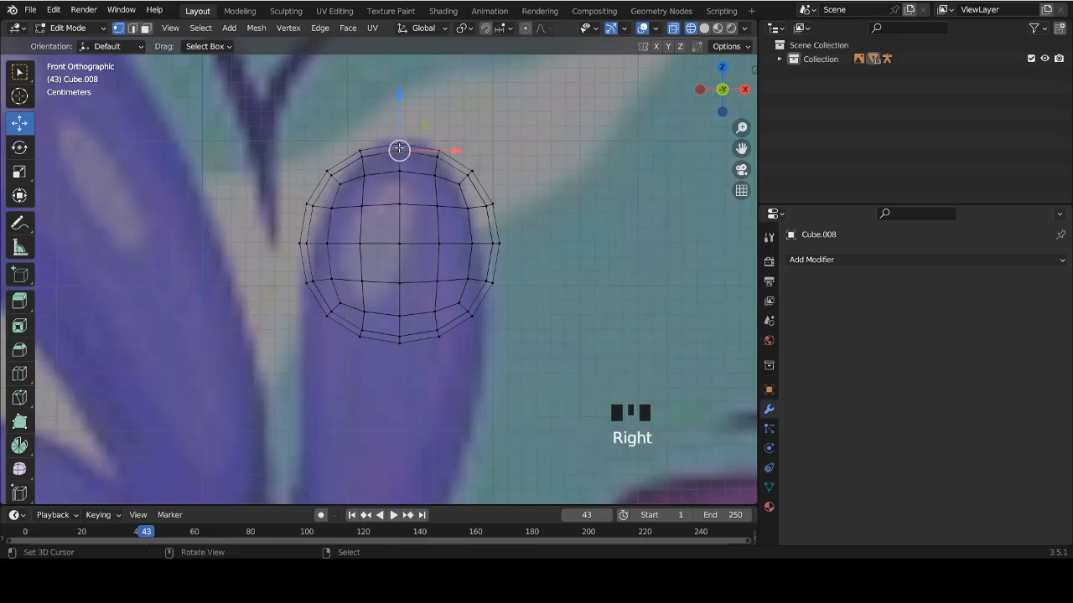
key(a)
key(a)
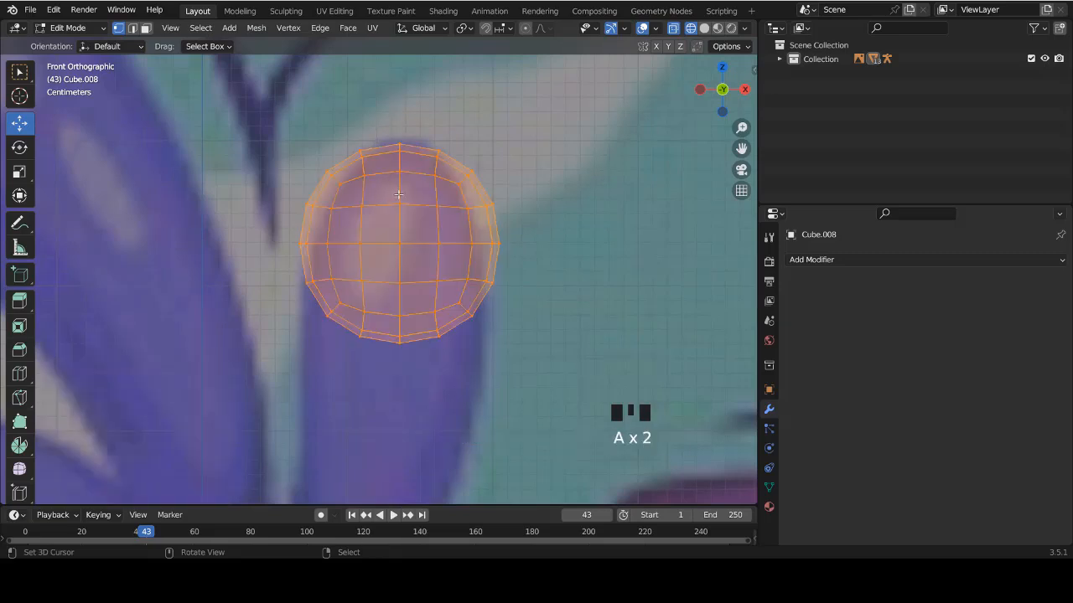
right_click(399, 201)
key(b)
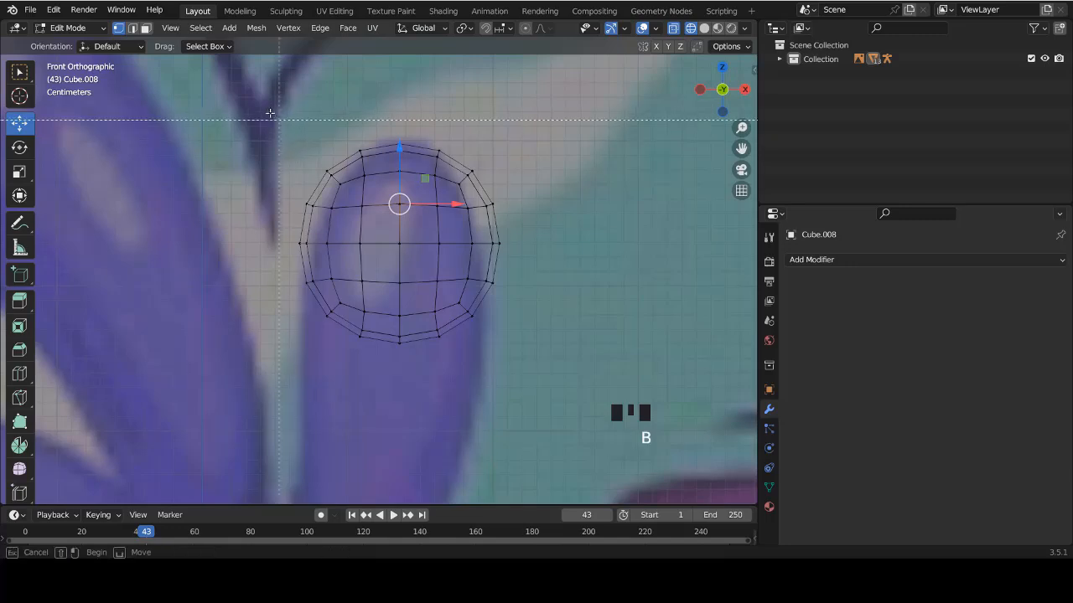
drag(275, 117, 502, 412)
drag(399, 188, 391, 234)
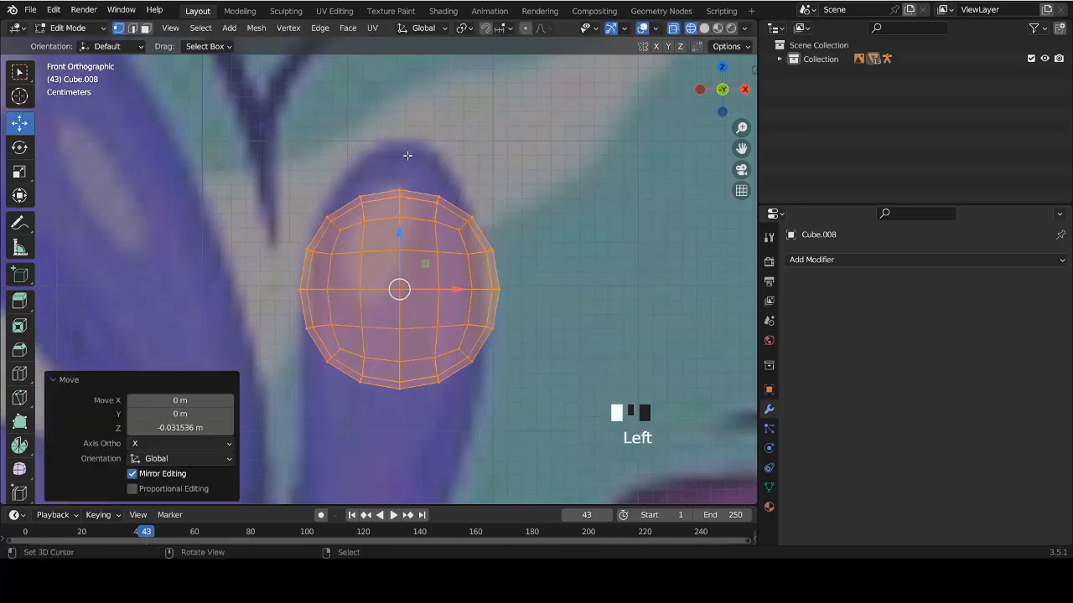
Pull the ball's top vertex up about 0.033 m to the tuft's tip using smooth proportional editing with a size of about 0.112.
right_click(399, 191)
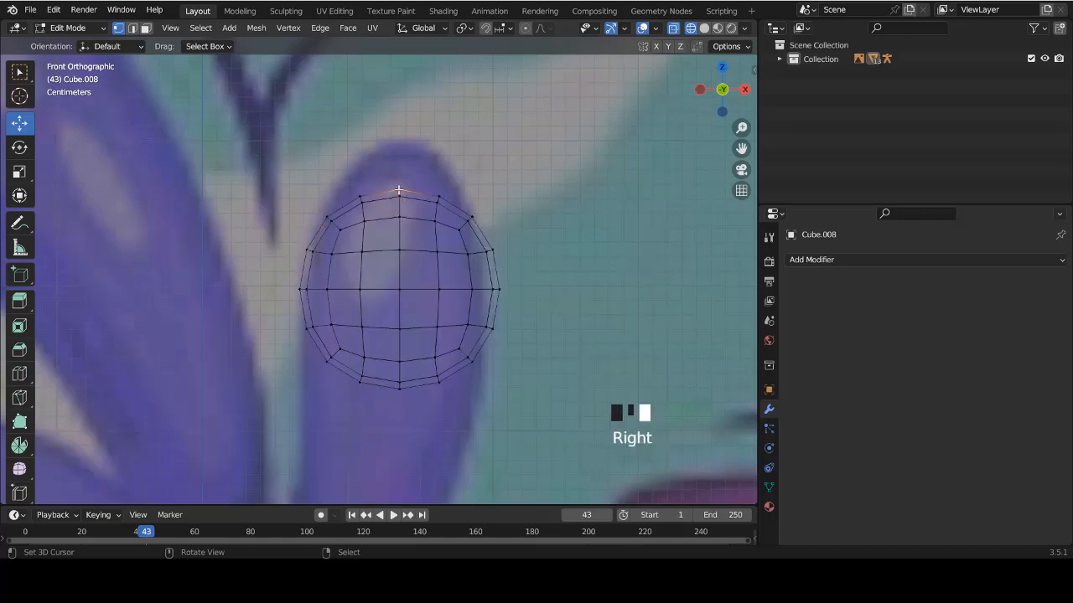
key(b)
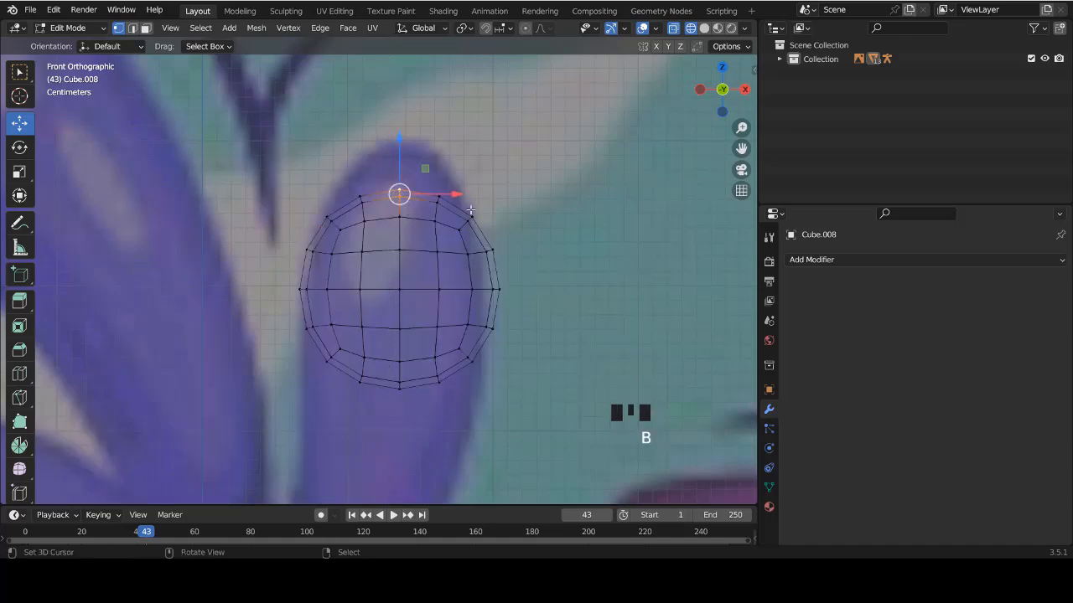
click(525, 28)
drag(394, 141, 408, 93)
scroll(407, 113, down, 1)
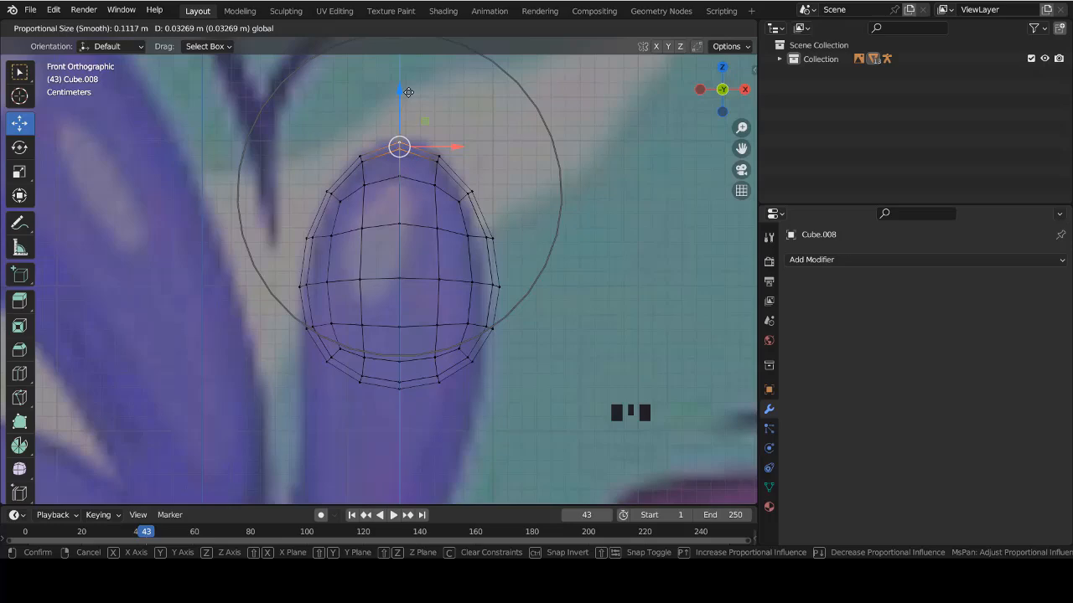
drag(408, 92, 408, 93)
Delete the vertices of the ball's lower half below its middle edge loop, leaving an open dome.
scroll(438, 233, down, 5)
scroll(453, 255, up, 5)
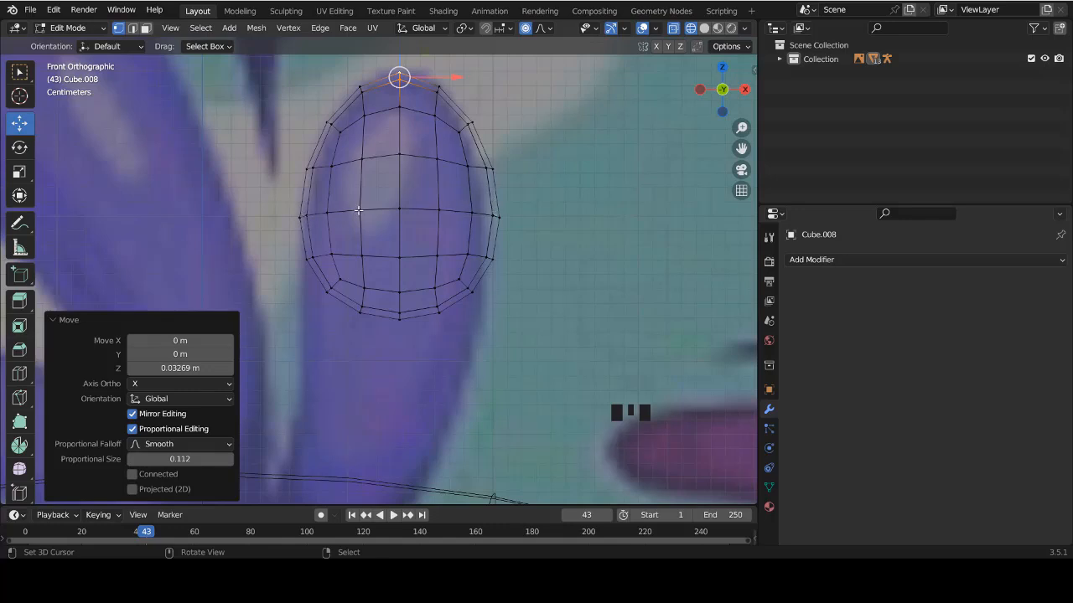
right_click(484, 255)
key(b)
drag(263, 231, 520, 355)
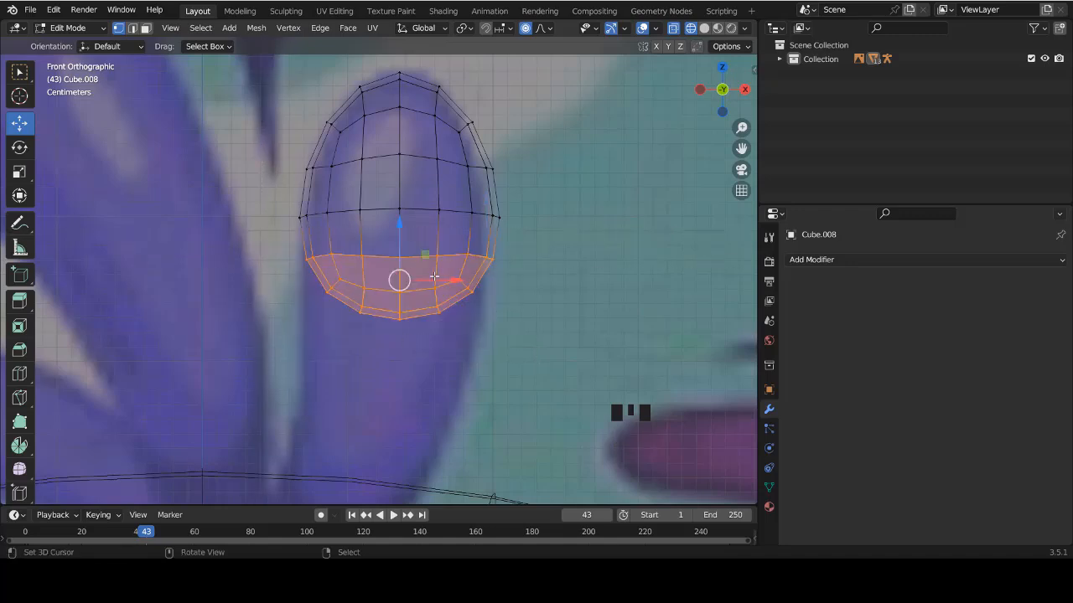
key(x)
click(374, 247)
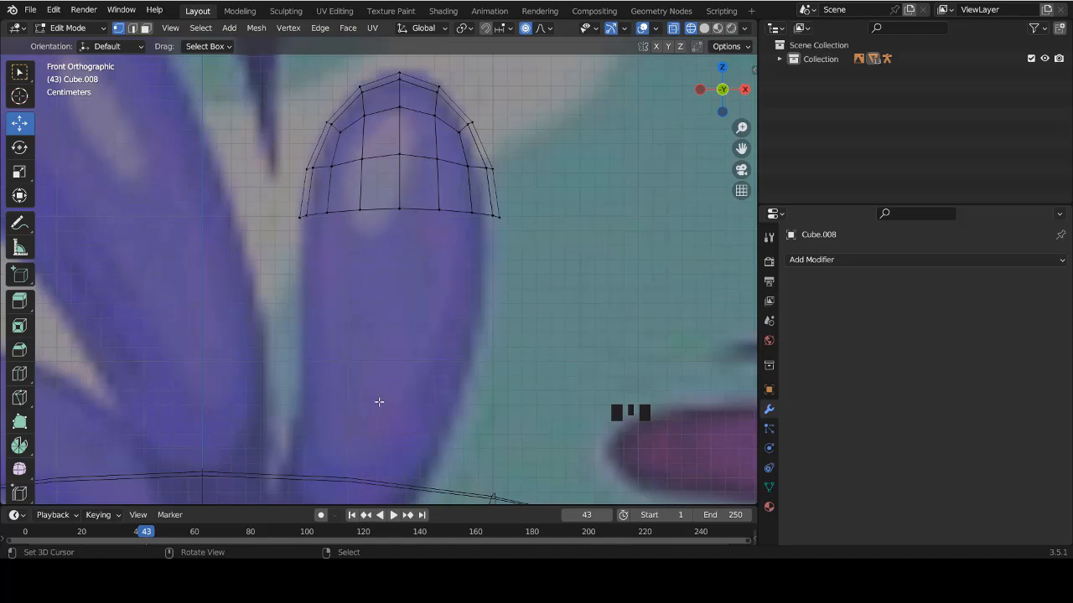
Turn off proportional editing and flatten the dome's open bottom edge loop by scaling it to 0 along Z.
scroll(381, 411, down, 1)
shift+scroll(395, 196, down, 5)
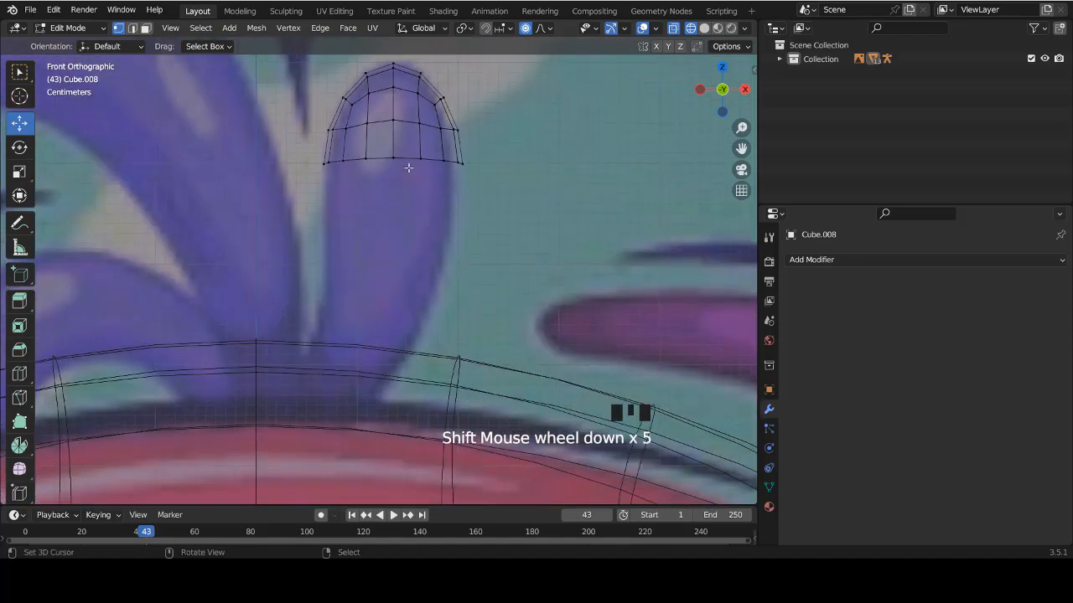
click(525, 31)
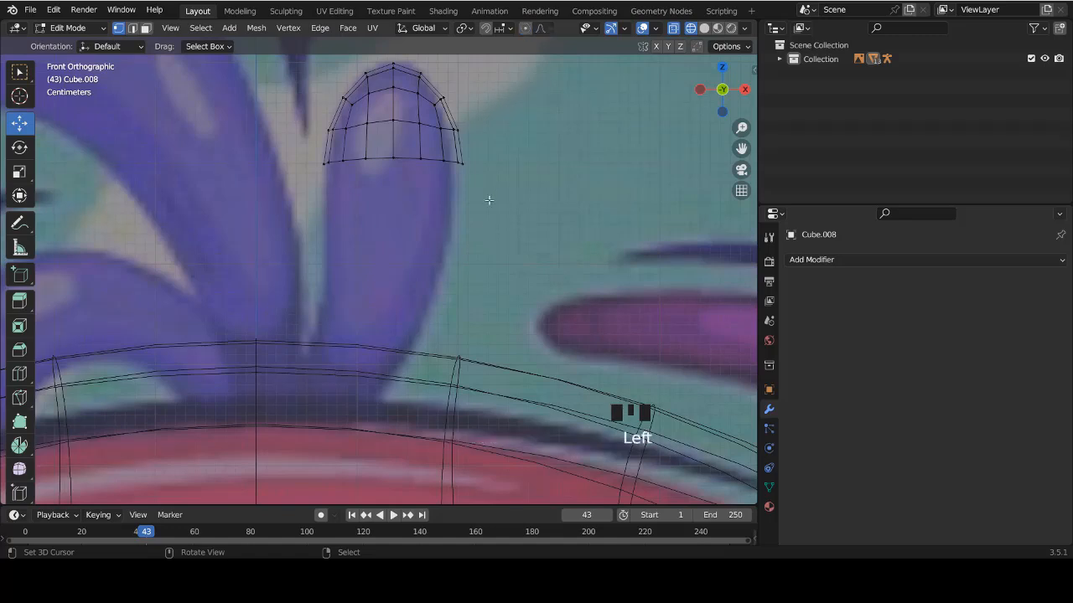
shift+scroll(378, 283, up, 1)
scroll(376, 276, up, 2)
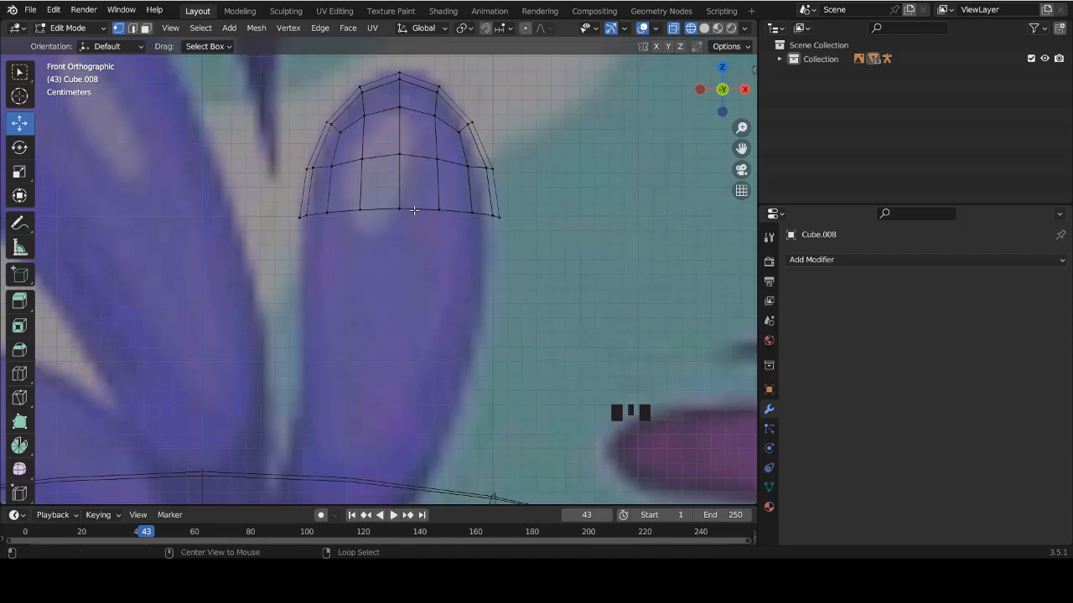
alt+right_click(414, 210)
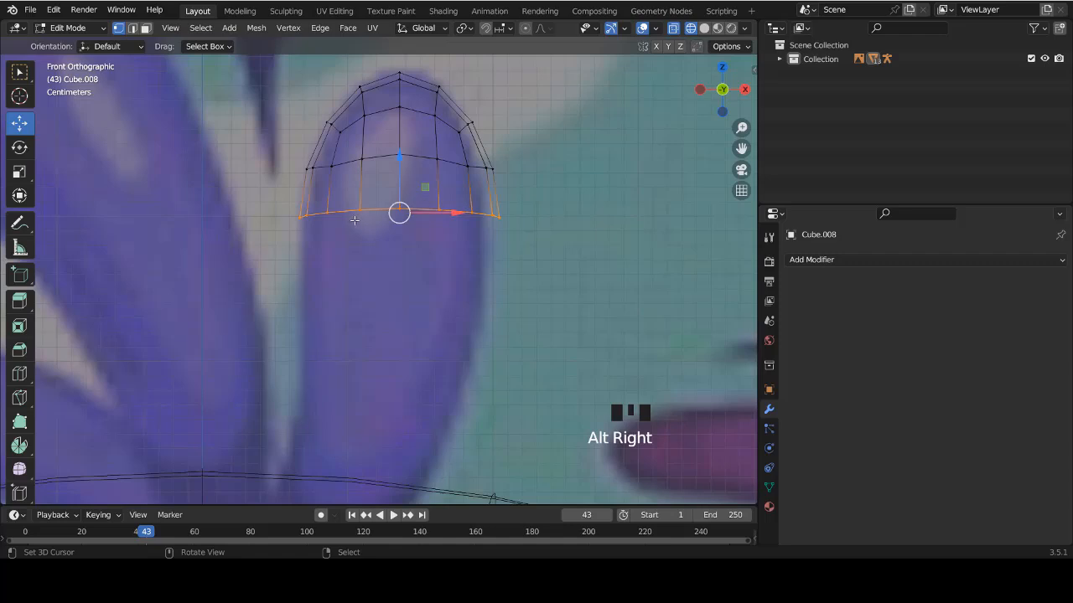
shift+scroll(392, 249, up, 1)
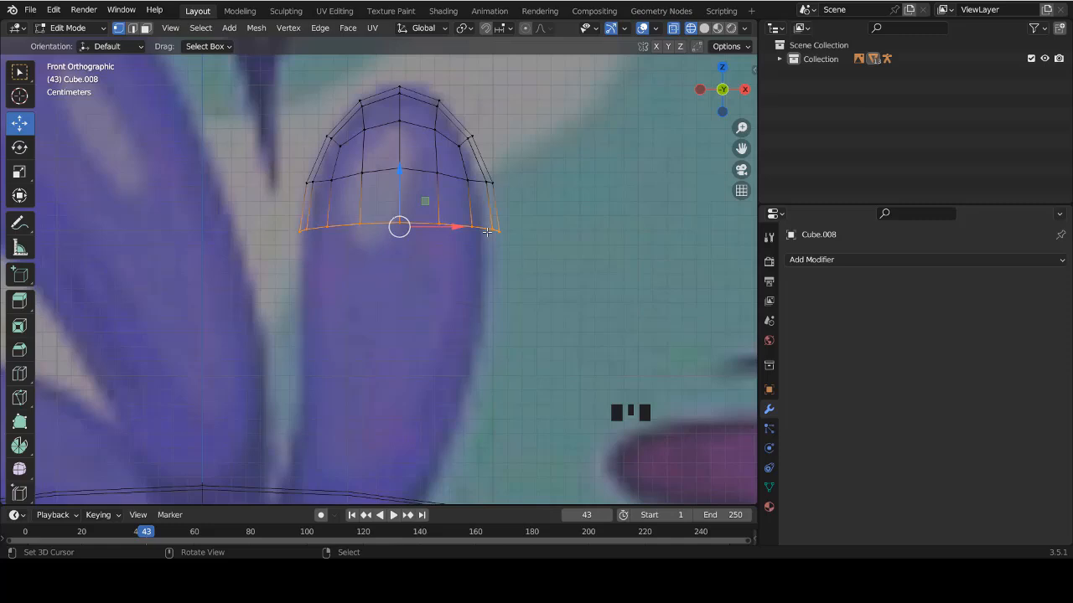
text(z)
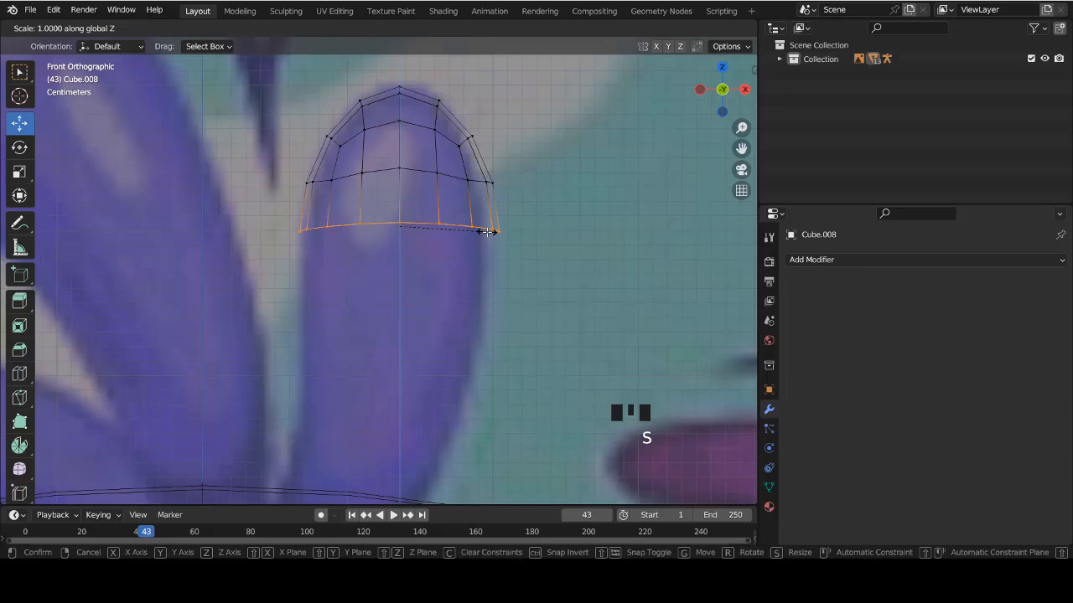
text(0)
key(Return)
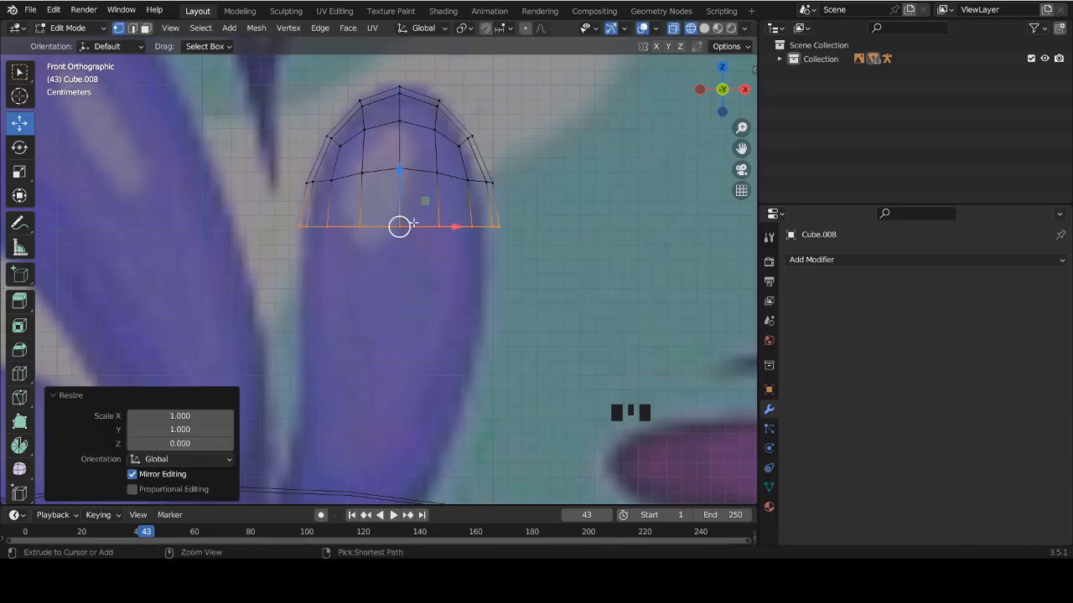
Extrude the bottom edge loop about 0.047 m down along the tuft and scale it to about 0.974.
ctrl+scroll(404, 279, down, 2)
shift+scroll(425, 223, down, 3)
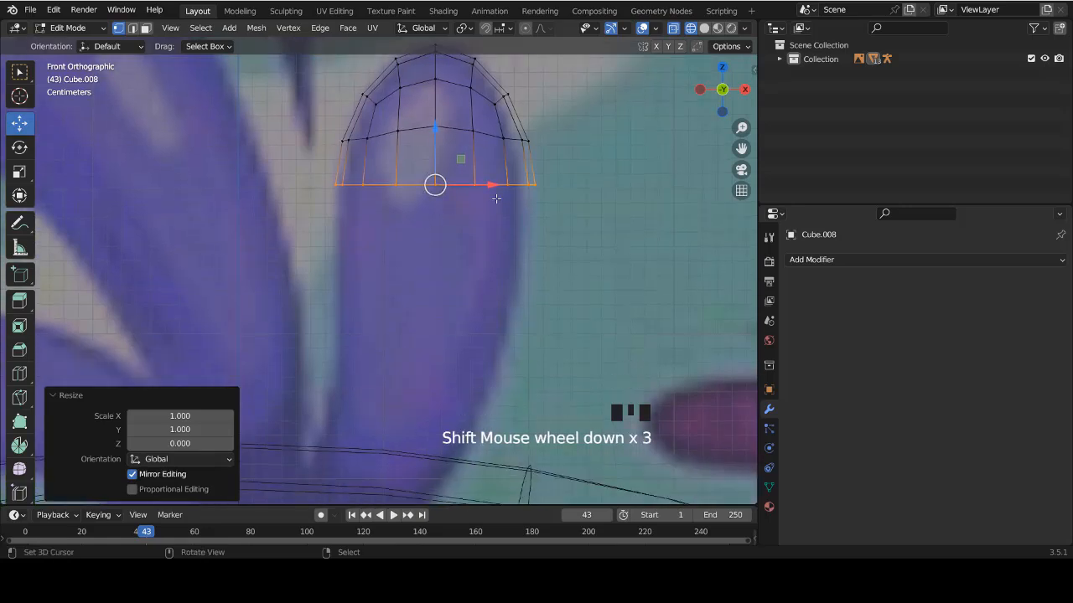
key(e)
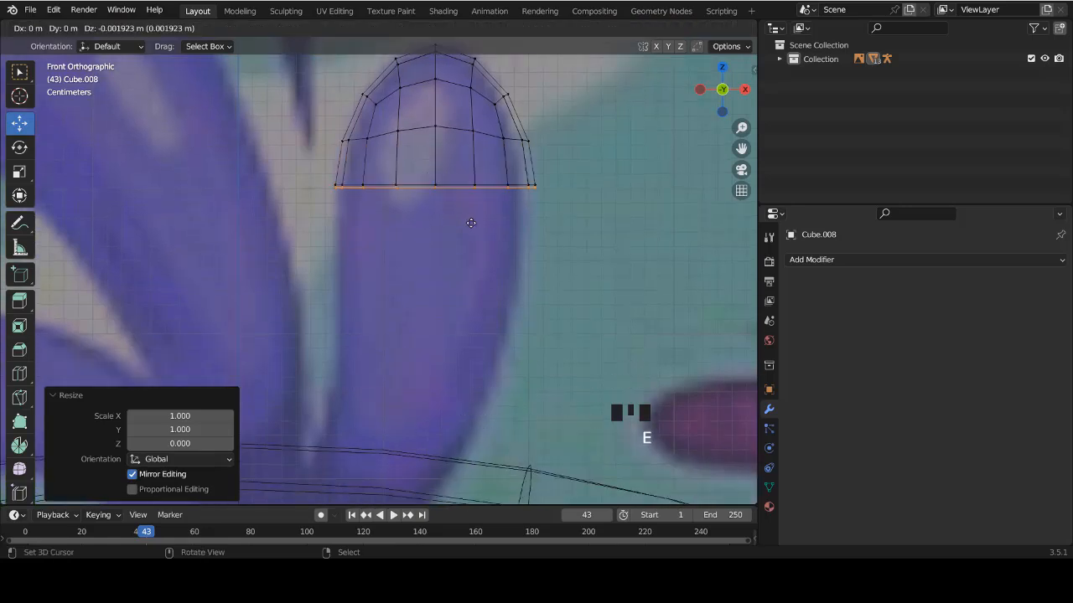
click(467, 281)
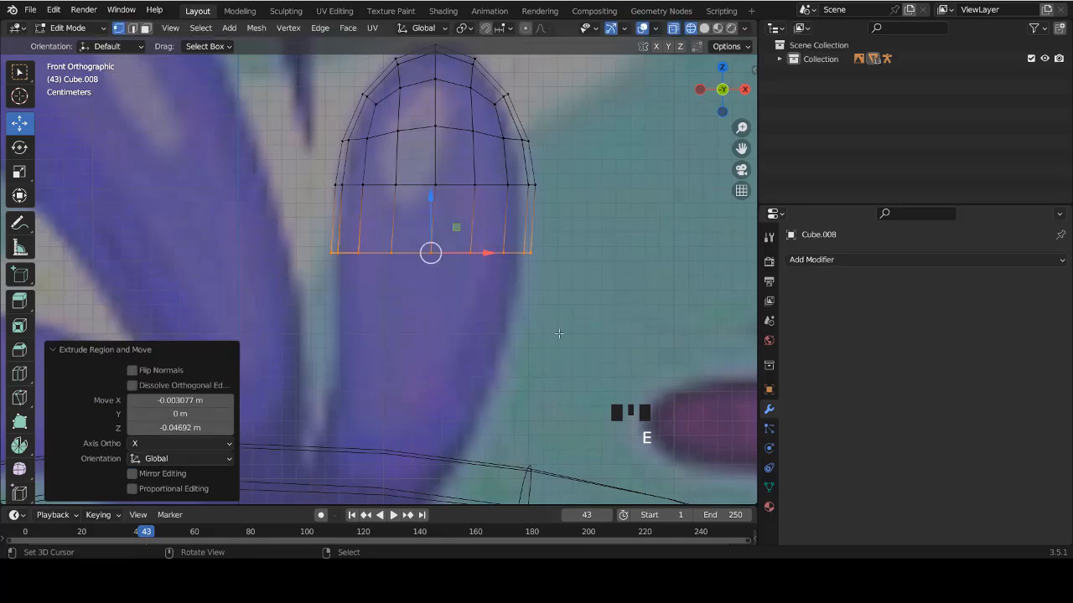
key(s)
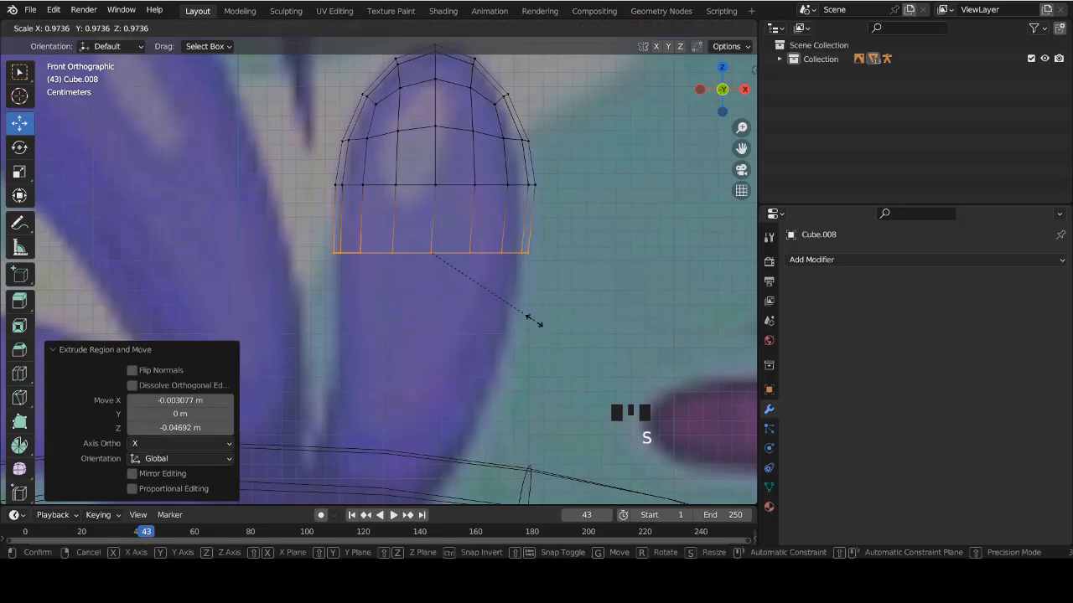
click(534, 321)
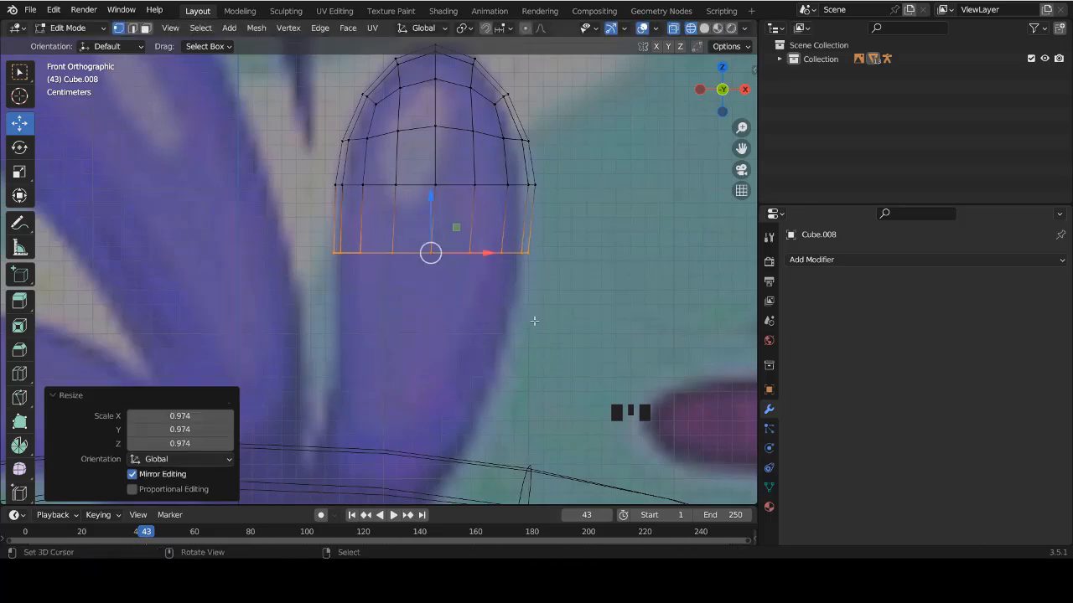
Edge-slide the loop just above the bottom one downward by a factor of about 0.22.
alt+right_click(447, 184)
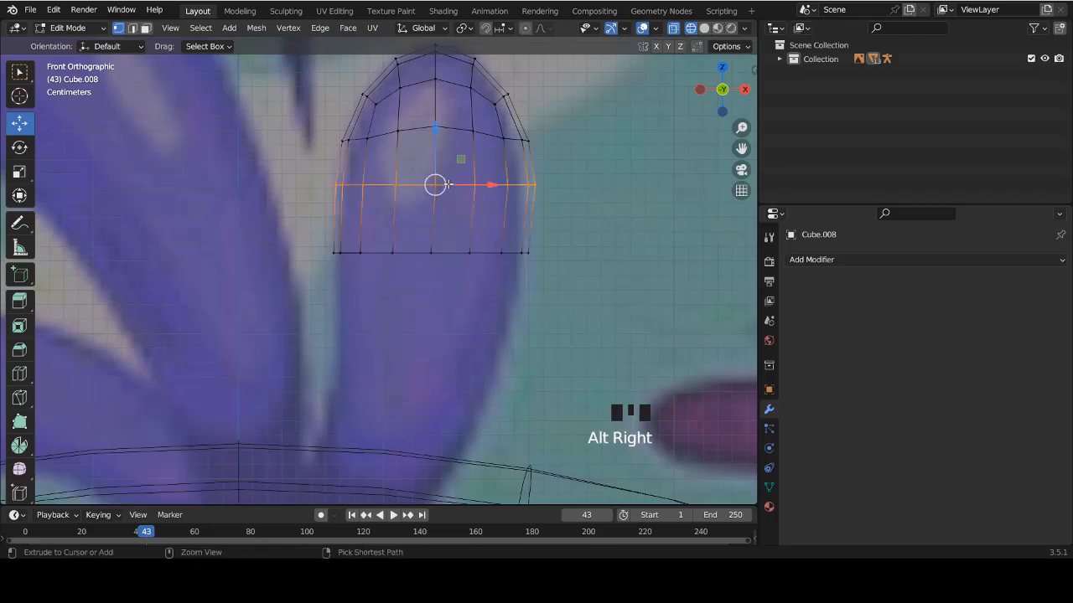
key(ctrl+e)
click(423, 196)
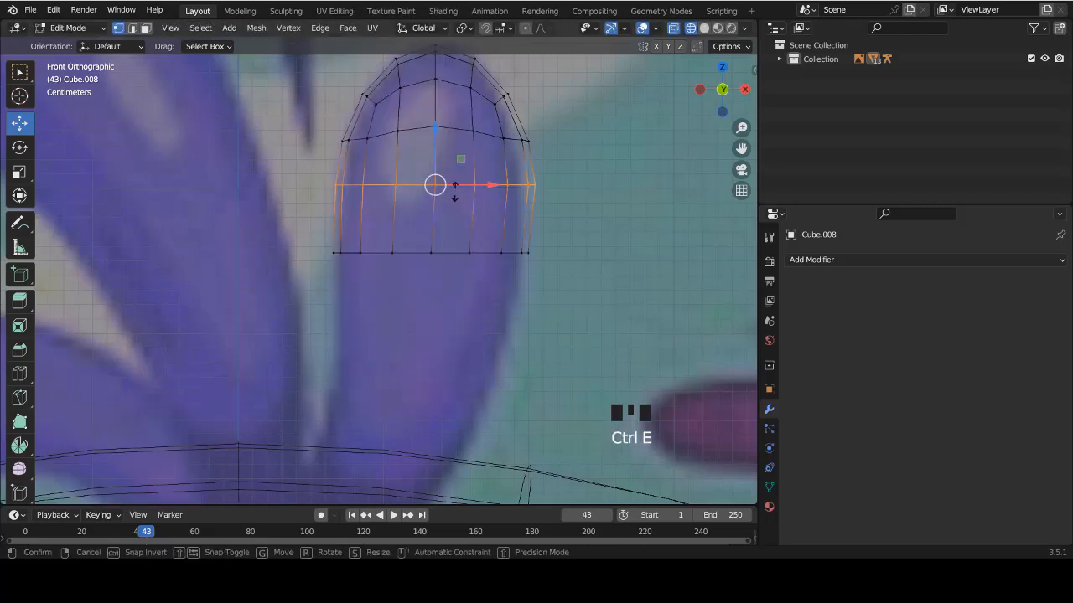
click(455, 202)
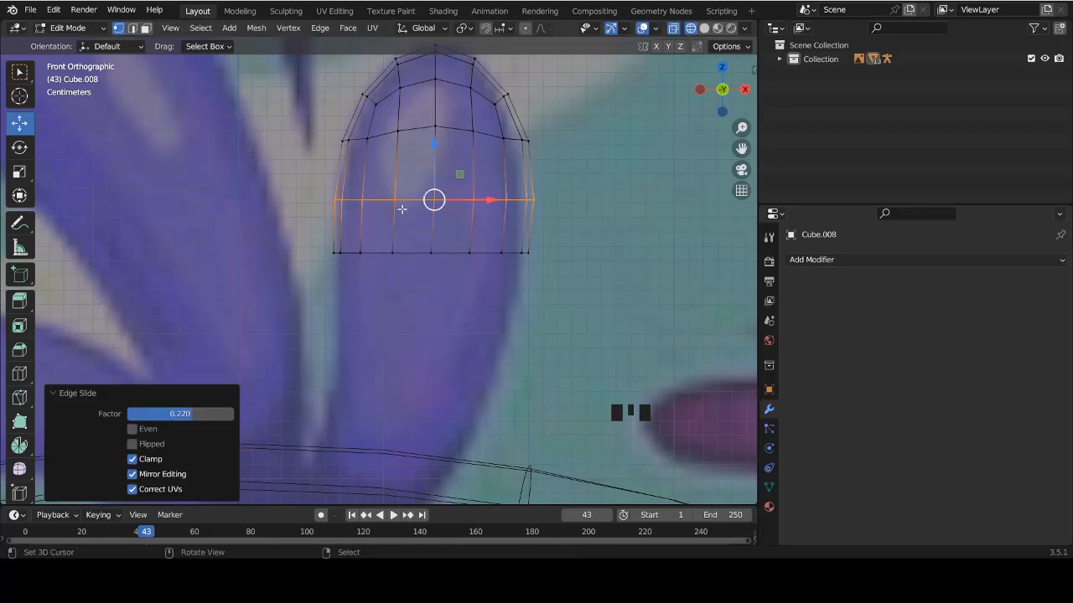
Extrude the bottom edge loop about 0.054 m farther down the tuft and scale it to about 0.91.
alt+right_click(447, 252)
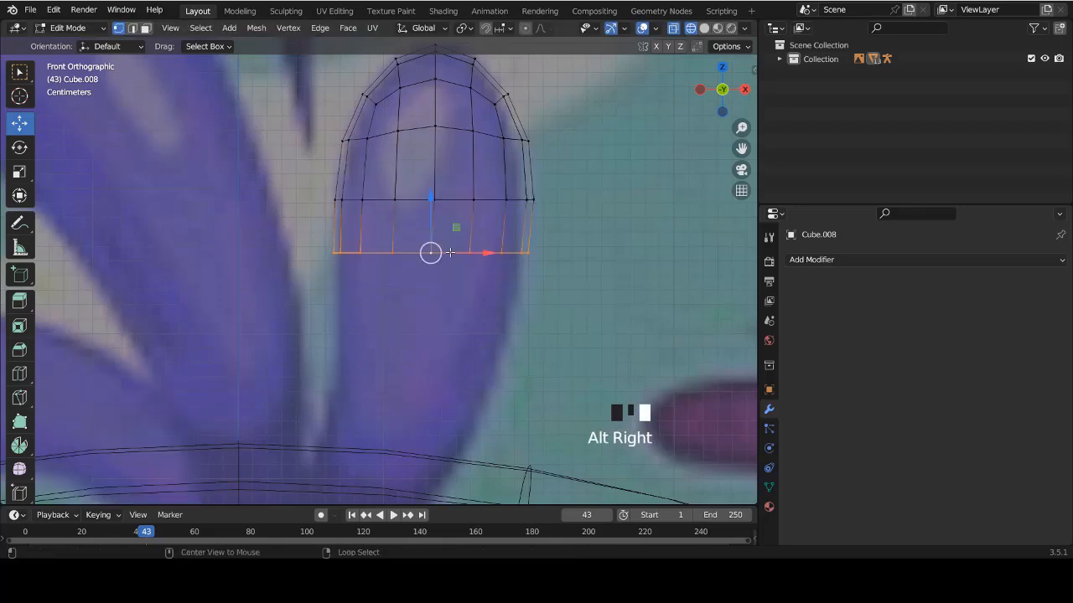
shift+scroll(423, 234, down, 5)
key(e)
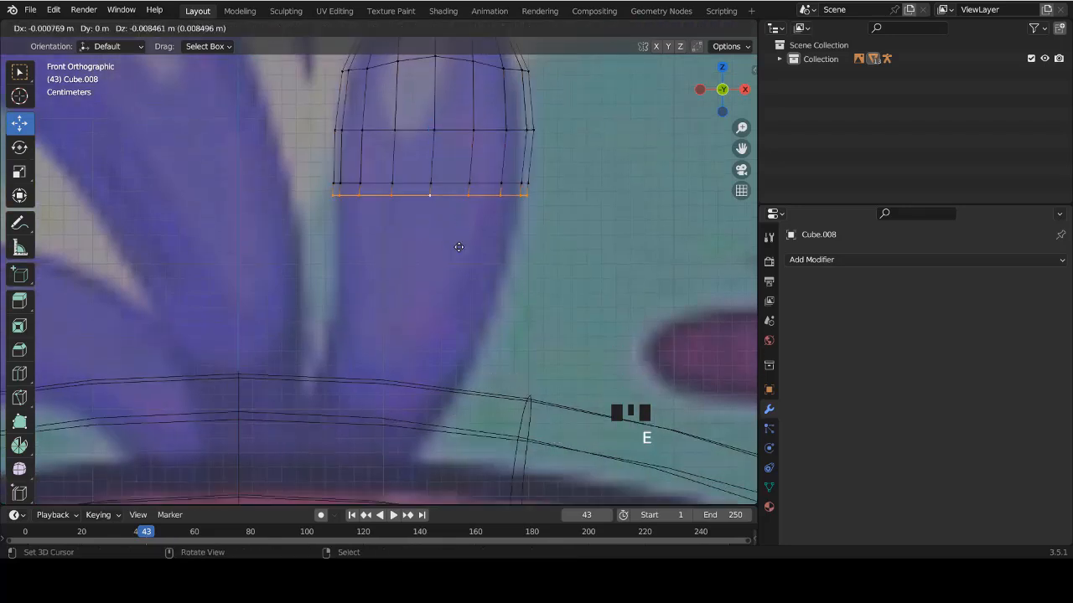
click(455, 299)
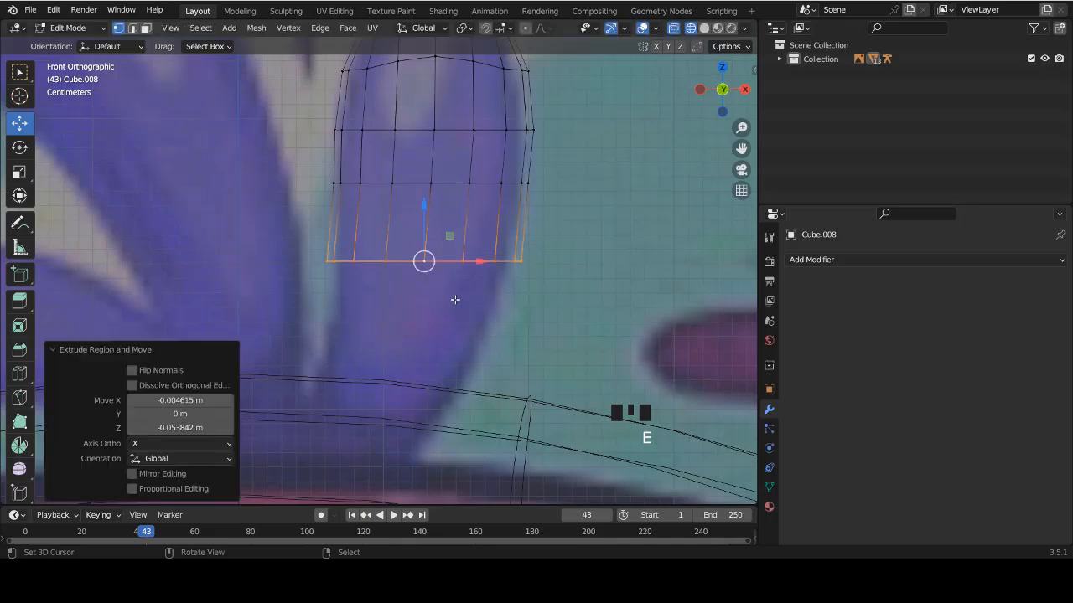
key(s)
click(513, 345)
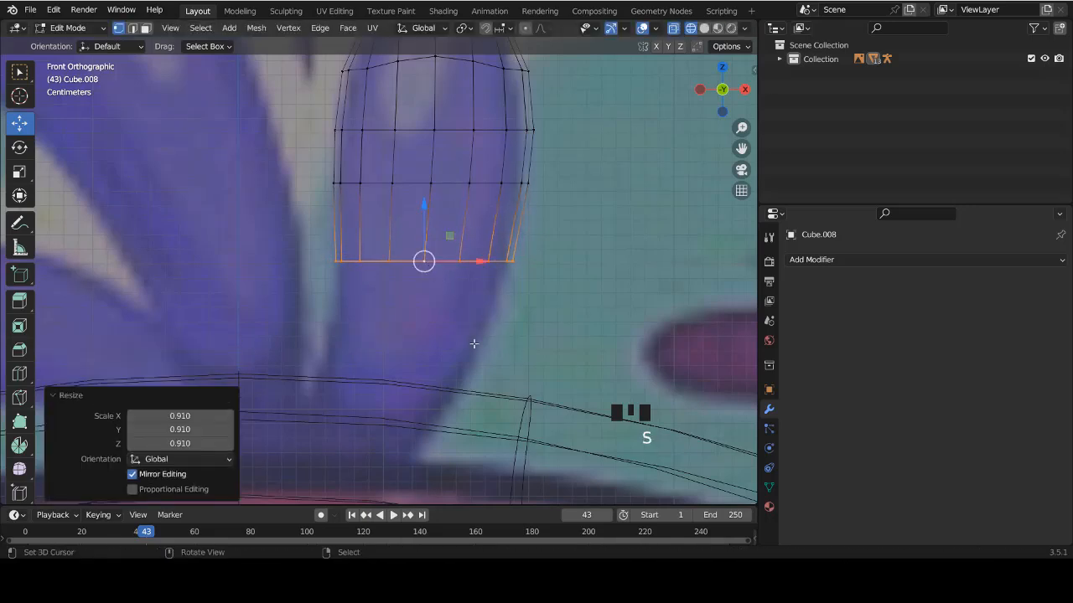
Extrude the bottom edge loop about 0.062 m down and 0.008 m toward negative X, and scale it to about 0.854.
ctrl+scroll(473, 344, down, 1)
shift+scroll(474, 343, down, 2)
scroll(476, 239, up, 2)
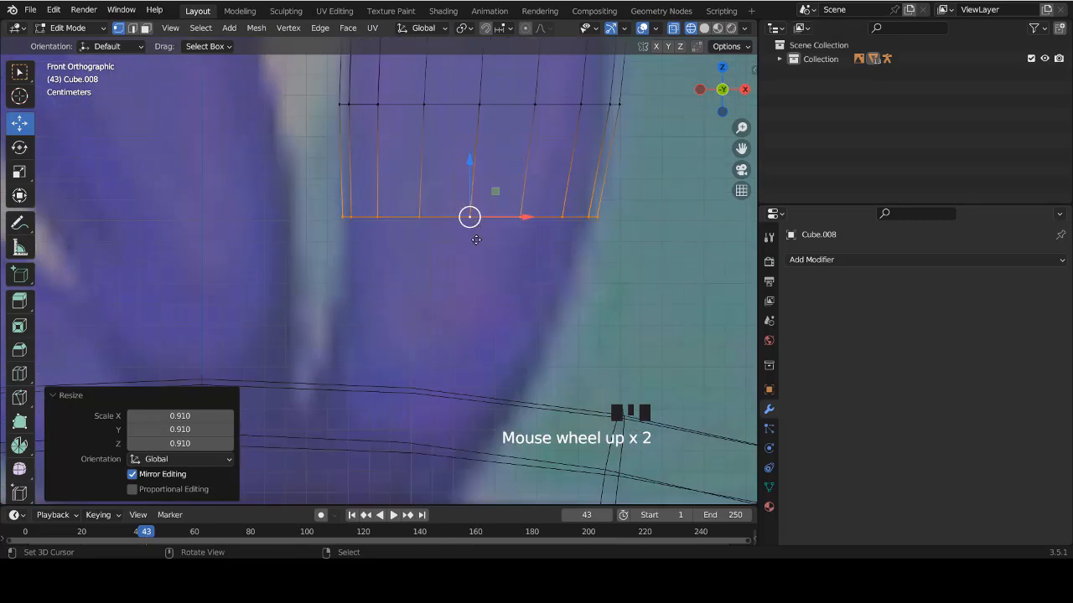
key(e)
click(459, 369)
shift+scroll(553, 360, down, 4)
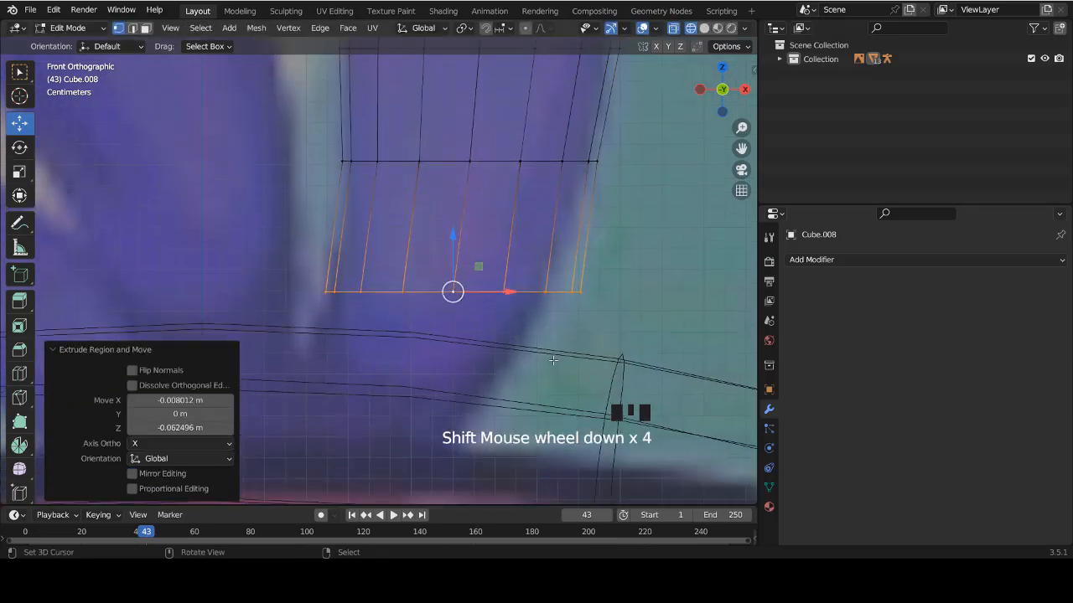
key(s)
click(531, 359)
Rotate the bottom edge loop about 10.1° and move it about 0.007 m toward negative X to follow the reference tuft.
key(r)
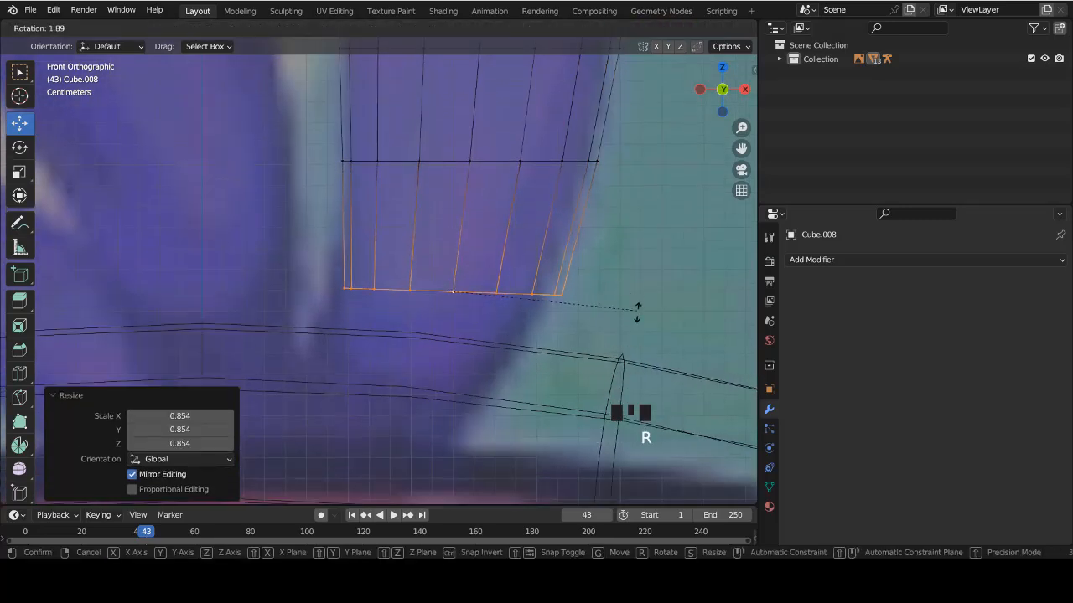
click(635, 338)
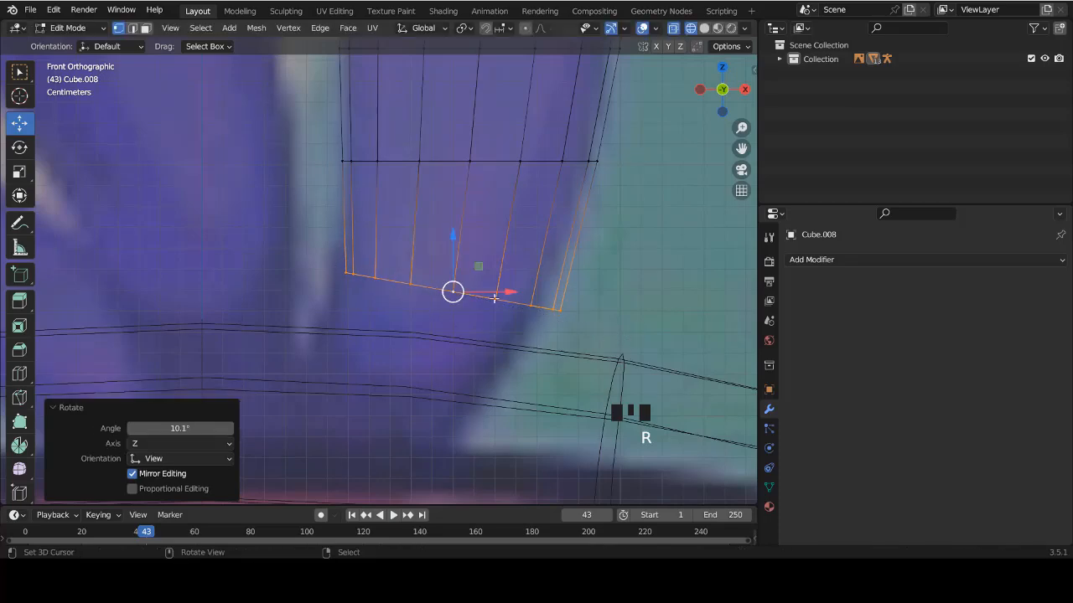
key(g)
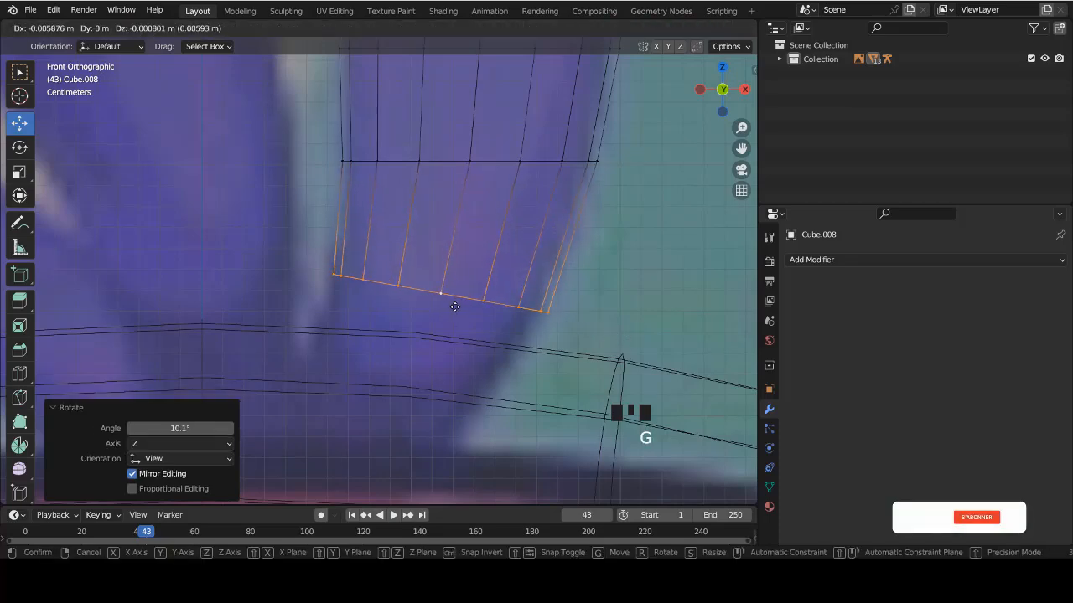
click(456, 307)
Extrude the bottom edge loop about 0.038 m down and 0.015 m toward negative X, scaling it to about 0.869 and again to about 0.927.
scroll(455, 295, down, 5)
scroll(455, 295, up, 3)
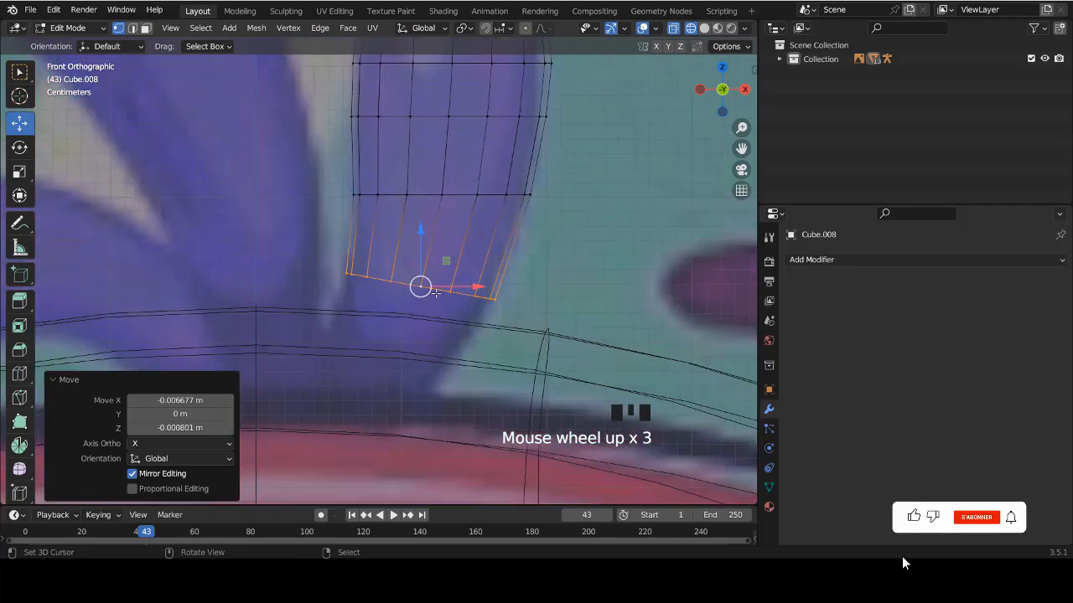
shift+scroll(427, 303, down, 4)
key(e)
click(424, 314)
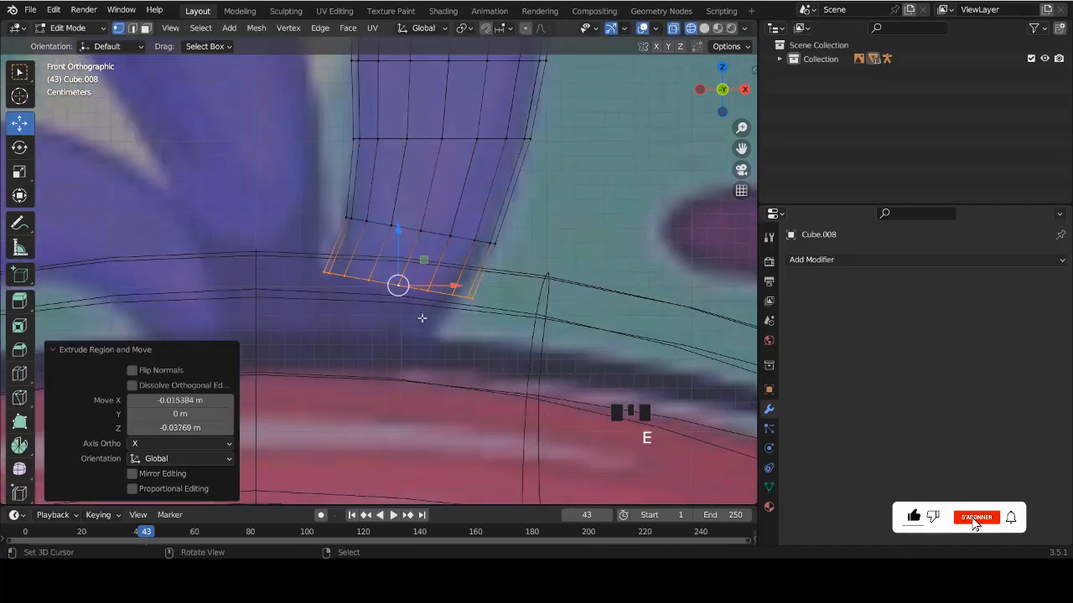
key(s)
click(444, 345)
scroll(411, 302, down, 3)
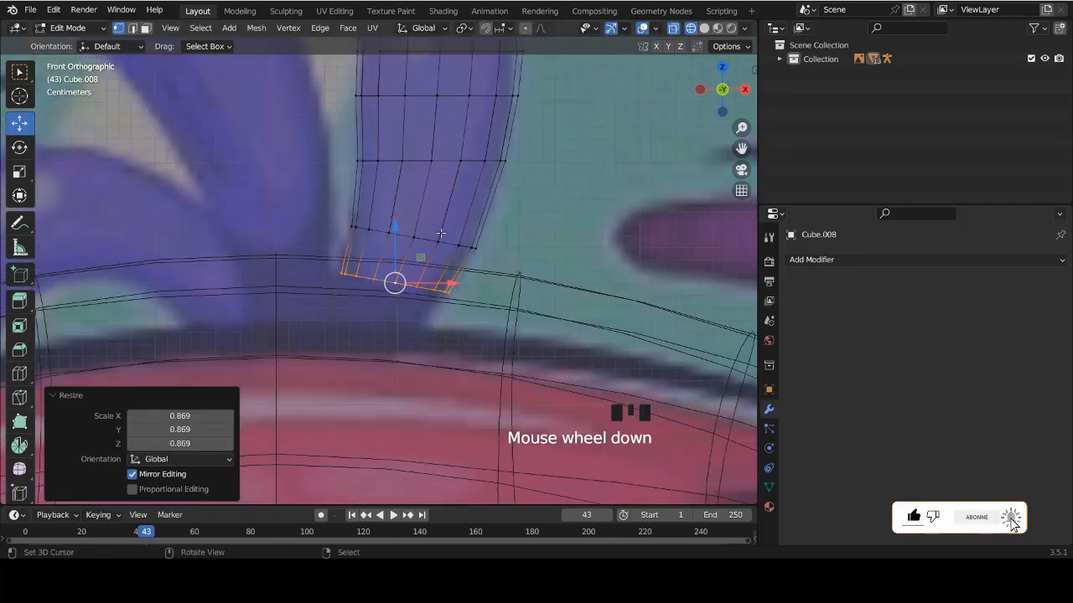
shift+scroll(411, 302, up, 3)
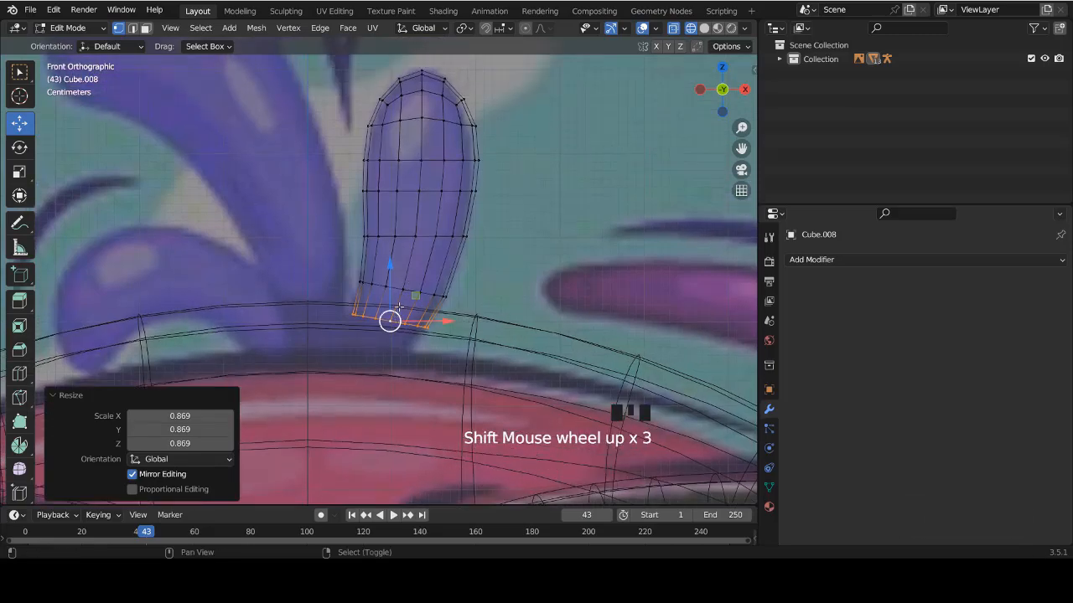
scroll(419, 302, up, 4)
key(s)
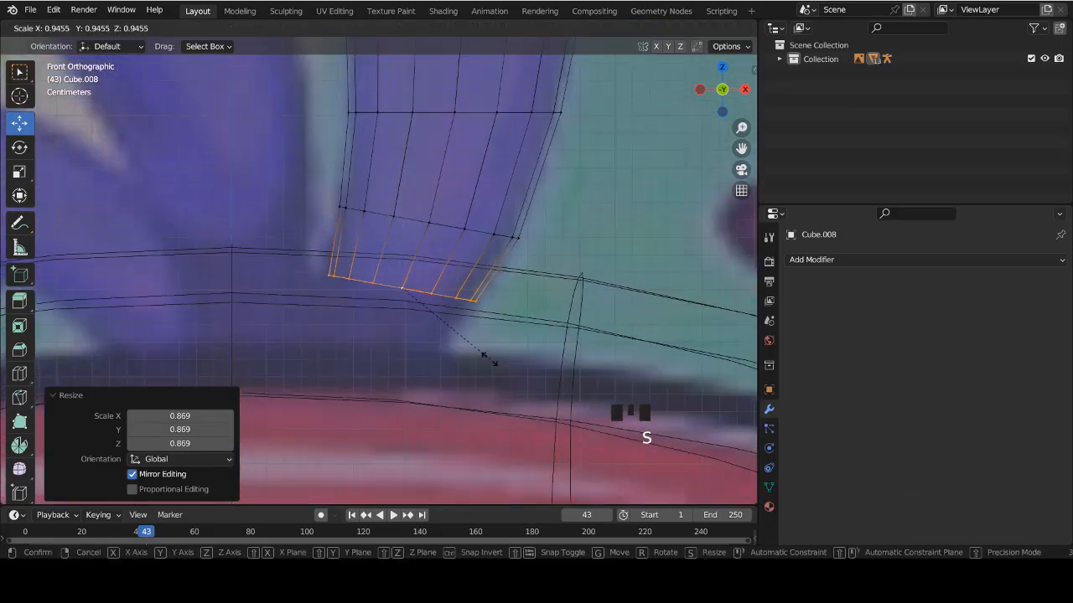
click(486, 358)
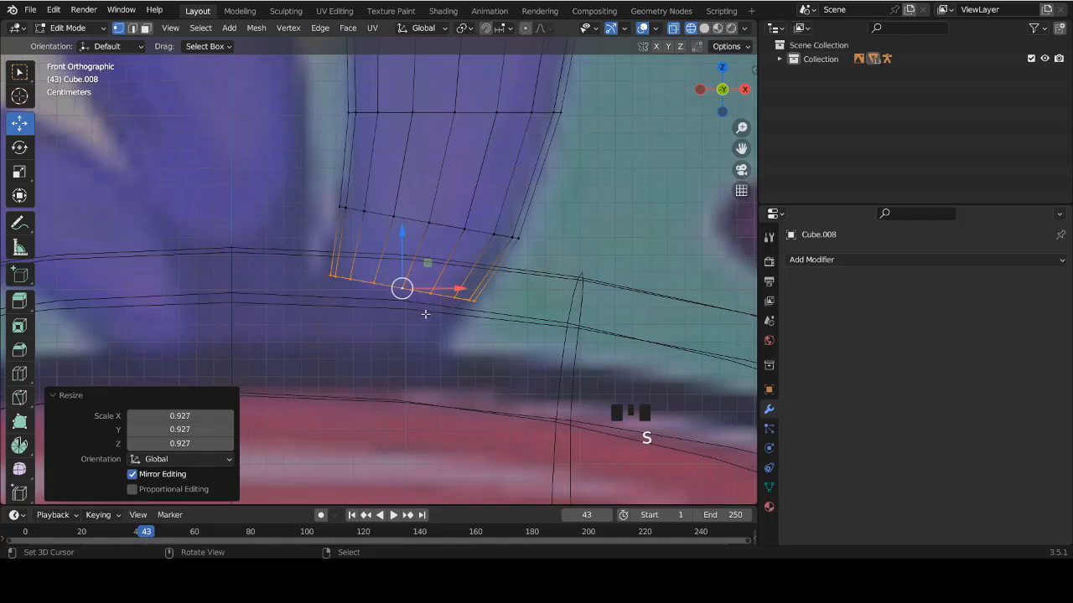
Extrude the bottom edge loop about 0.055 m down and 0.025 m toward negative X into the head, and scale it to about 0.755.
key(e)
click(457, 419)
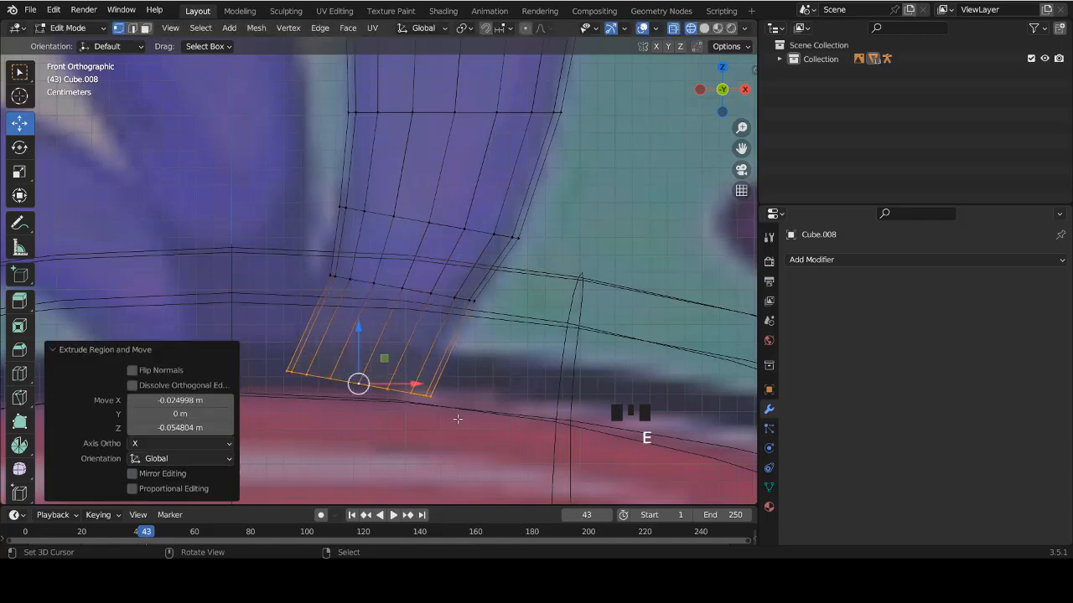
key(s)
click(427, 416)
Move the bottom edge loop about 0.003 m toward negative X and 0.002 m up, and scale it to about 0.785.
key(g)
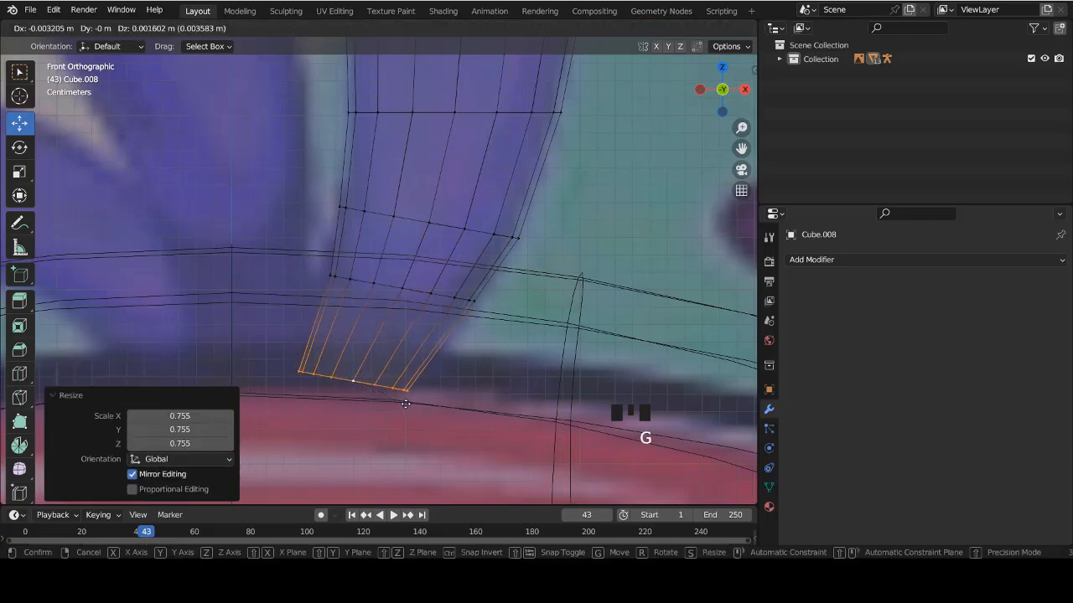
click(409, 406)
key(s)
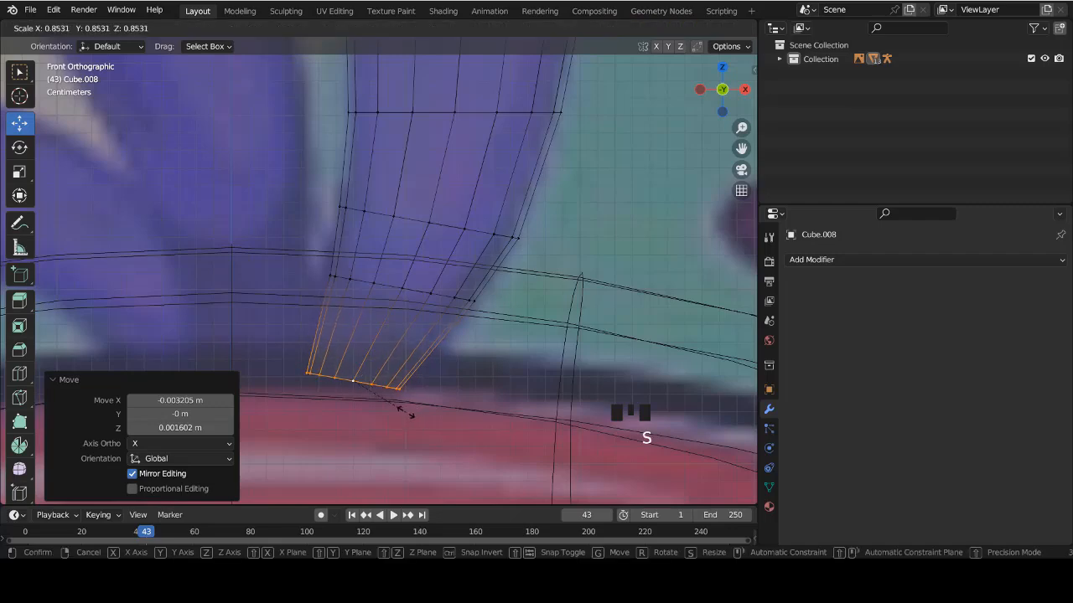
click(405, 411)
Add one centered loop cut between the lowest horizontal loop and the tilted loop below it, and move it about 0.001 m toward positive X.
scroll(426, 325, down, 3)
shift+scroll(427, 325, up, 6)
scroll(422, 343, up, 3)
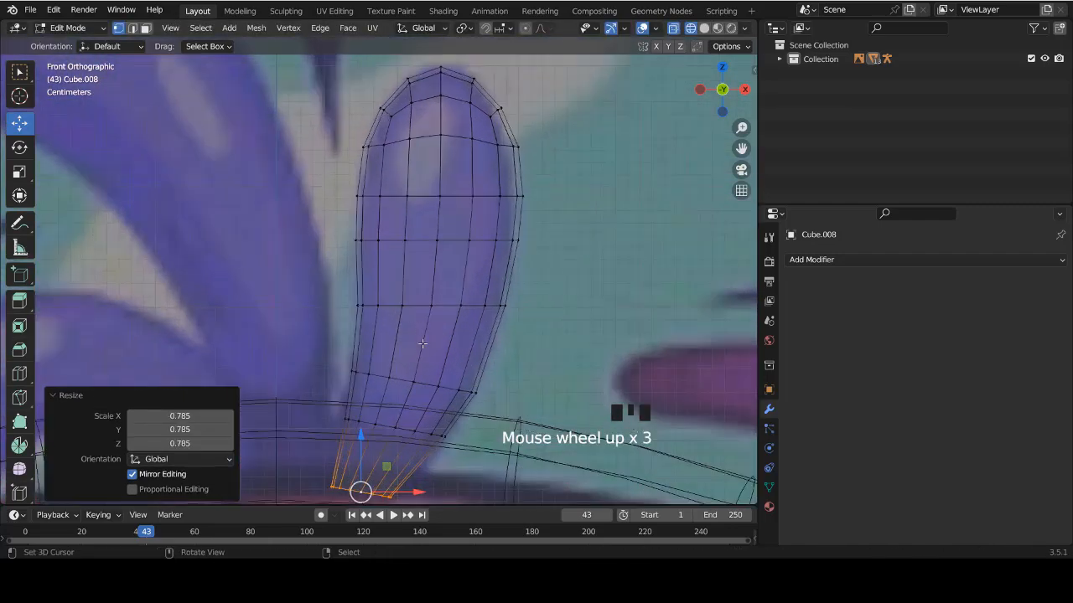
shift+scroll(422, 344, down, 2)
scroll(439, 332, up, 2)
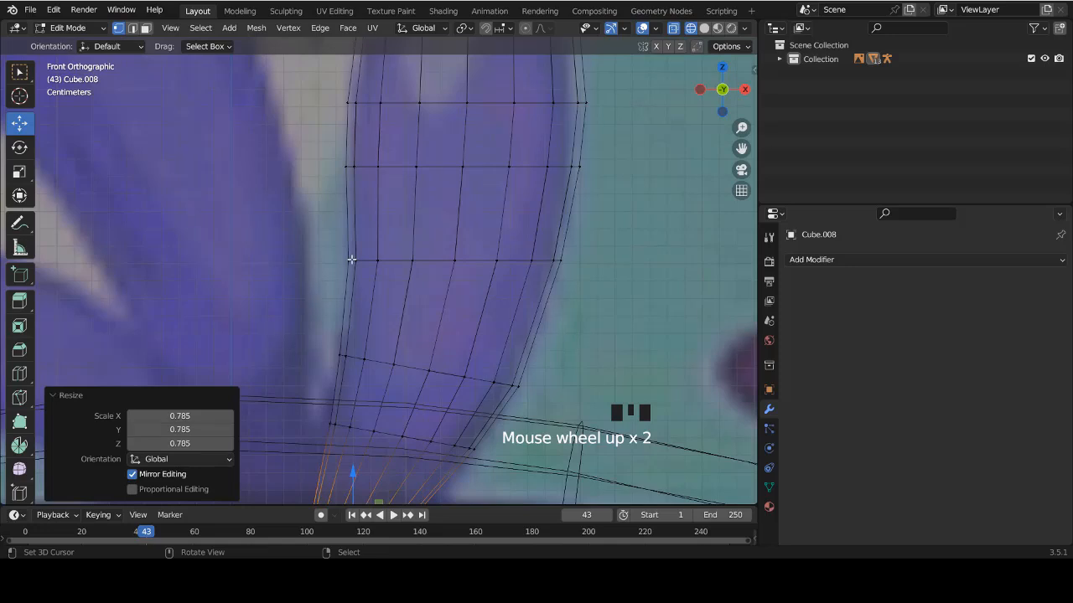
key(ctrl+r)
click(486, 319)
right_click(483, 353)
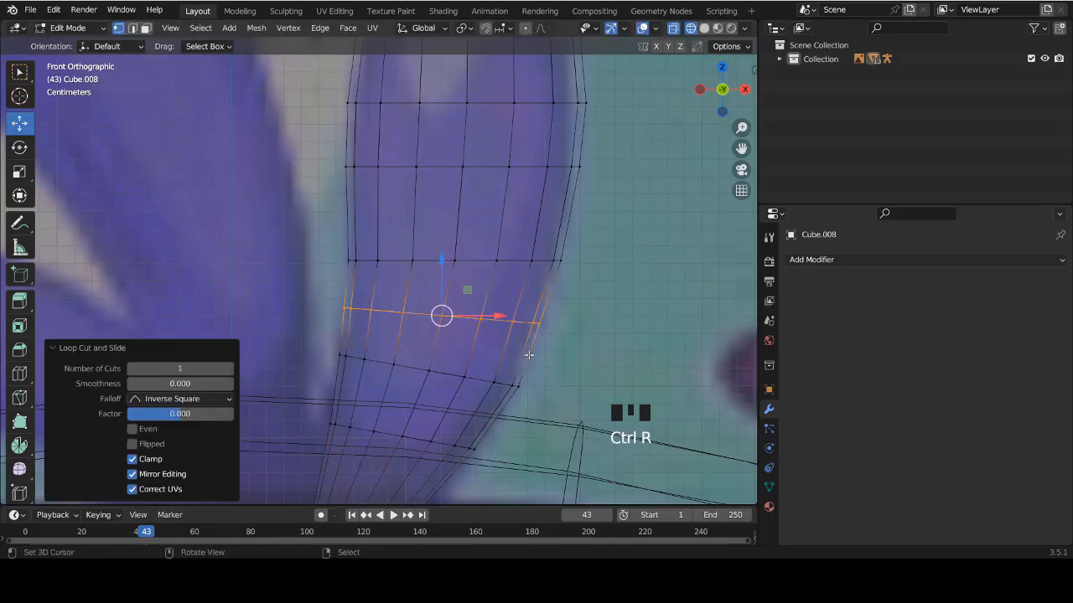
key(g)
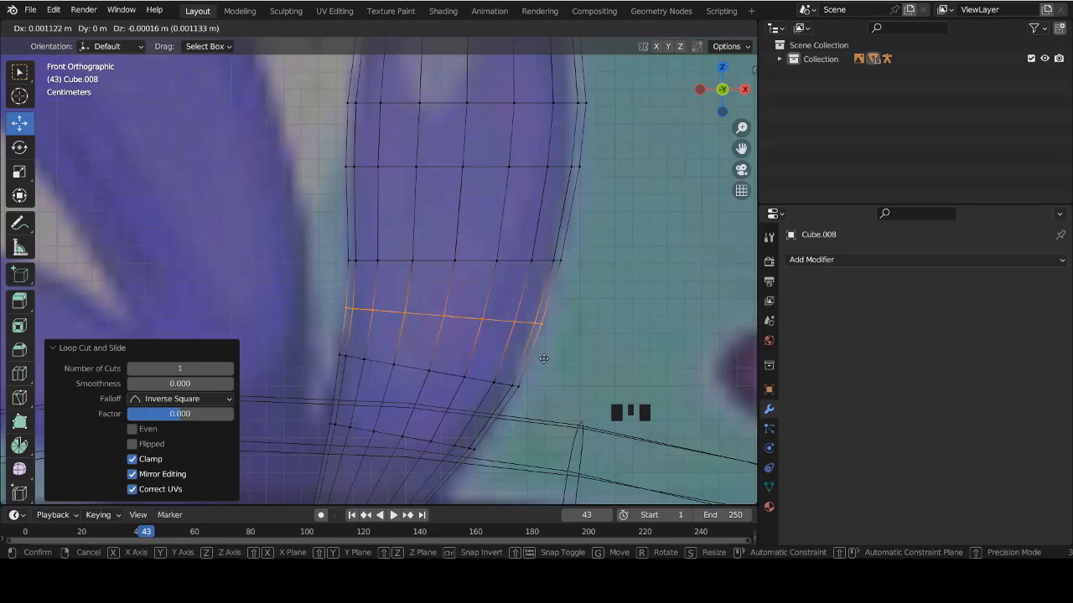
click(544, 358)
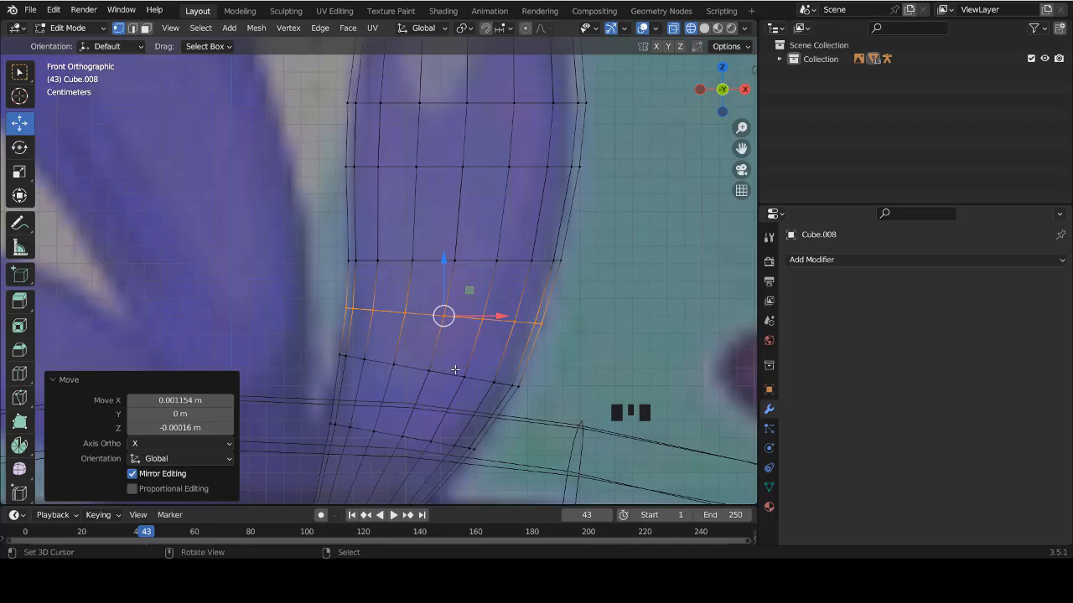
Scale the tilted edge loop directly below the added loop cut to about 0.967.
scroll(455, 370, down, 4)
key(alt+z)
key(alt+z)
shift+scroll(437, 287, down, 2)
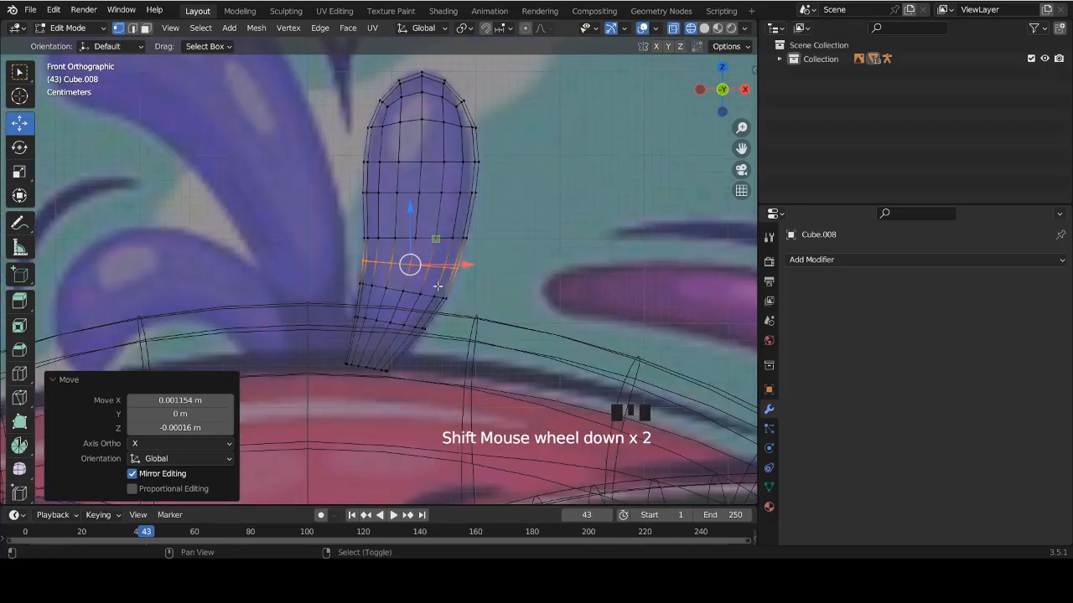
scroll(437, 287, up, 3)
alt+right_click(444, 312)
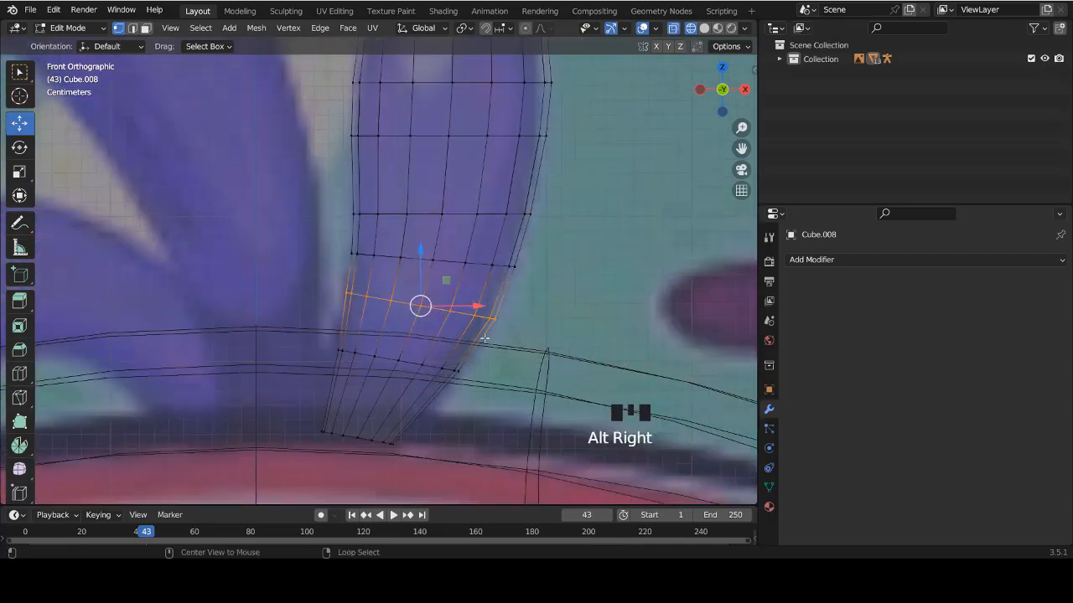
key(s)
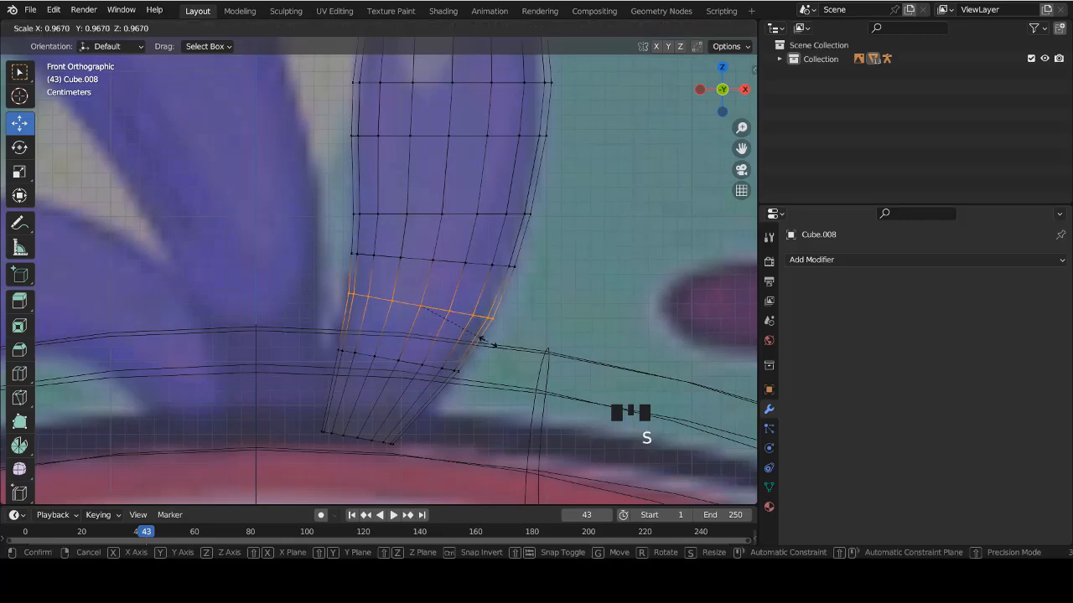
click(480, 338)
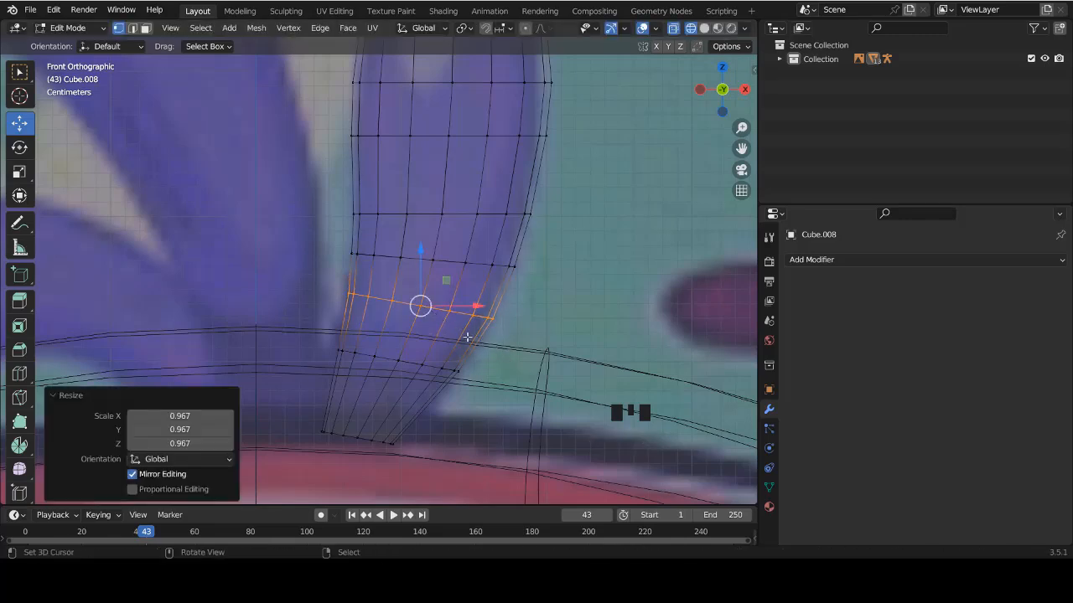
Check the tuft in solid shading, and bevel the selected tilted loop with a width of about 0.0172 m and 1 segment.
key(z)
scroll(467, 336, down, 3)
scroll(467, 336, up, 3)
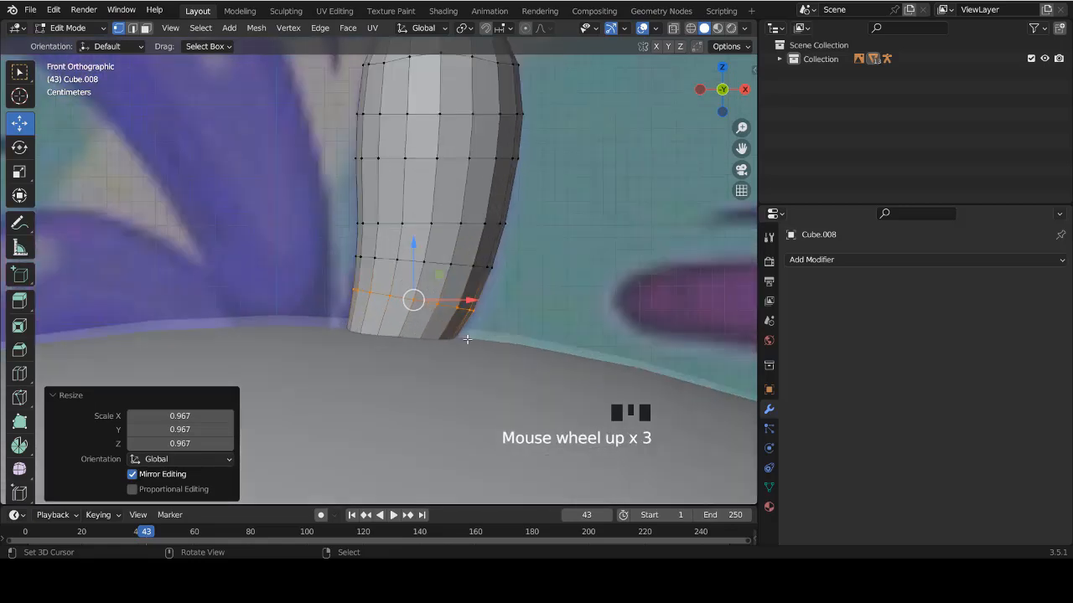
key(z)
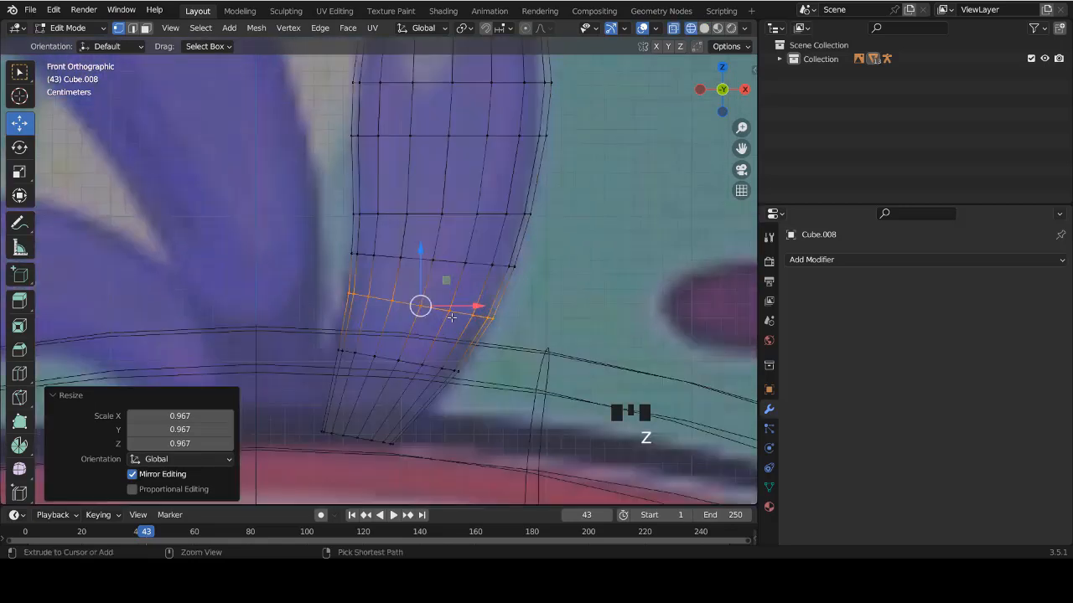
key(ctrl+b)
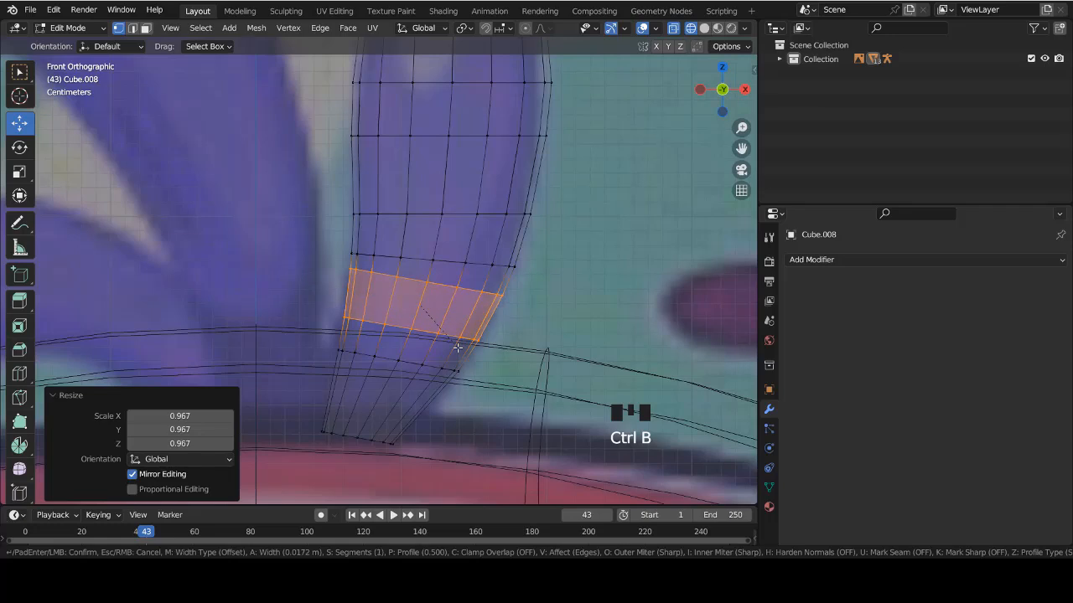
click(457, 346)
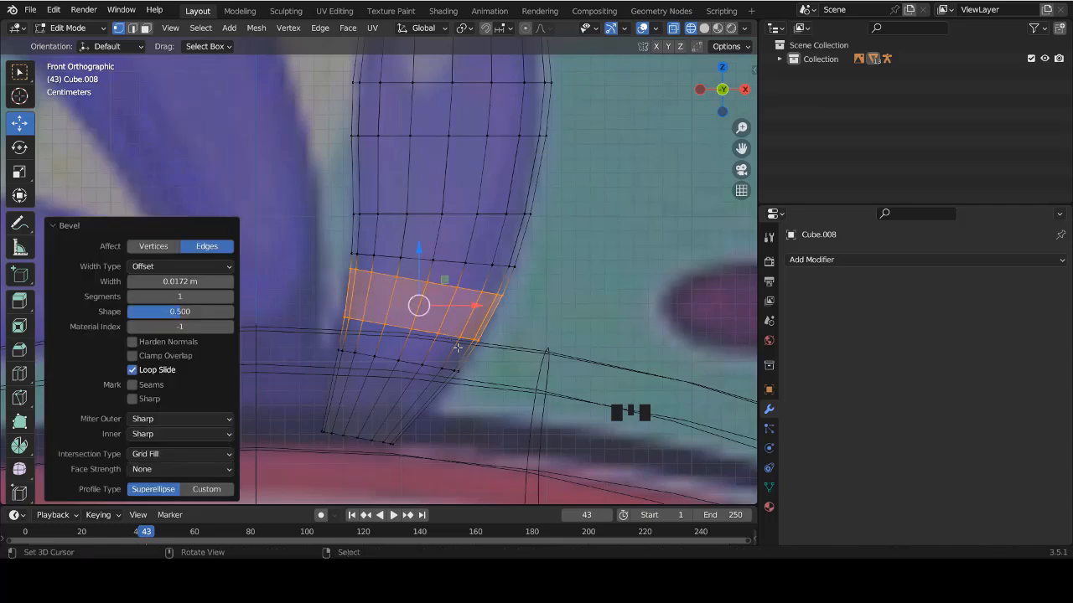
Dissolve the edge loop just above the beveled band on the tuft.
alt+right_click(470, 266)
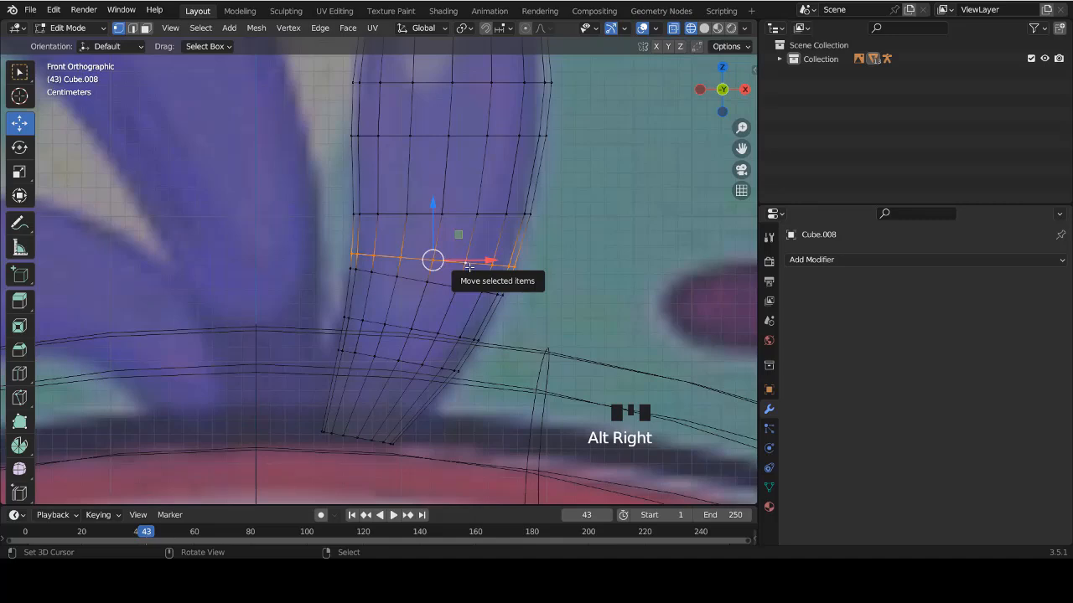
key(x)
click(429, 362)
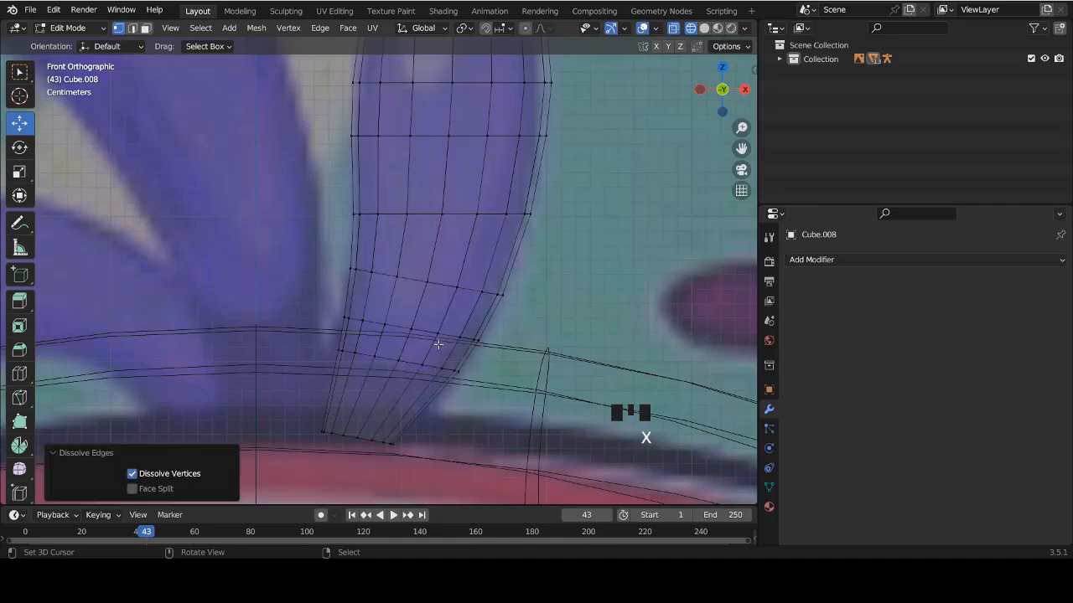
Examine the tuft's shape and its junction with the head in solid shading, and compare it with the reference in wireframe.
key(z)
scroll(414, 272, down, 6)
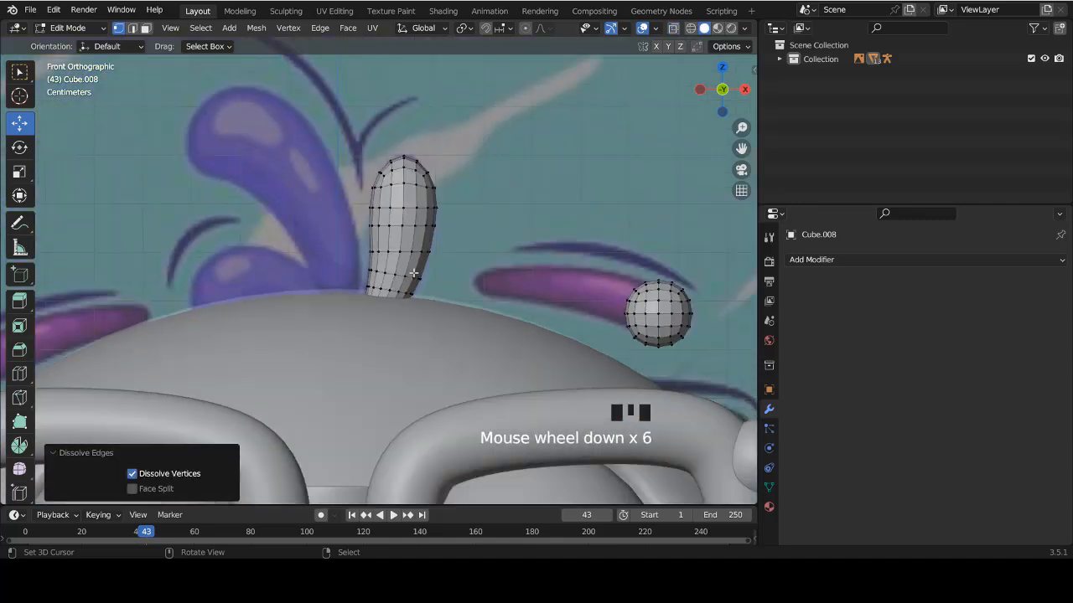
scroll(401, 276, down, 3)
scroll(394, 277, up, 7)
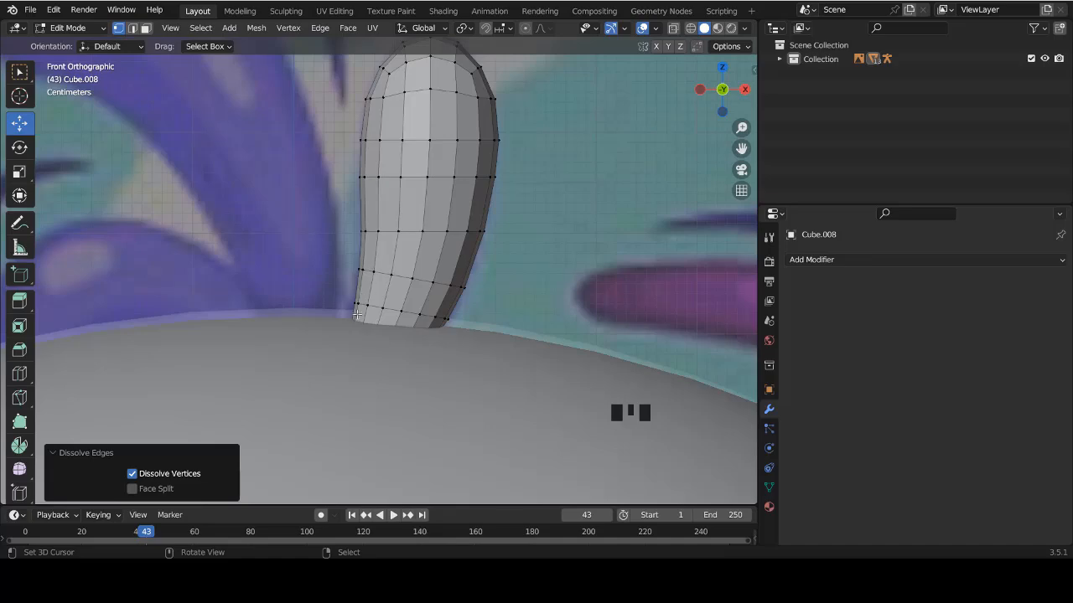
key(z)
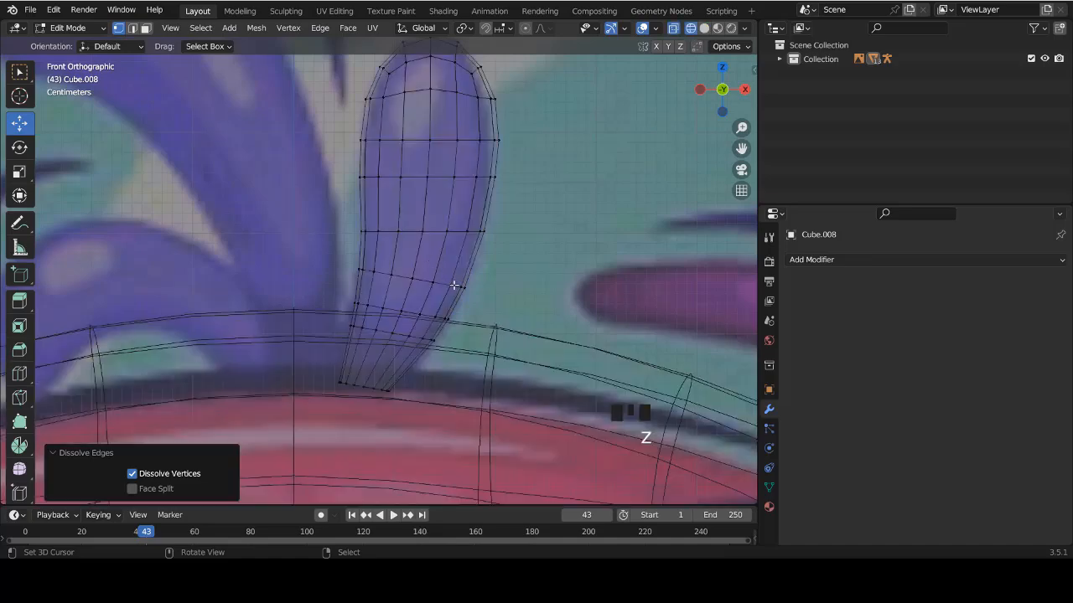
scroll(453, 286, up, 2)
scroll(451, 217, down, 2)
scroll(457, 223, up, 2)
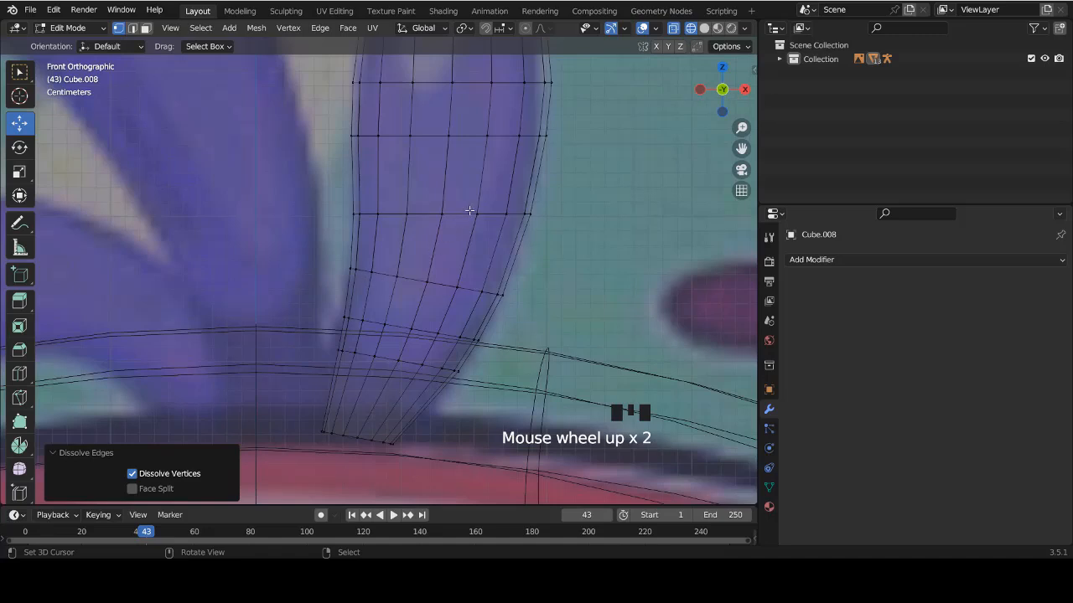
Bevel the lowest horizontal loop, above the tilted band, about 0.0205 m wide with 2 segments, and select the lowest resulting loop.
alt+right_click(470, 211)
key(ctrl+b)
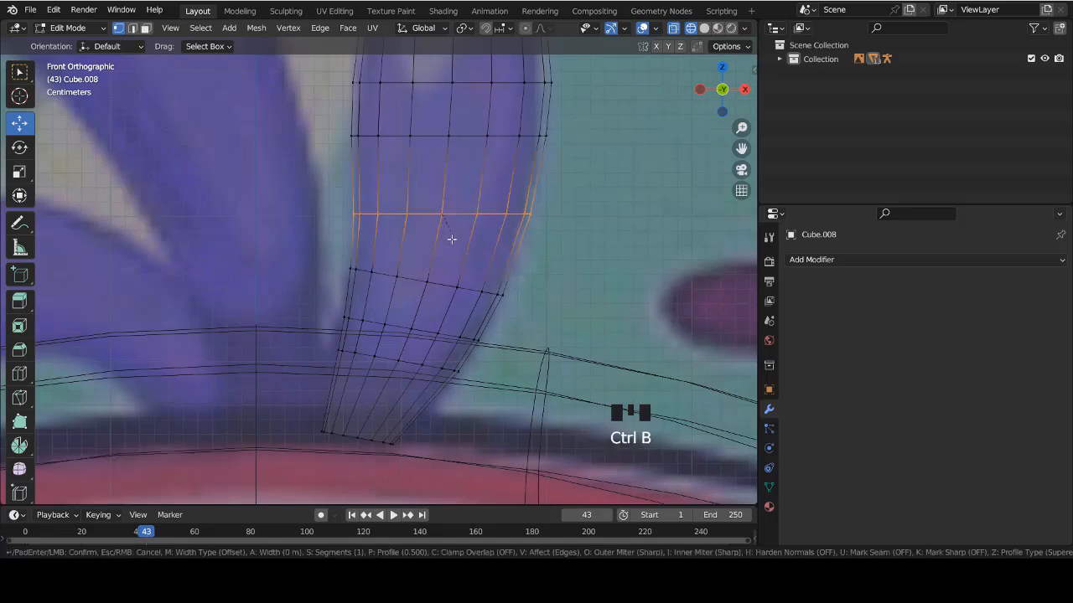
scroll(454, 259, up, 1)
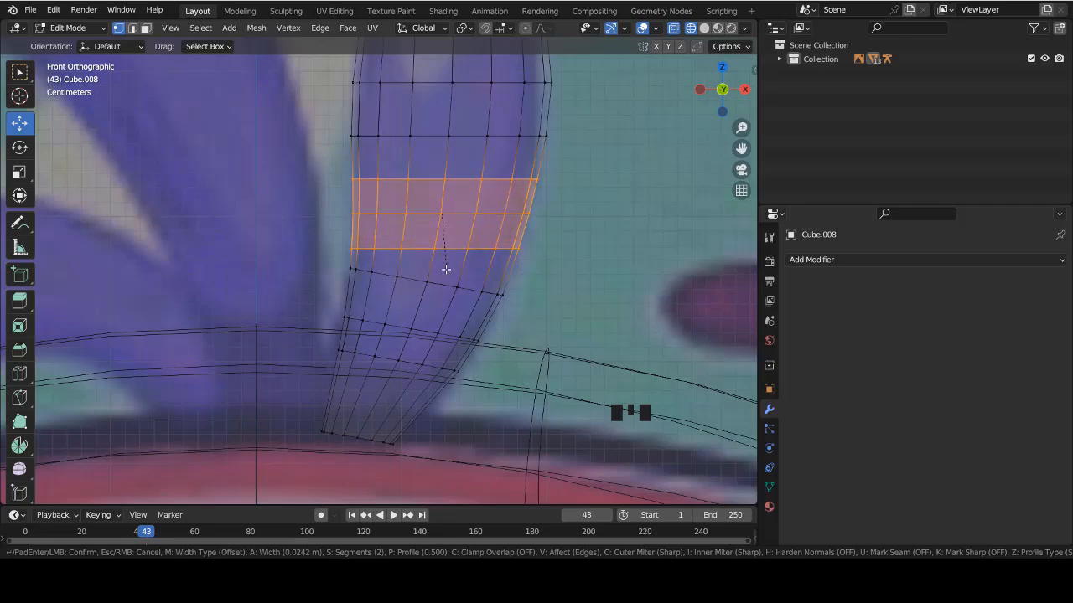
click(451, 245)
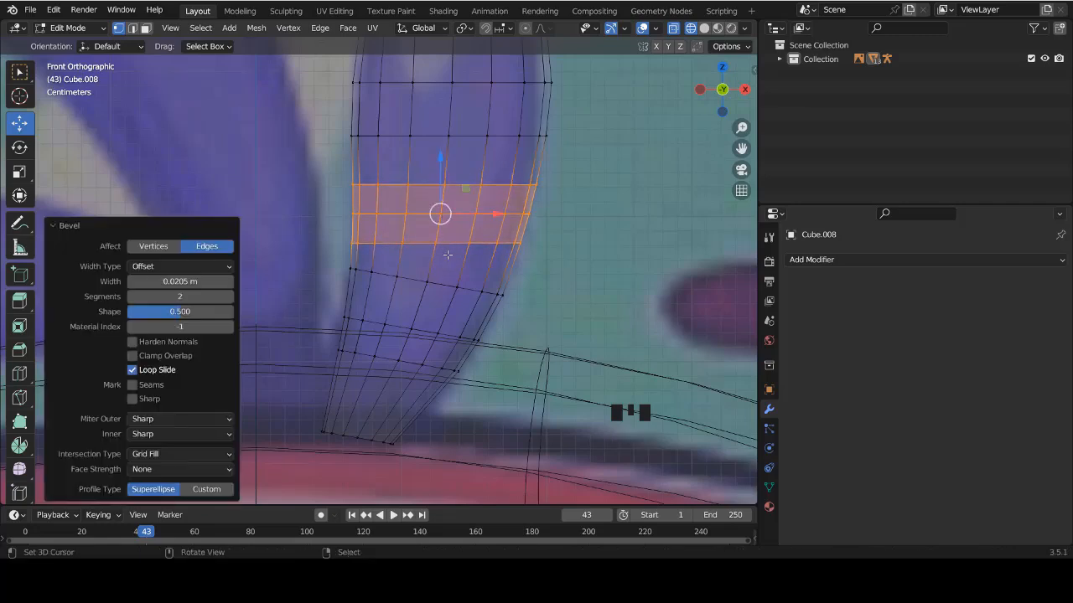
alt+click(453, 243)
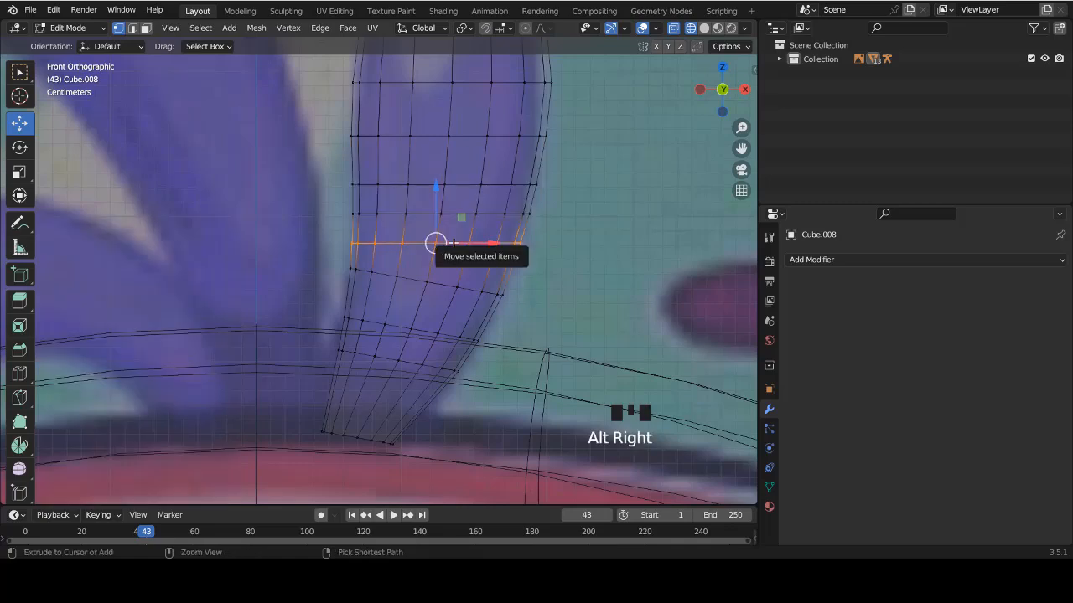
Dissolve the selected horizontal loop on the tuft, add one centred loop cut in its place, and move it about 0.0008 m along X.
key(x)
click(445, 244)
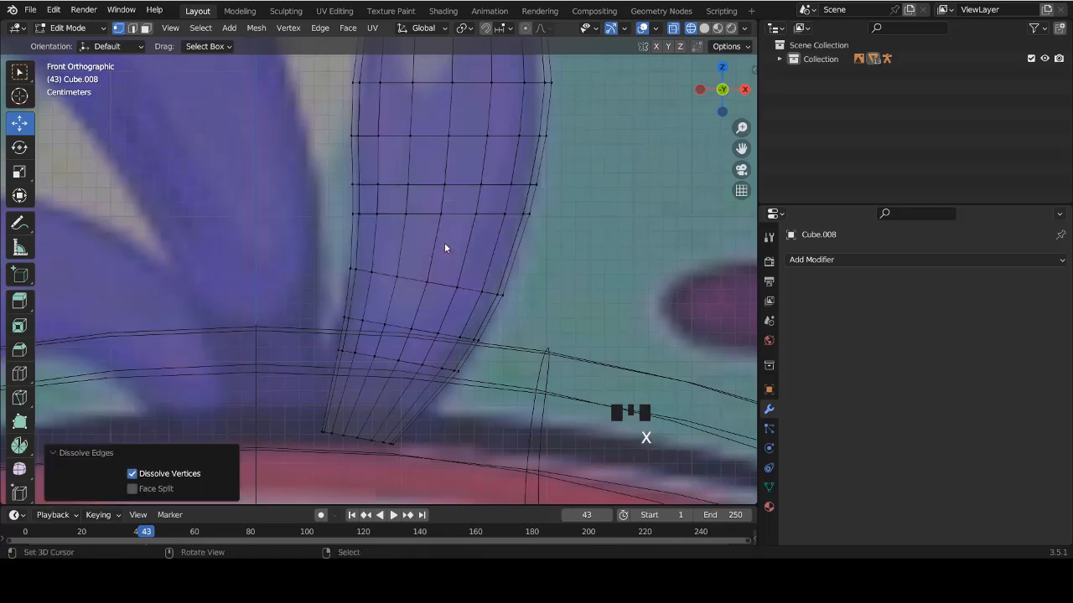
key(ctrl+r)
click(497, 260)
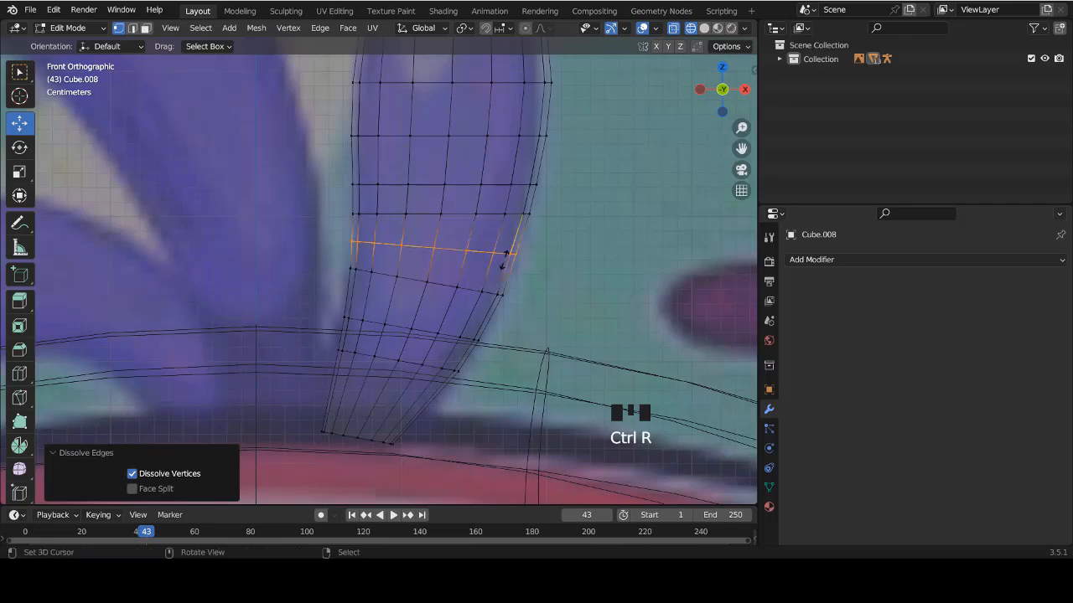
right_click(540, 321)
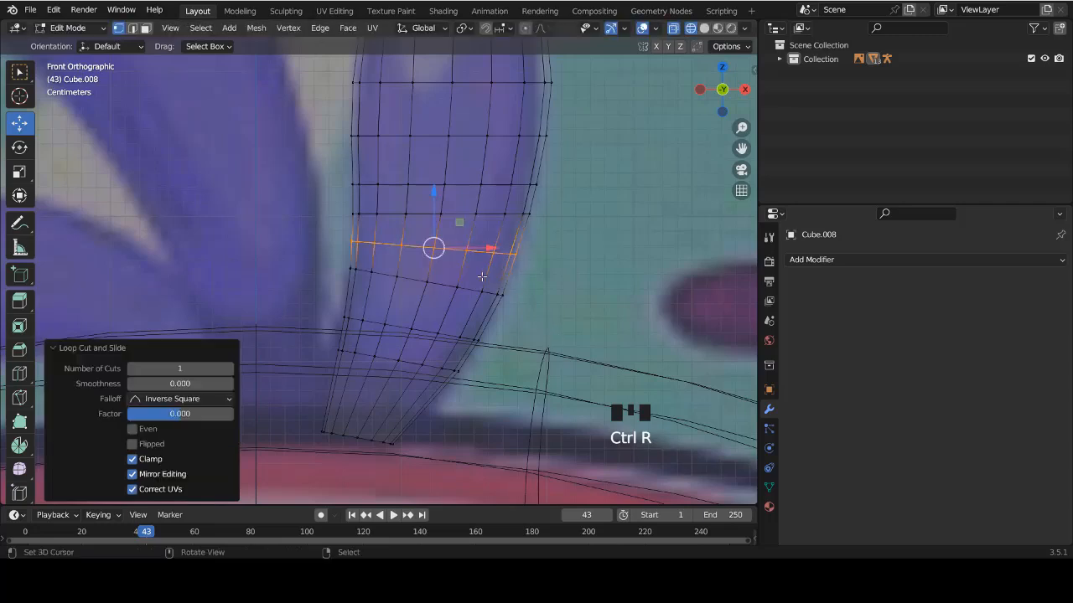
key(g)
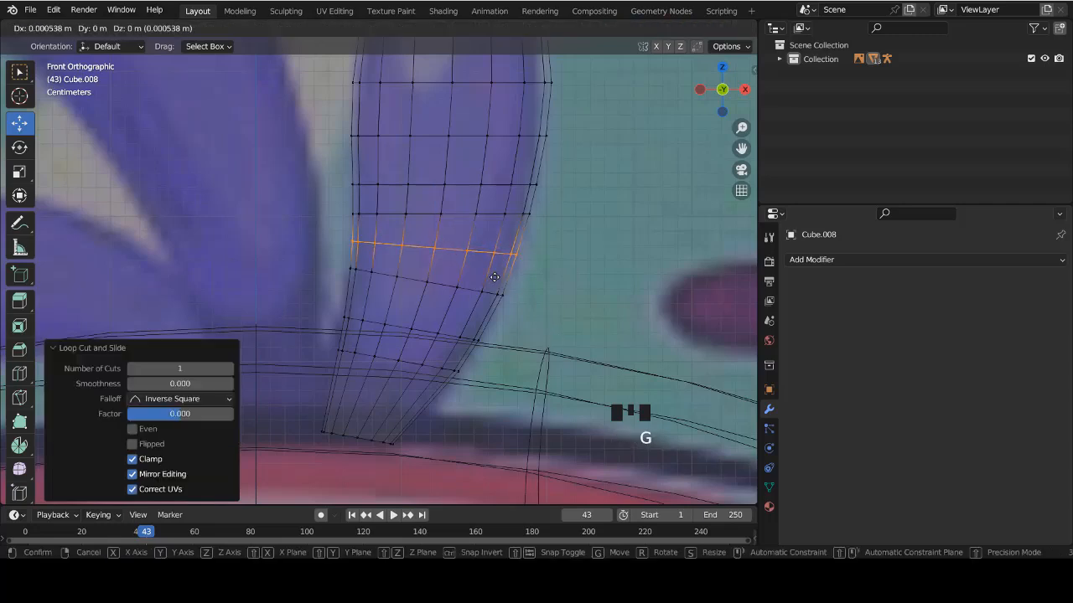
click(499, 278)
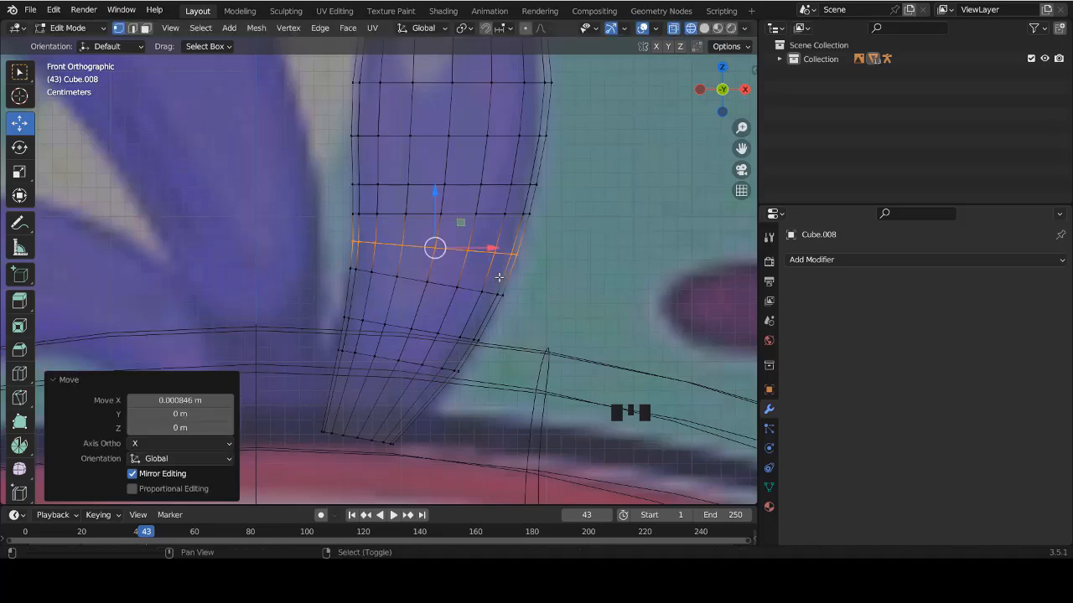
Examine the whole tuft in solid shading in Object Mode, first against the head and reference image, and up close in local view.
key(z)
scroll(449, 334, down, 2)
key(Tab)
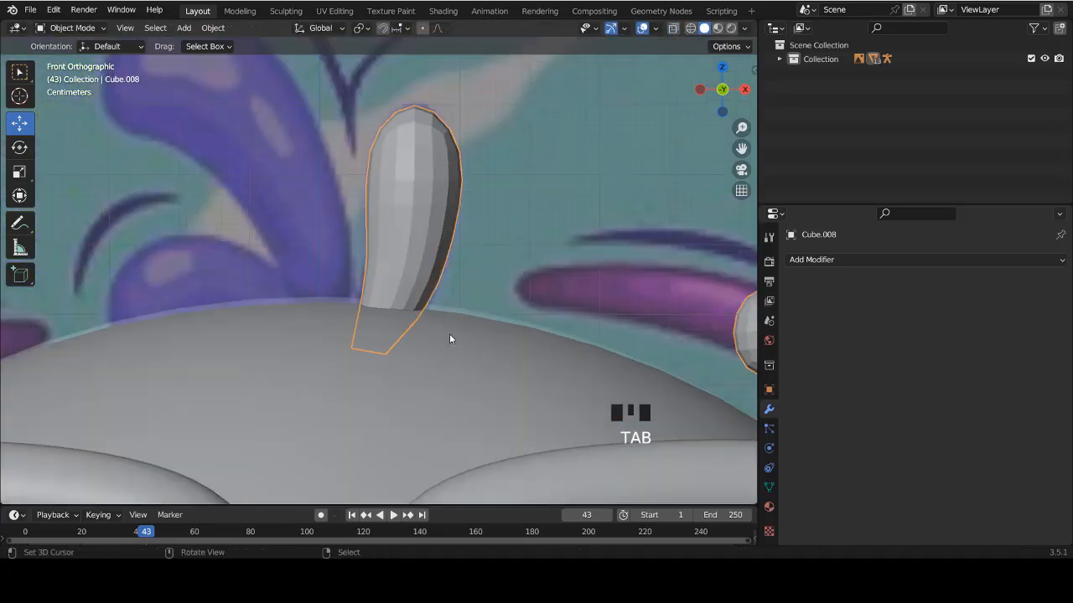
scroll(444, 335, down, 3)
key(KP_Divide)
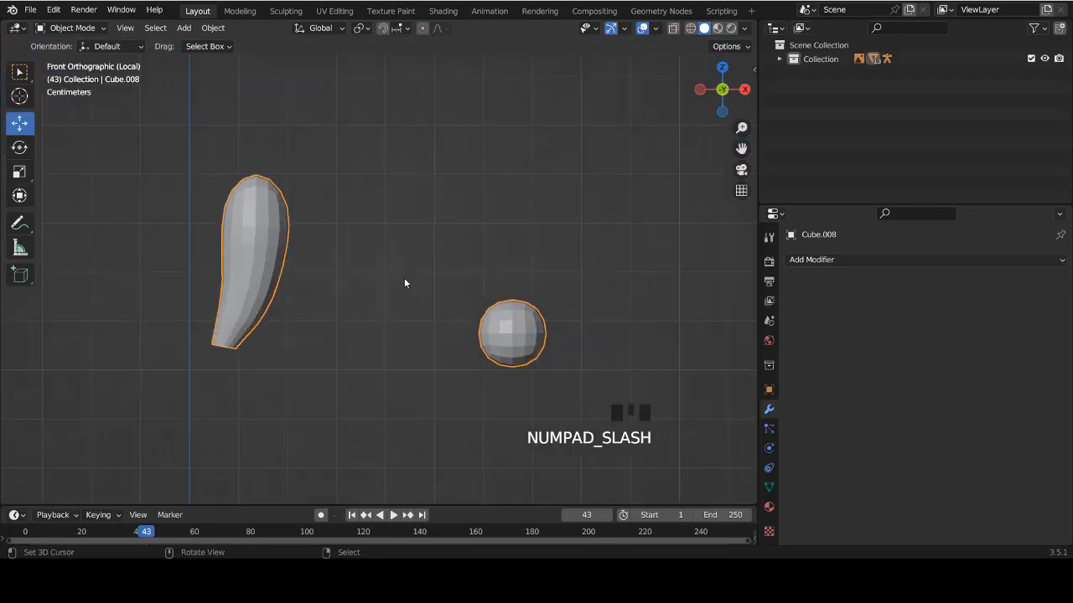
ctrl+scroll(343, 289, down, 7)
scroll(333, 288, up, 3)
shift+scroll(345, 280, down, 4)
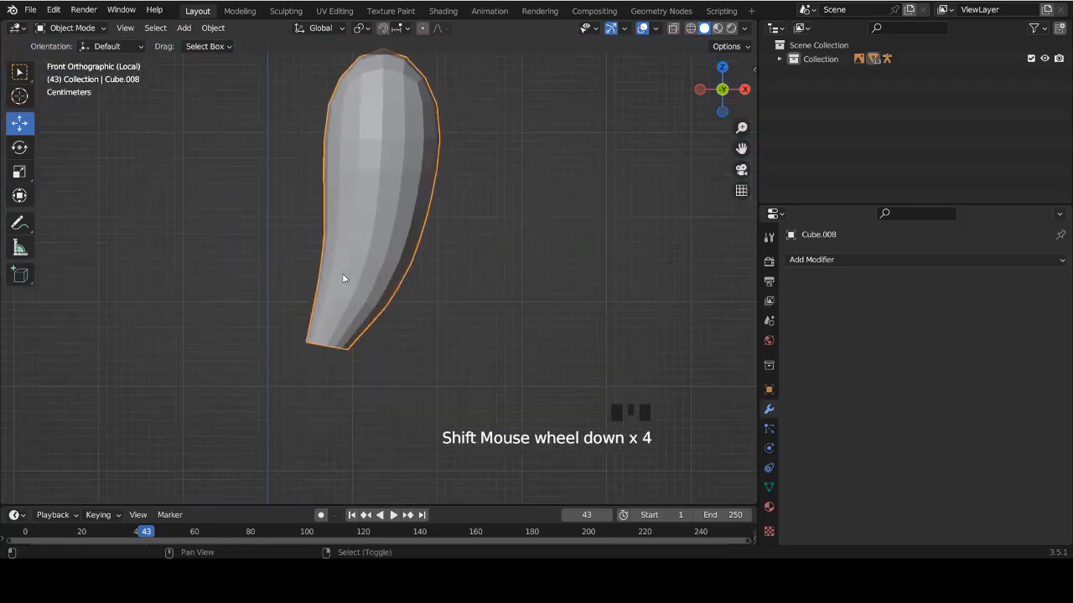
scroll(354, 289, up, 2)
scroll(353, 289, up, 1)
Edge-slide the loop nearest the tuft's narrow base further toward the base end.
key(Tab)
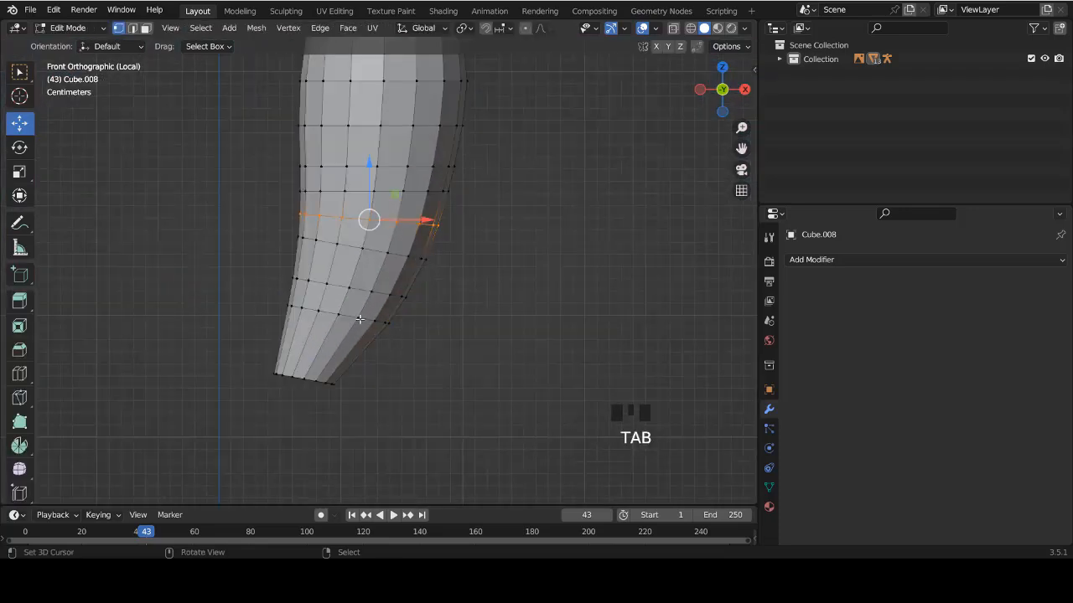
alt+right_click(360, 319)
key(ctrl+e)
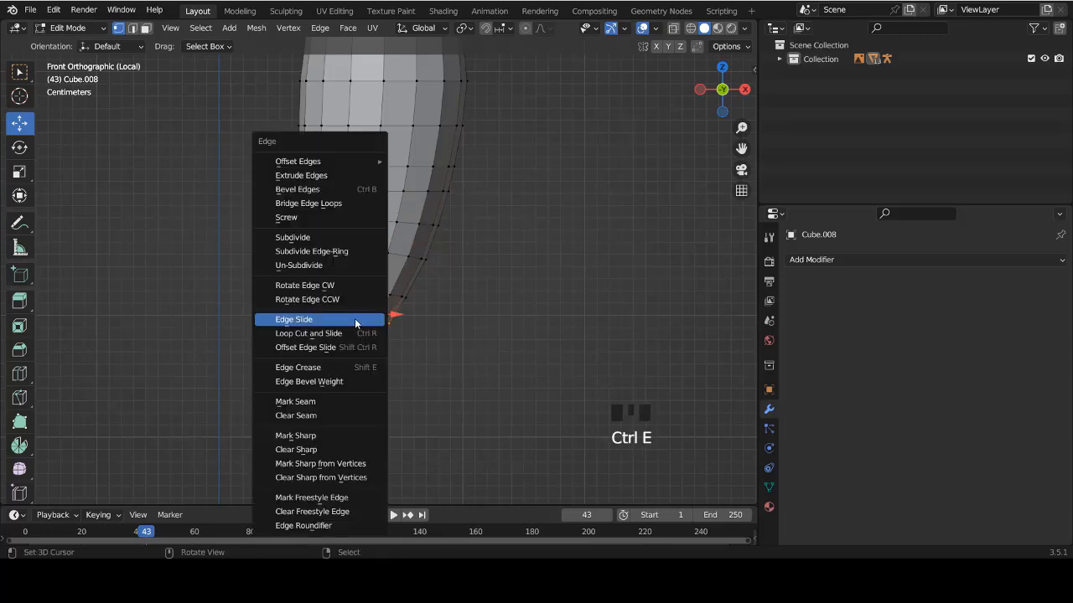
click(355, 319)
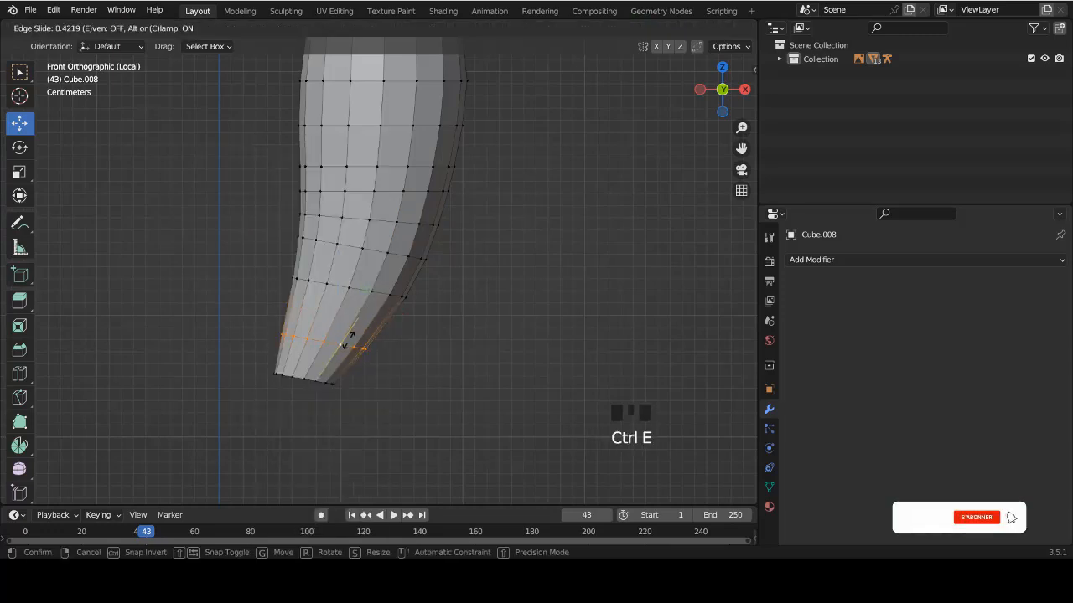
click(397, 299)
Examine the isolated tuft in Object Mode from an angle, and compare it with the head and reference image from the front.
key(Tab)
scroll(394, 293, down, 2)
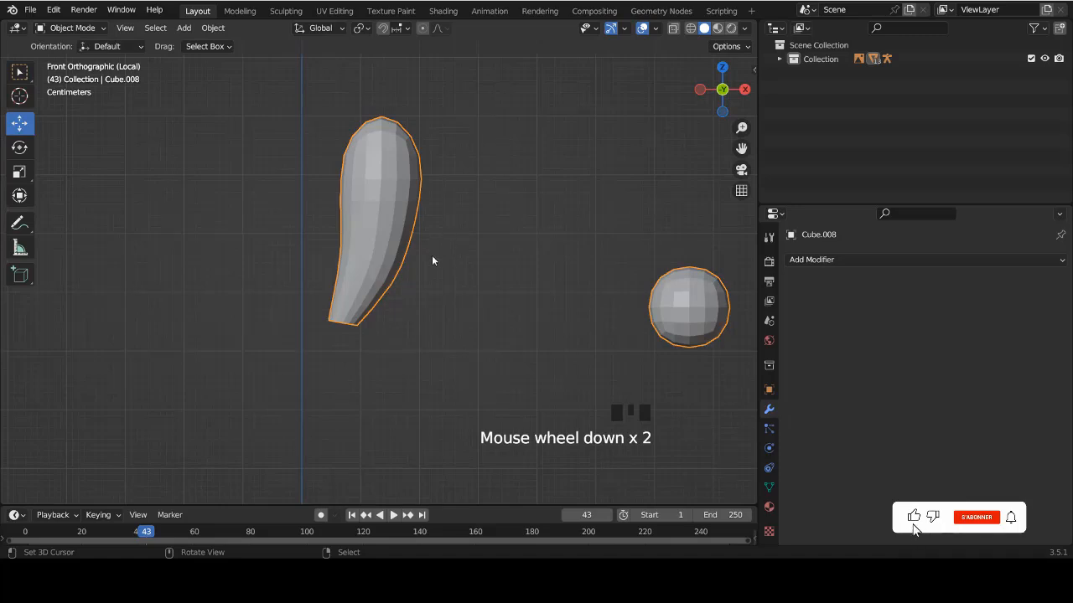
middle_drag(430, 256, 368, 306)
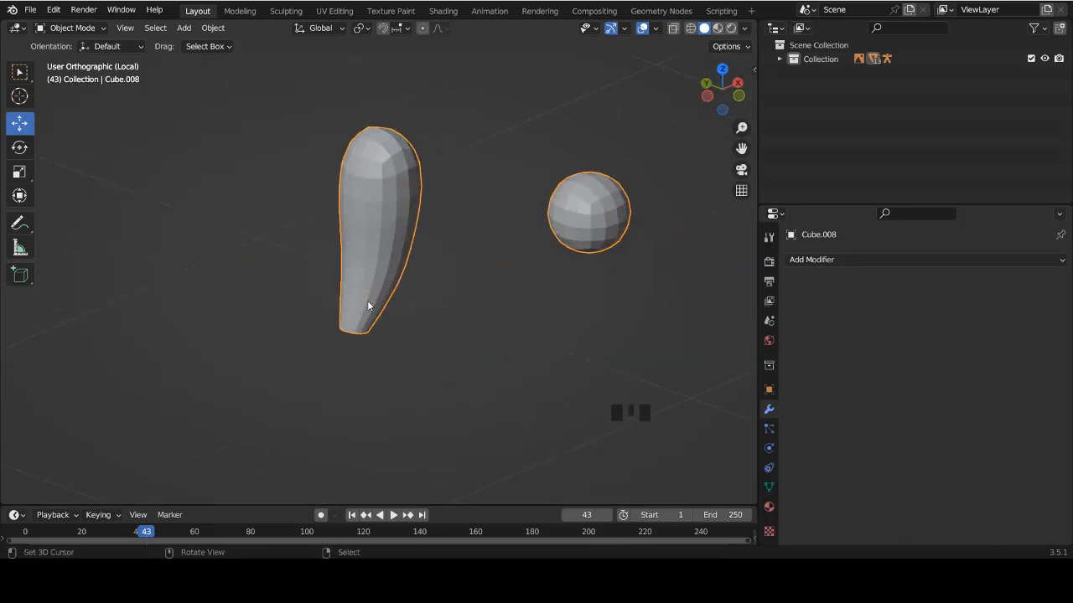
key(KP_Divide)
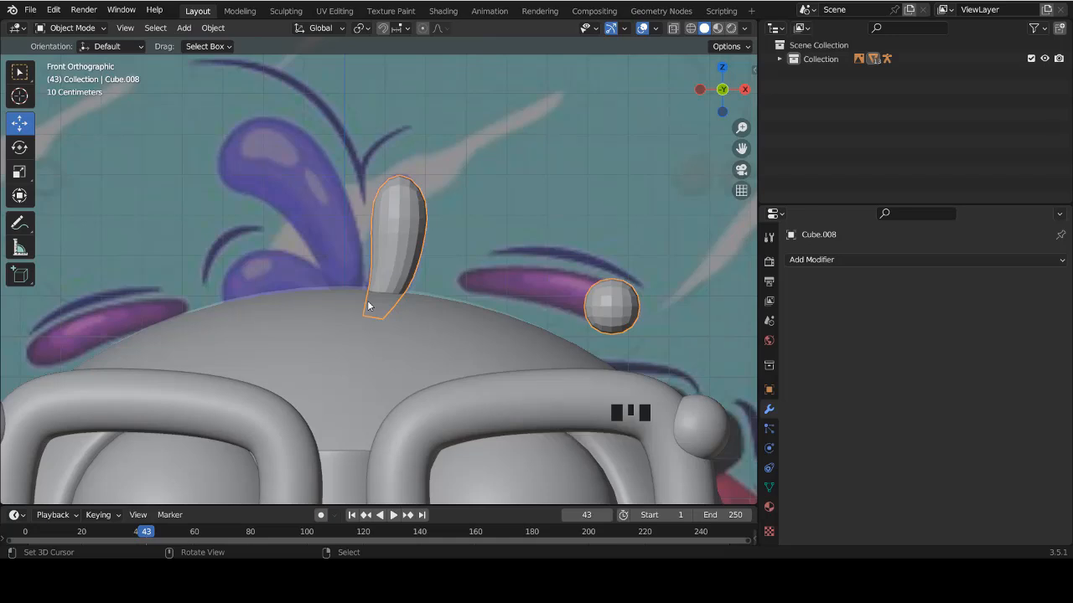
key(KP_Divide)
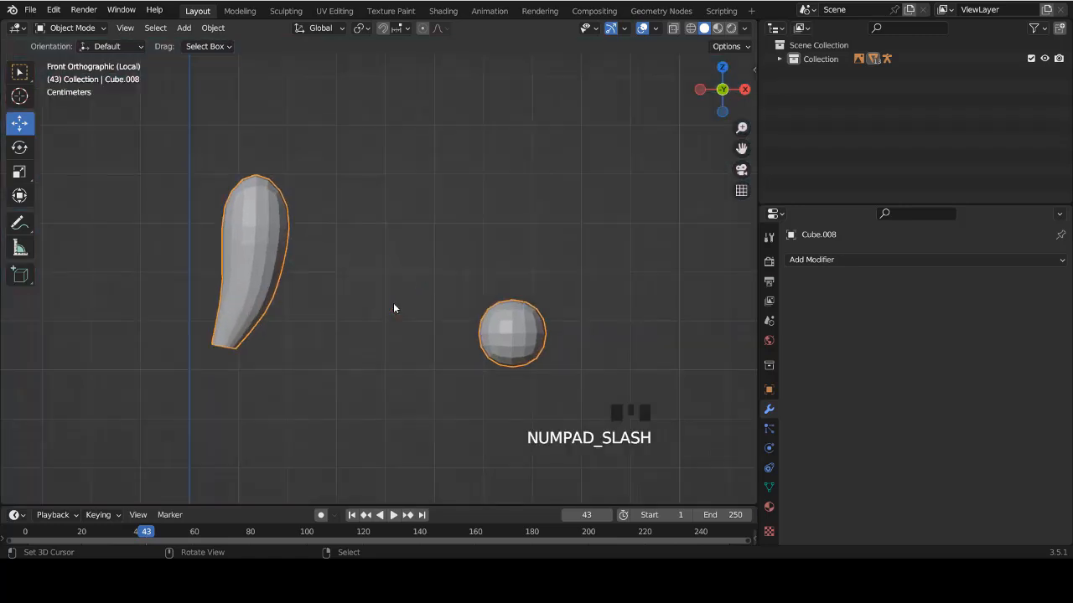
key(KP_Divide)
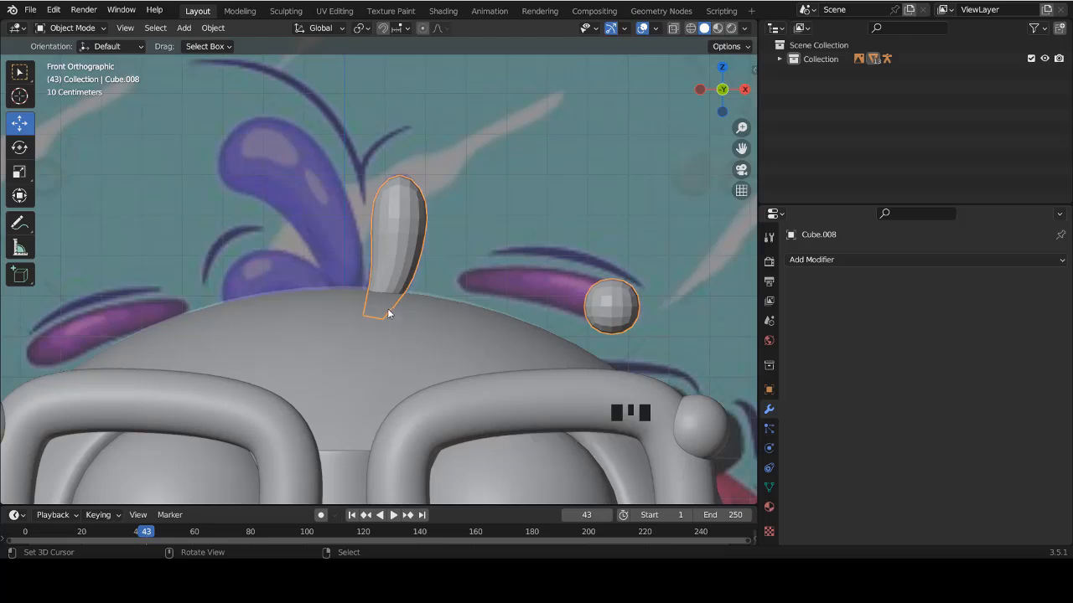
In wireframe, select the whole tuft mesh and duplicate it over the large curved tuft, offset about -0.241 m in X and 0.127 m in Z.
ctrl+scroll(402, 300, down, 2)
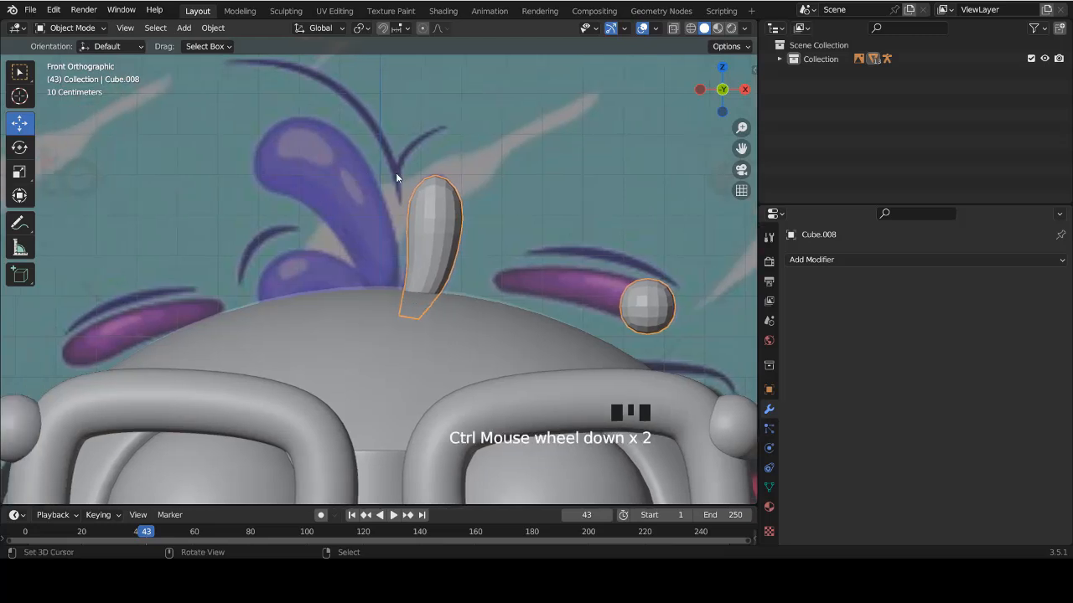
ctrl+scroll(419, 201, down, 1)
ctrl+scroll(441, 232, down, 2)
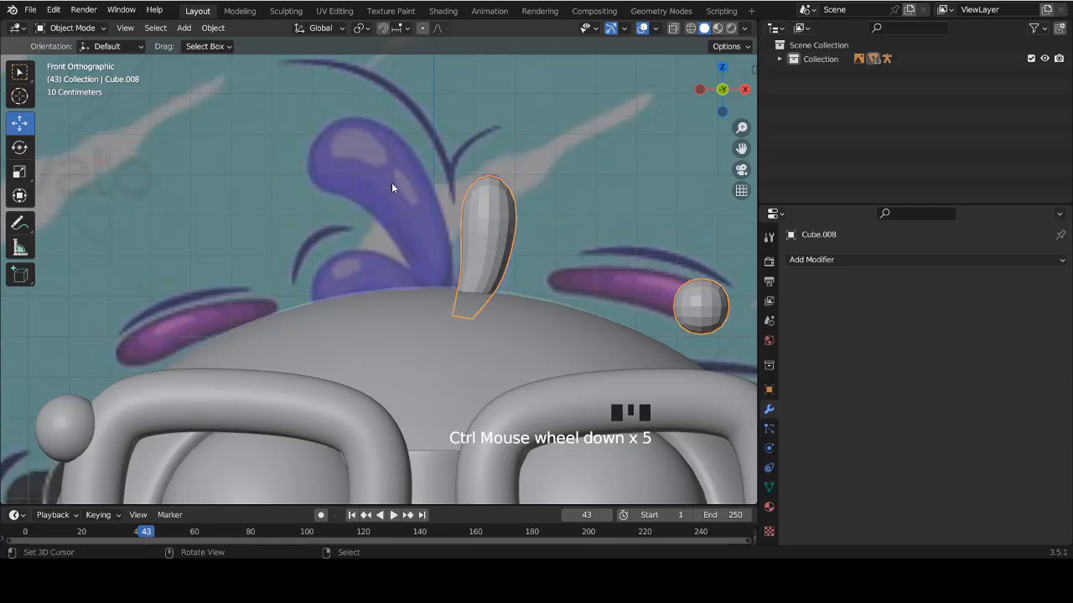
key(shift+z)
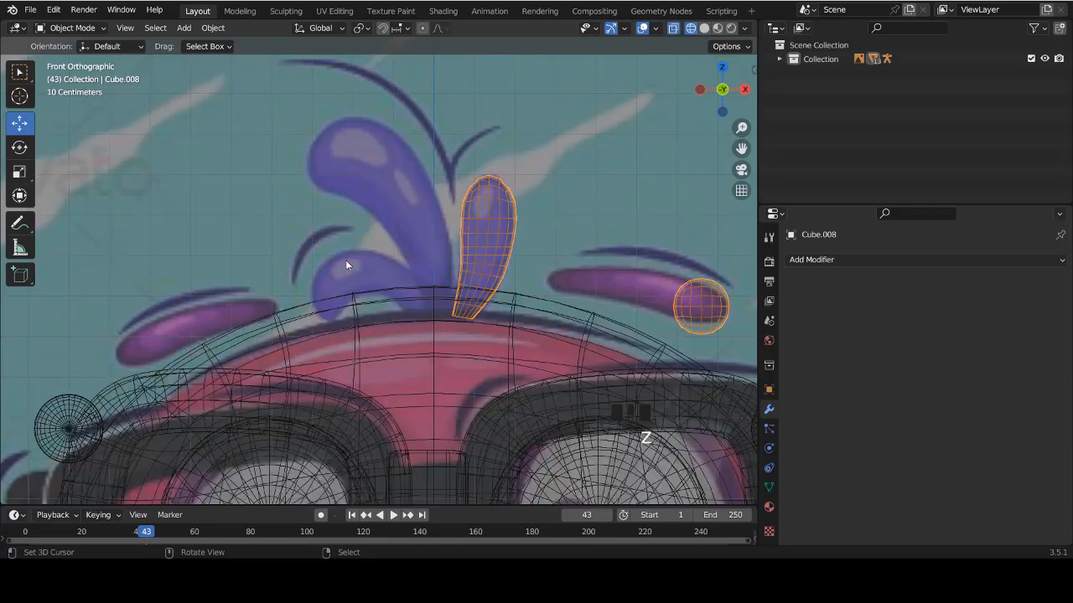
scroll(495, 228, up, 2)
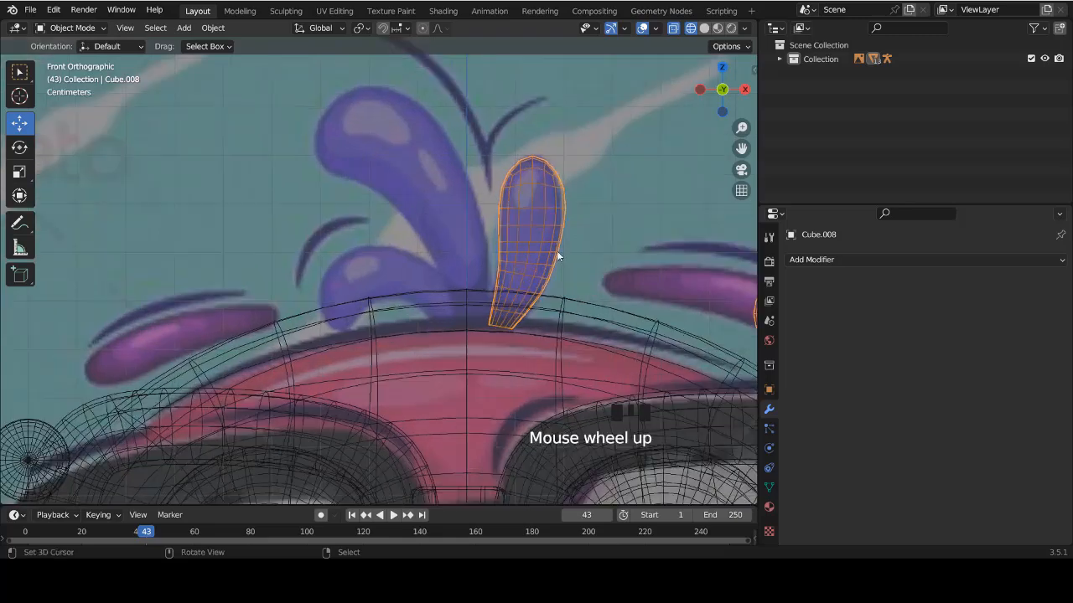
ctrl+scroll(532, 266, up, 4)
shift+scroll(531, 273, up, 4)
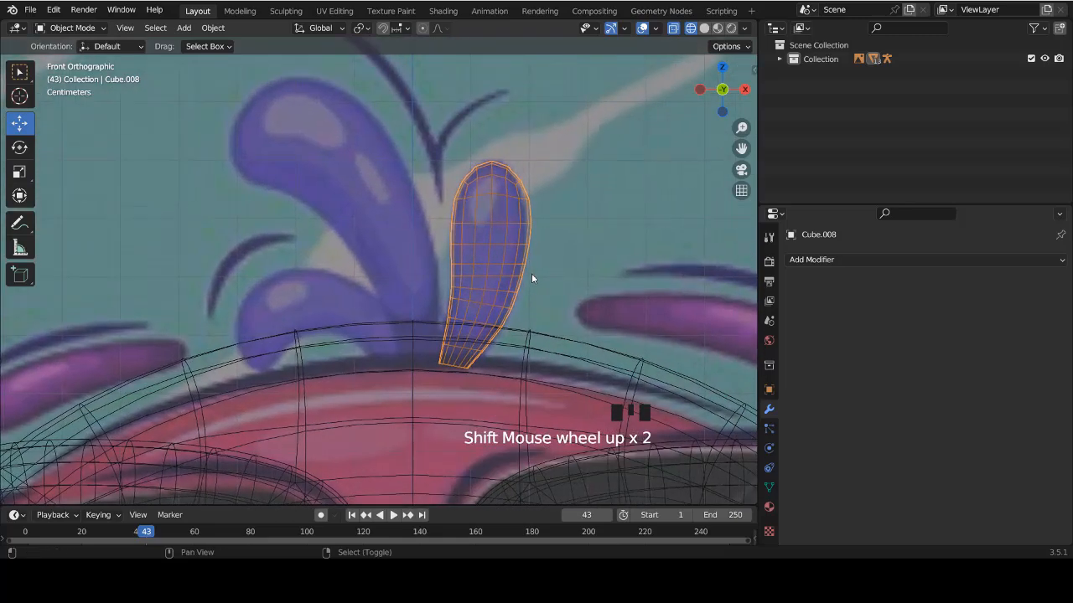
ctrl+scroll(507, 267, up, 2)
key(Tab)
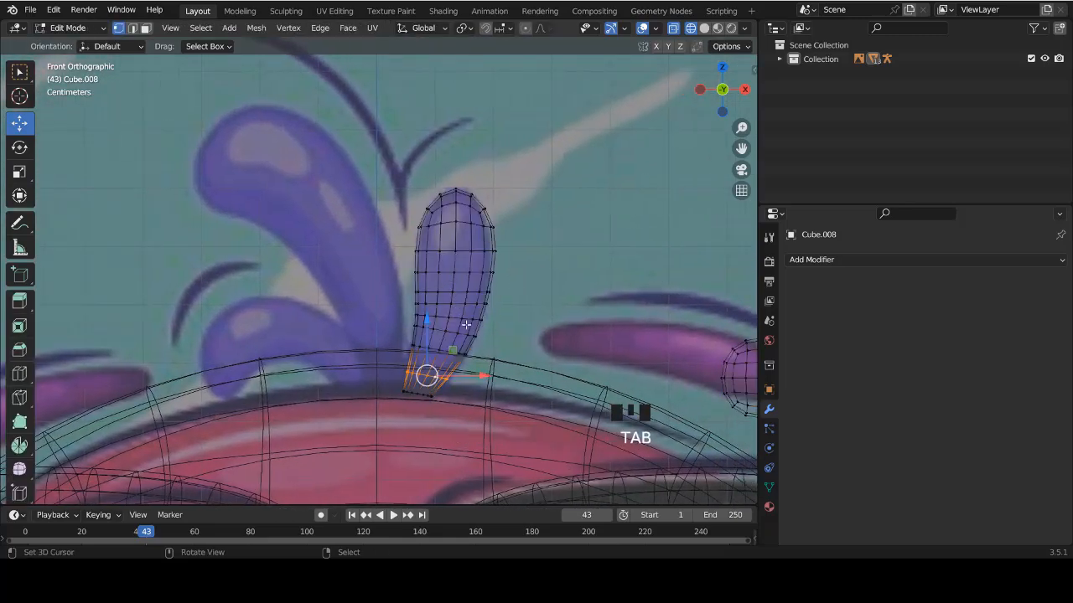
key(b)
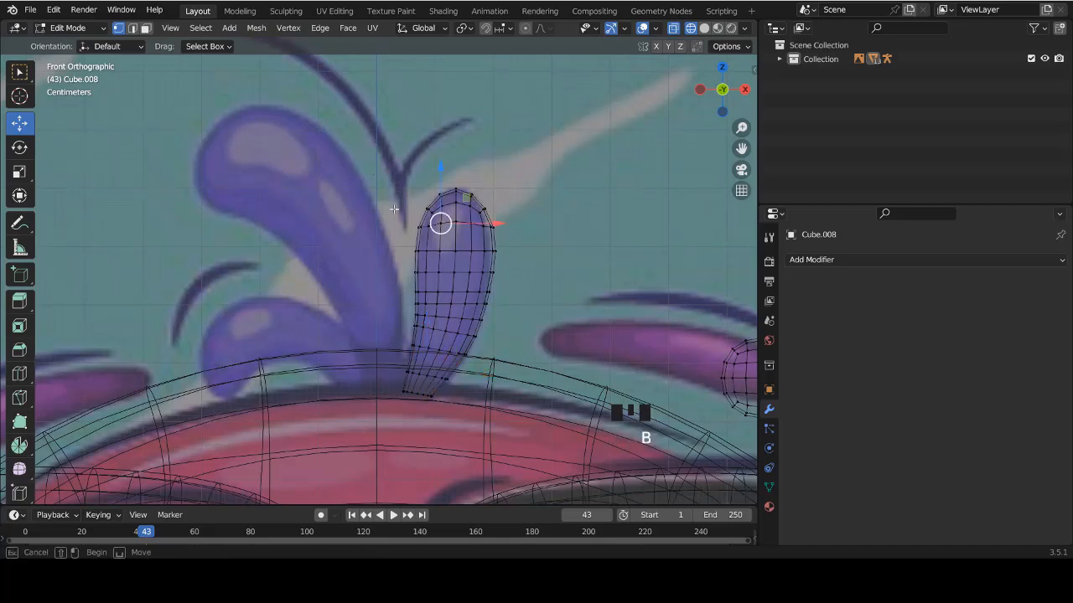
drag(373, 126, 521, 432)
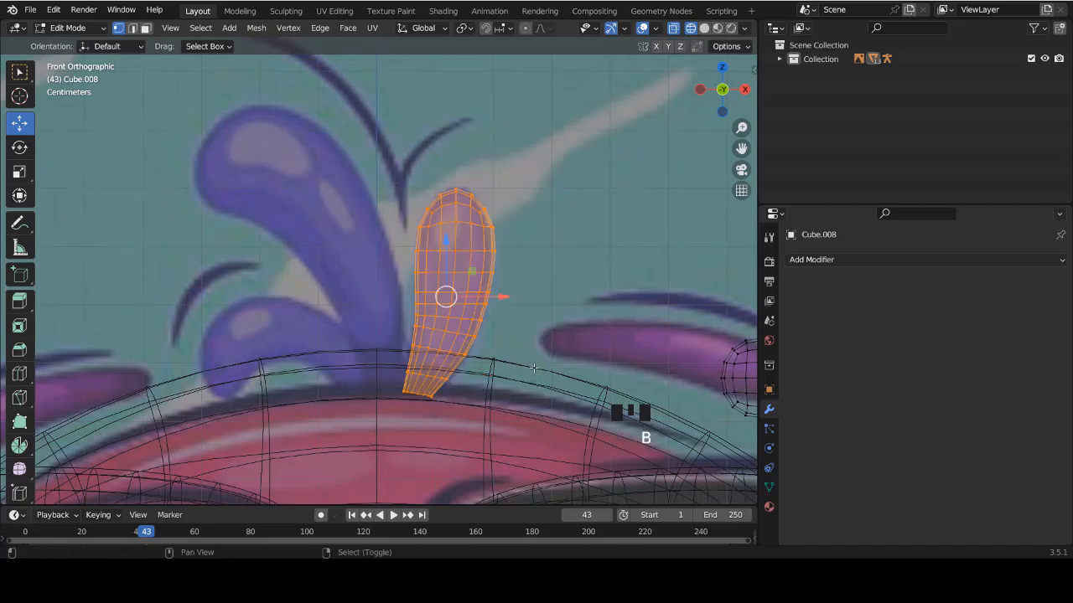
key(shift+d)
click(392, 293)
ctrl+scroll(392, 293, down, 5)
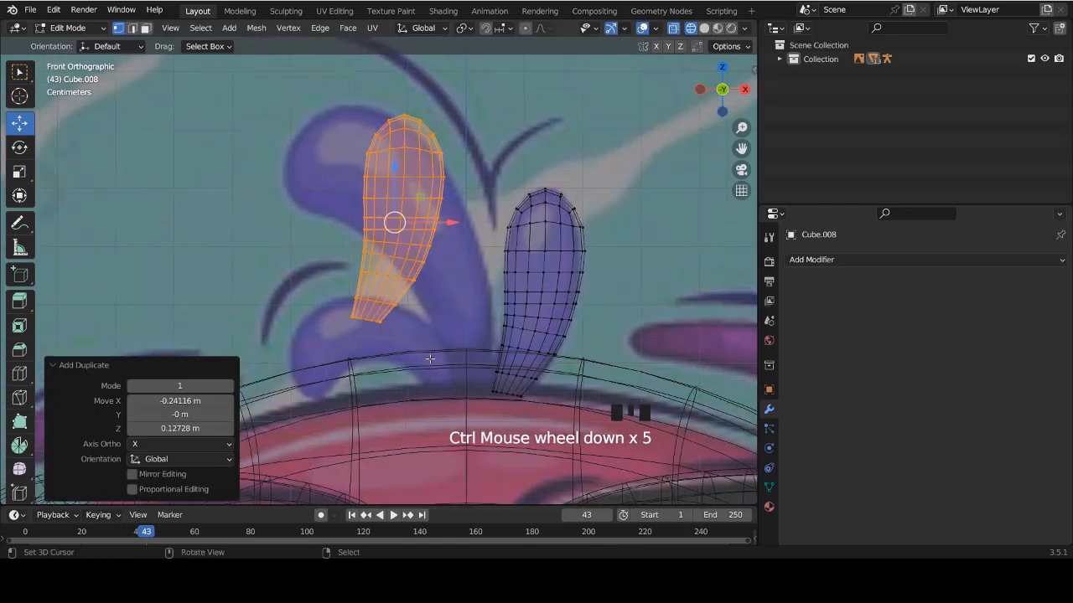
Scale the duplicated tuft uniformly by about 1.336, and fine-tune its height with a scale along Z.
key(s)
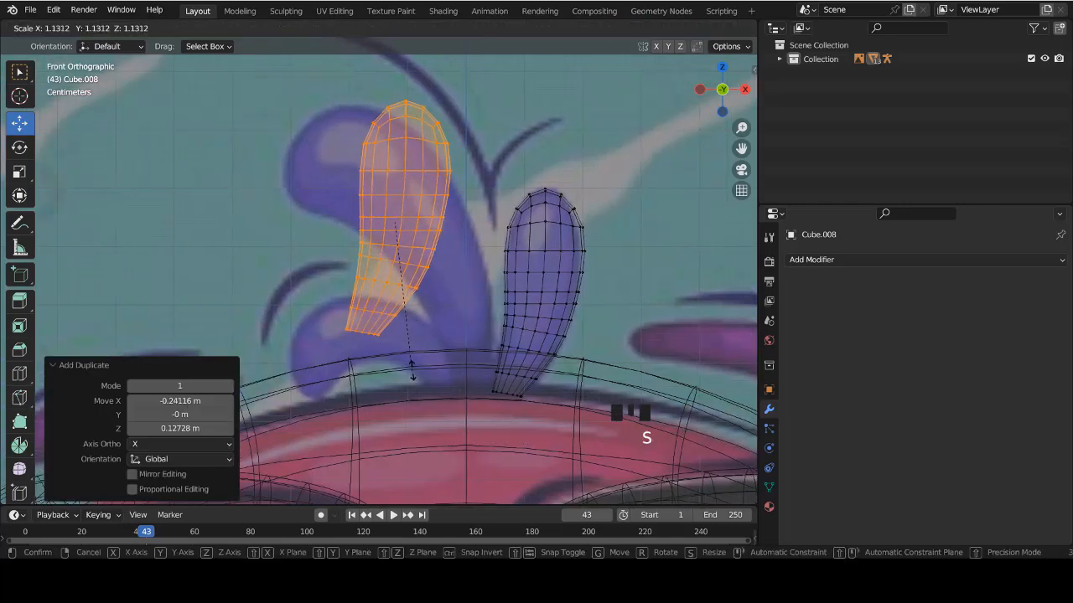
click(444, 267)
key(s)
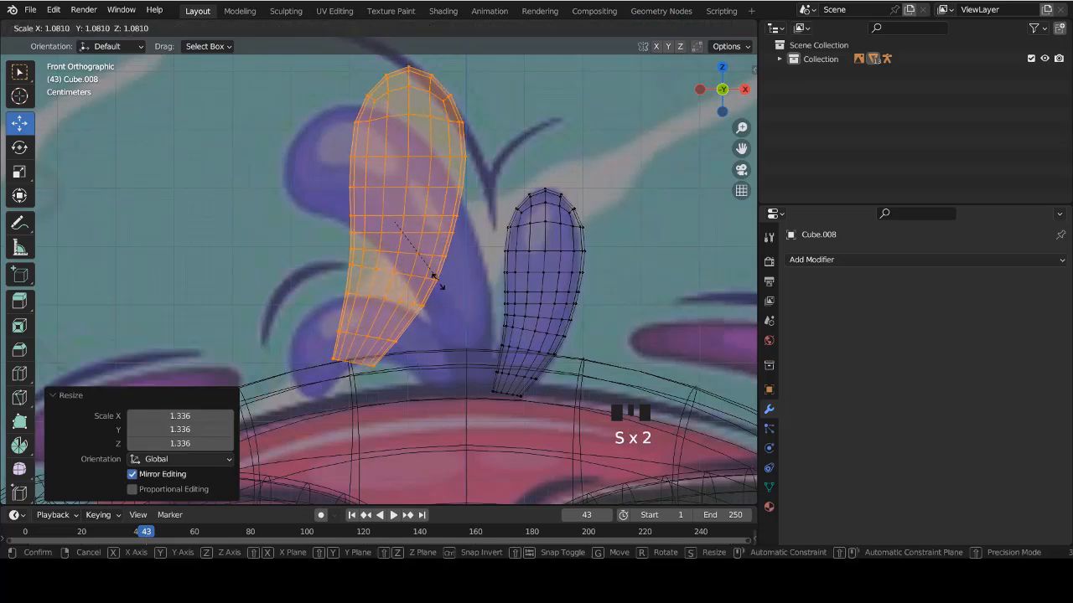
right_click(436, 283)
key(s)
key(z)
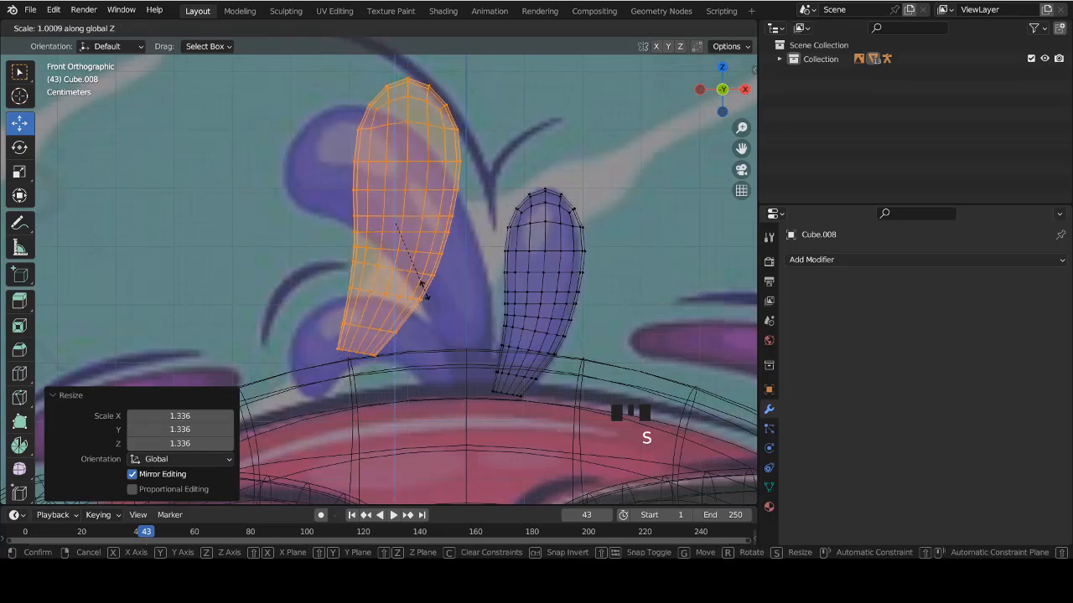
click(417, 295)
Select the duplicate's lowest three loops, move them about -0.014 m in X and -0.041 m in Z, and scale them to about 0.89.
scroll(417, 295, up, 1)
alt+right_click(420, 305)
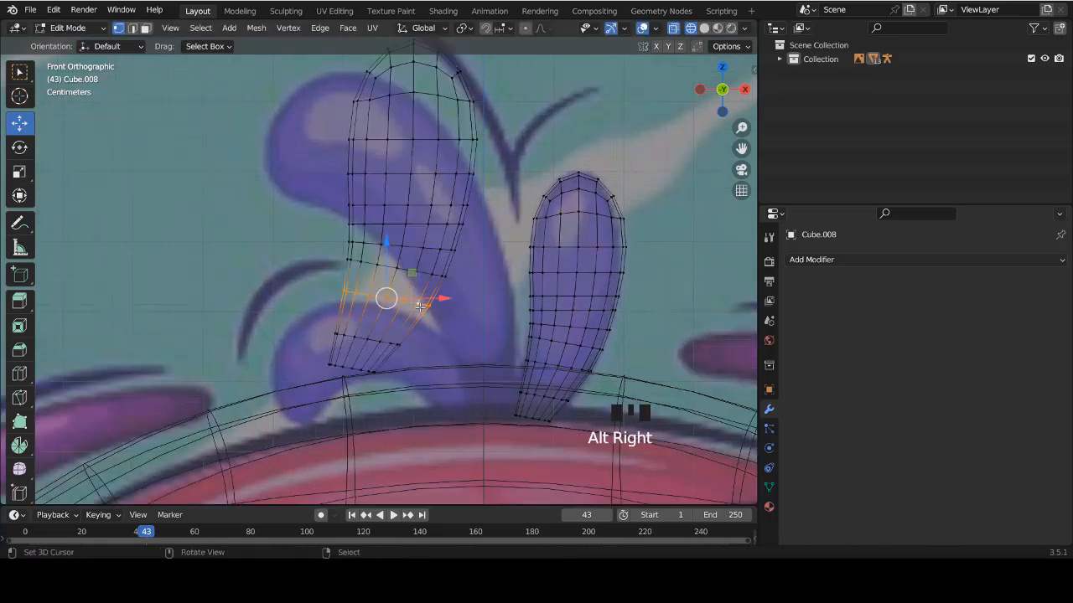
alt+right_click(357, 369)
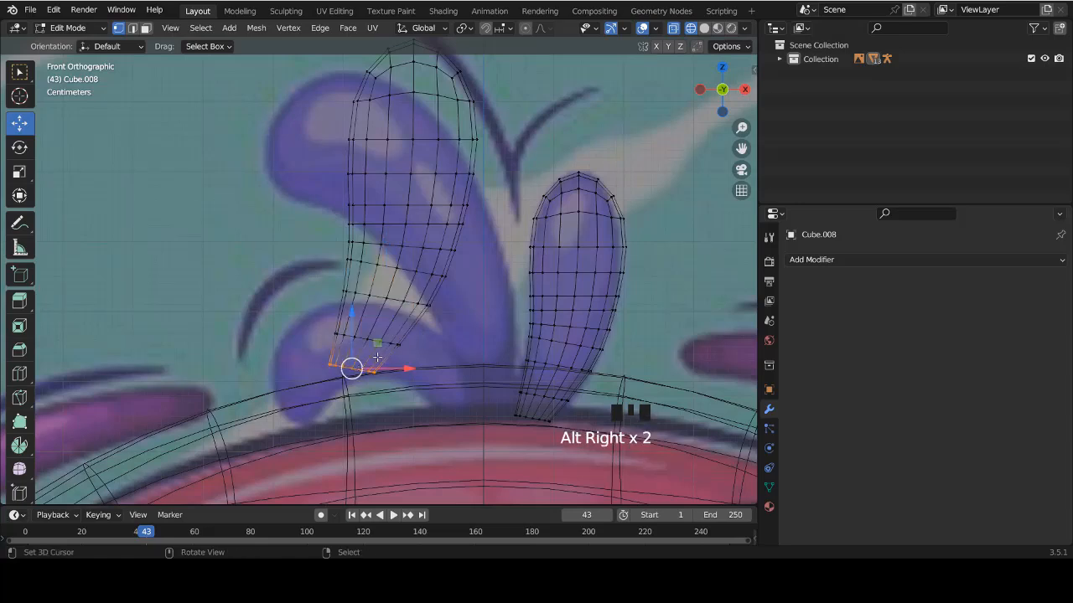
key(ctrl+KP_Add)
key(ctrl+KP_Add)
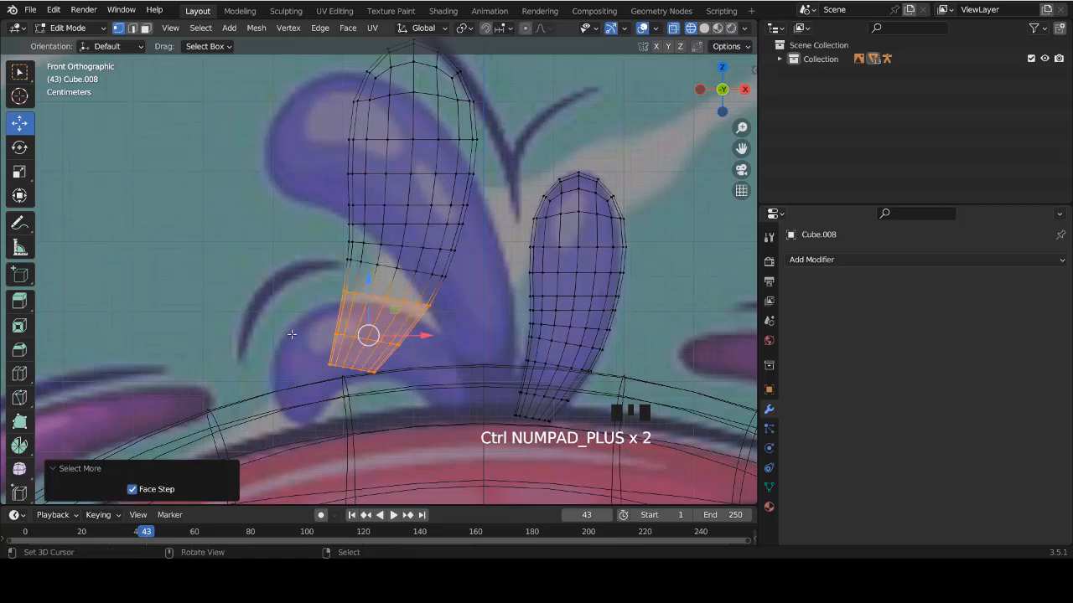
key(g)
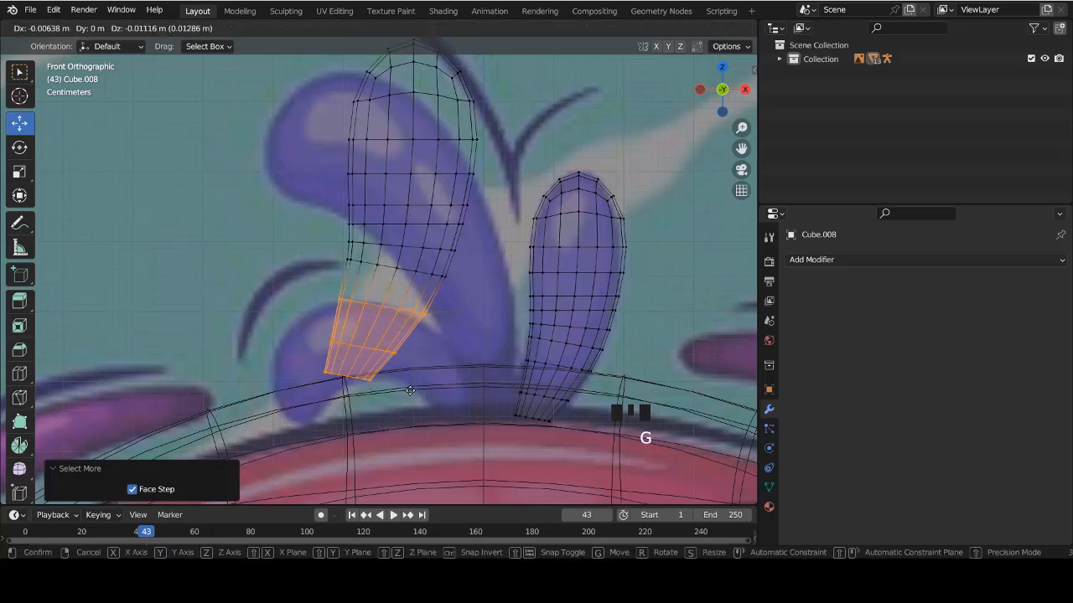
click(404, 408)
key(s)
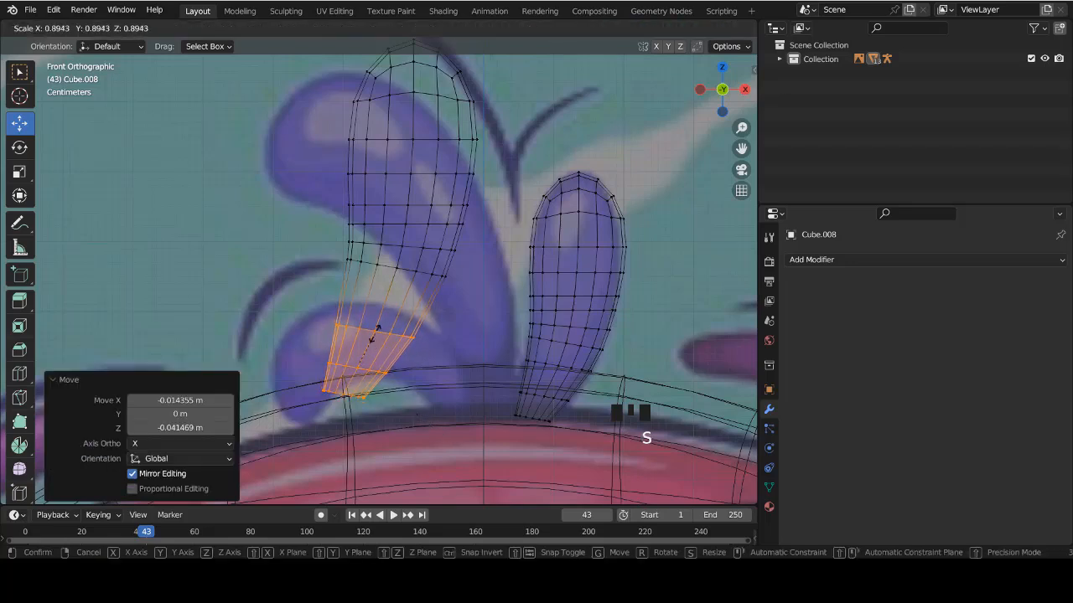
click(373, 329)
Edge-slide the two loops above the enlarged duplicate's lowest three loops downward to even out their spacing.
alt+right_click(395, 268)
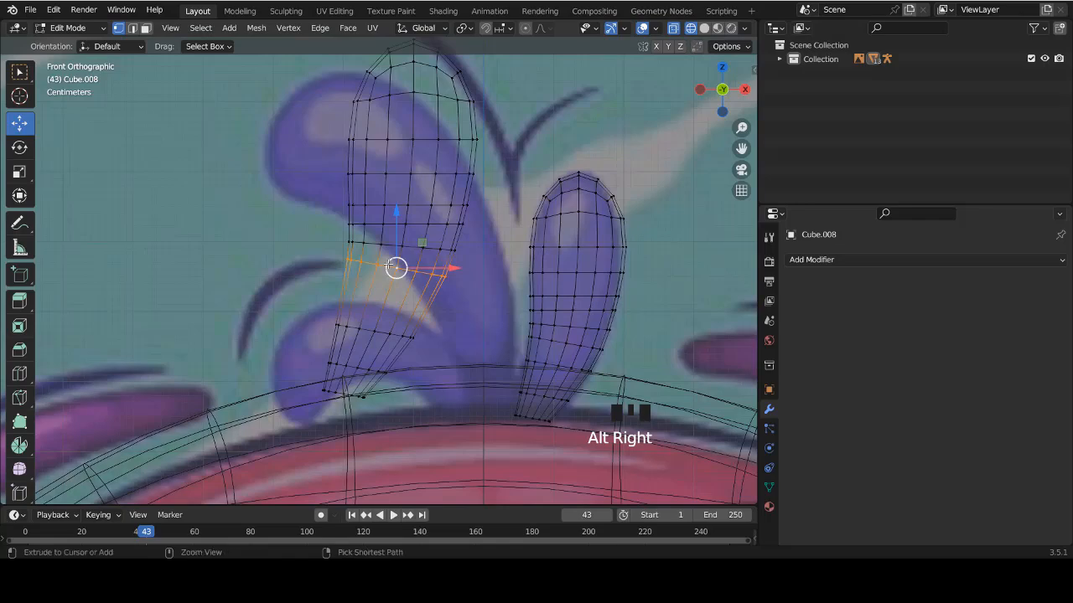
key(ctrl+e)
click(388, 264)
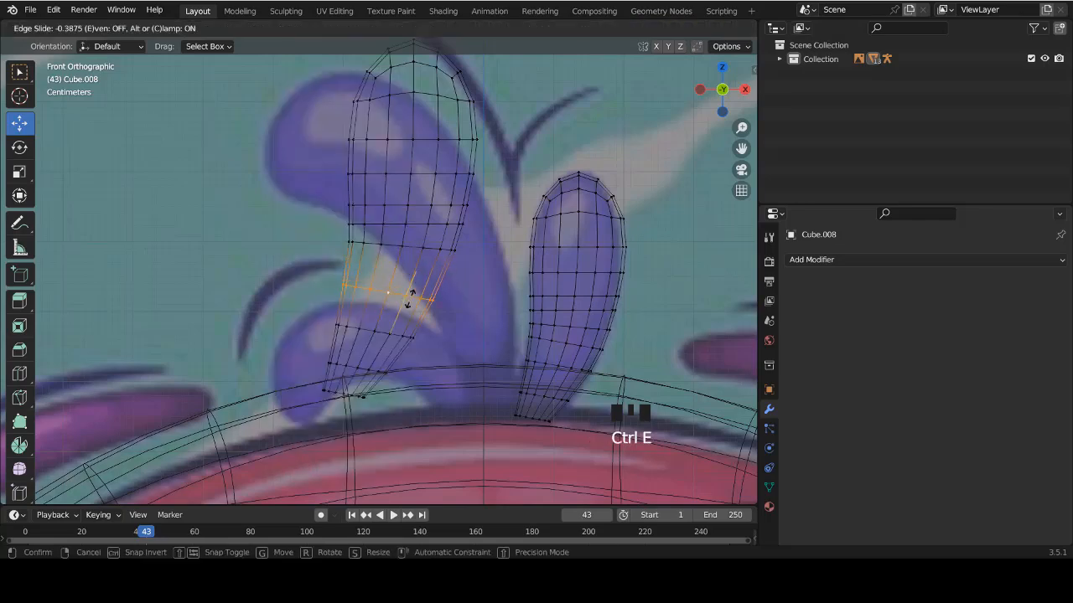
click(417, 300)
alt+right_click(410, 247)
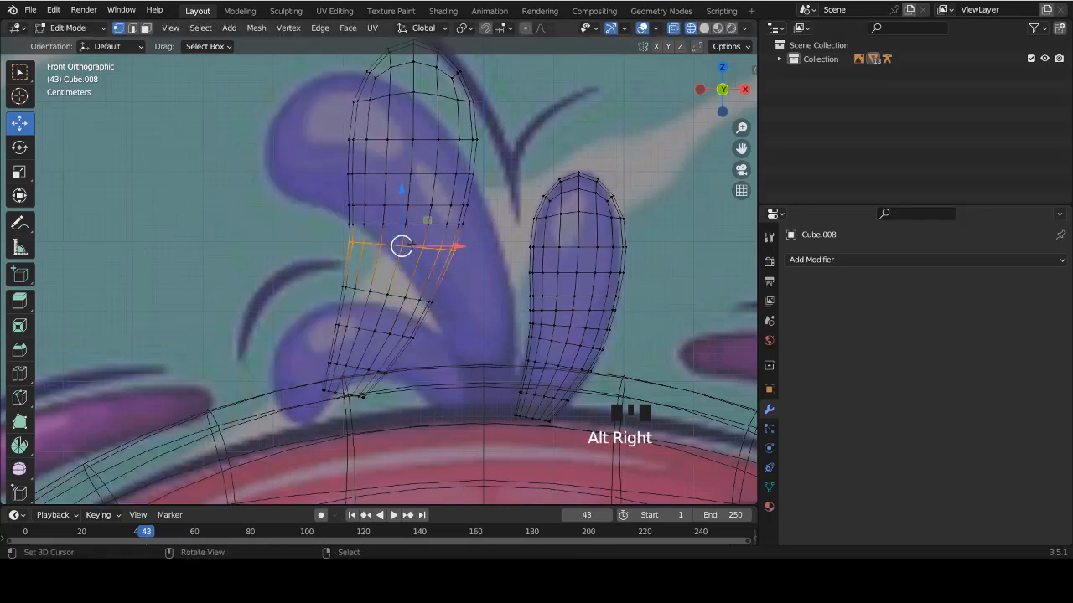
key(ctrl+e)
click(411, 245)
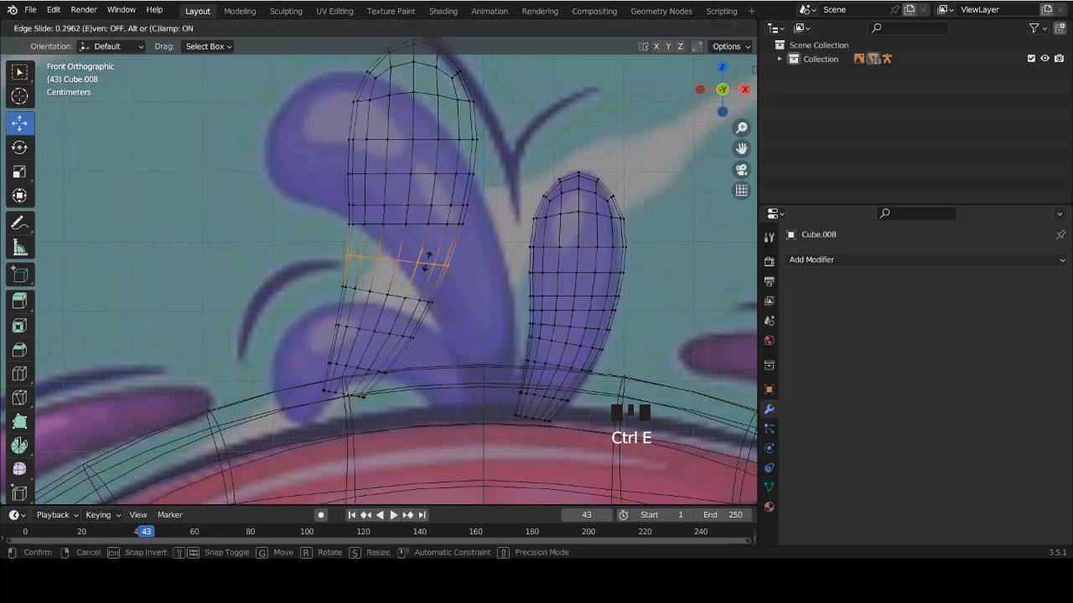
click(397, 259)
Edge-slide the next loop up on the large tuft slightly downward, and check the solid shape in Object Mode.
alt+right_click(417, 213)
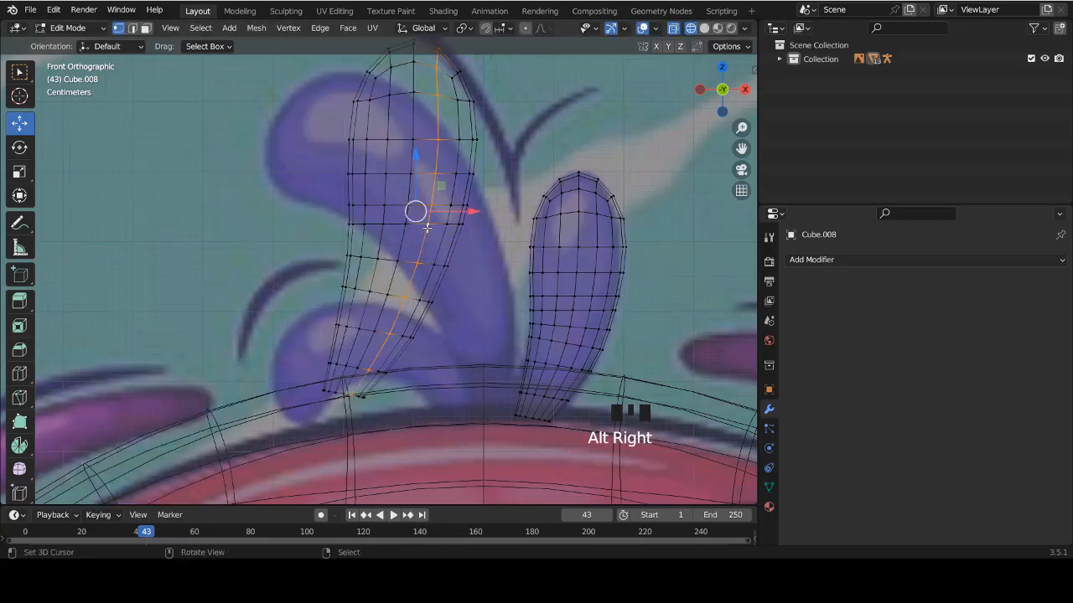
alt+right_click(419, 224)
key(ctrl+e)
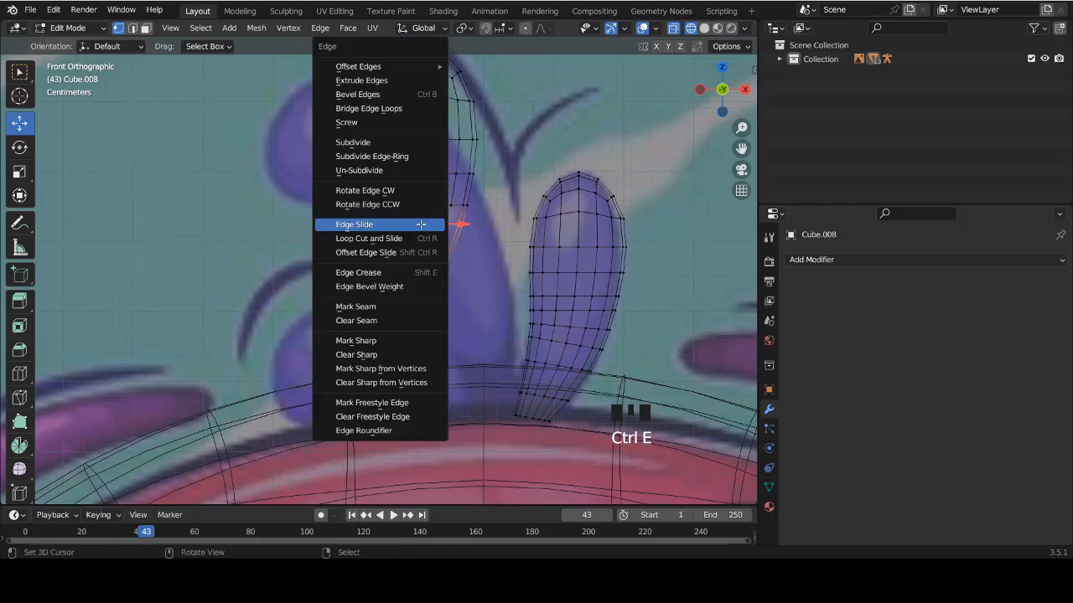
click(426, 224)
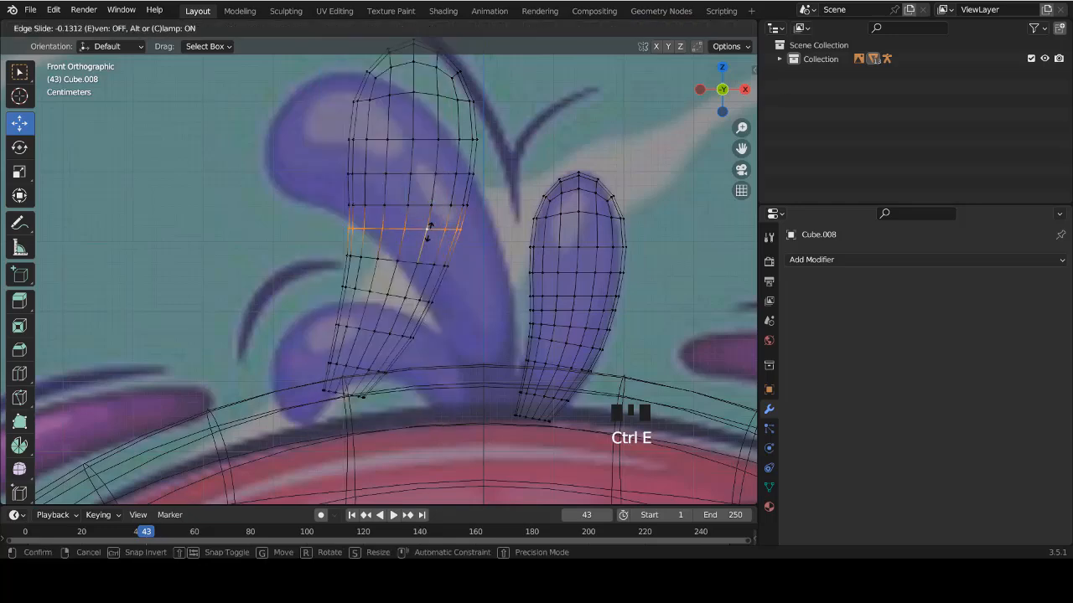
click(428, 231)
key(z)
key(Tab)
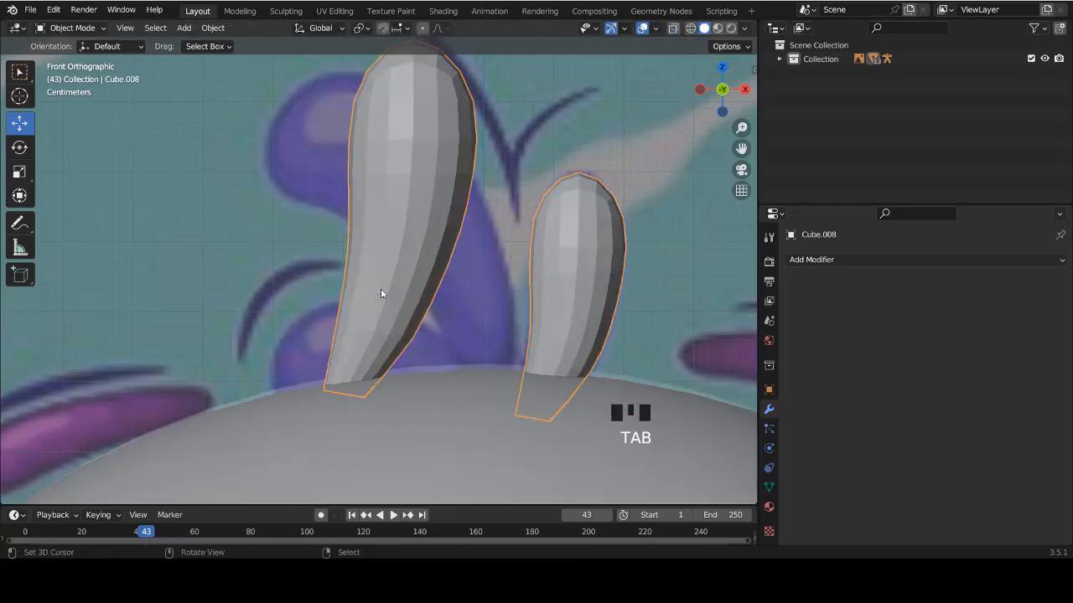
Dissolve the large tuft's edge loop just above its lowest visible loop, and replace it with one centred loop cut.
key(Tab)
alt+right_click(392, 336)
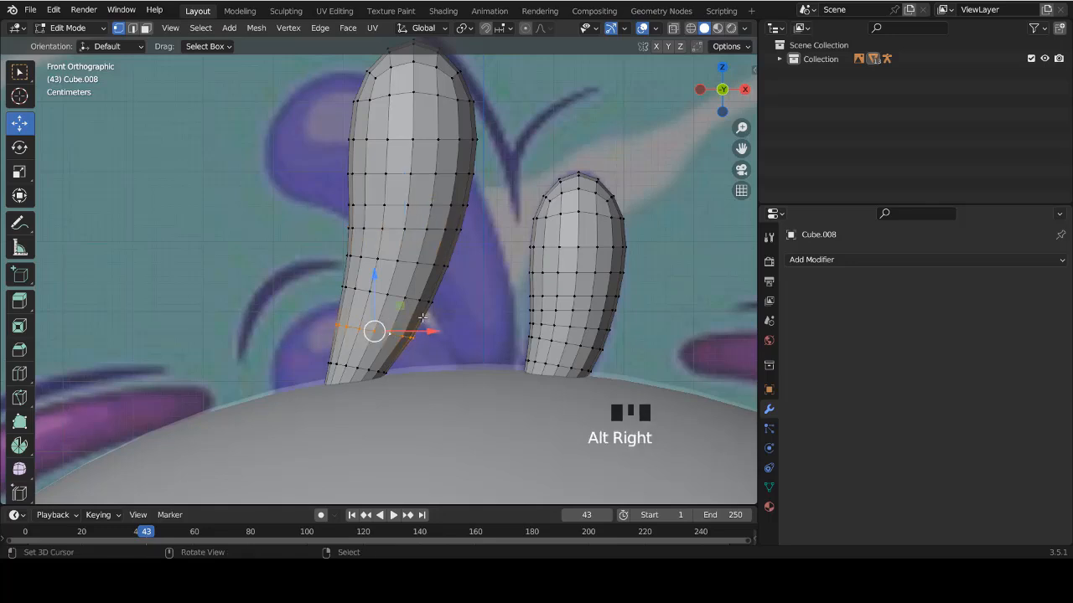
shift+scroll(373, 306, down, 2)
key(x)
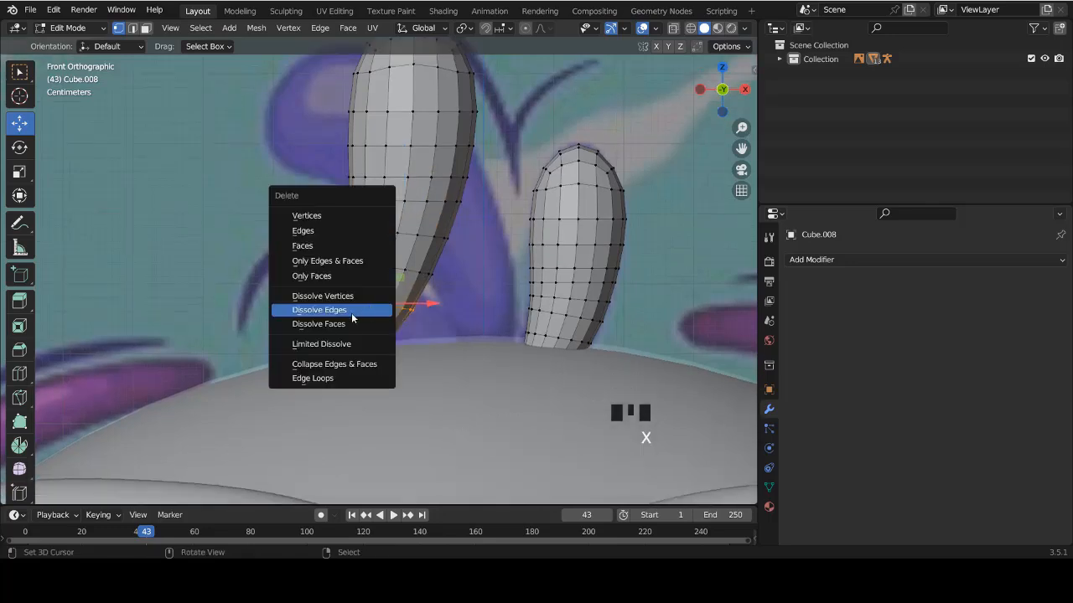
click(343, 312)
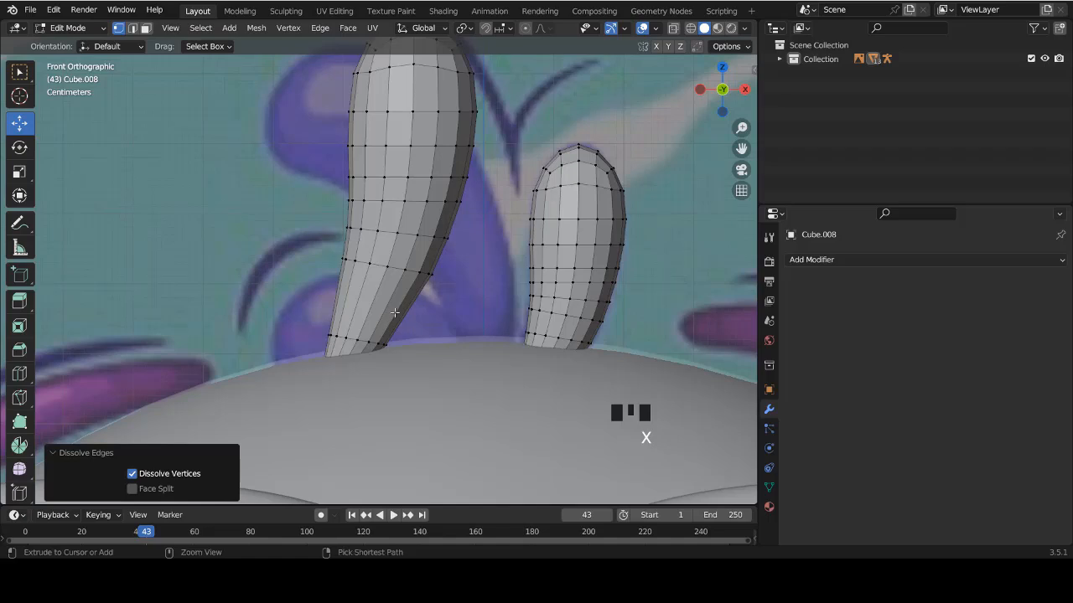
key(ctrl+r)
click(396, 313)
right_click(395, 314)
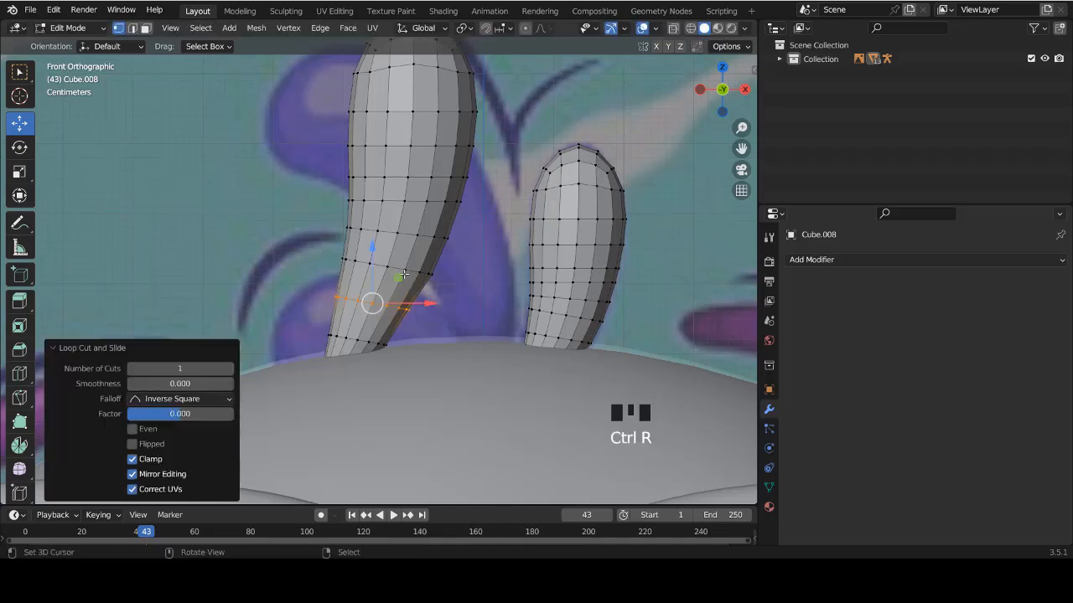
Scale the loop above the new cut on the large tuft to 0.985, and check the result in Object Mode.
alt+right_click(405, 266)
alt+right_click(421, 276)
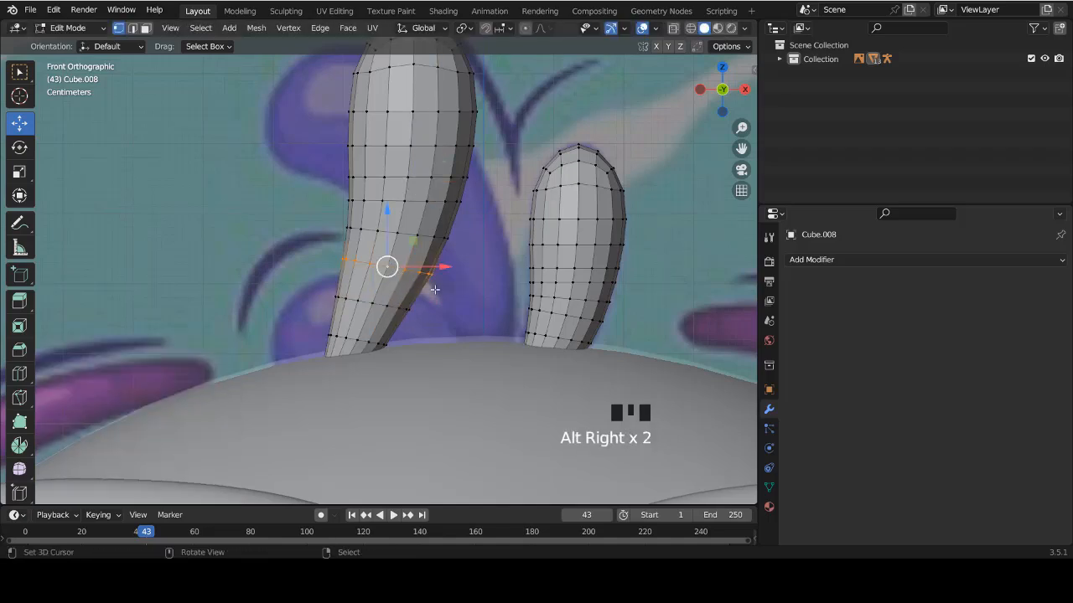
key(s)
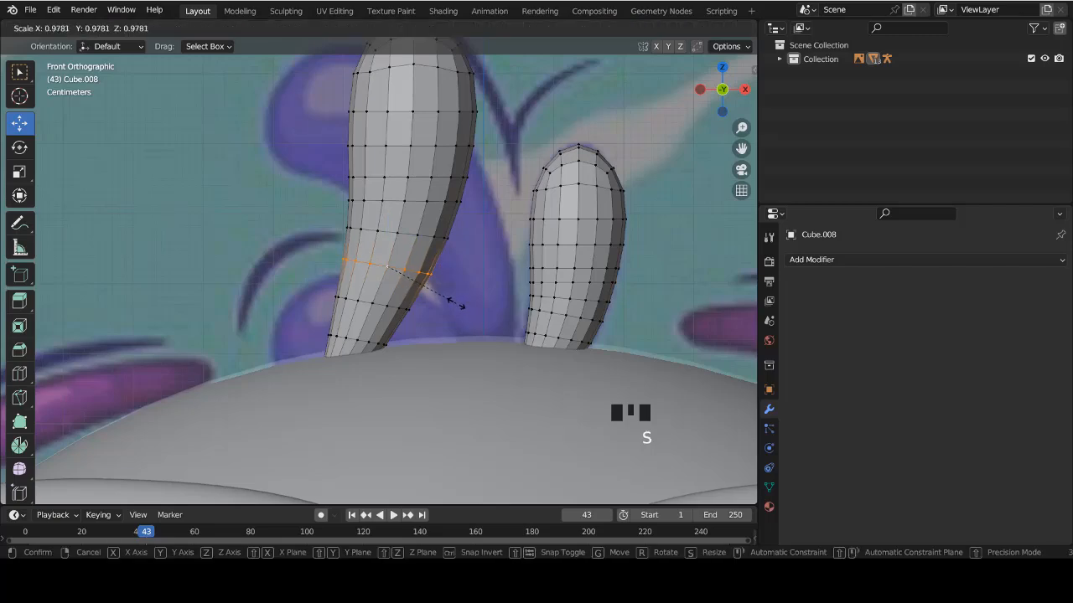
click(461, 306)
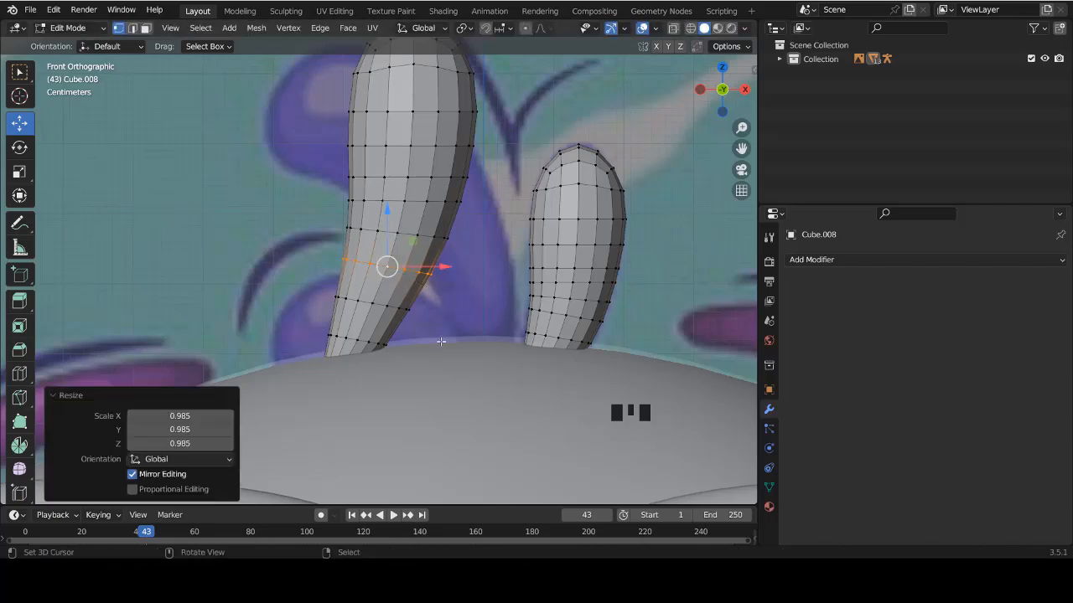
key(Tab)
scroll(433, 354, down, 5)
scroll(432, 354, up, 5)
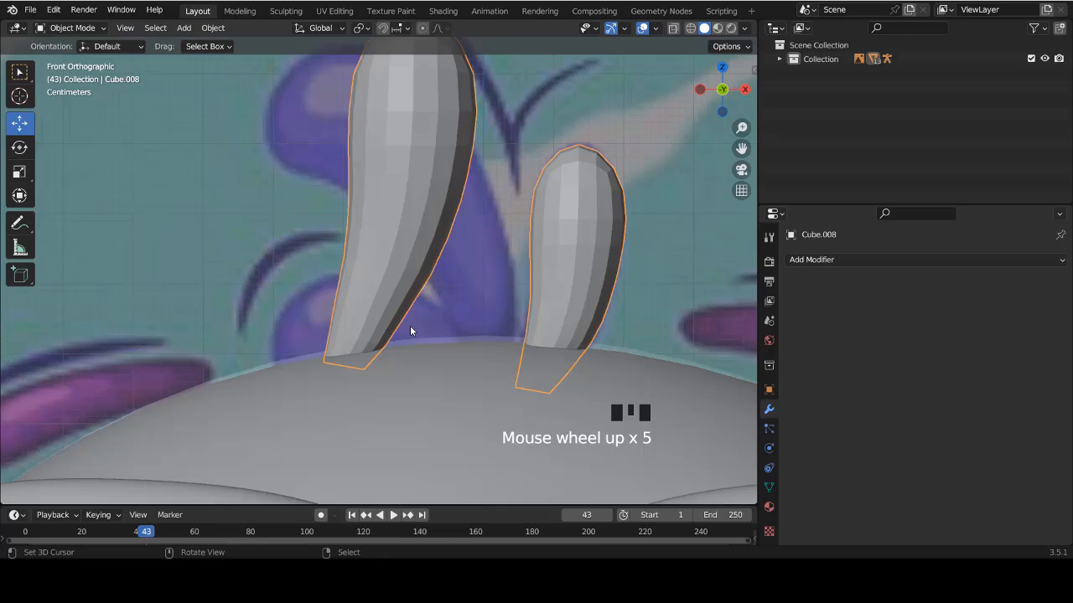
Select the whole large tuft in wireframe, rotate it about -46° and move it about 0.026 m in X and -0.052 m in Z.
key(Tab)
right_click(405, 263)
key(l)
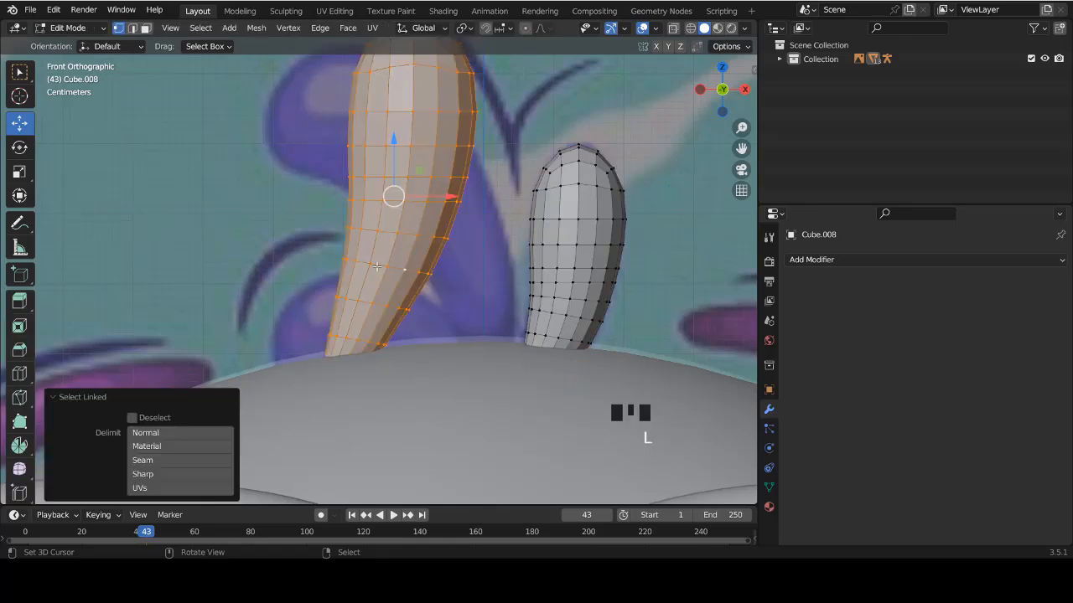
key(shift+z)
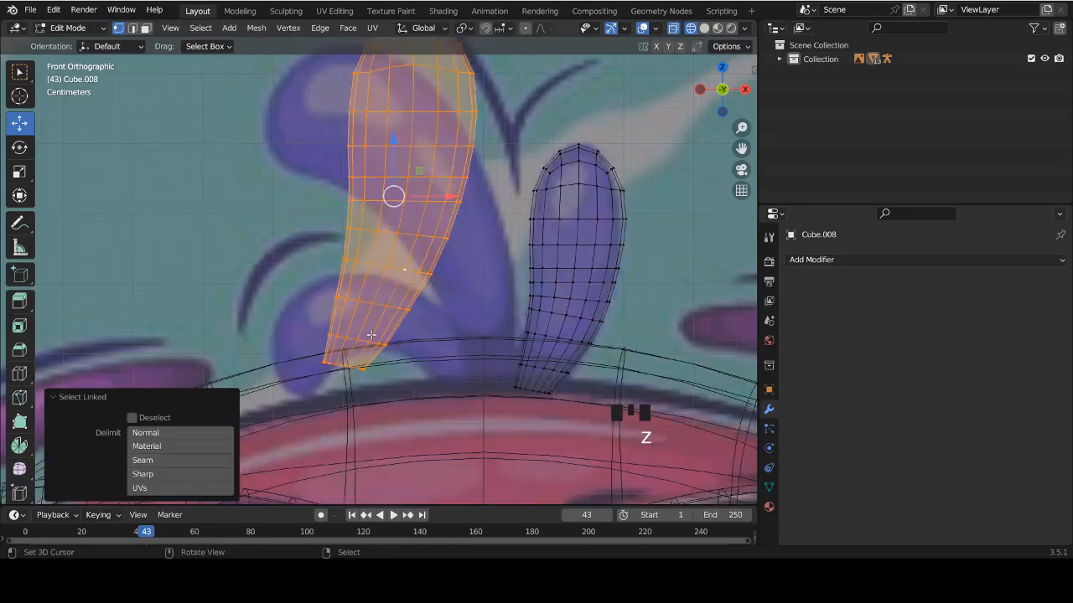
key(r)
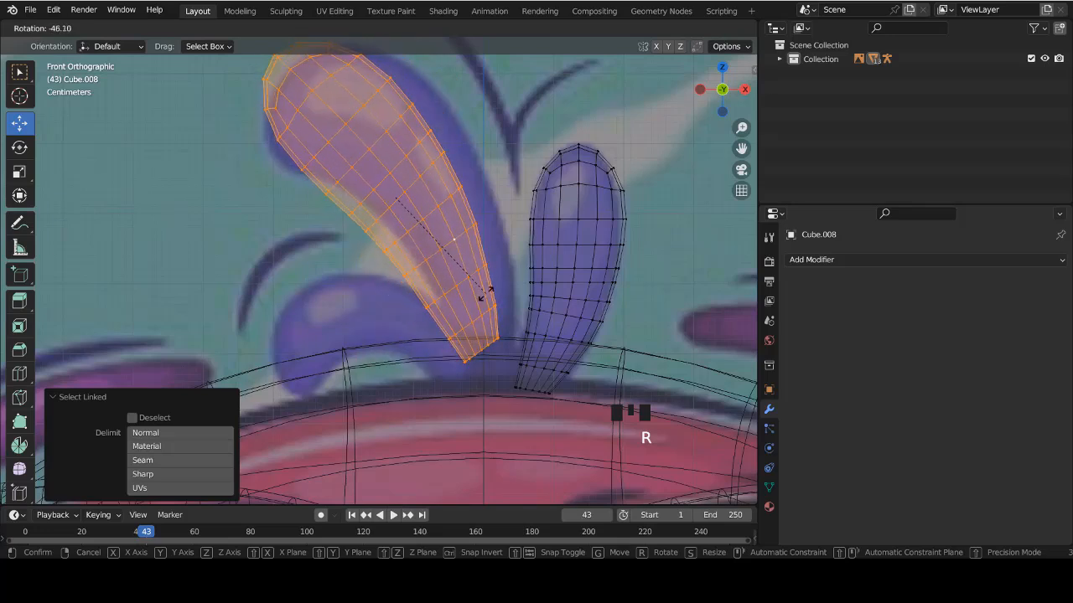
click(485, 292)
key(g)
click(477, 319)
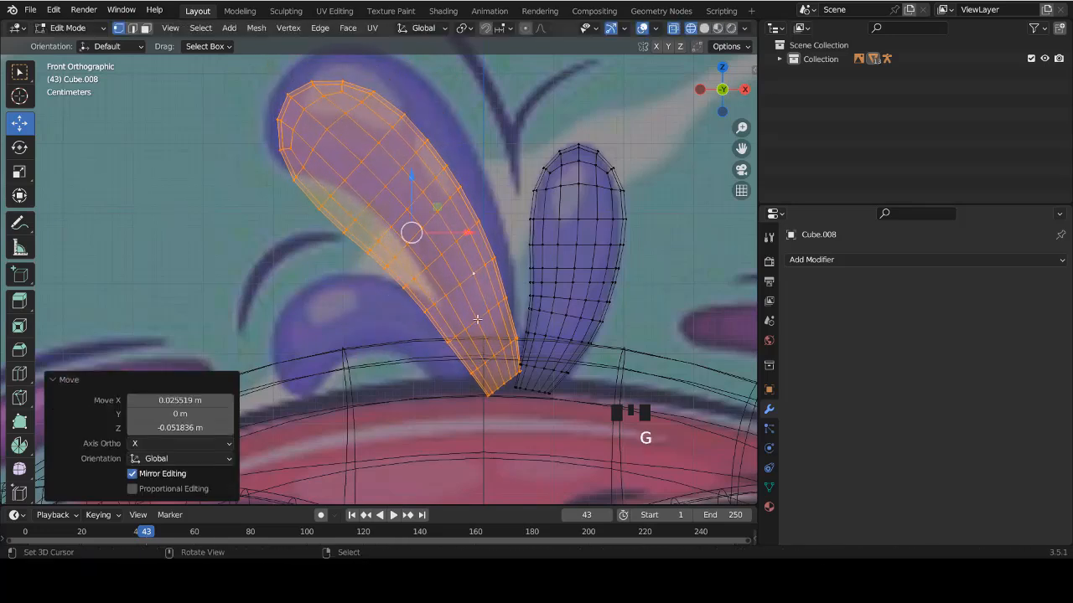
Rotate the large tuft by 10.3° and move it about 0.035 m in X and 0.008 m in Z.
key(r)
click(500, 355)
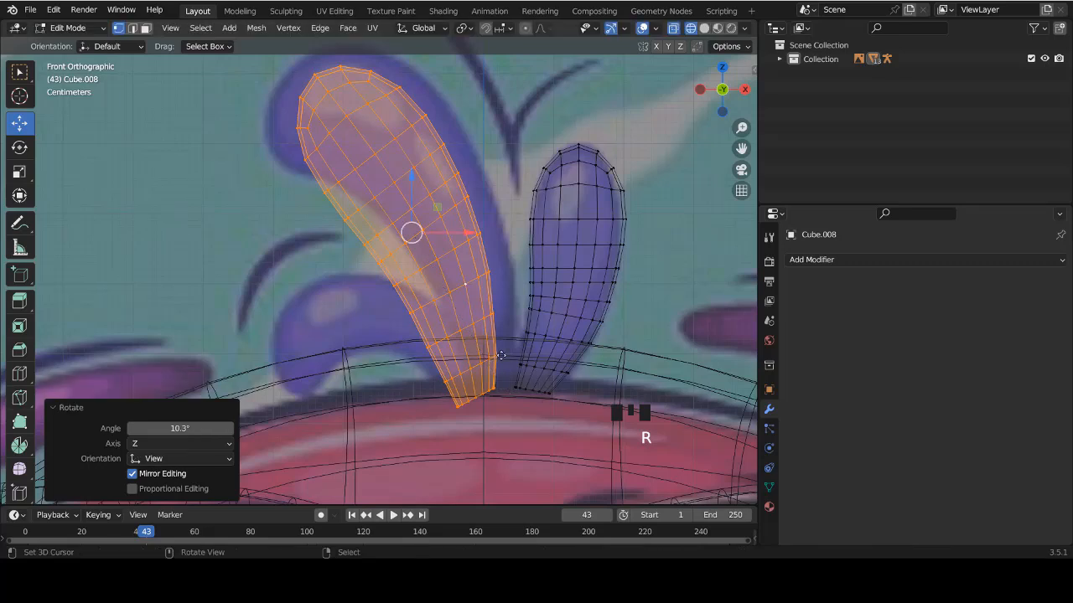
key(g)
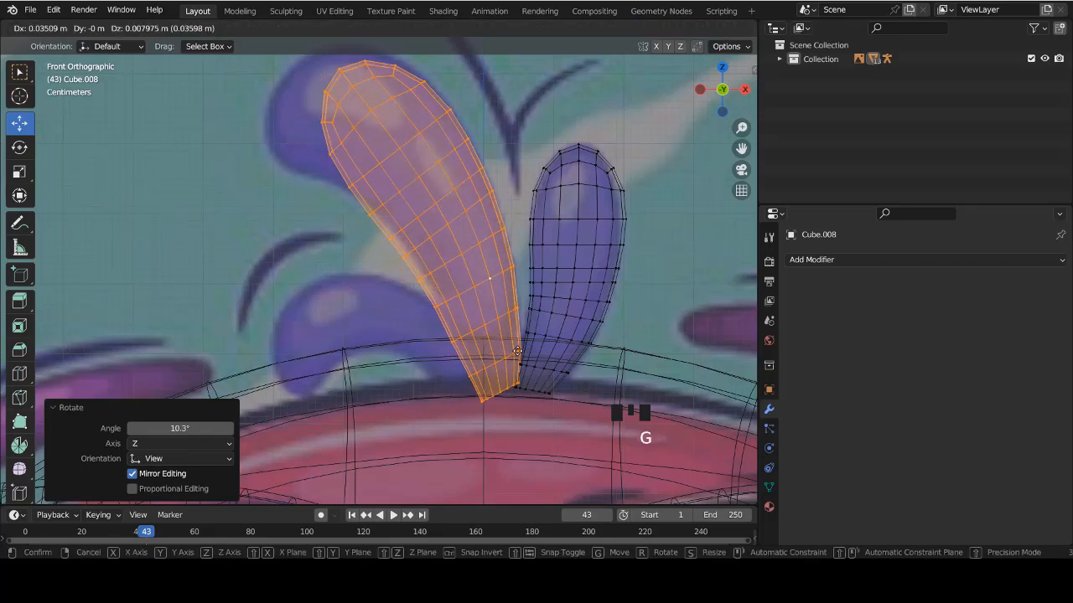
click(517, 351)
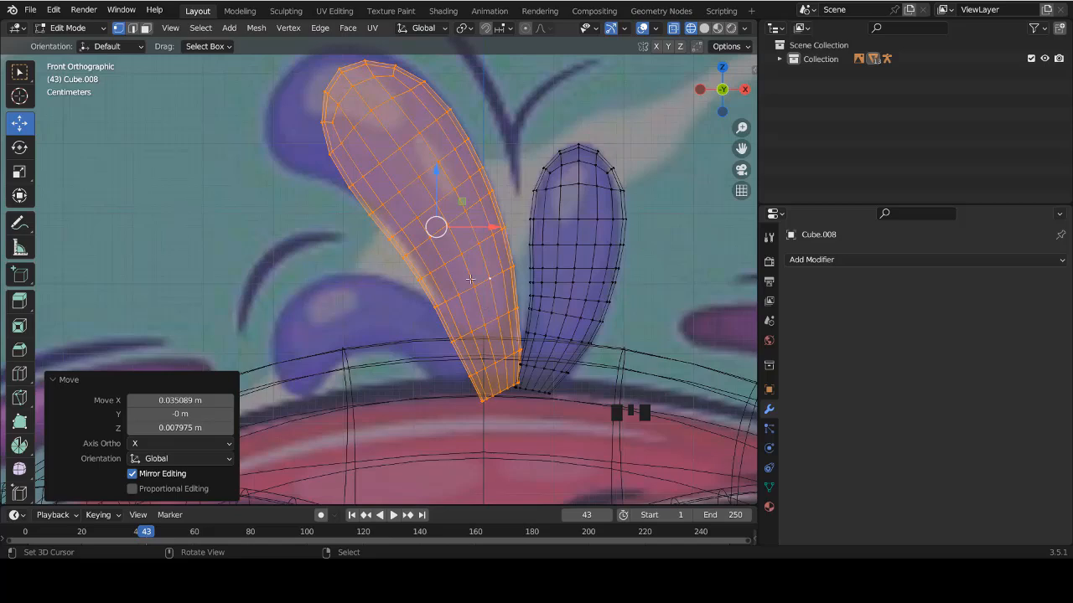
Select the whole short upright tuft and duplicate it over the low side tuft, offset about -0.329 m in X and -0.031 m in Z.
shift+scroll(468, 241, up, 3)
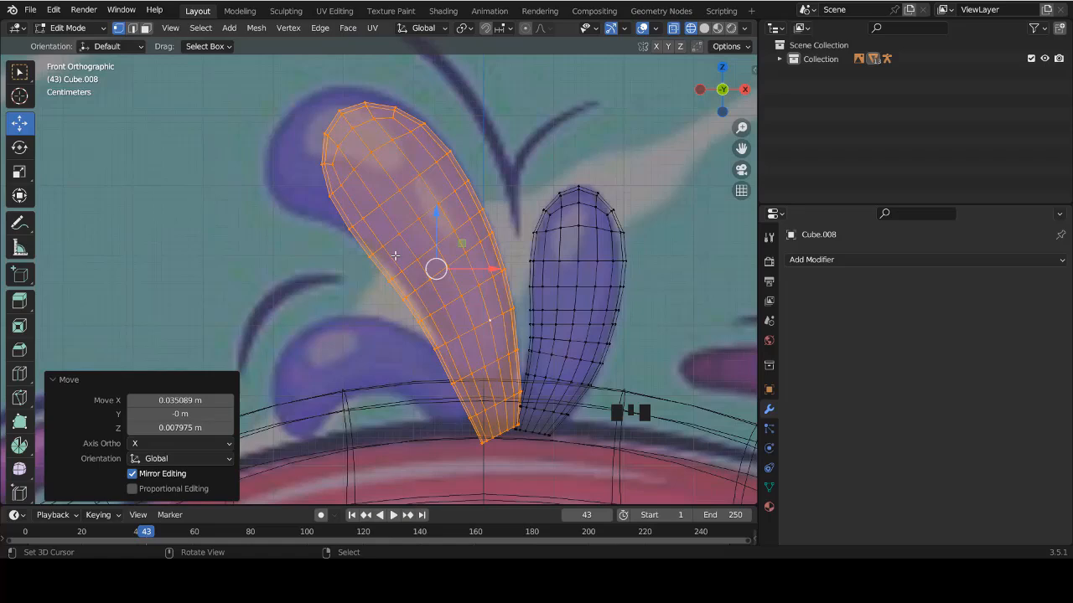
shift+scroll(465, 290, down, 2)
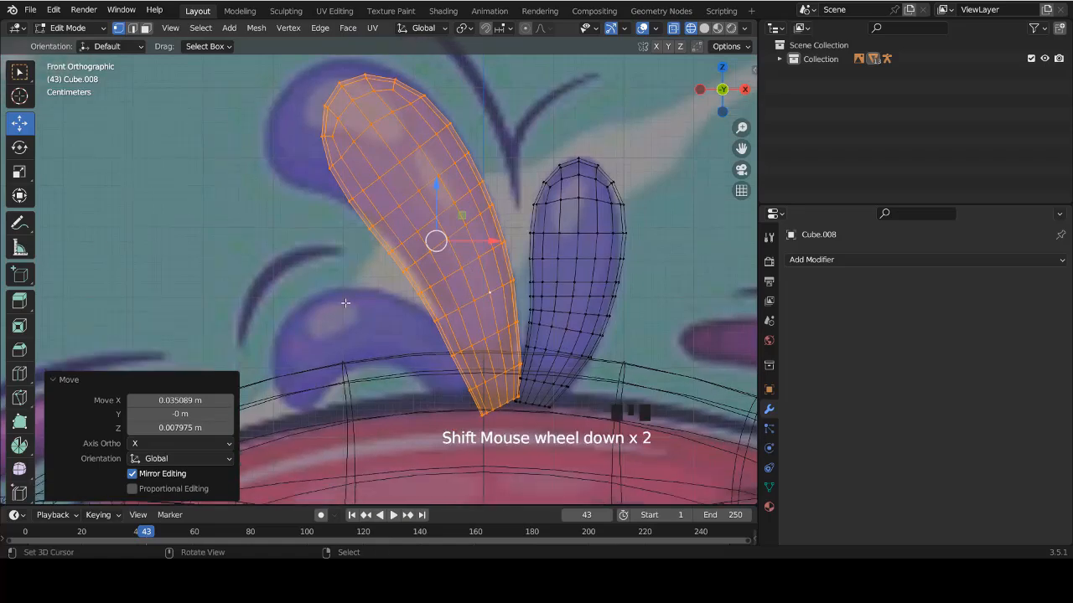
shift+scroll(555, 275, down, 2)
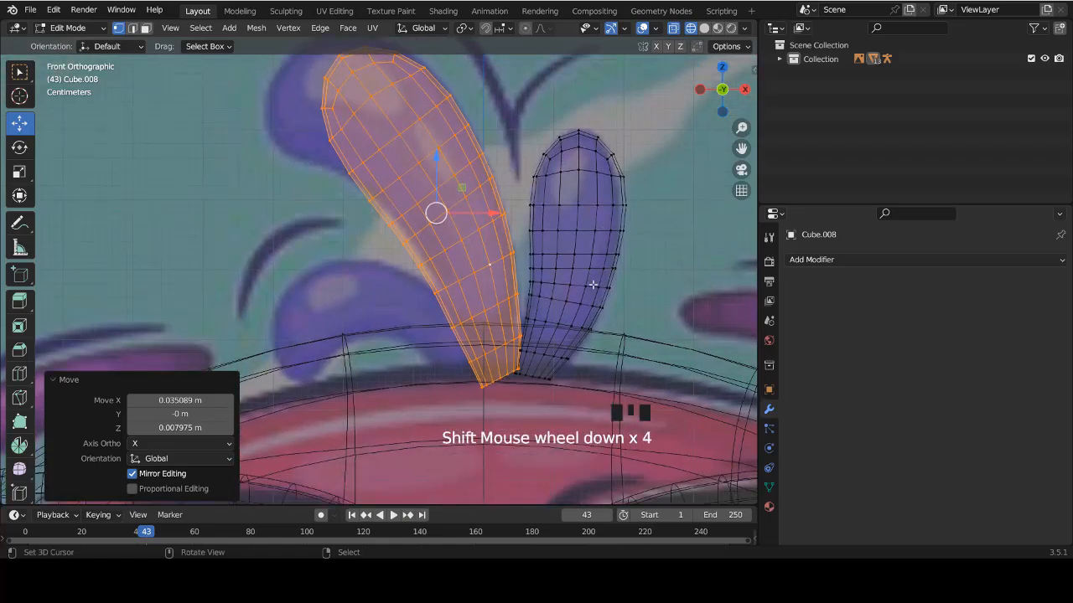
right_click(582, 288)
key(l)
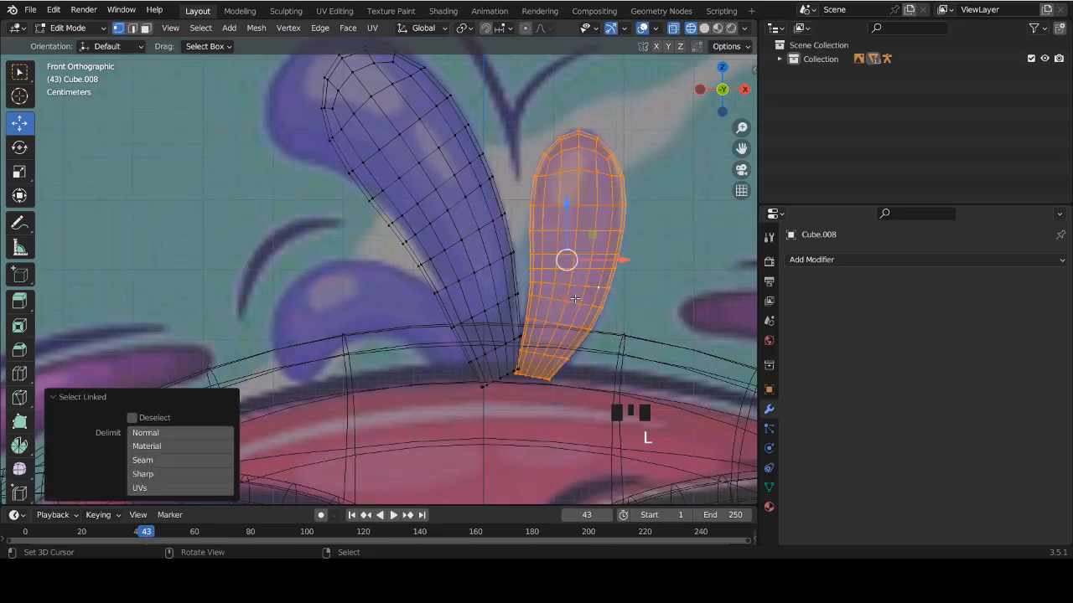
key(shift+d)
click(391, 337)
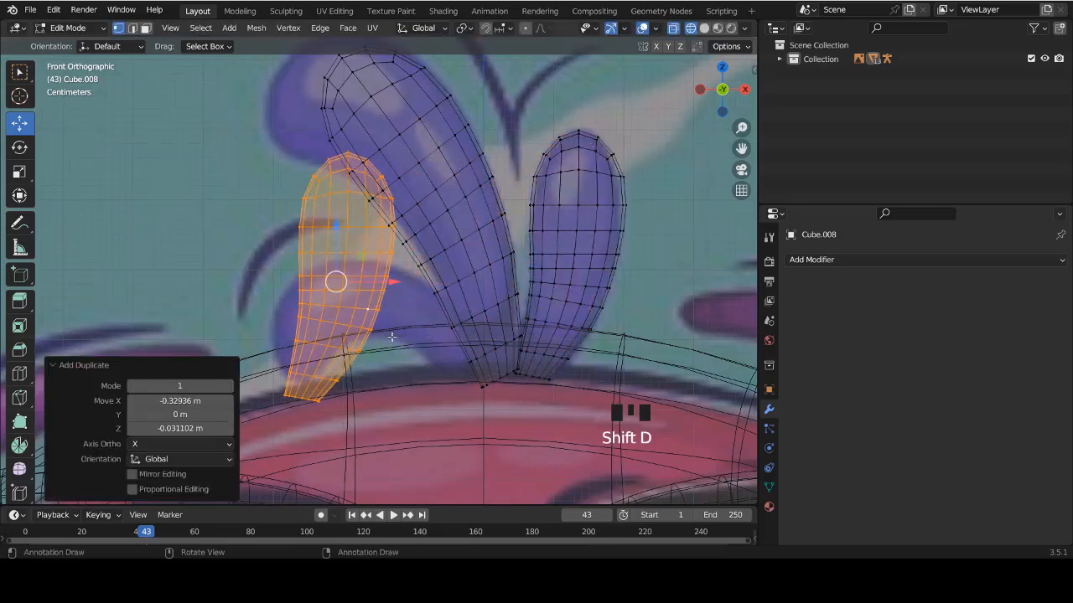
Rotate the new duplicate 8.33° about global Z, and in the front view by -137° and 50.9° to lay it sideways.
key(r)
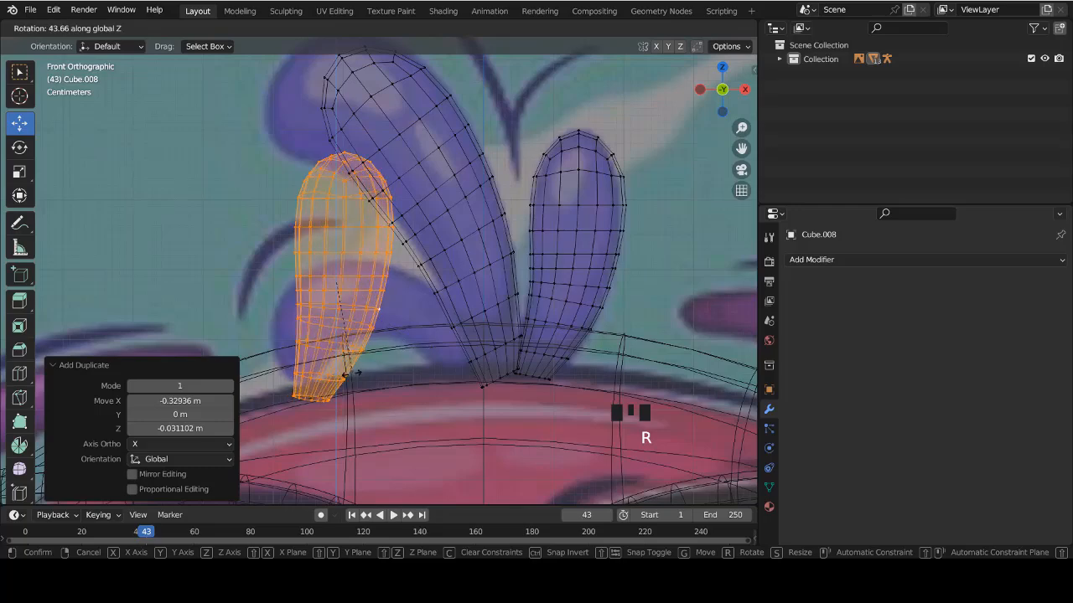
click(391, 340)
key(r)
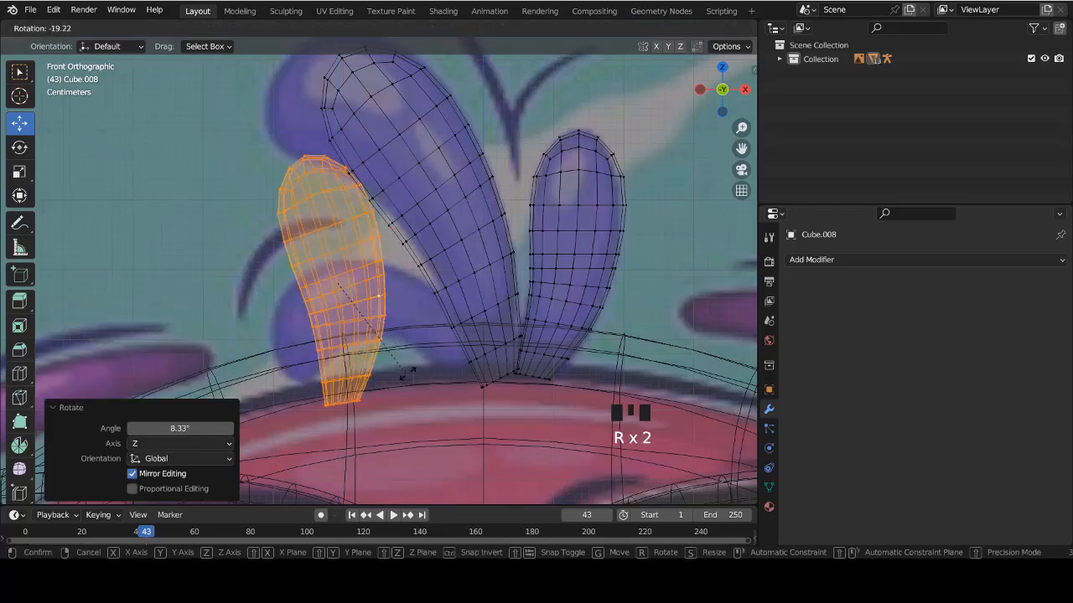
click(394, 161)
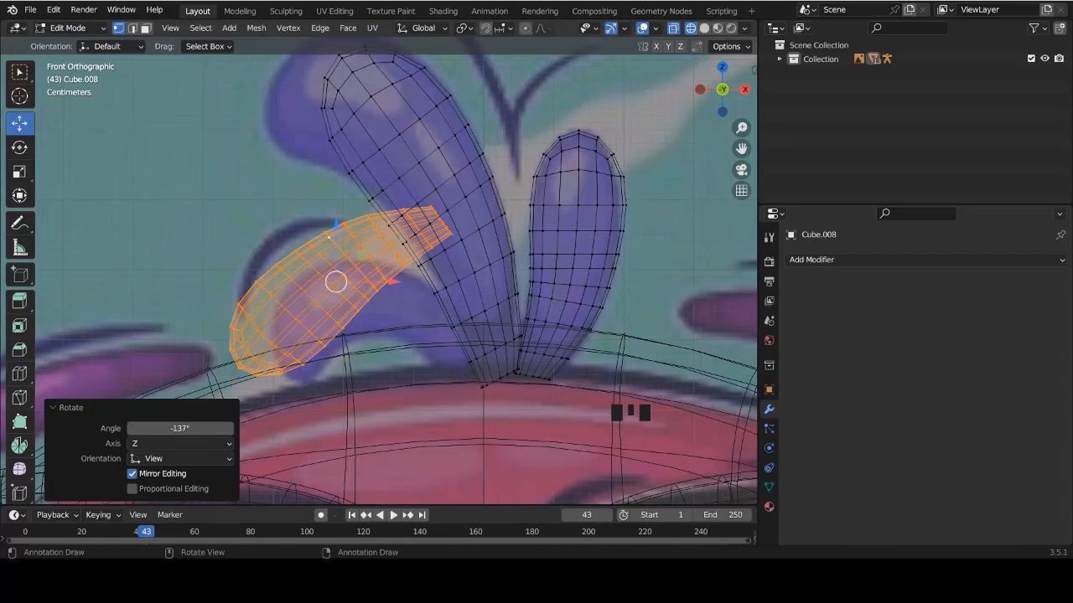
key(r)
click(411, 377)
Move the side tuft about 0.055 m in X and -0.059 m in Z, tilt it slightly, and shift it 0.023 m in X.
key(g)
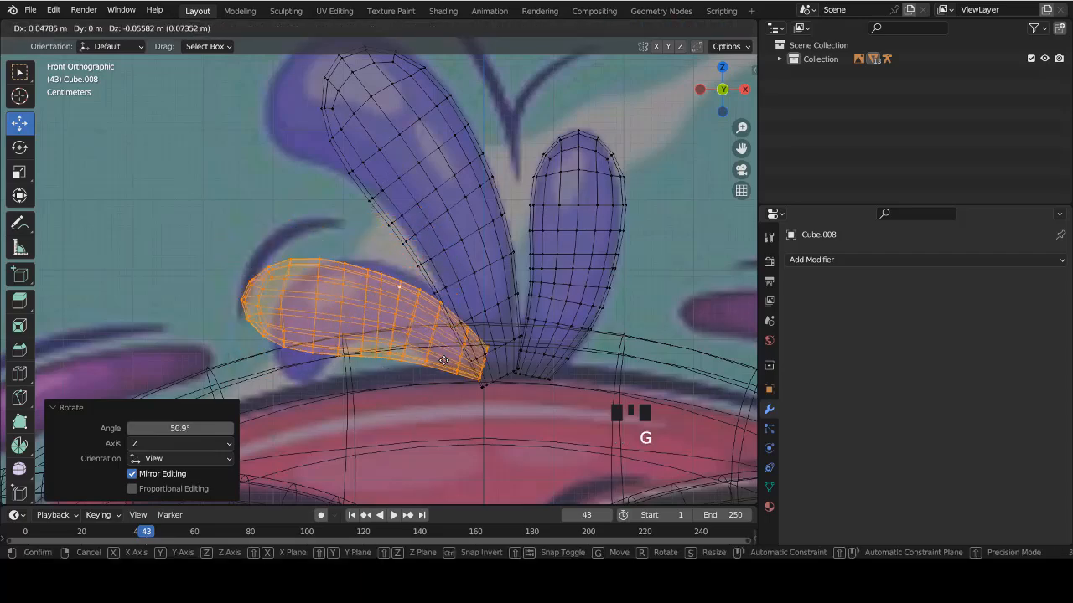
click(443, 361)
key(r)
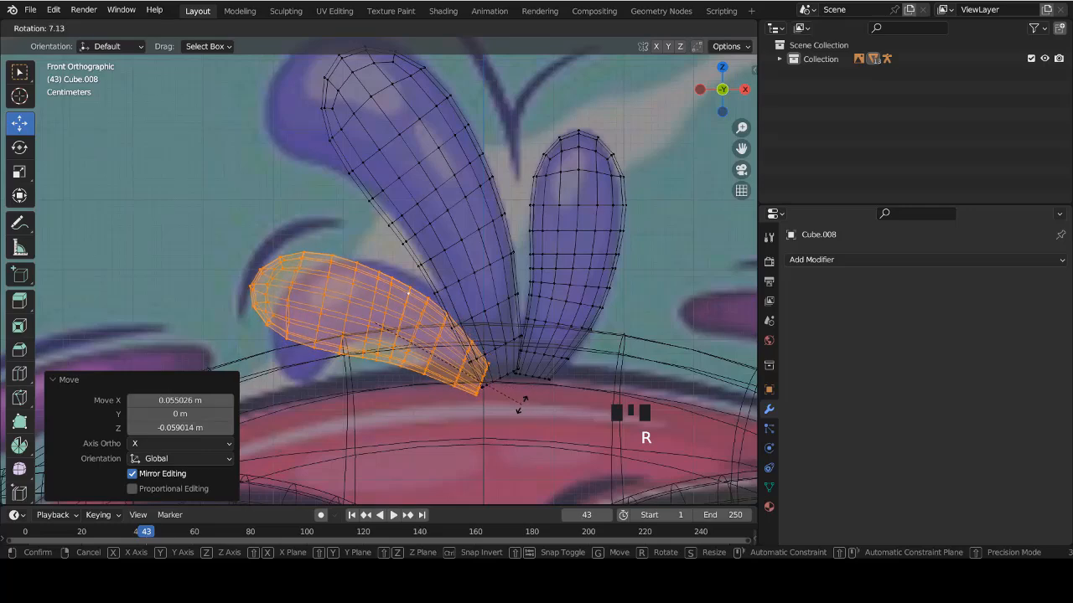
click(524, 391)
shift+scroll(360, 285, down, 3)
scroll(348, 287, up, 2)
drag(429, 286, 453, 291)
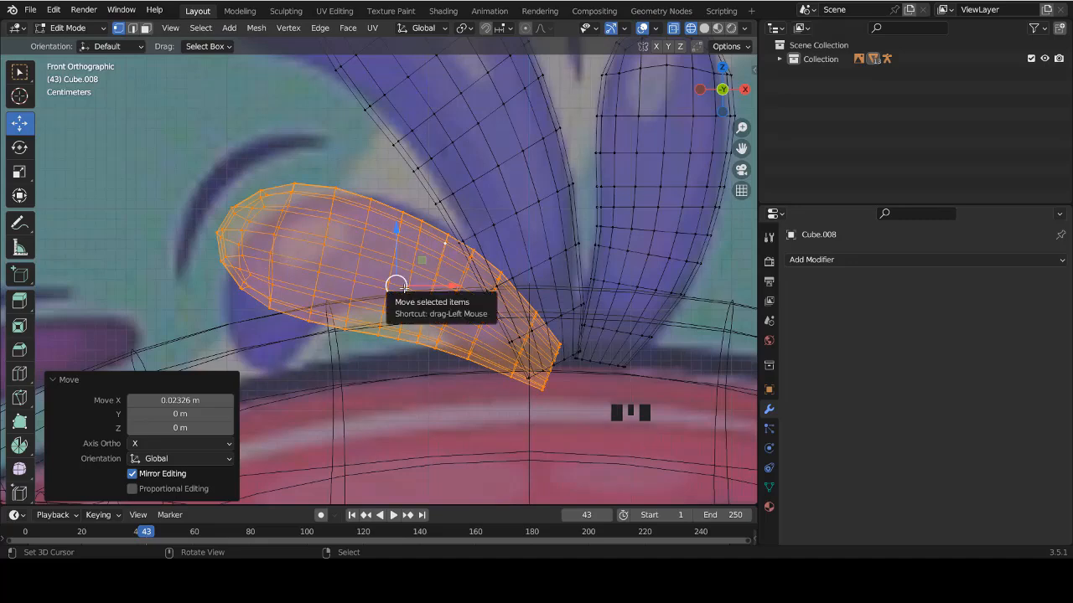
Separate the selected side tuft from the upright tufts into its own object and open that object's mesh for editing.
key(p)
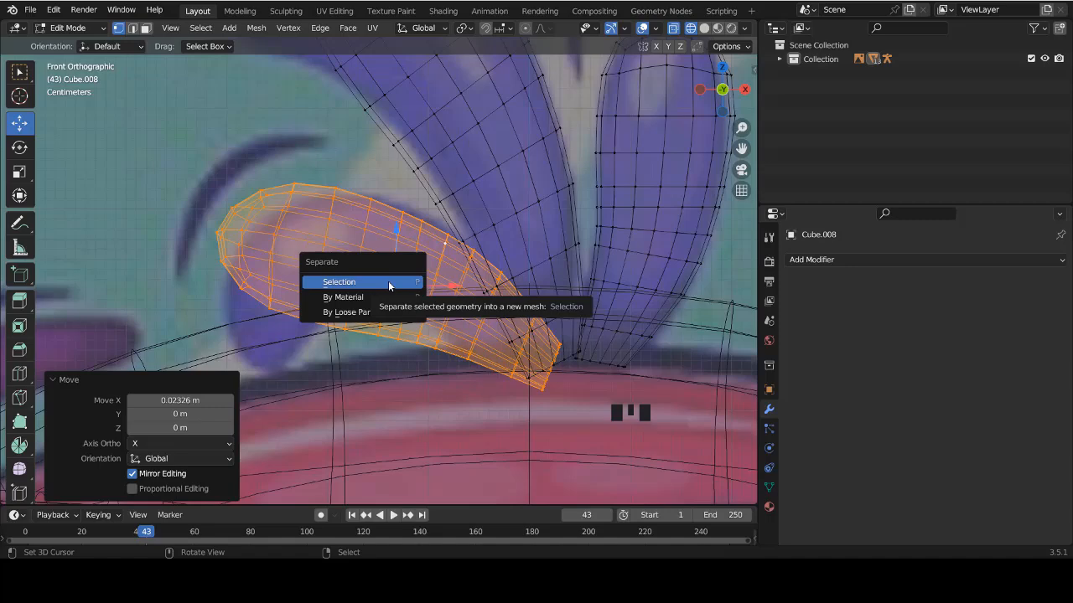
click(388, 281)
key(Tab)
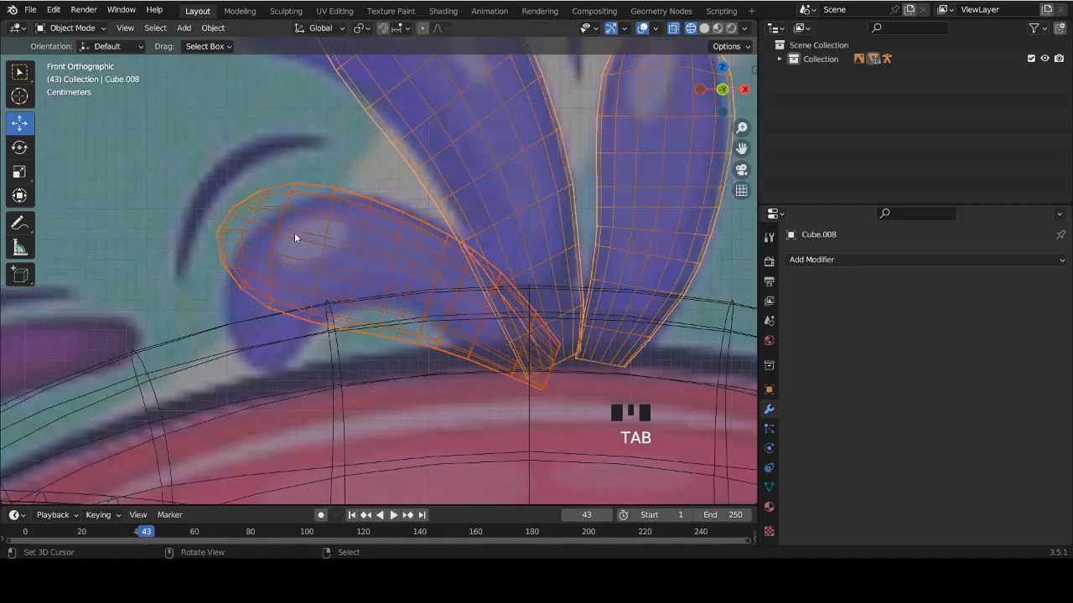
right_click(303, 206)
right_click(303, 206)
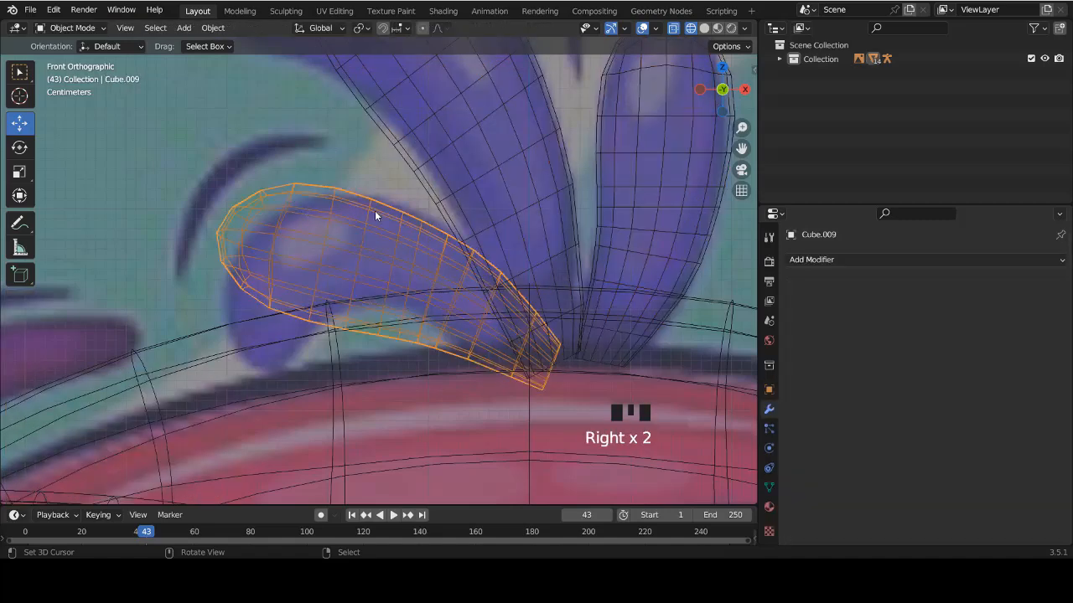
key(Tab)
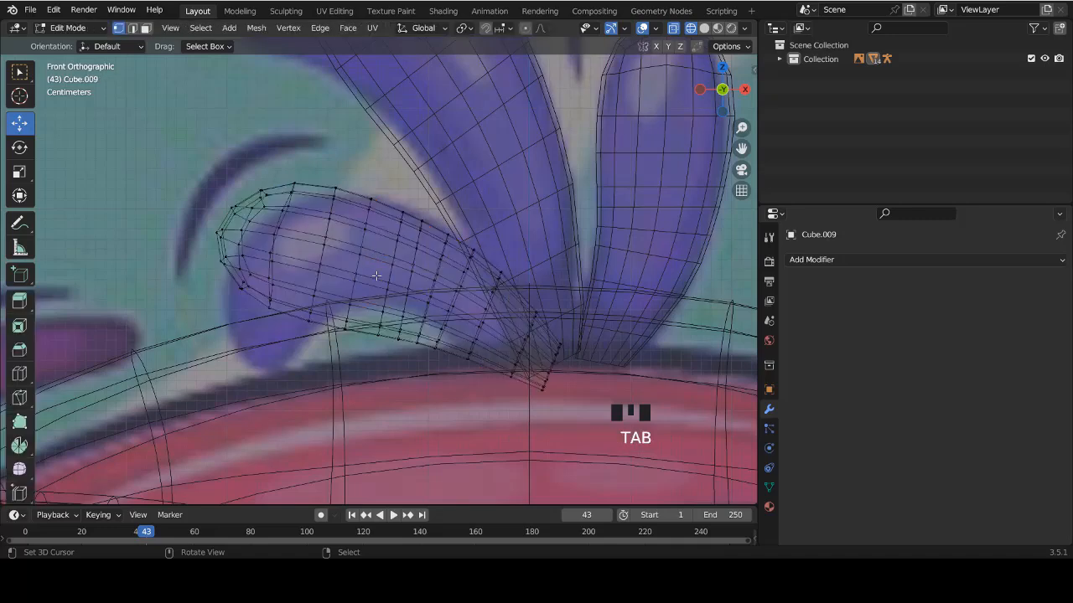
Move the side tuft's middle edge loop about 0.001 m in X and 0.032 m in Z, with proportional size about 0.164.
alt+right_click(414, 304)
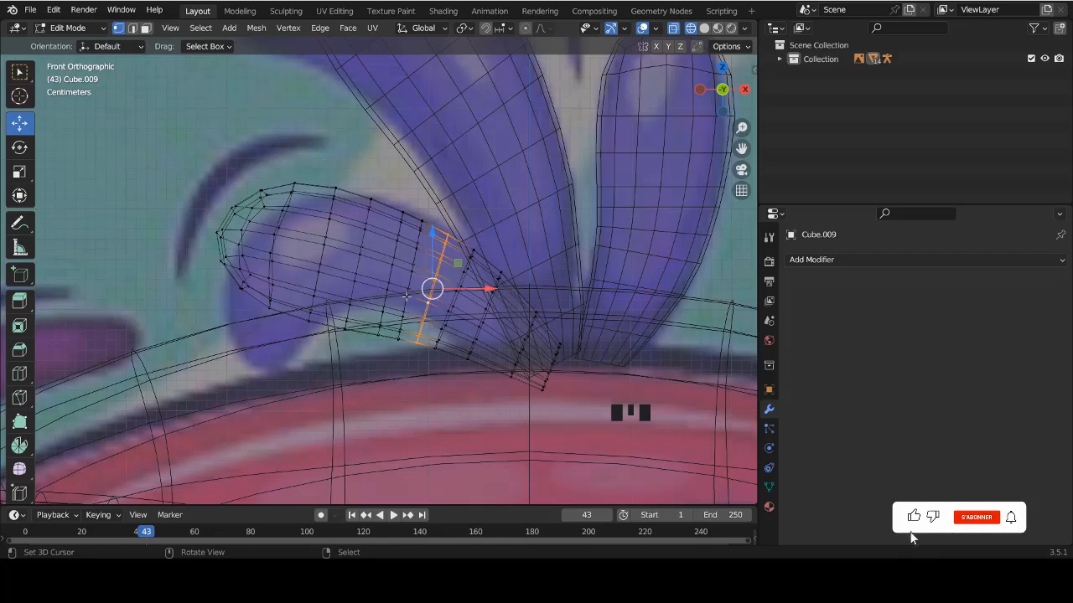
alt+right_click(404, 282)
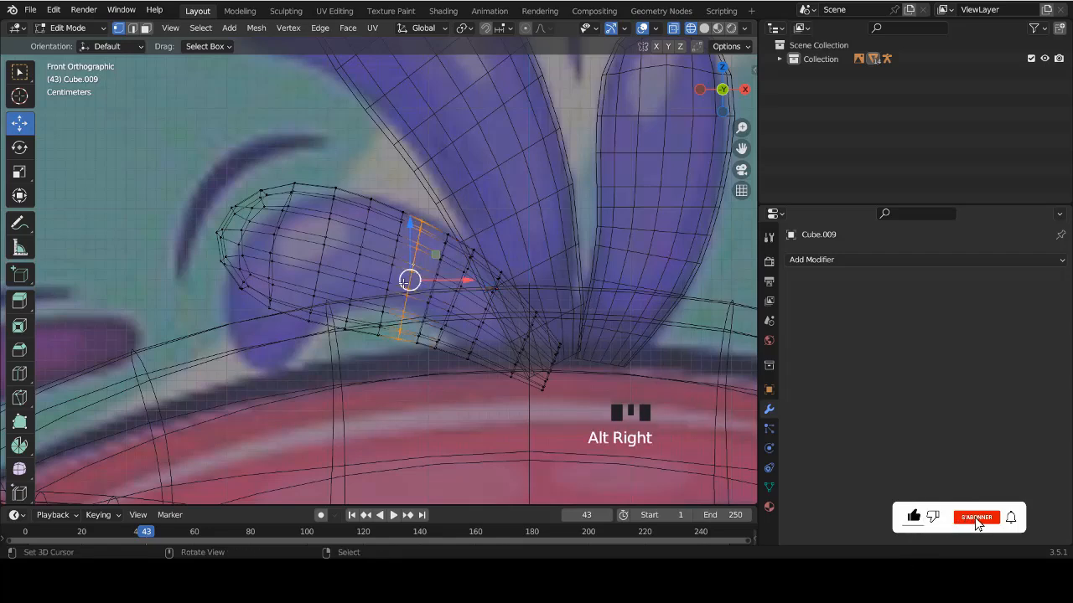
key(o)
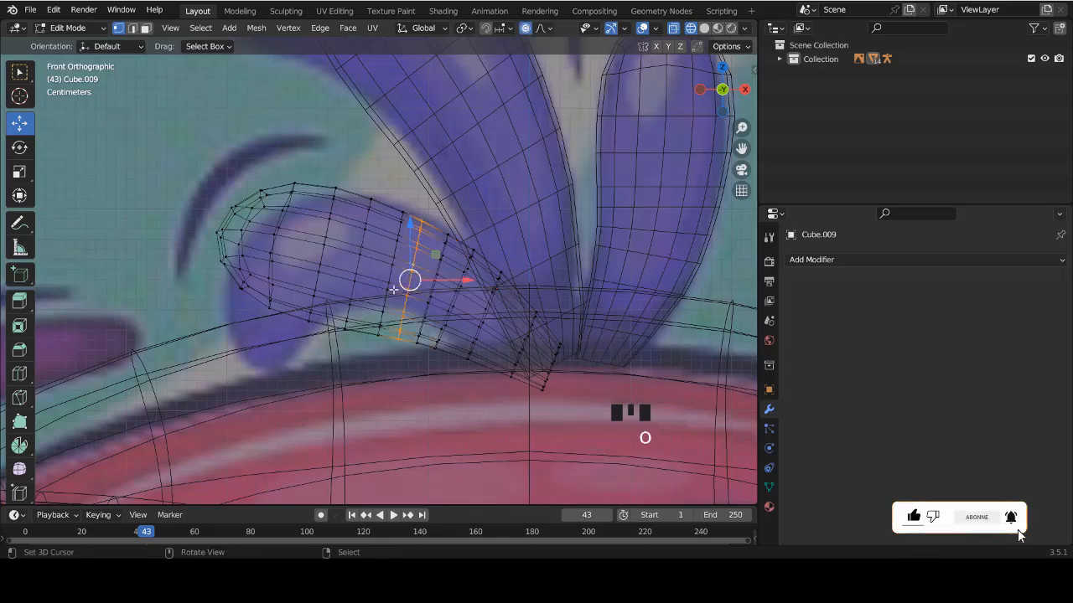
key(g)
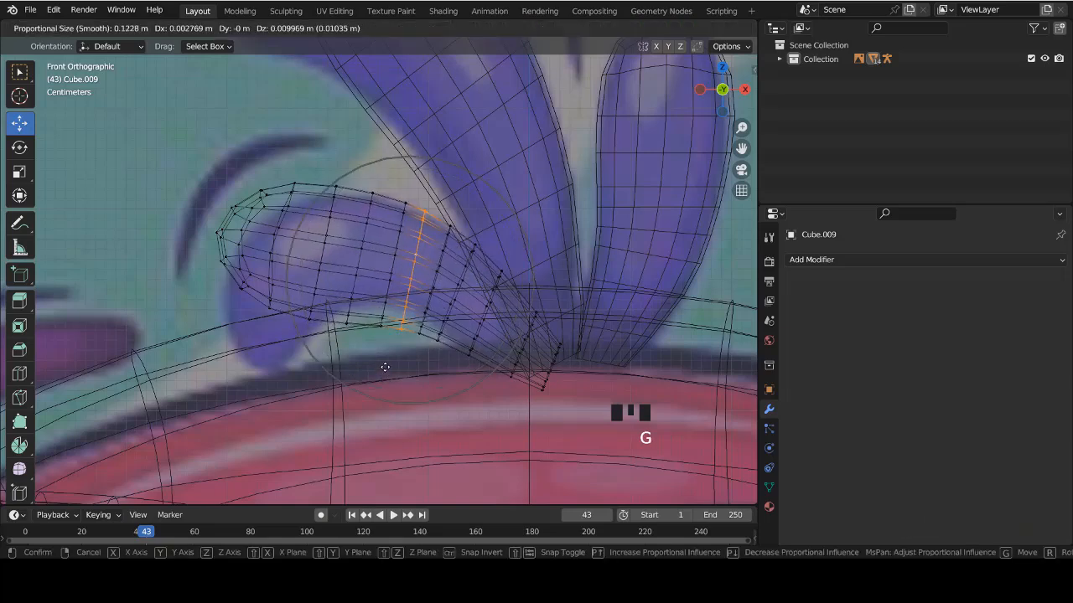
scroll(386, 360, down, 3)
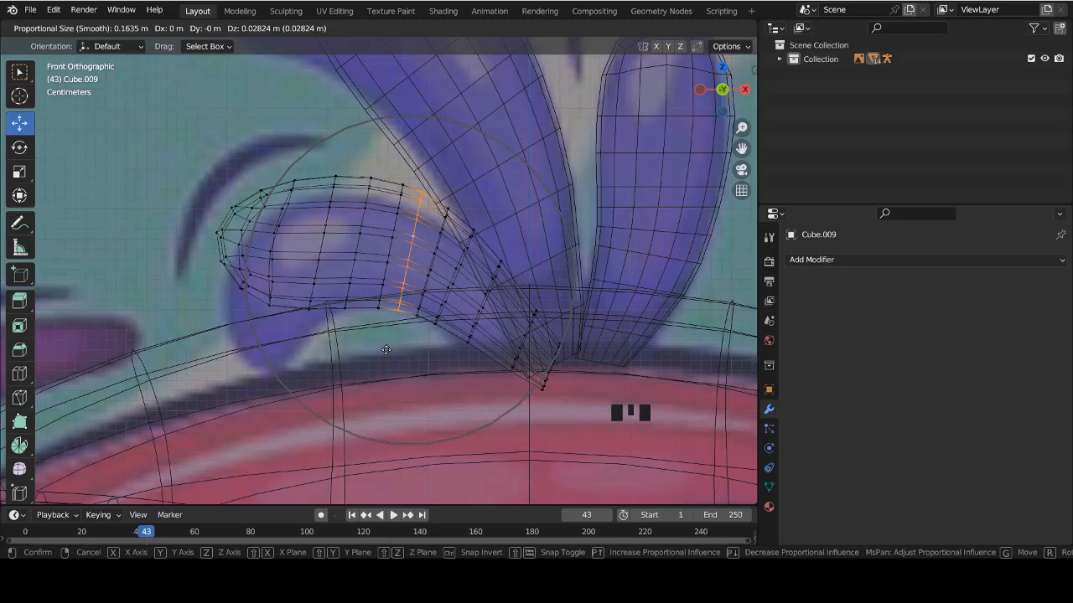
click(387, 346)
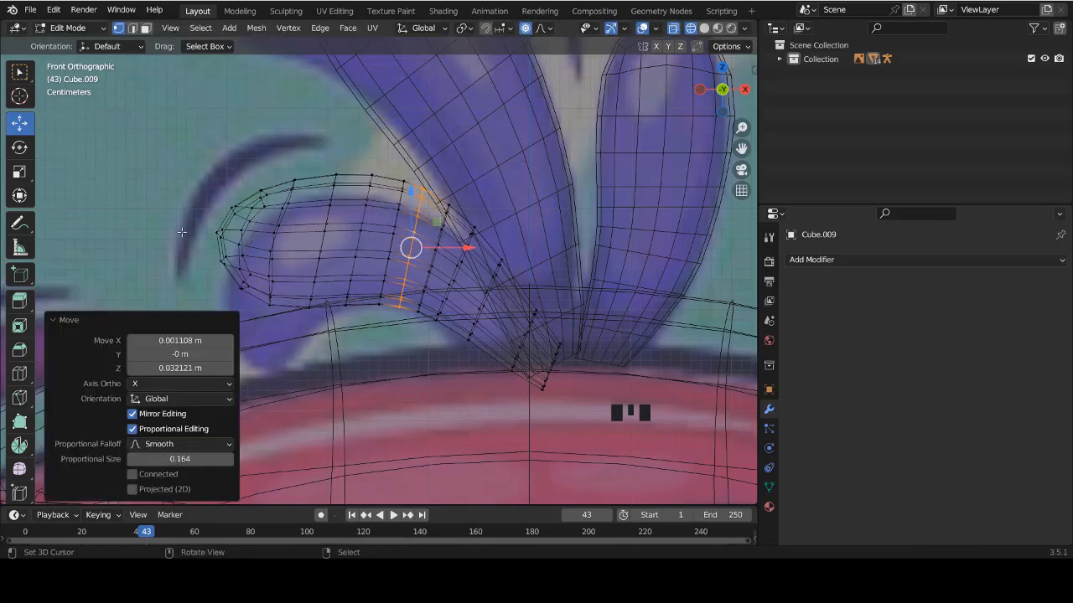
Bend the side tuft's tip by rotating it -9.91° and moving it -0.057 m in Z, with proportional size 0.29.
right_click(215, 239)
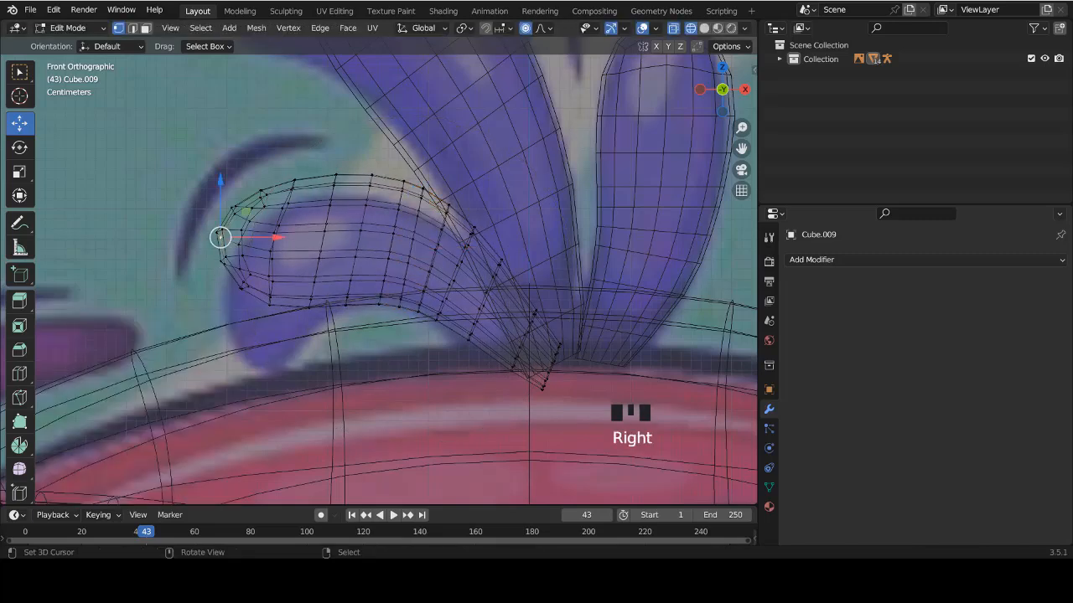
key(r)
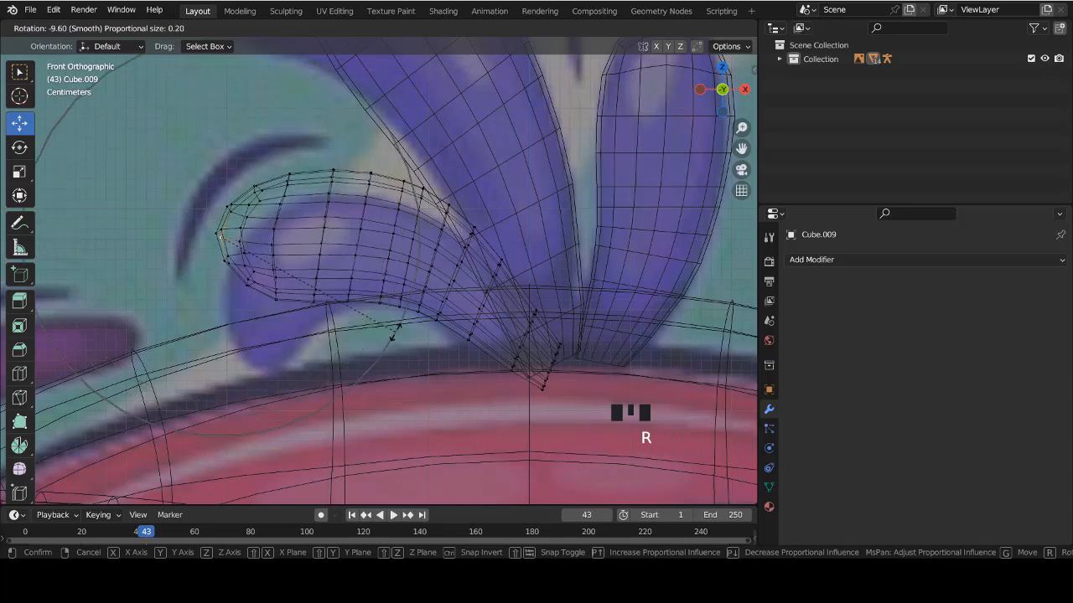
scroll(394, 334, down, 4)
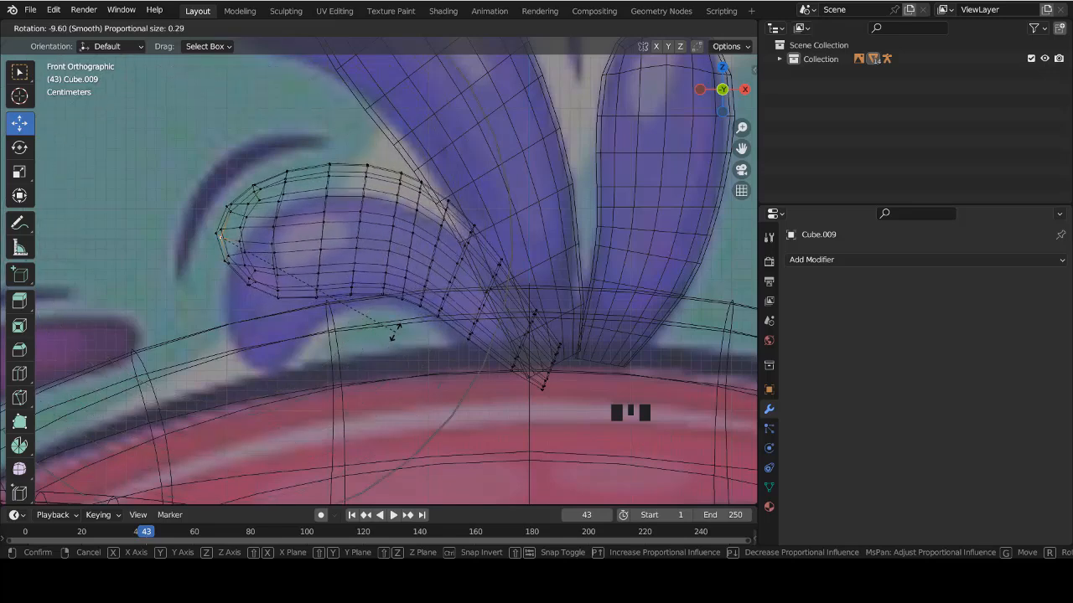
click(397, 332)
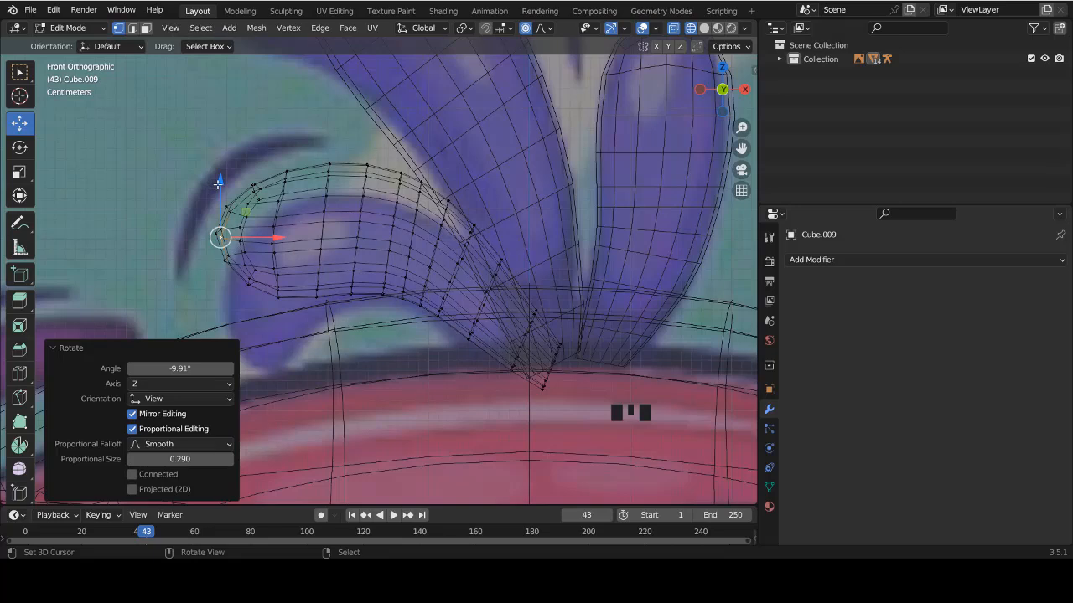
drag(218, 182, 206, 242)
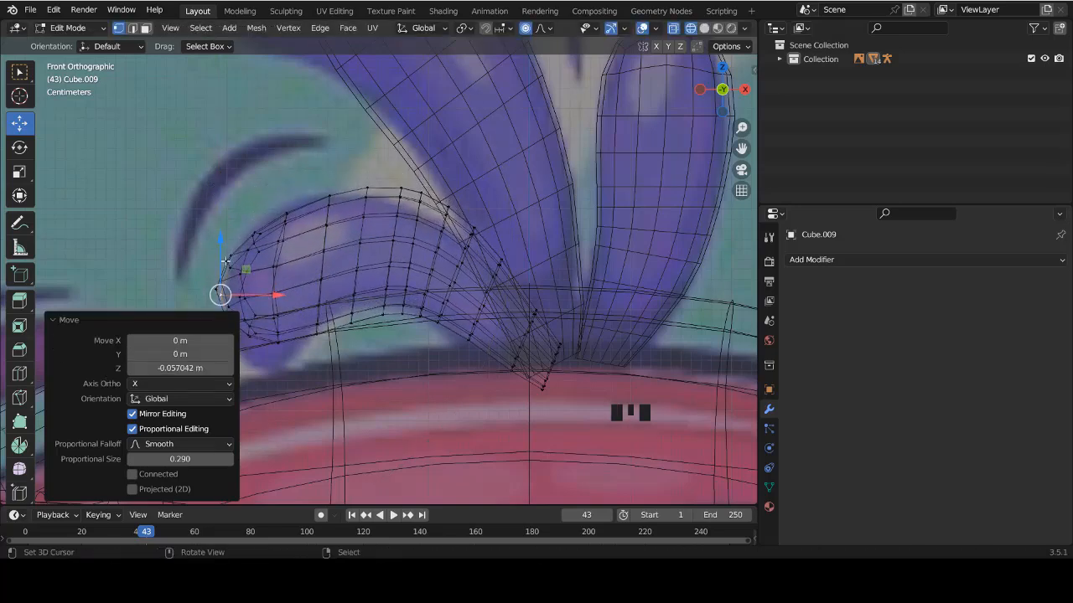
Rotate the edge loop at the side tuft's base by 11.1° with proportional editing.
alt+right_click(545, 360)
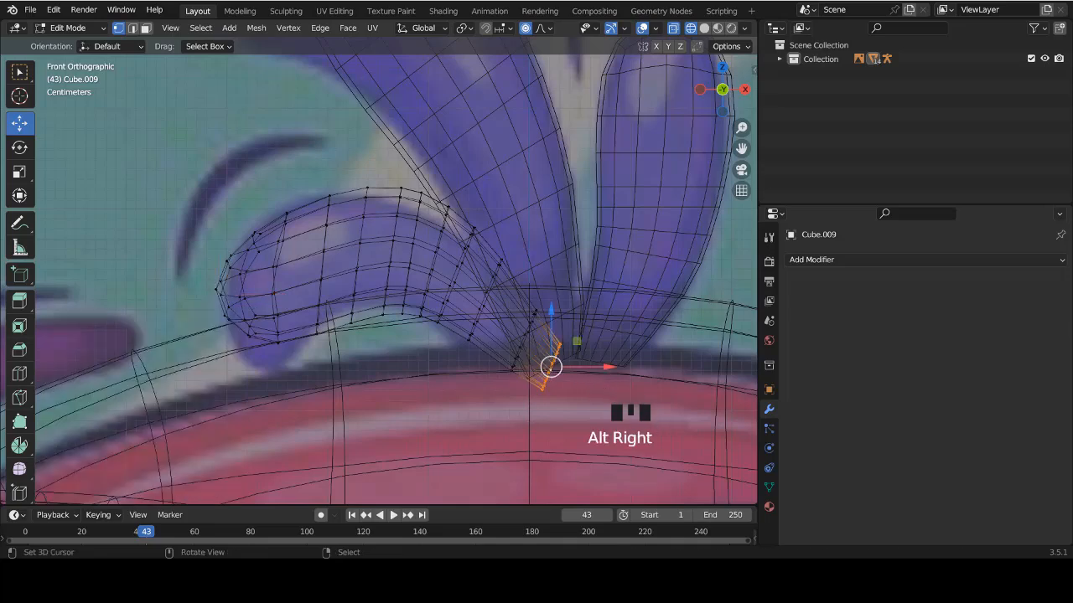
key(r)
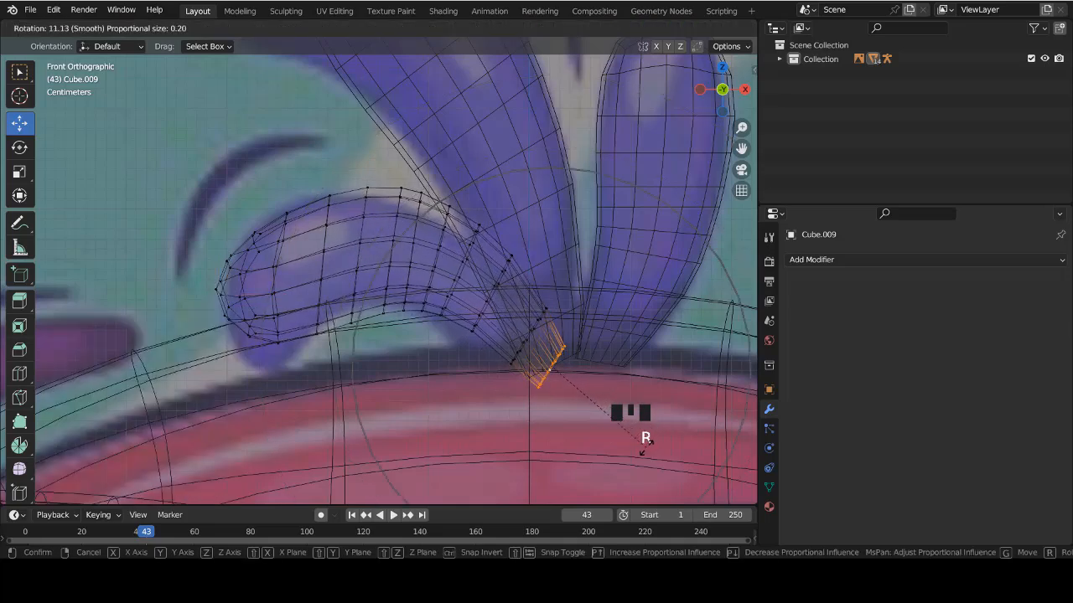
click(642, 450)
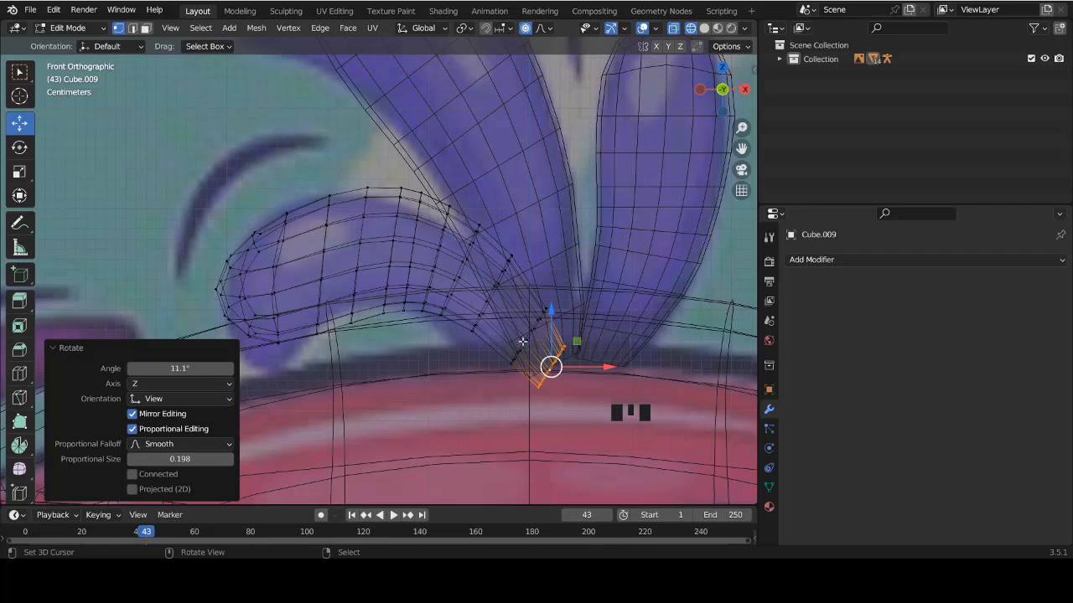
Select the whole side tuft and move it outward about -0.03 m in X and slightly up in Z.
key(z)
key(z)
key(z)
key(z)
key(a)
key(a)
key(g)
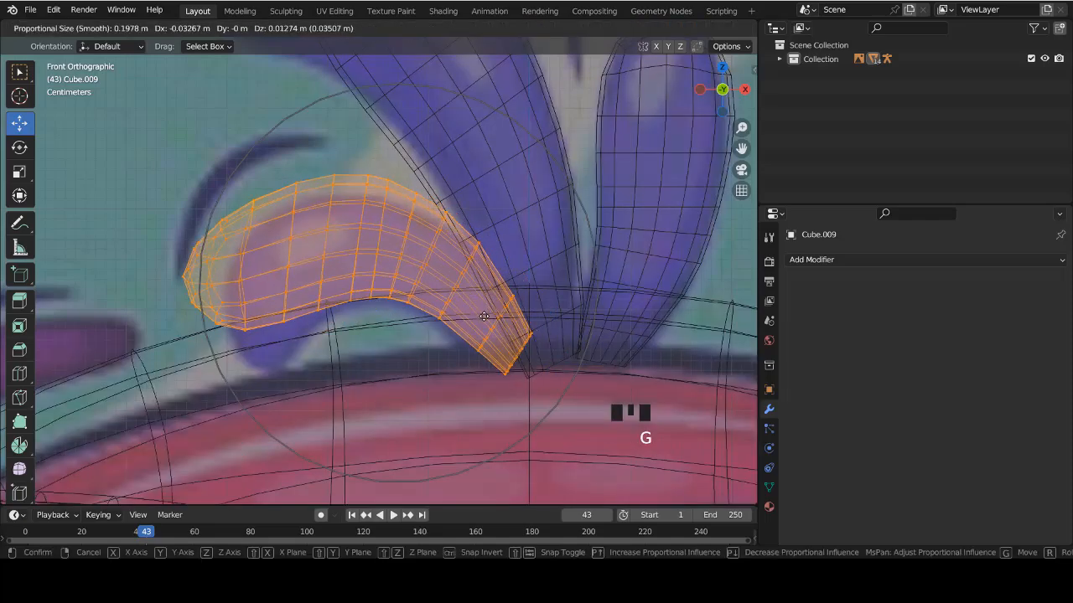
click(482, 308)
Edit all three hair tufts together and raise their meshes about 0.038 m in Z.
key(z)
scroll(475, 238, down, 2)
key(Tab)
shift+right_click(450, 263)
key(Tab)
key(a)
key(a)
key(a)
drag(531, 178, 532, 151)
ctrl+scroll(422, 241, down, 4)
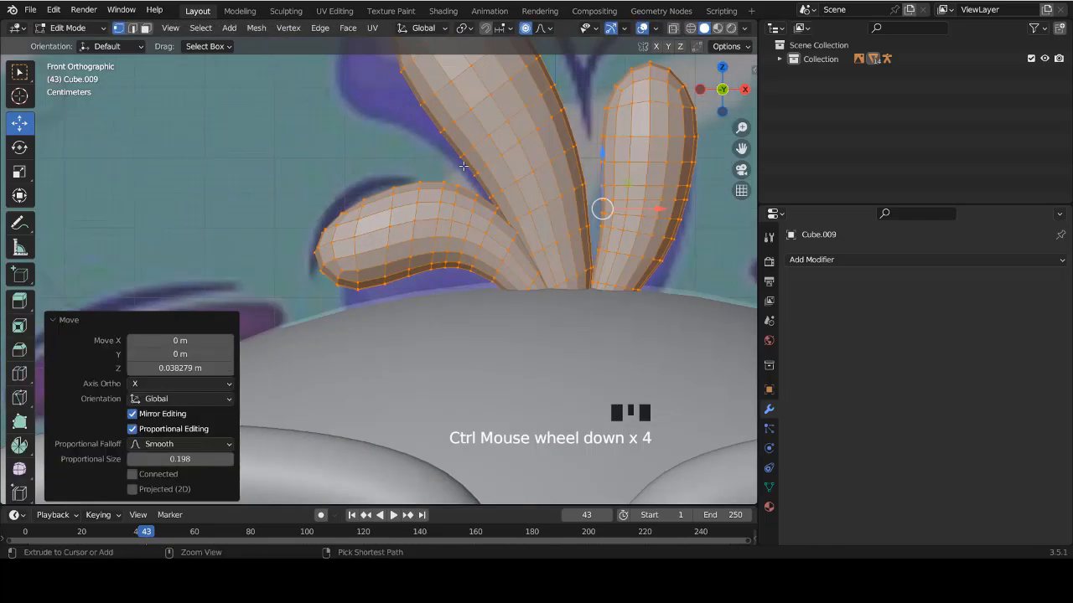
Reopen only the side tuft's mesh, rotate the edge loop across its arch, and raise it about 0.005 m in Z.
scroll(421, 241, up, 2)
key(z)
right_click(421, 241)
key(Tab)
key(Tab)
alt+right_click(430, 219)
key(r)
click(480, 293)
drag(430, 154, 431, 148)
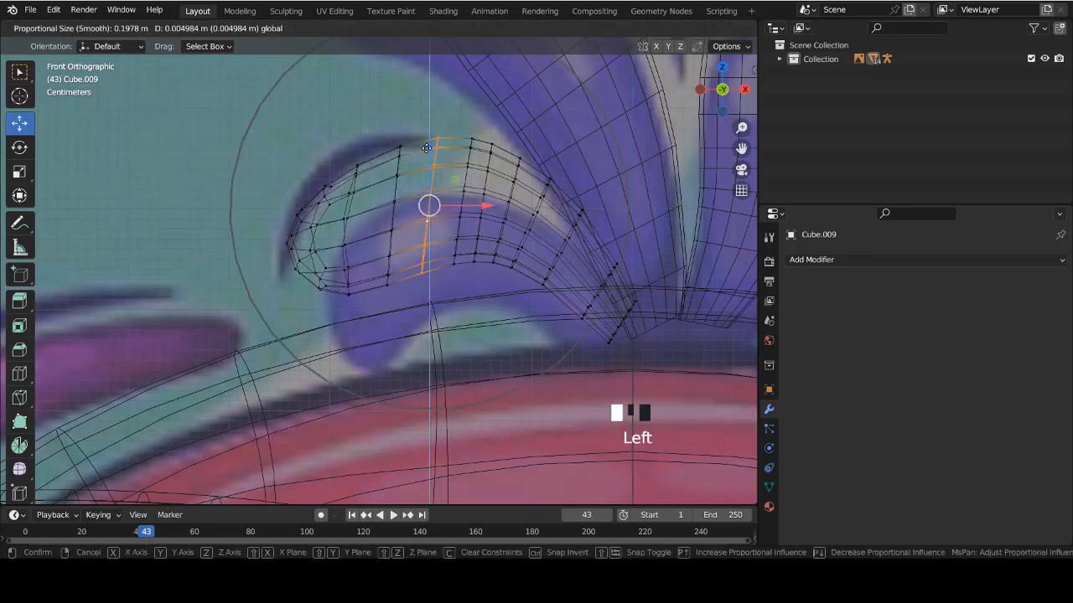
Rotate the next two edge loops toward the side tuft's tip to follow the downward curl.
key(z)
alt+right_click(392, 216)
key(r)
click(486, 289)
alt+right_click(348, 232)
key(r)
click(488, 303)
Circle-select the vertices of the side tuft's rounded tip, rotate them to continue the curl, and leave mesh editing.
key(z)
key(a)
key(c)
drag(323, 282, 299, 265)
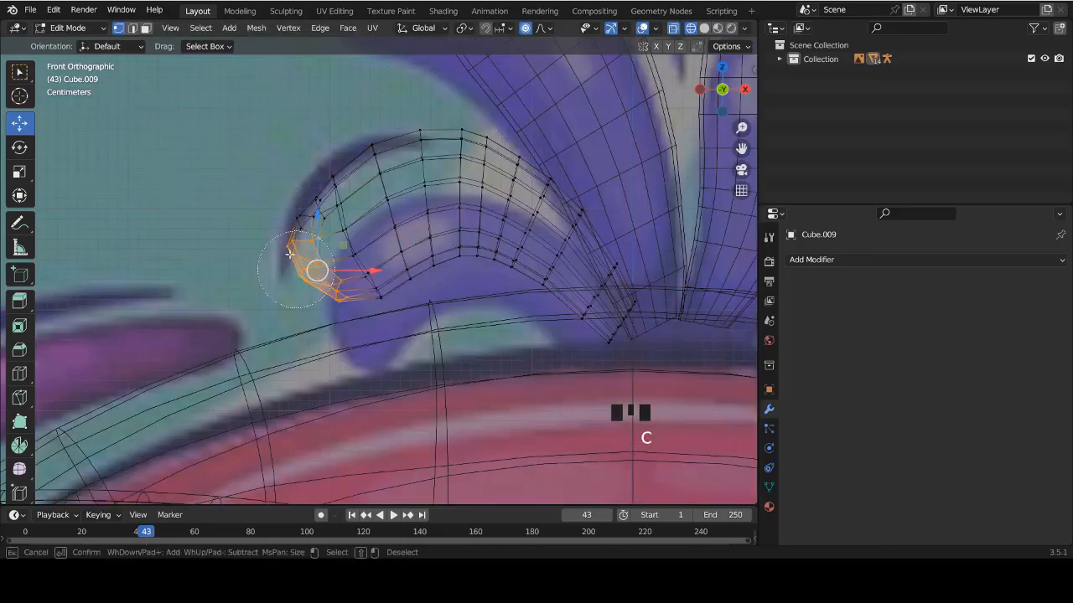
key(z)
key(r)
click(467, 316)
key(Tab)
scroll(515, 272, up, 5)
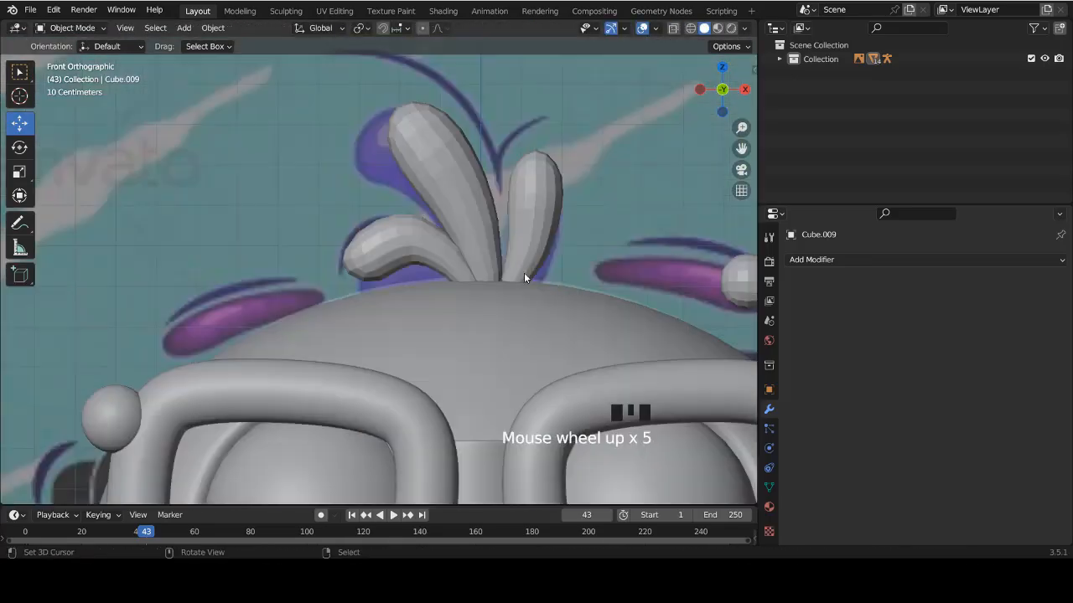
Examine the reshaped side tuft from an angle and from the front against the reference image.
scroll(512, 275, down, 4)
ctrl+scroll(478, 285, up, 3)
key(z)
key(z)
right_click(240, 248)
key(Tab)
mouse_move(239, 248)
middle_down()
mouse_move(371, 243)
mouse_move(361, 256)
middle_up()
key(Tab)
key(KP_1)
scroll(355, 263, down, 3)
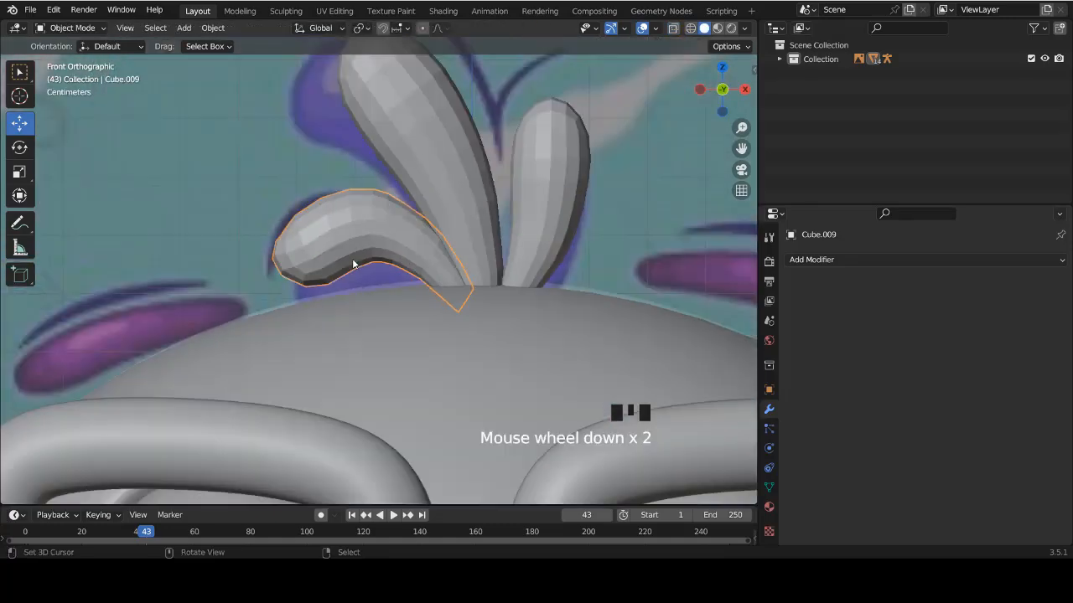
scroll(503, 260, up, 3)
Open the upright tufts' mesh and slide two edge loops near the short tuft's base to even their spacing.
right_click(532, 252)
scroll(488, 259, down, 3)
scroll(538, 225, up, 4)
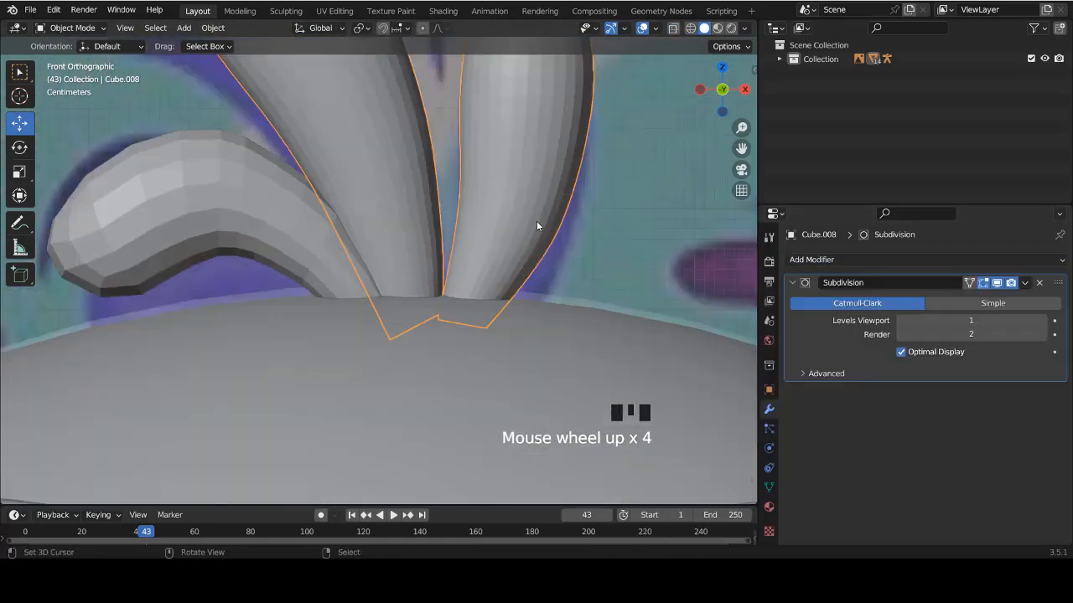
key(Tab)
alt+right_click(526, 257)
alt+right_click(519, 251)
key(ctrl+e)
click(516, 252)
click(509, 264)
alt+right_click(523, 221)
key(ctrl+e)
click(528, 226)
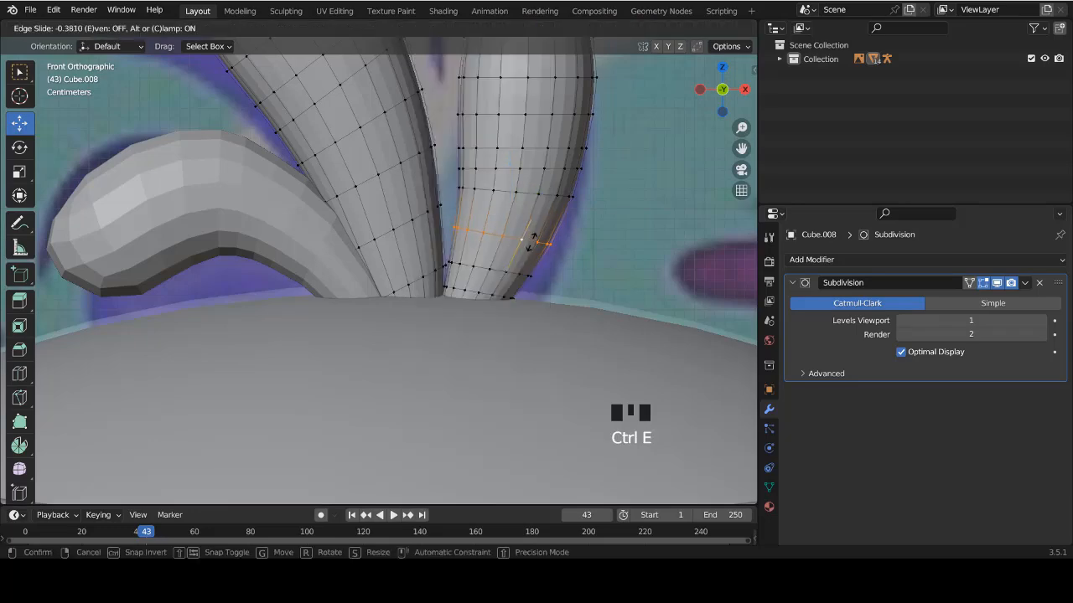
key(Tab)
Edge-slide the next loop further up the short upright tuft and leave mesh editing.
key(Tab)
alt+right_click(526, 203)
key(ctrl+e)
click(523, 203)
click(542, 209)
key(Tab)
scroll(453, 178, down, 3)
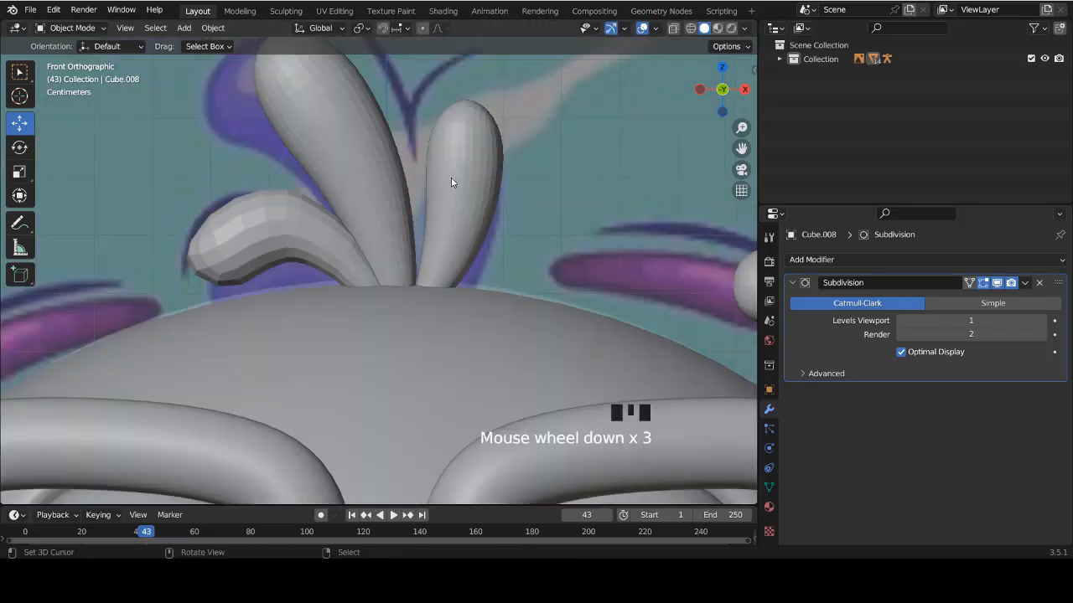
Add a Subdivision Surface modifier to the low side tuft.
right_click(375, 275)
click(825, 260)
click(788, 486)
Edge-slide the loops between the side tuft's base and the crest of its arch to even their spacing.
scroll(361, 289, up, 2)
key(Tab)
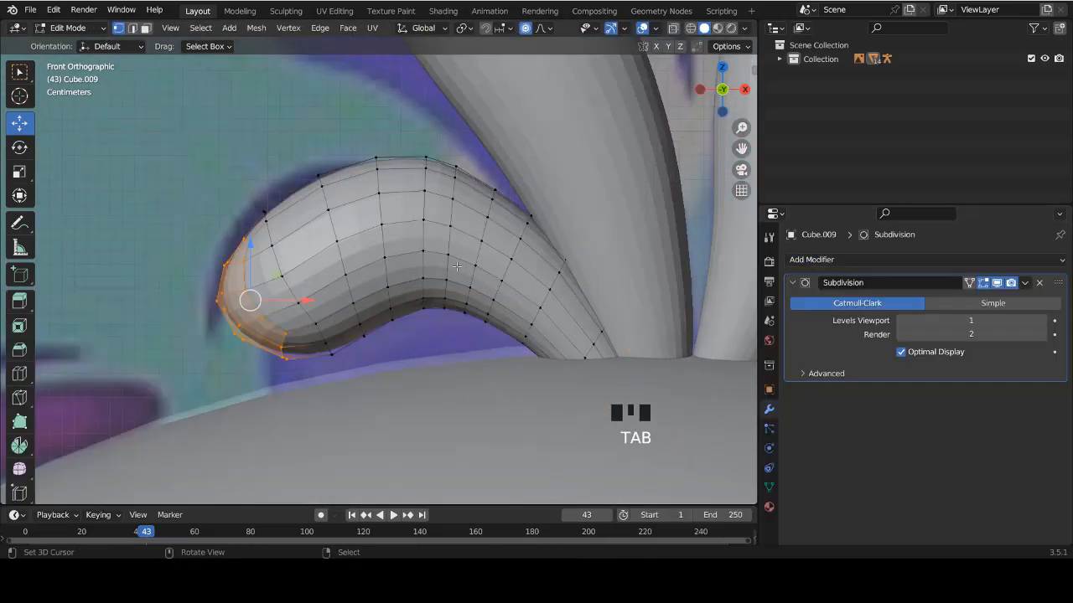
alt+right_click(553, 279)
key(ctrl+e)
click(552, 280)
click(561, 289)
alt+right_click(514, 254)
key(ctrl+e)
click(515, 257)
click(525, 266)
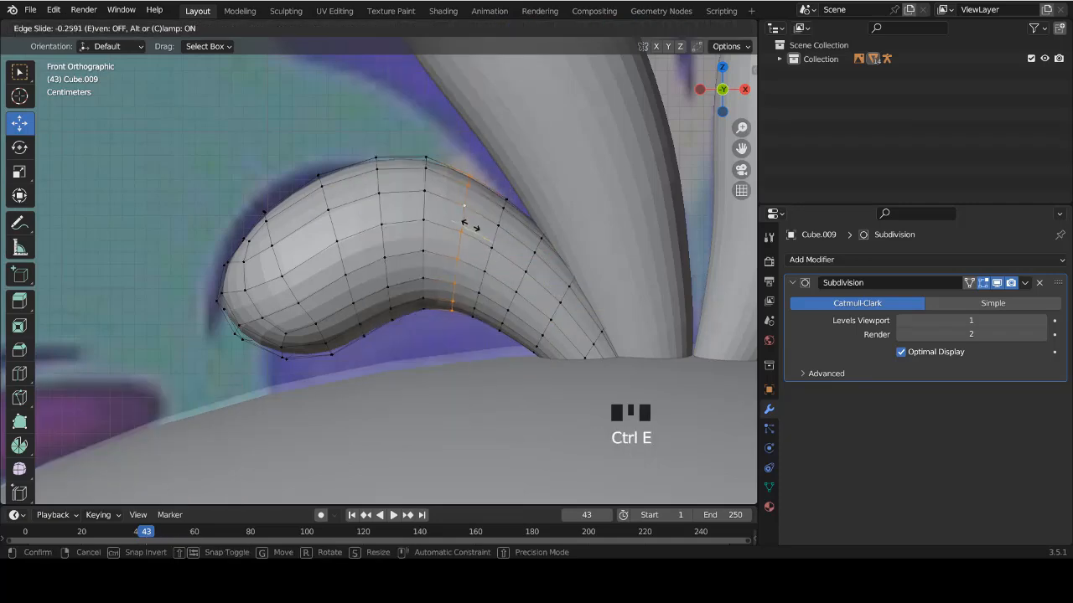
click(471, 226)
Edge-slide the loop just behind the side tuft's rounded tip.
alt+right_click(292, 290)
key(ctrl+e)
click(295, 290)
click(308, 291)
Select the vertices around the side tuft's rounded tip and smooth them.
right_click(284, 334)
key(z)
key(c)
drag(284, 360, 233, 255)
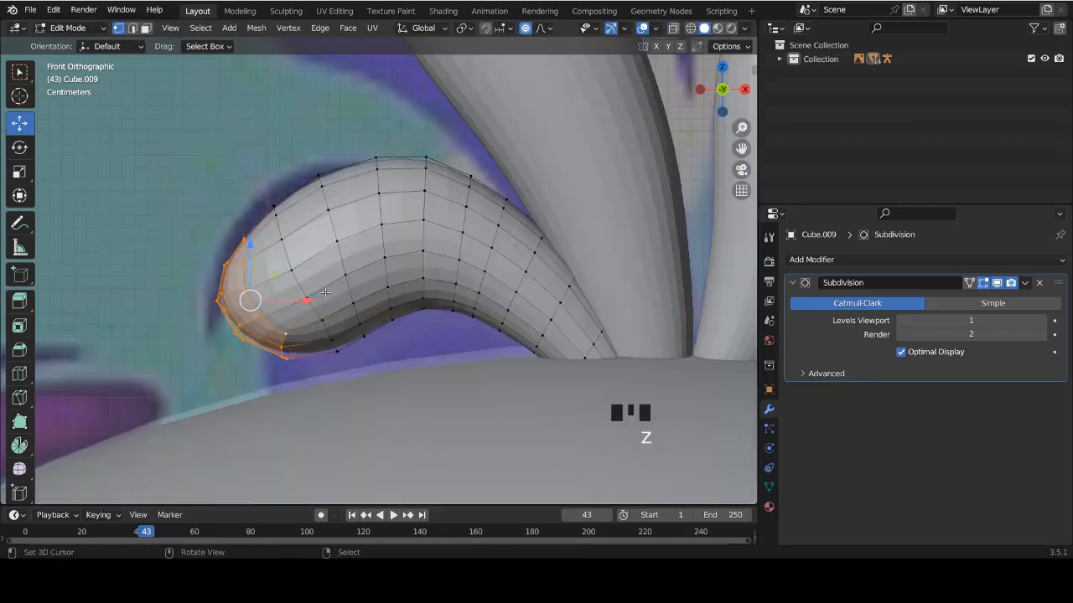
key(ctrl+KP_Add)
key(z)
key(c)
drag(318, 323, 271, 293)
key(z)
key(w)
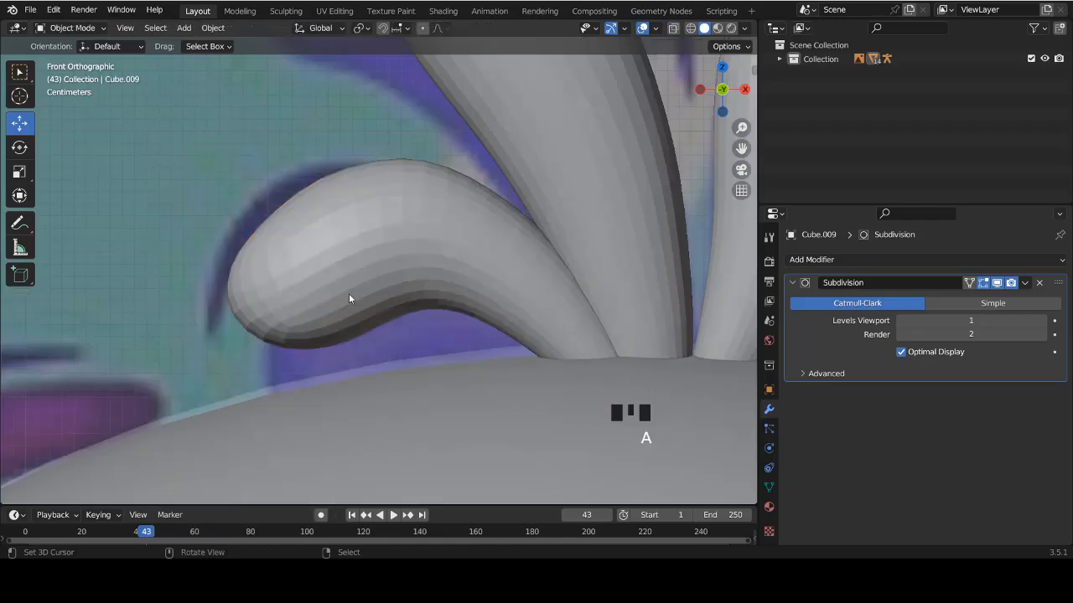
Examine the three hair tufts against the reference image in the front view, close up and zoomed out.
key(Tab)
key(g)
key(Tab)
scroll(470, 317, down, 5)
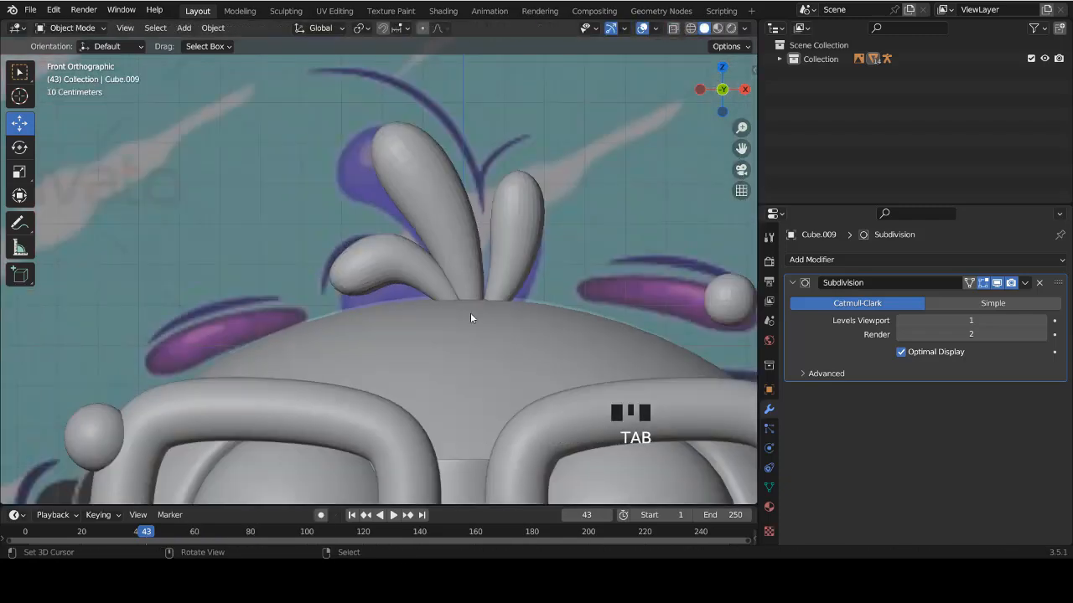
scroll(380, 268, up, 4)
key(z)
scroll(319, 244, up, 1)
key(z)
right_click(526, 246)
key(a)
scroll(380, 289, down, 8)
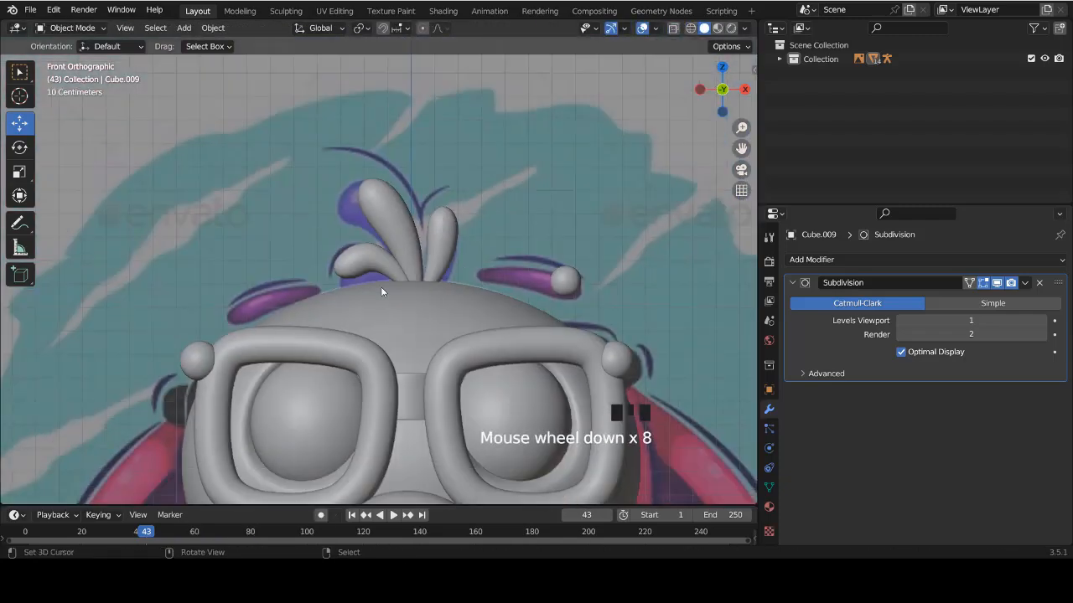
Apply smooth shading to the hair tufts.
scroll(381, 288, up, 8)
right_click(287, 230)
key(w)
click(287, 227)
key(w)
click(424, 244)
Move the edge loop near the side tuft's tip about -0.008 m in X and 0.005 m in Z with proportional editing.
key(Tab)
key(g)
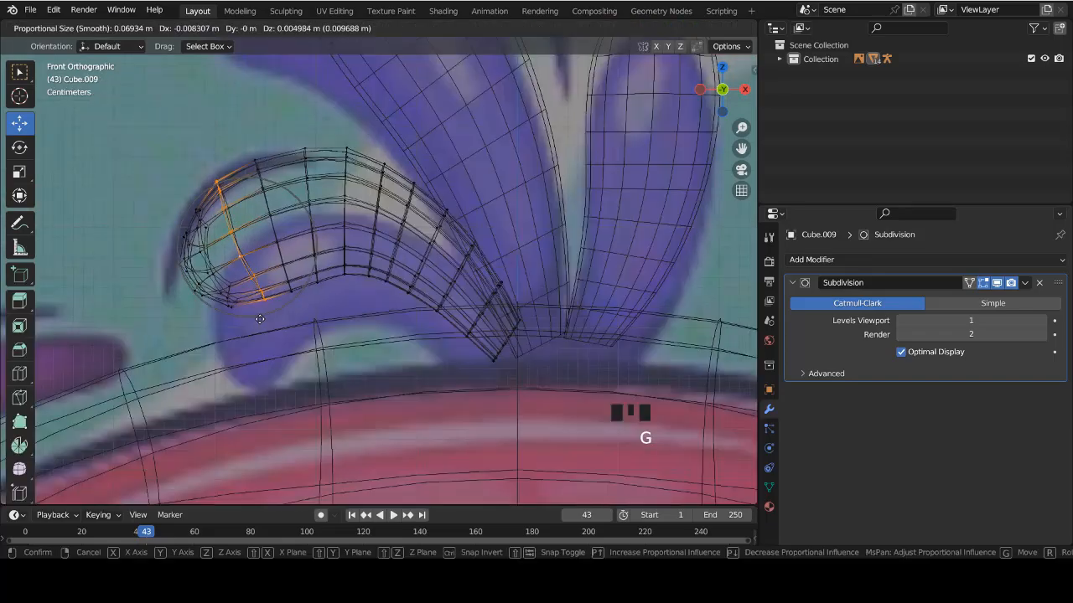
click(262, 319)
key(z)
key(a)
key(Tab)
Move the edge loop at the bend of the side tuft with proportional editing to refine its curve.
middle_drag(345, 350, 601, 297)
key(KP_1)
key(Tab)
alt+right_click(351, 333)
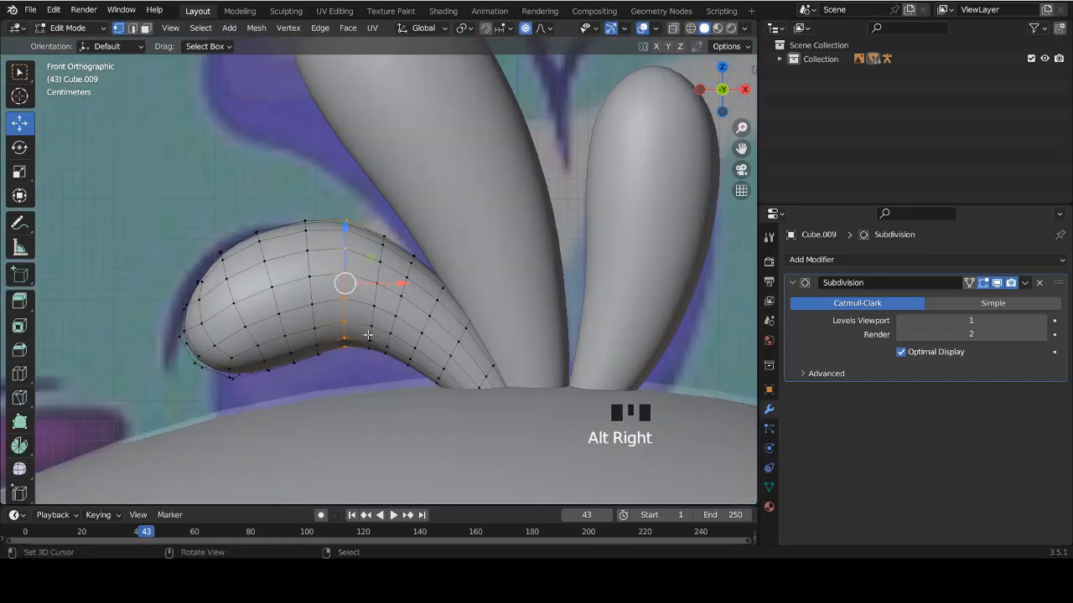
key(g)
click(381, 320)
key(z)
key(z)
key(Tab)
Examine the side tuft close up, the whole head in the front view, and the sphere over the eyebrow.
scroll(388, 289, up, 2)
mouse_move(396, 271)
middle_down()
mouse_move(328, 302)
mouse_move(389, 278)
middle_up()
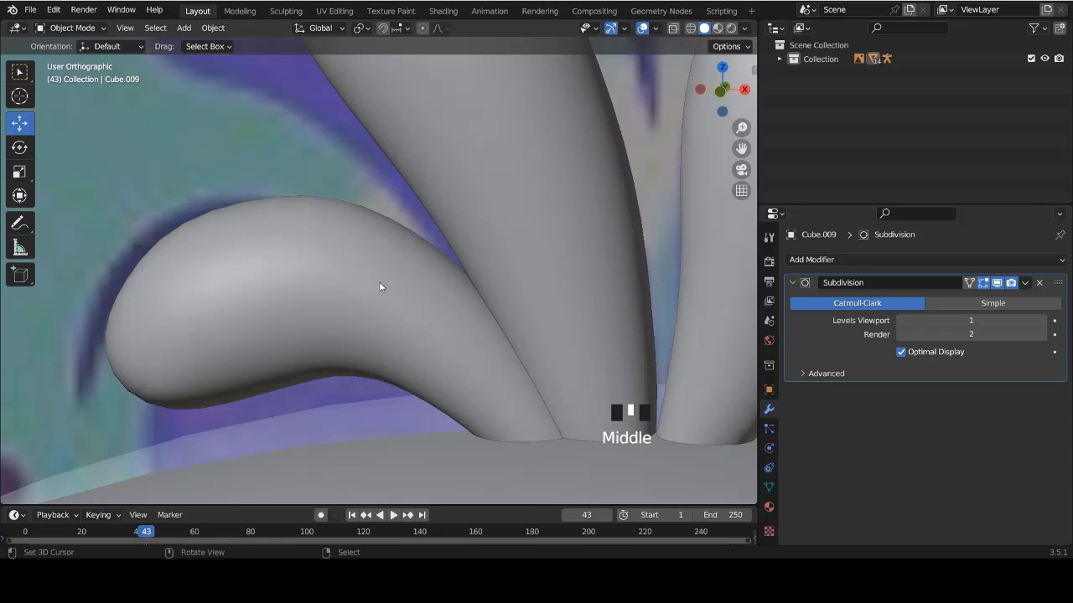
key(KP_1)
scroll(386, 282, down, 12)
shift+scroll(433, 290, down, 7)
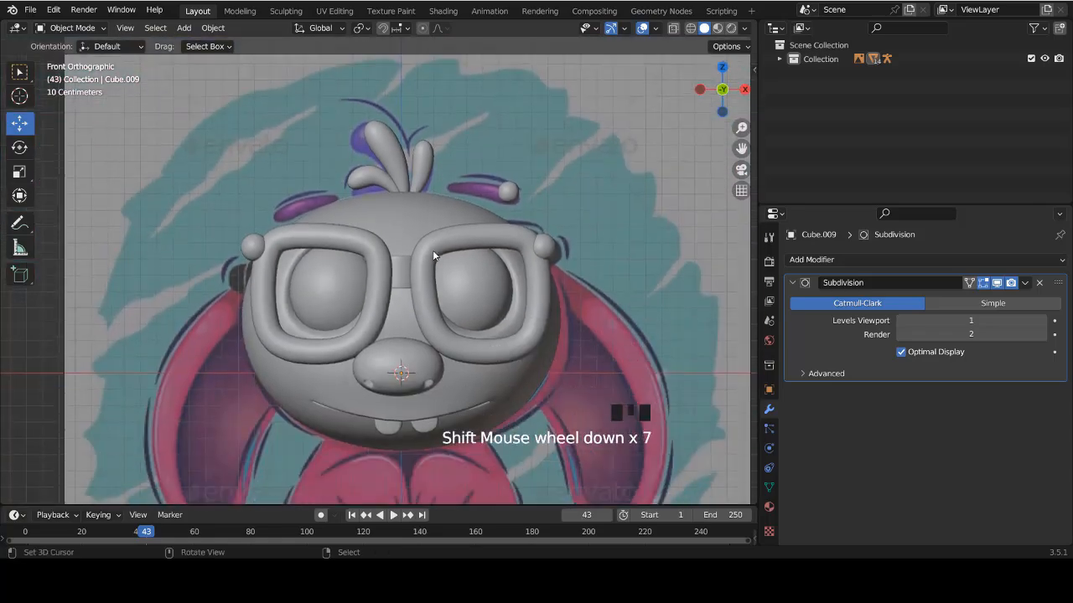
ctrl+scroll(437, 245, up, 4)
shift+scroll(449, 226, up, 4)
scroll(469, 217, up, 5)
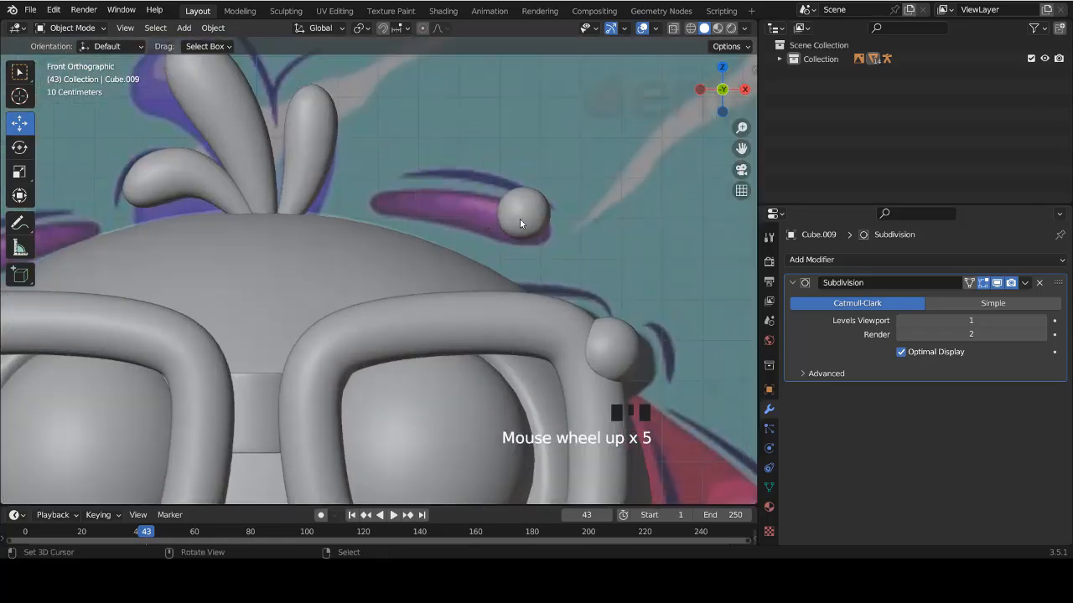
Select all linked geometry of the eyebrow sphere and separate it from the hair tufts into its own object.
right_click(519, 219)
ctrl+scroll(503, 237, up, 3)
shift+scroll(504, 237, up, 4)
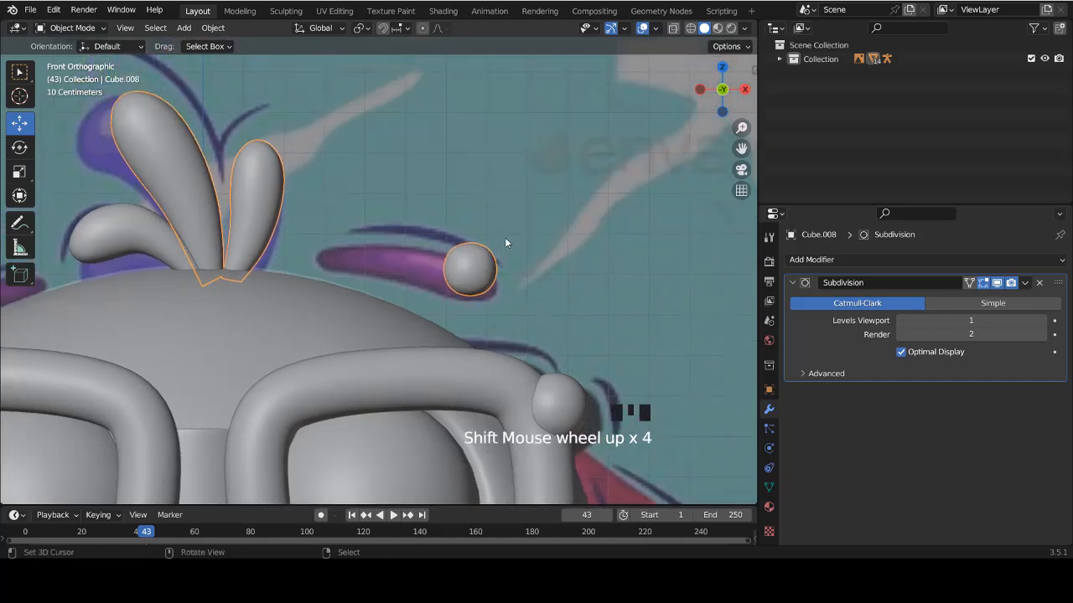
scroll(507, 247, up, 4)
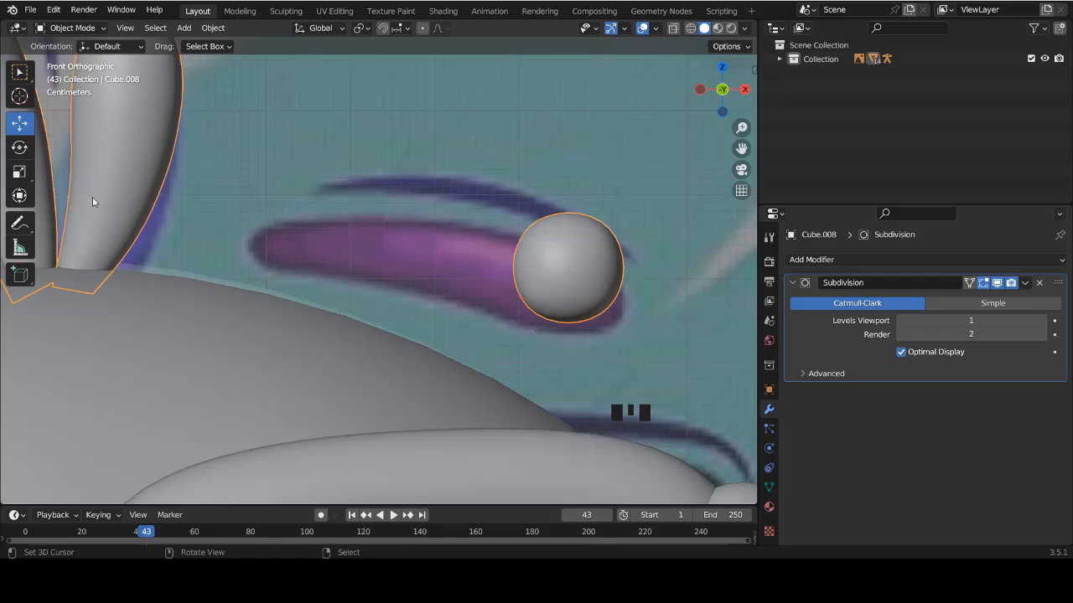
key(Tab)
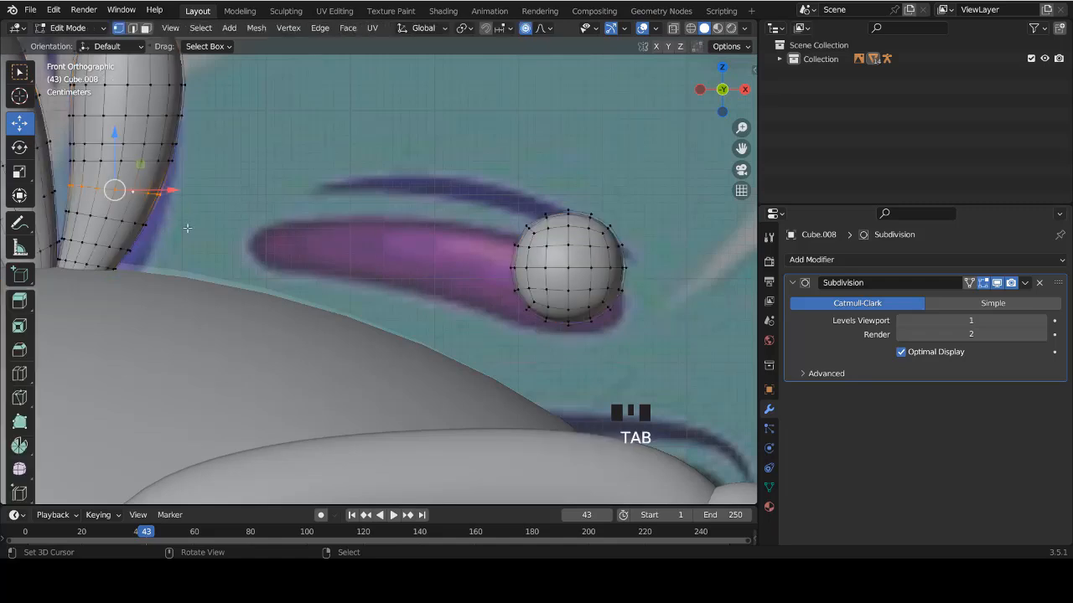
right_click(567, 269)
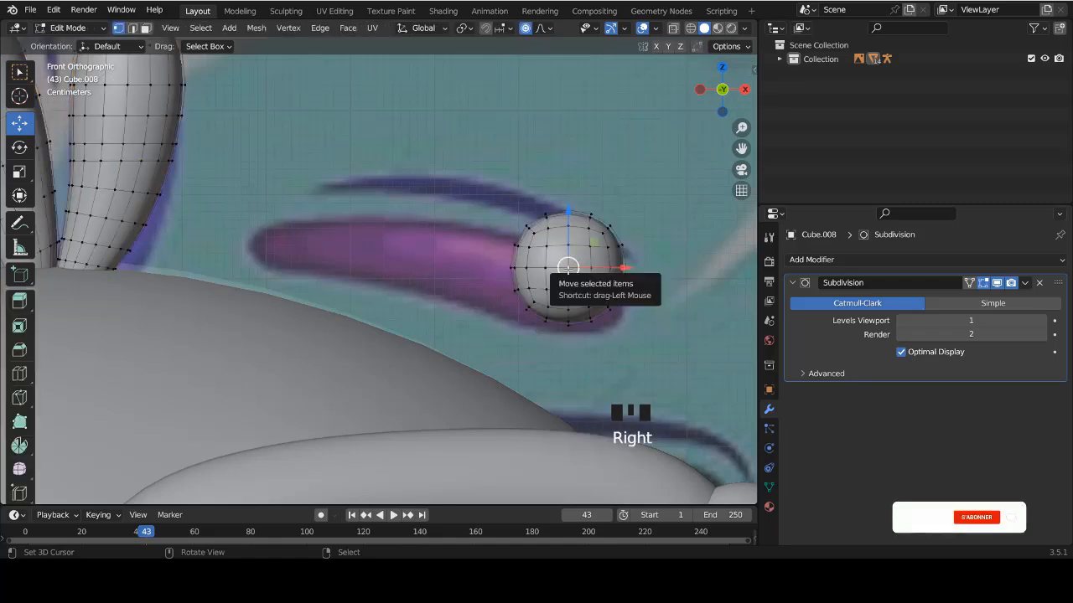
key(l)
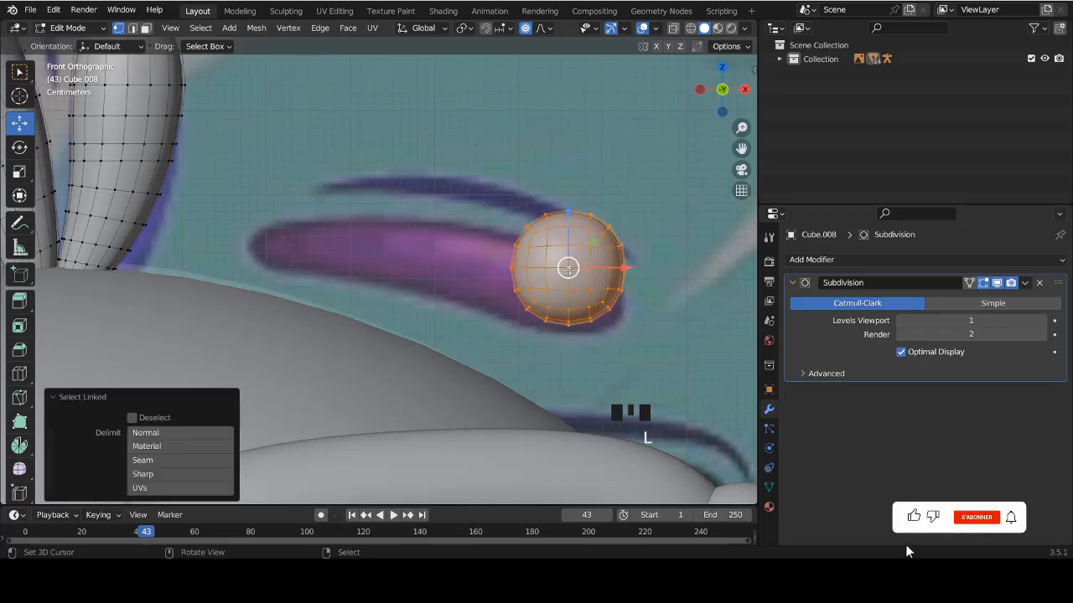
key(p)
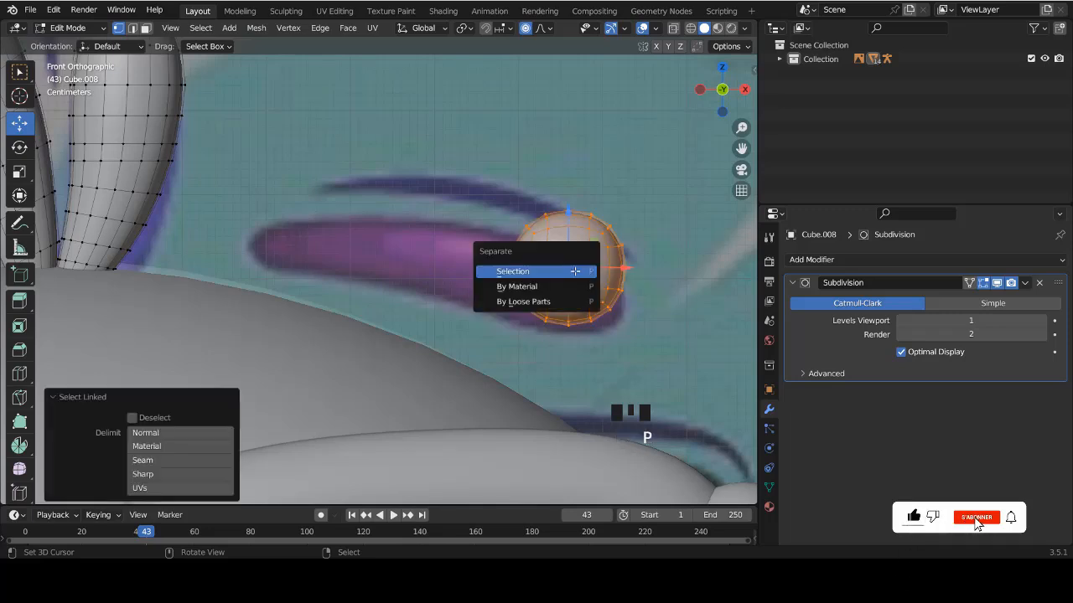
click(574, 271)
right_click(575, 270)
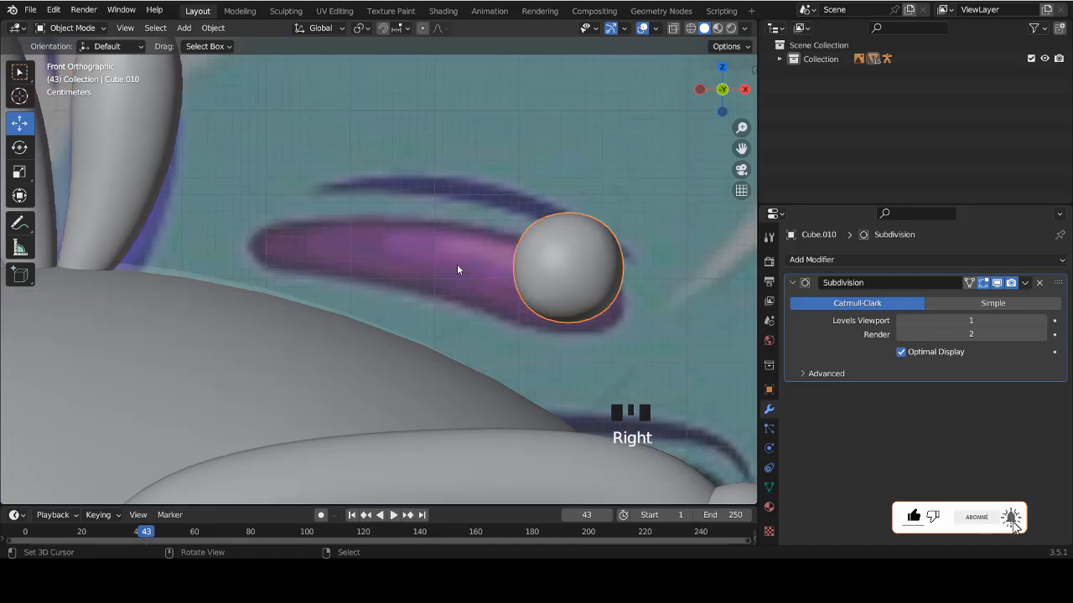
Show the eyebrow sphere's mesh as wireframe in Edit Mode and turn off its Subdivision modifier's viewport display.
scroll(458, 265, down, 6)
scroll(450, 285, up, 6)
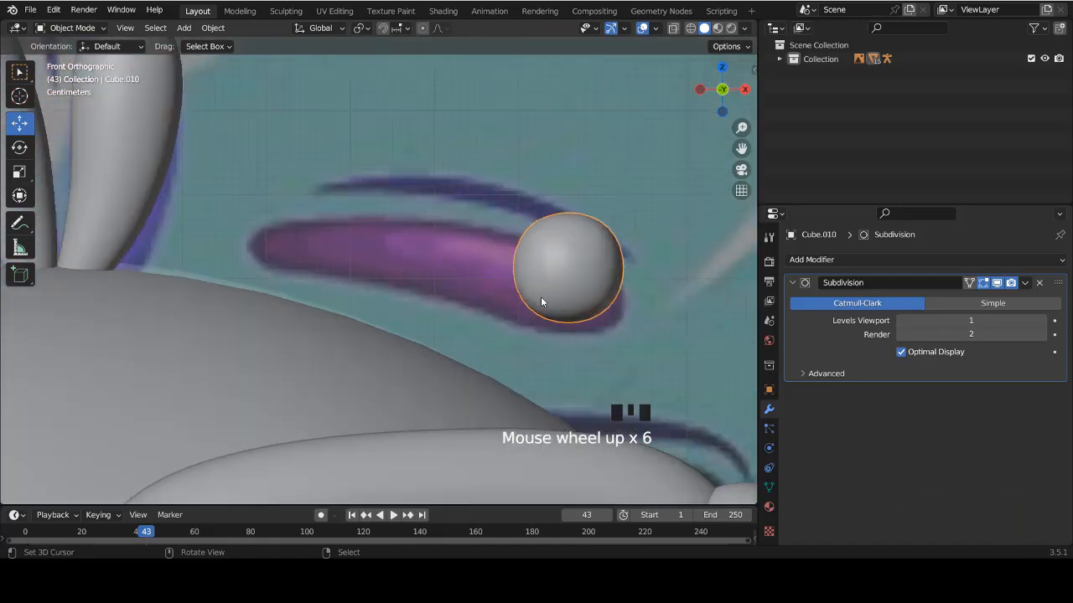
key(Tab)
ctrl+scroll(545, 303, up, 4)
scroll(567, 291, up, 3)
key(shift+z)
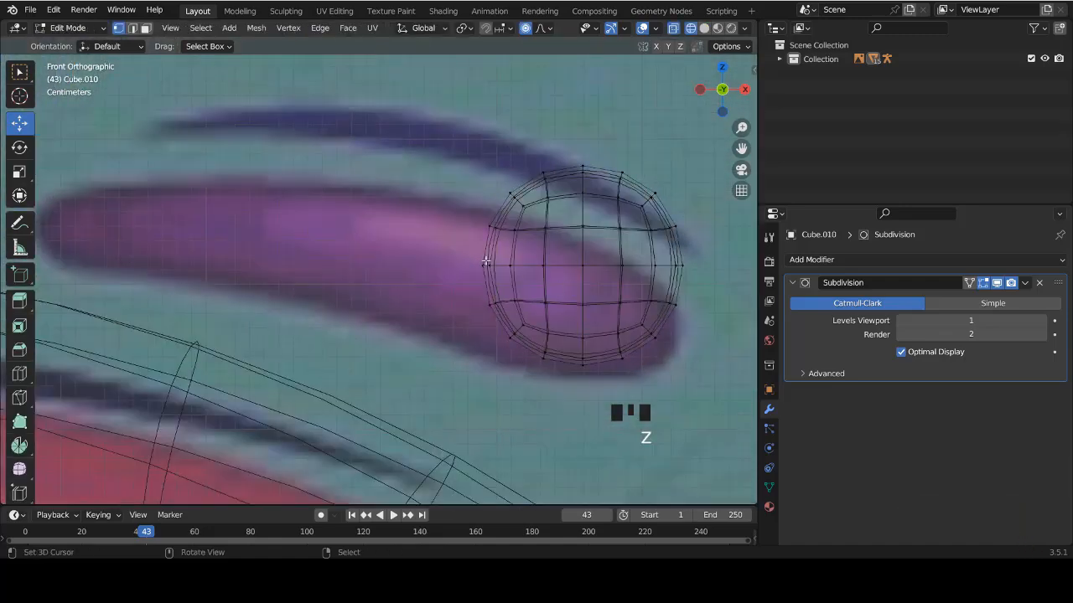
scroll(357, 269, down, 3)
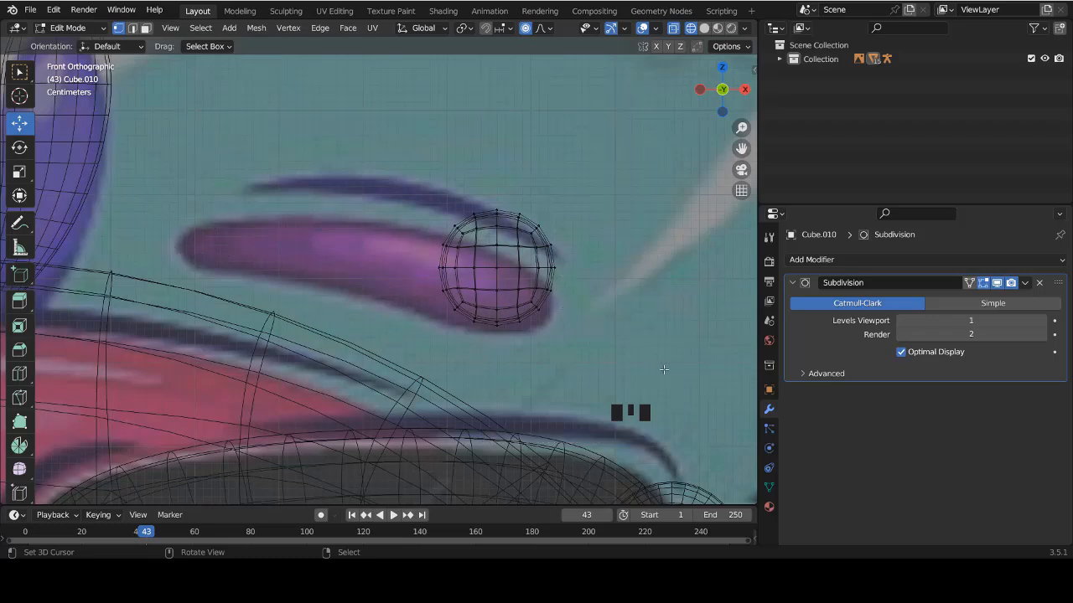
click(997, 283)
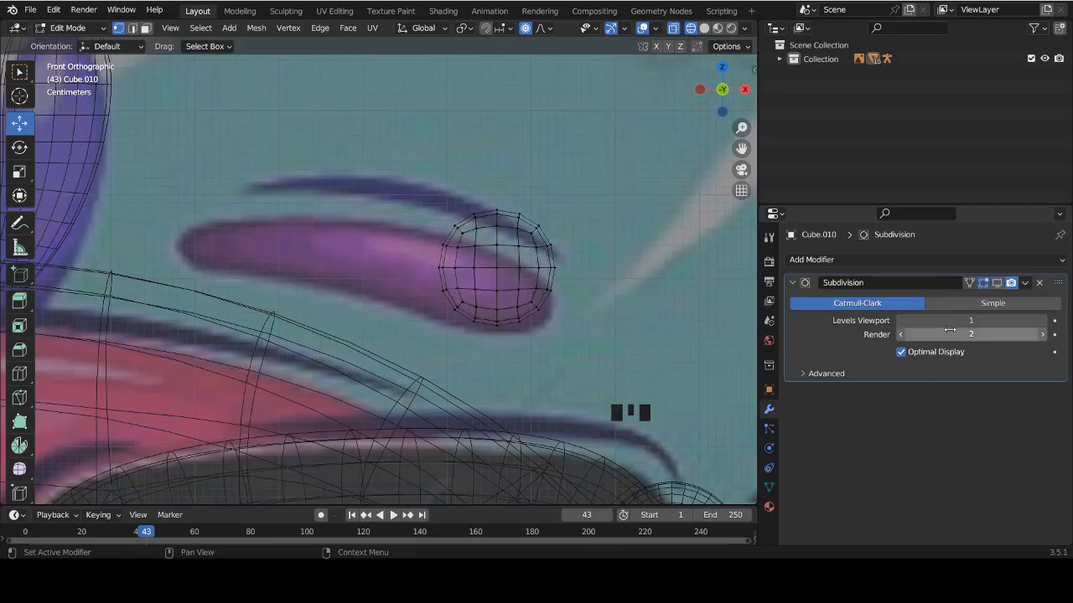
scroll(509, 244, up, 2)
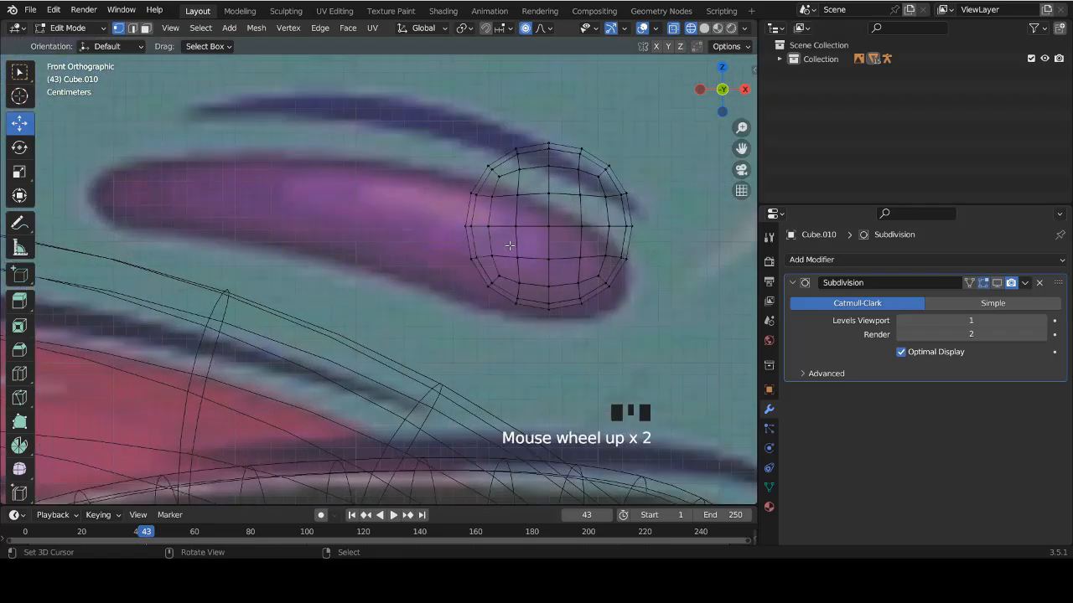
shift+scroll(513, 234, up, 2)
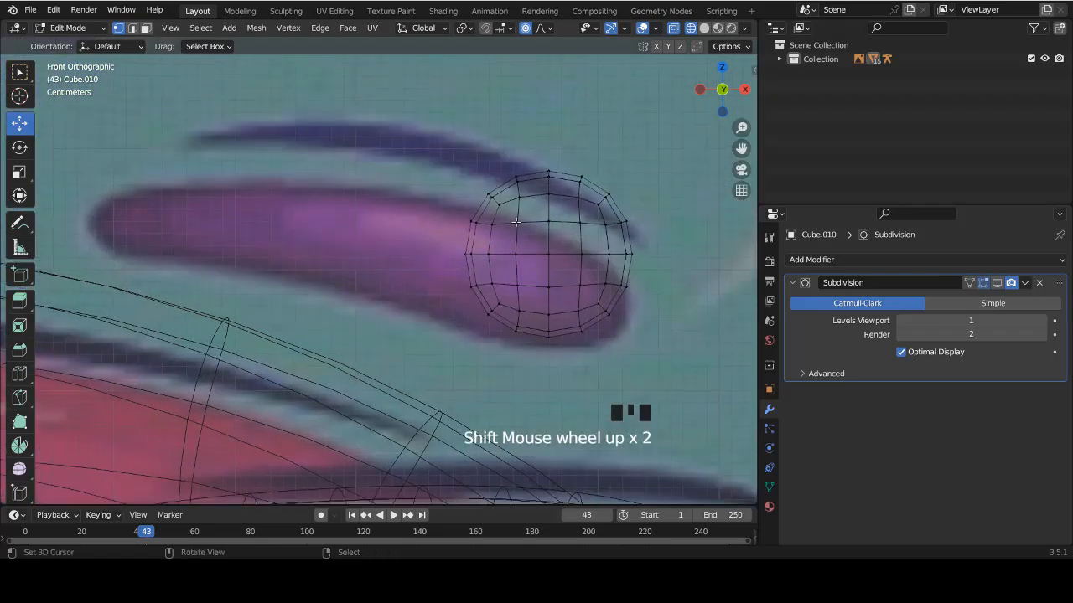
With proportional editing off, move the whole eyebrow sphere about -0.042 m in Z and rotate it 9.14° in the front view.
click(526, 30)
right_click(543, 211)
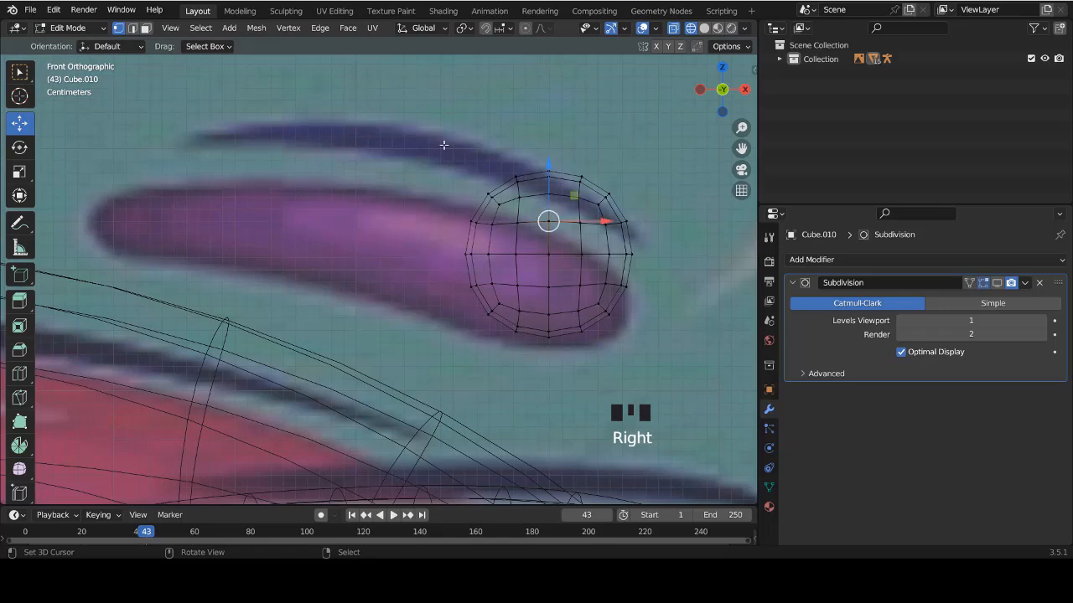
key(b)
drag(444, 146, 616, 355)
key(g)
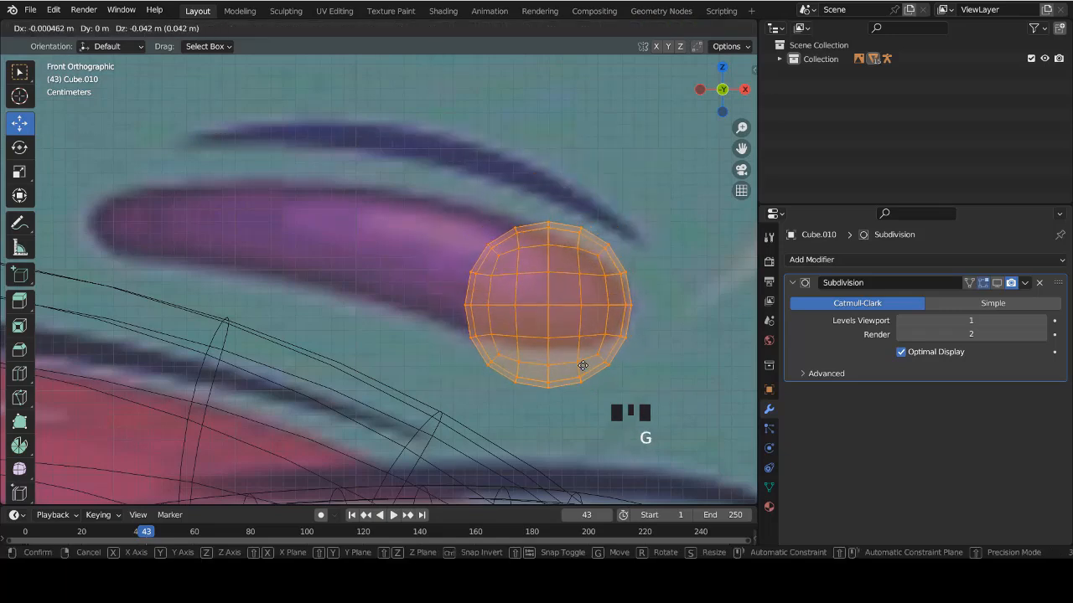
click(589, 362)
key(r)
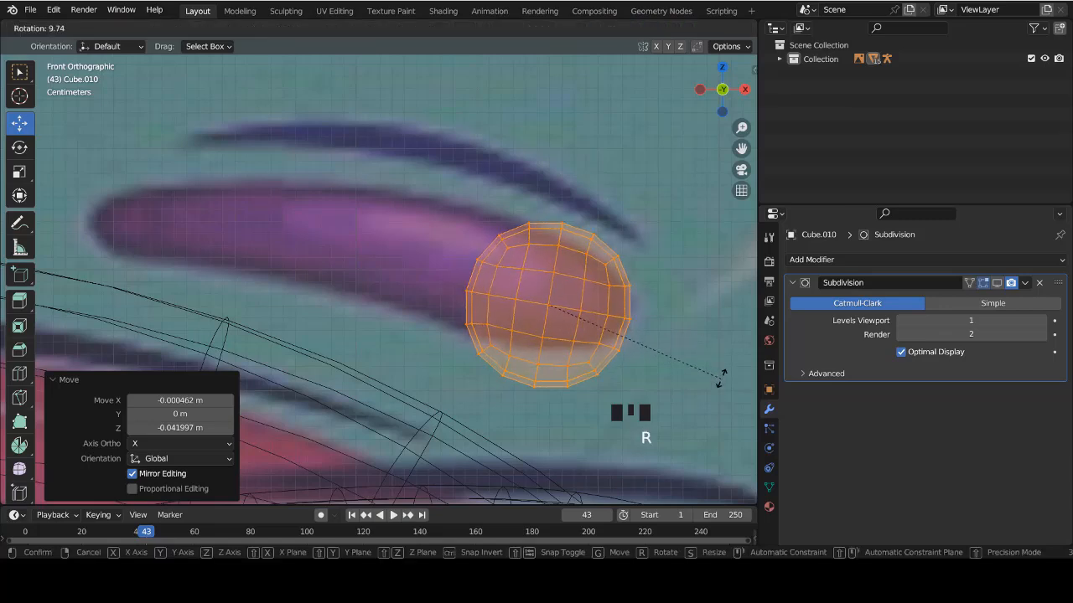
click(720, 377)
Scale the sphere to 0.614 and move it about 0.026 m in X onto the eyebrow's outer end.
key(s)
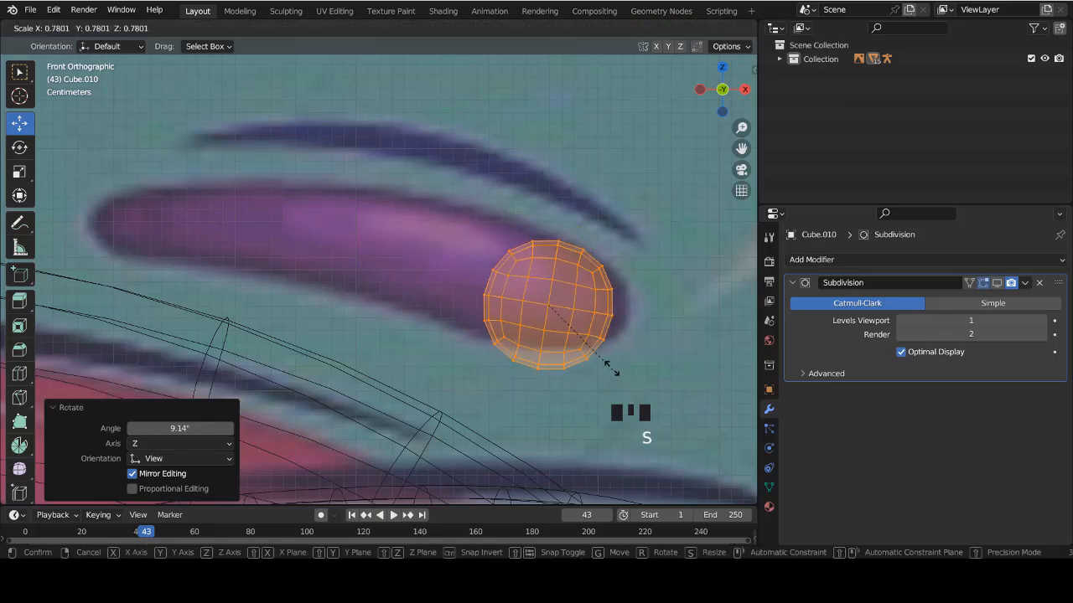
click(600, 354)
key(g)
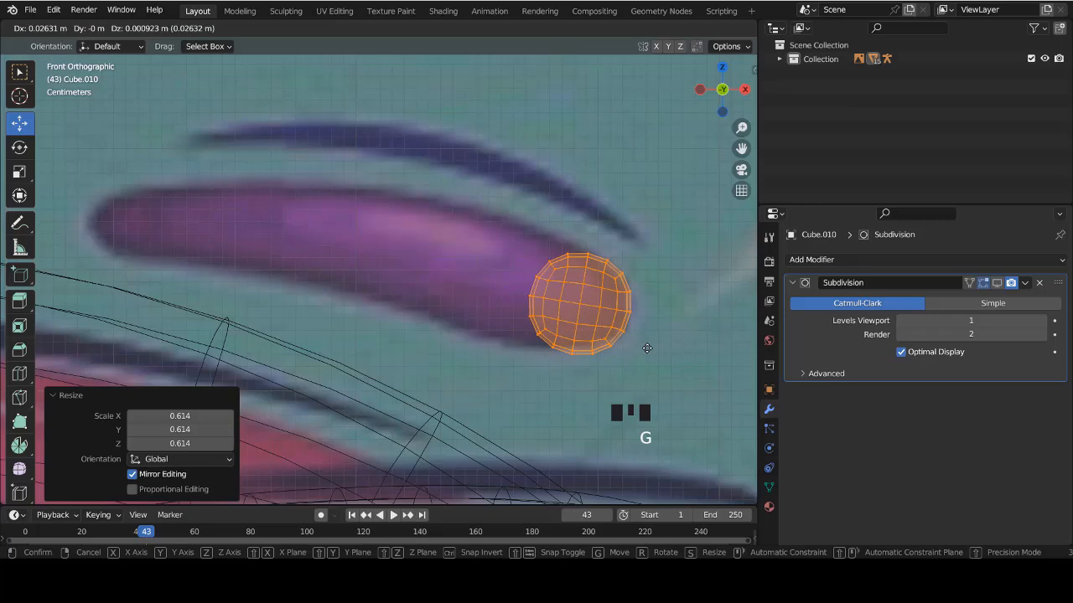
click(618, 351)
Delete the vertices of the sphere's inner half, keeping a rounded cap at the eyebrow's outer end.
ctrl+scroll(617, 350, up, 2)
scroll(581, 308, up, 1)
scroll(580, 309, up, 1)
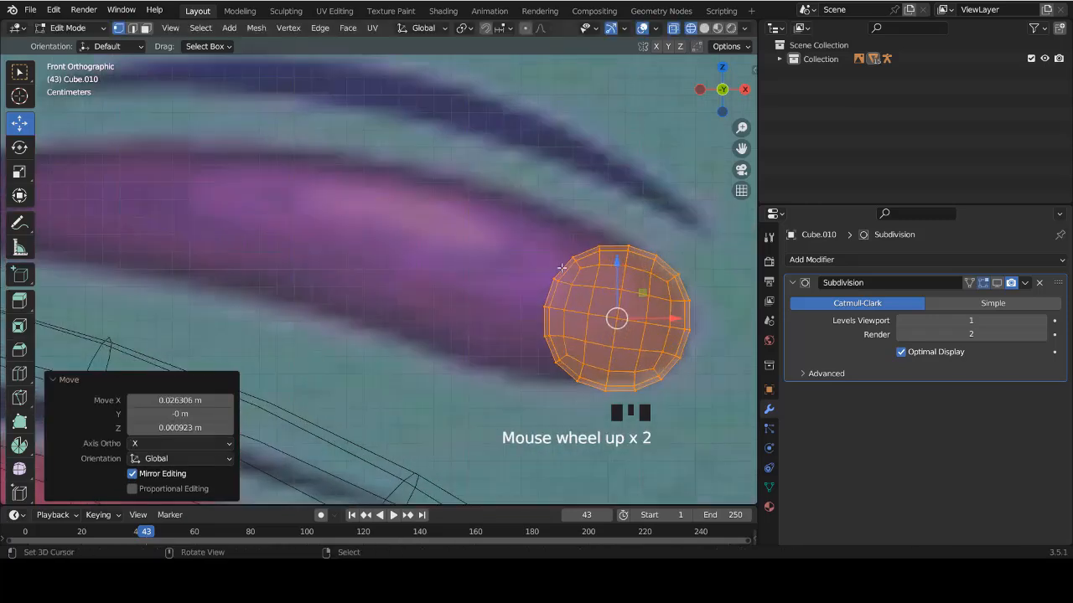
right_click(560, 260)
key(c)
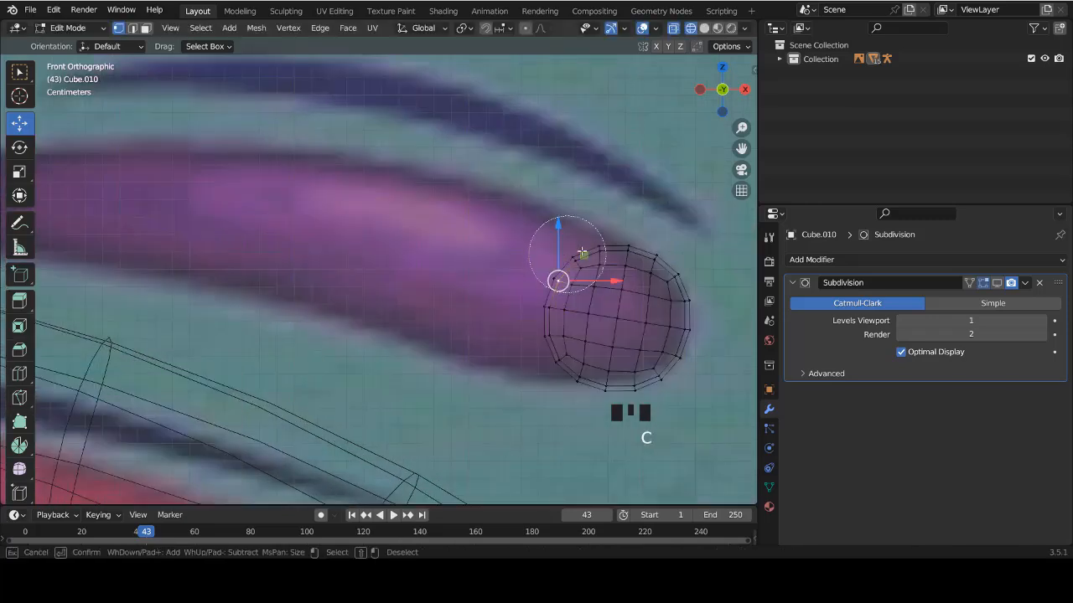
mouse_move(582, 216)
mouse_down()
mouse_move(546, 306)
mouse_move(551, 338)
mouse_up()
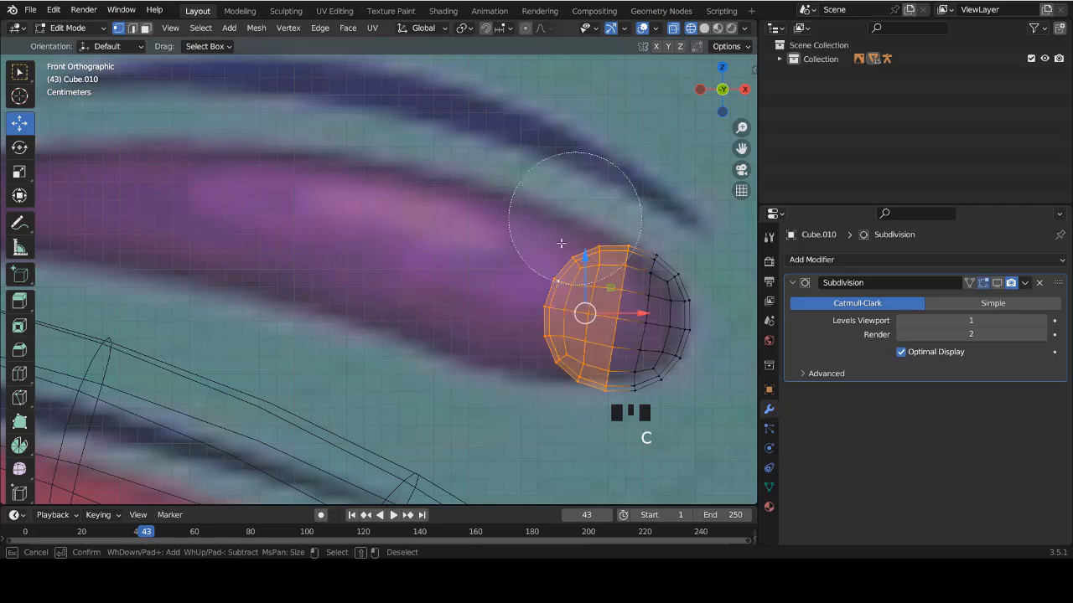
right_click(532, 361)
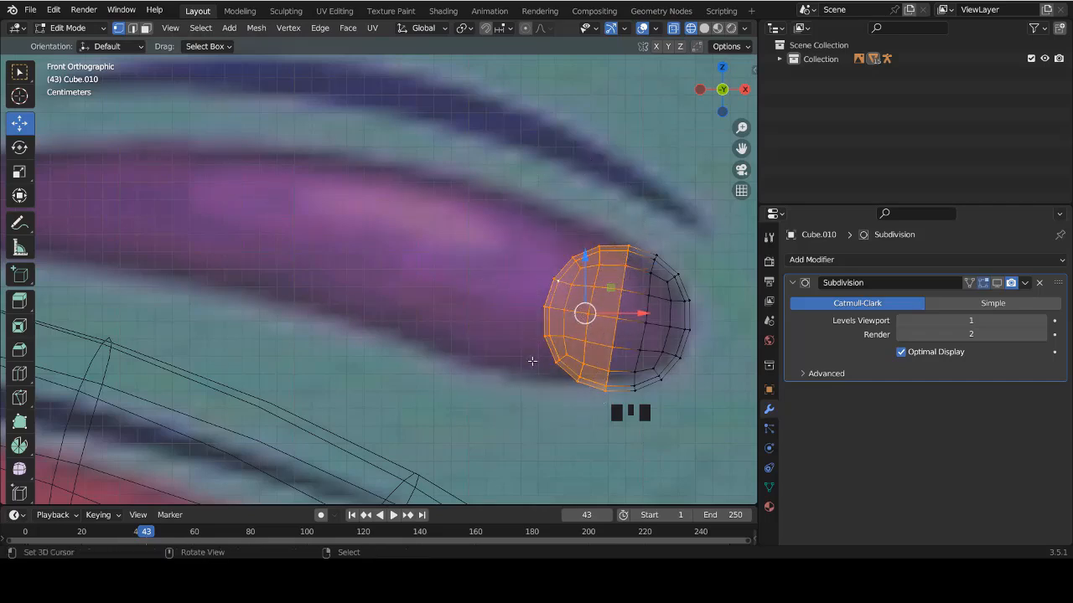
key(x)
click(486, 298)
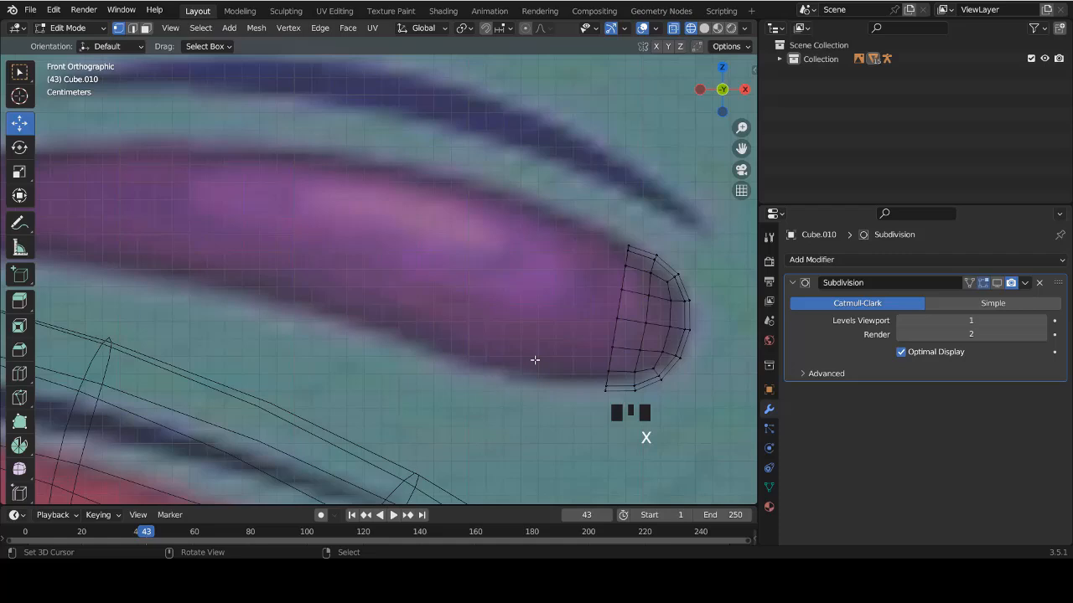
Extrude the cap's open edge loop about -0.036 m in X and 0.008 m in Z, and scale it to 1.088.
alt+right_click(614, 334)
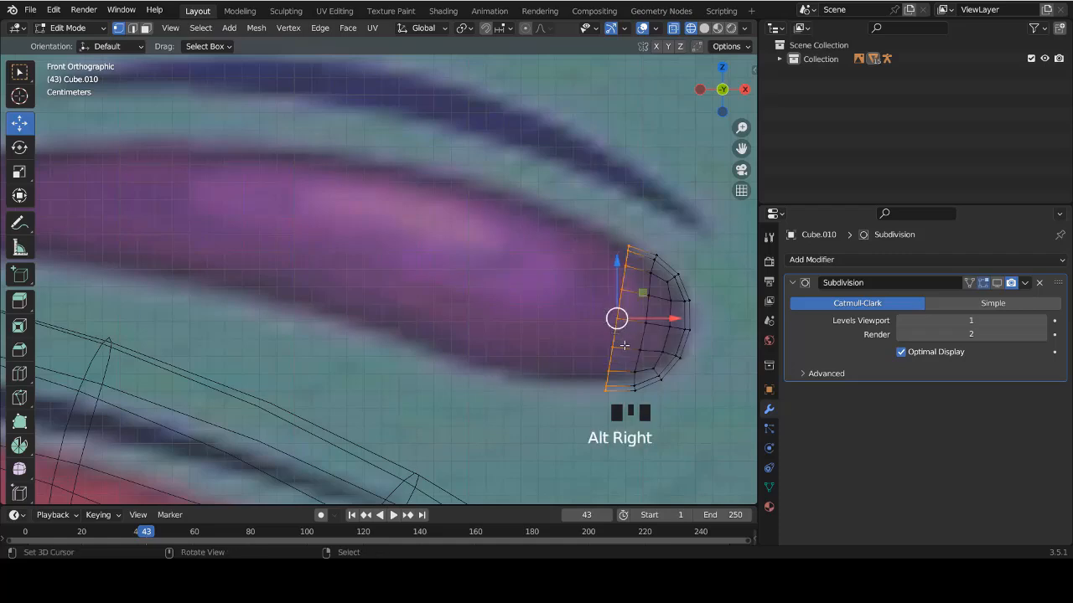
key(e)
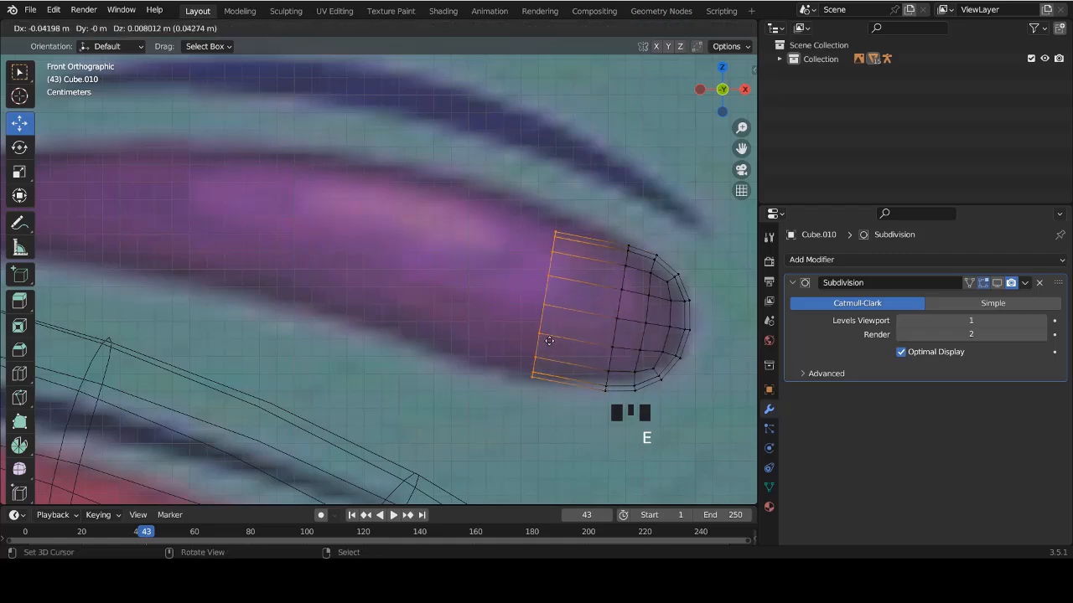
click(561, 343)
key(s)
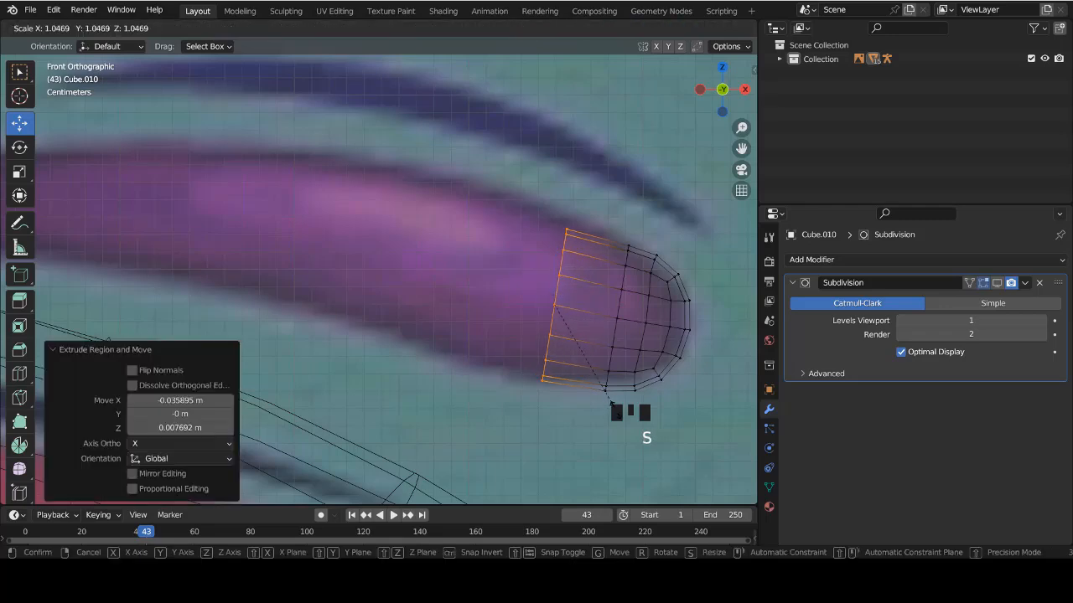
click(605, 389)
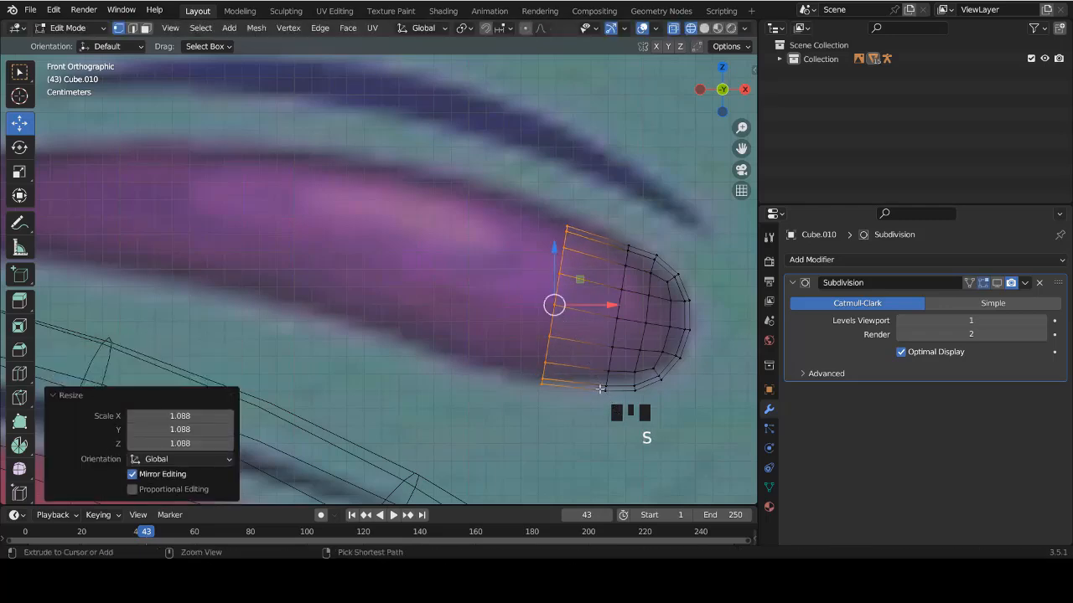
Extrude the open loop about -0.049 m in X and 0.014 m in Z along the eyebrow, and lower it about 0.002 m.
ctrl+scroll(599, 385, down, 3)
key(e)
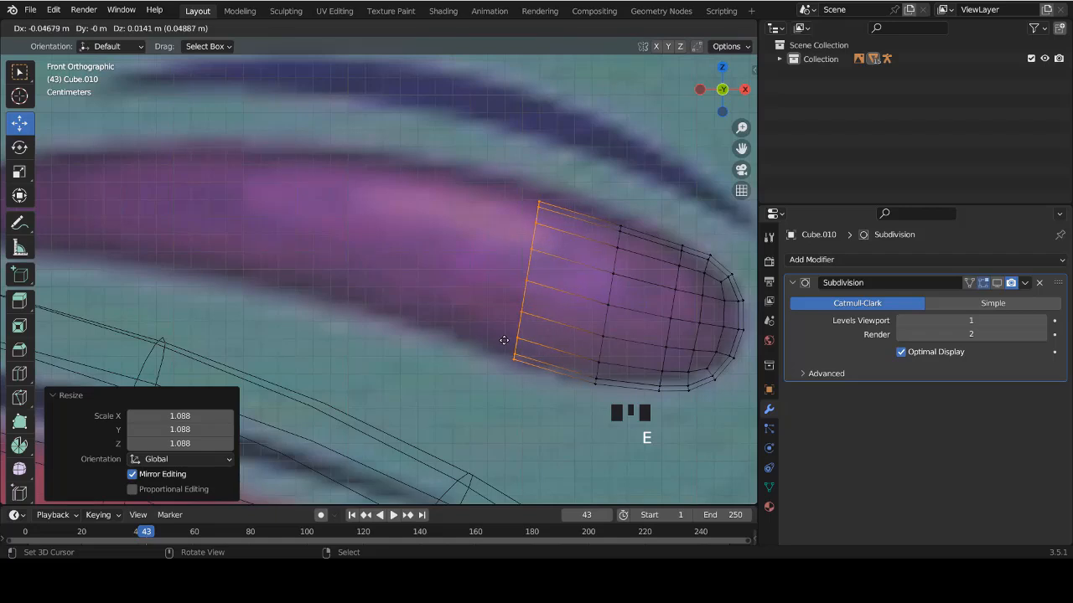
click(503, 340)
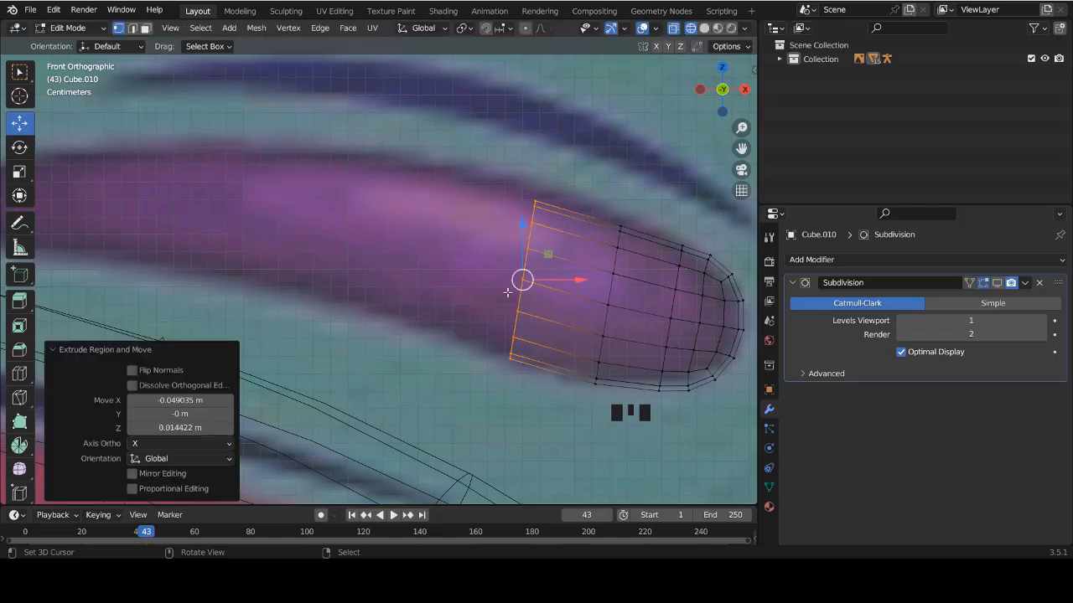
drag(529, 224, 513, 233)
Extrude the open loop about -0.059 m in X and 0.018 m in Z along the eyebrow, and scale it to 0.860.
ctrl+scroll(512, 239, down, 2)
key(e)
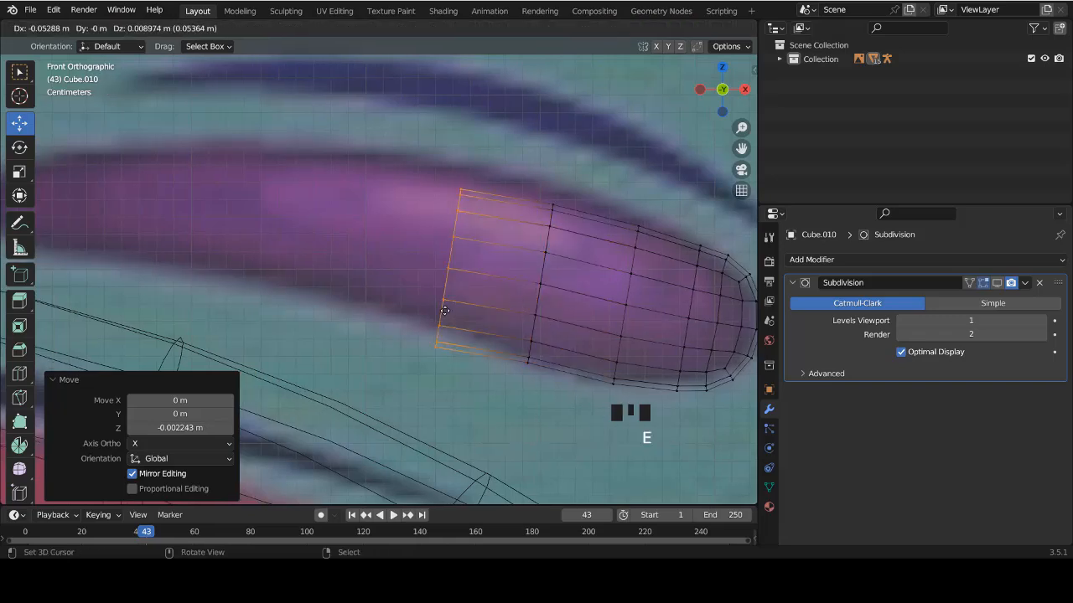
click(443, 301)
key(s)
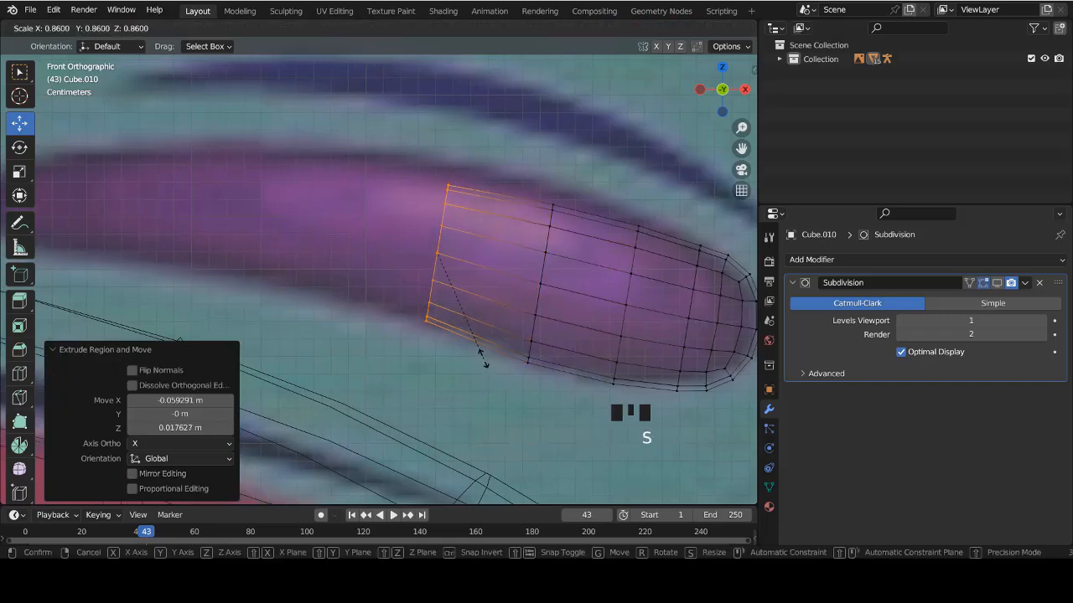
click(484, 363)
Extrude the open loop another -0.066 m or so in X and 0.016 m in Z, and scale it to 0.848.
ctrl+scroll(491, 252, down, 5)
key(e)
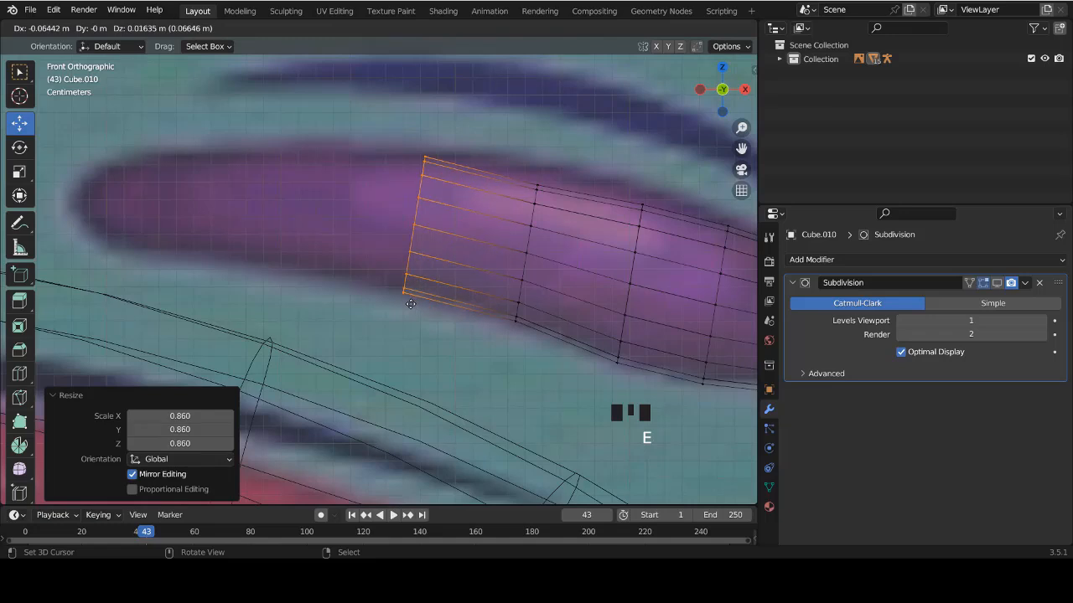
click(411, 303)
key(s)
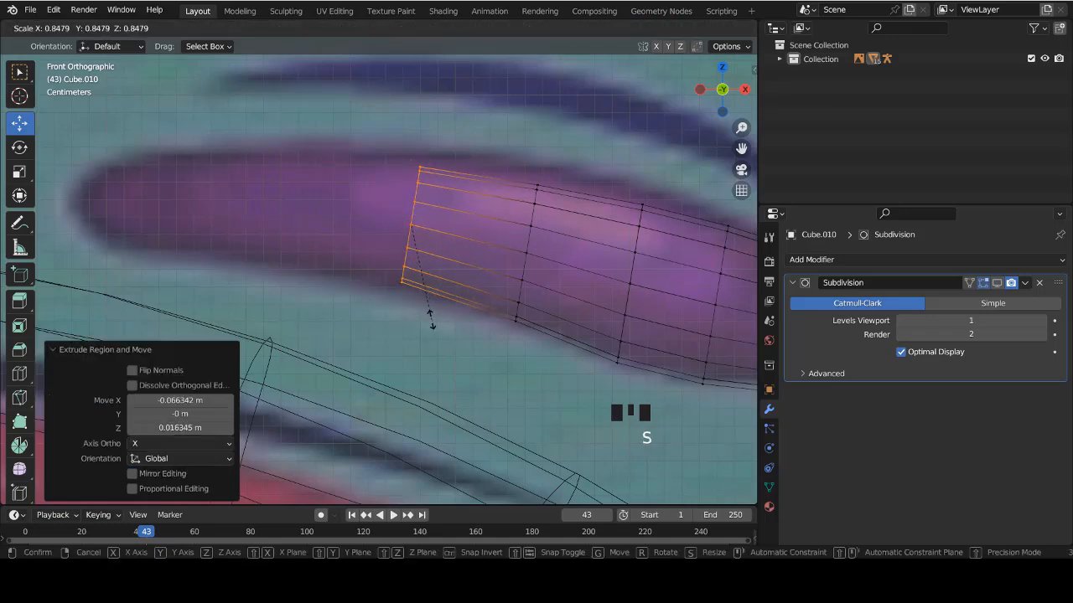
click(431, 317)
Extrude the open loop about -0.080 m in X and 0.006 m in Z, and scale it to 0.773.
ctrl+scroll(467, 223, down, 3)
key(e)
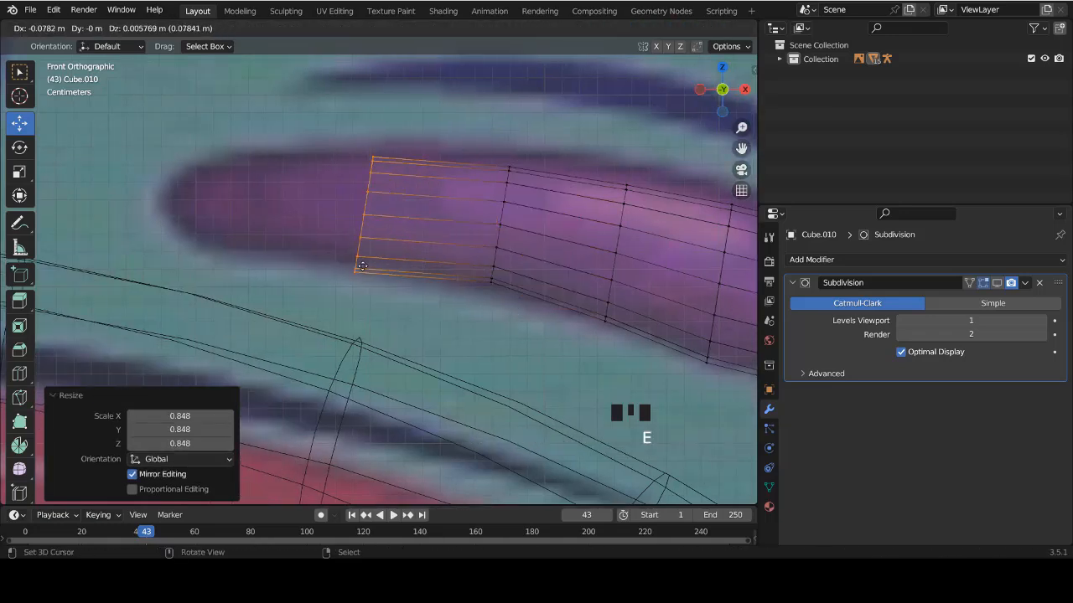
click(362, 266)
key(s)
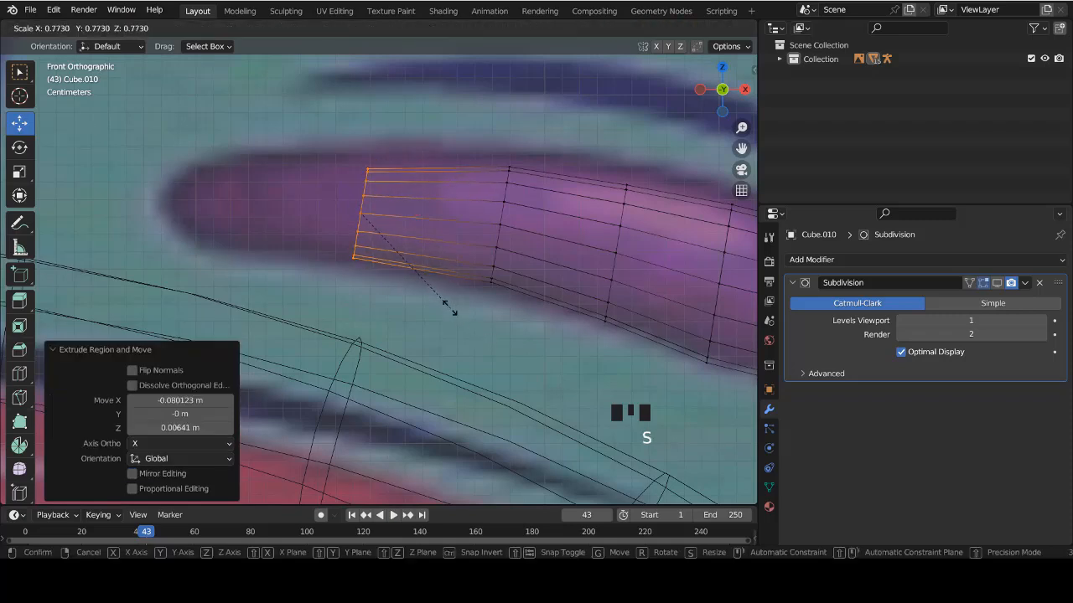
click(450, 308)
Raise the open loop about 0.007 m in Z and scale it to 1.047 to match the reference eyebrow.
key(g)
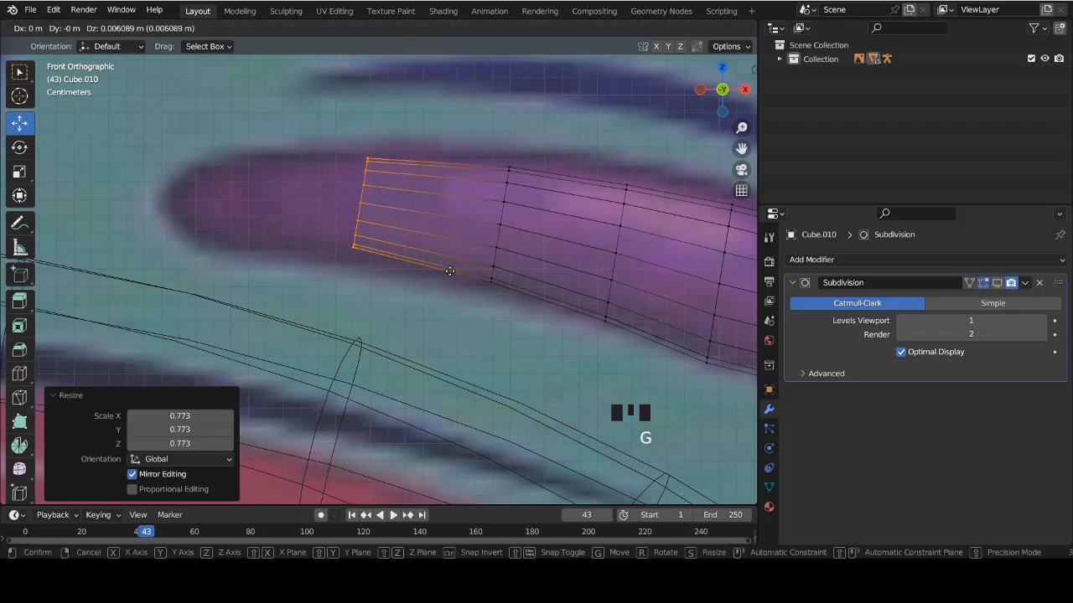
click(450, 271)
key(s)
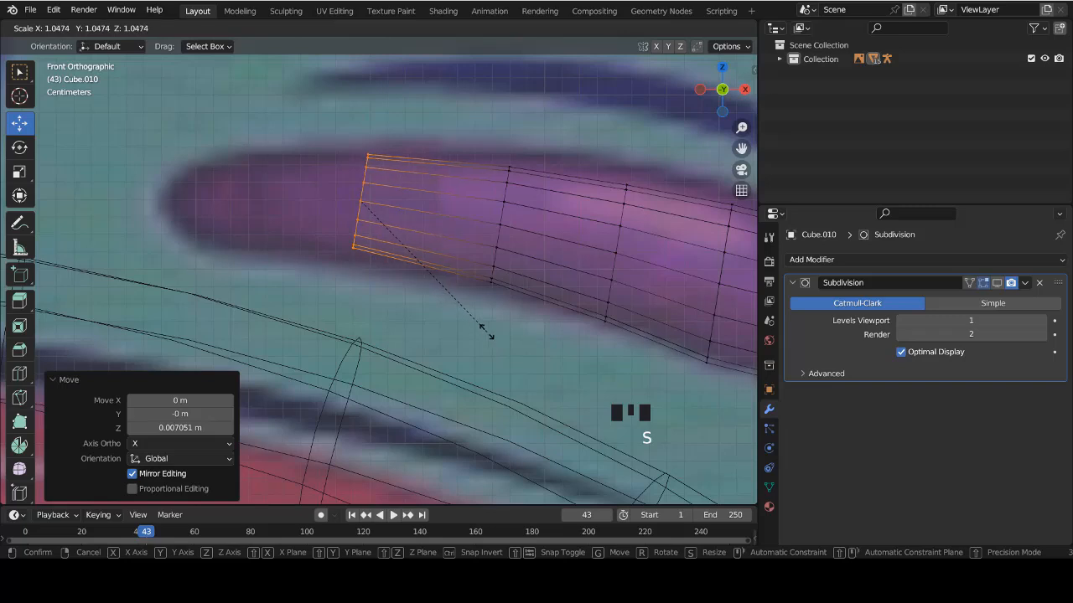
click(486, 331)
Extrude the open loop about -0.108 m in X and -0.001 m in Z to the eyebrow's inner end, and scale it to 0.664.
key(e)
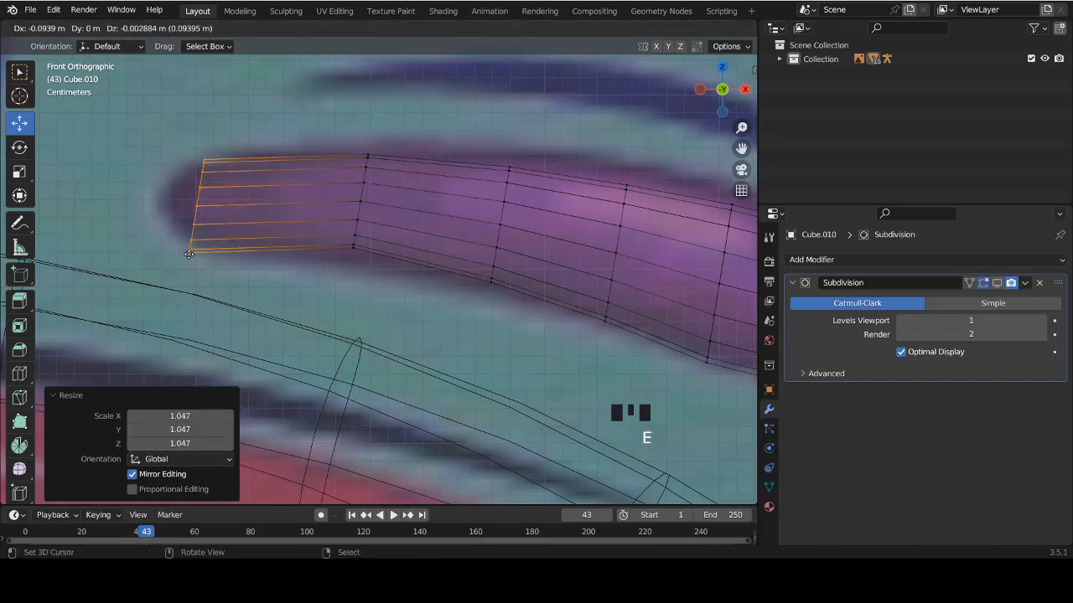
click(173, 251)
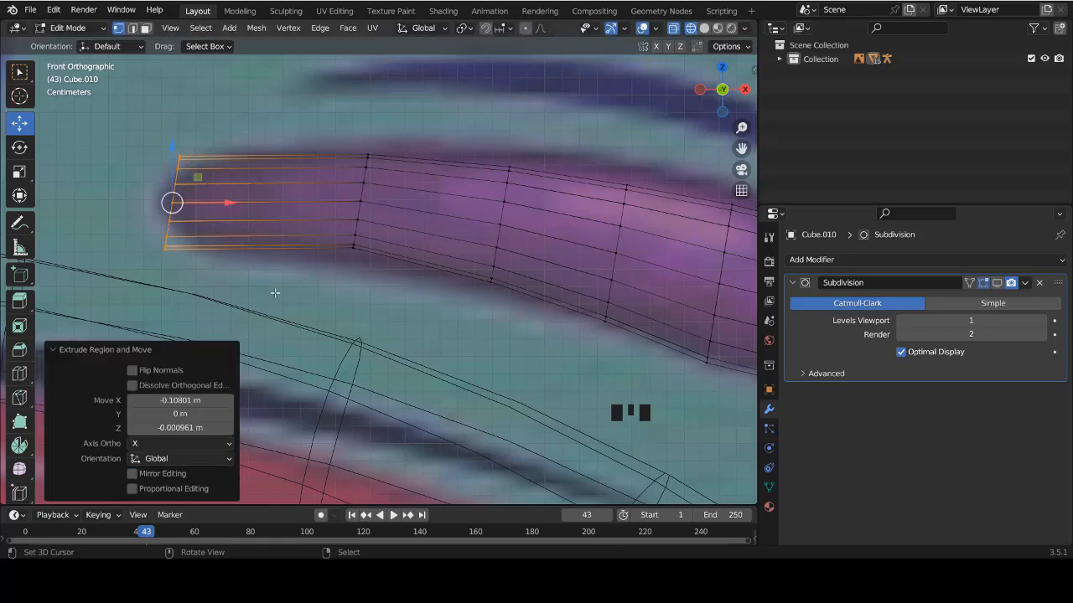
key(s)
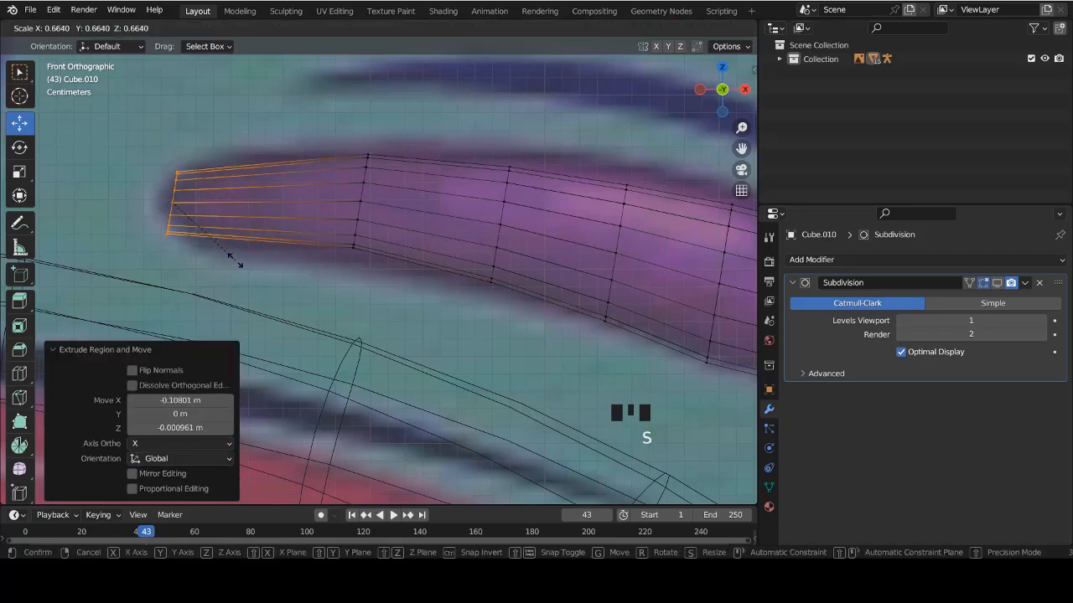
click(234, 262)
Bevel the edge loop next to the eyebrow's inner end with a width of about 0.038 m and two segments, and deselect everything.
scroll(322, 234, down, 3)
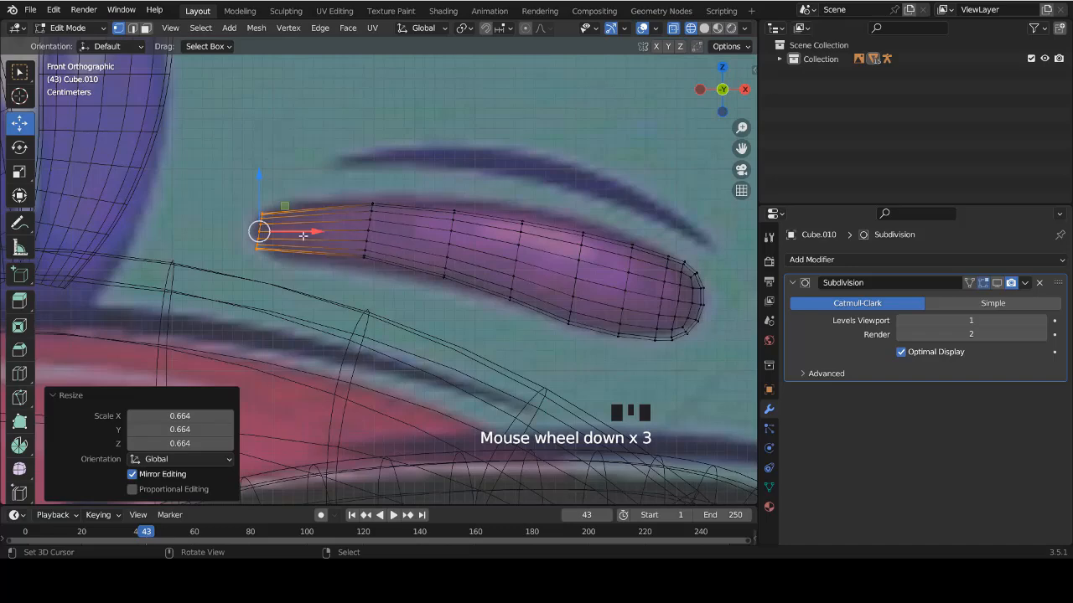
key(z)
scroll(360, 248, up, 2)
alt+right_click(360, 229)
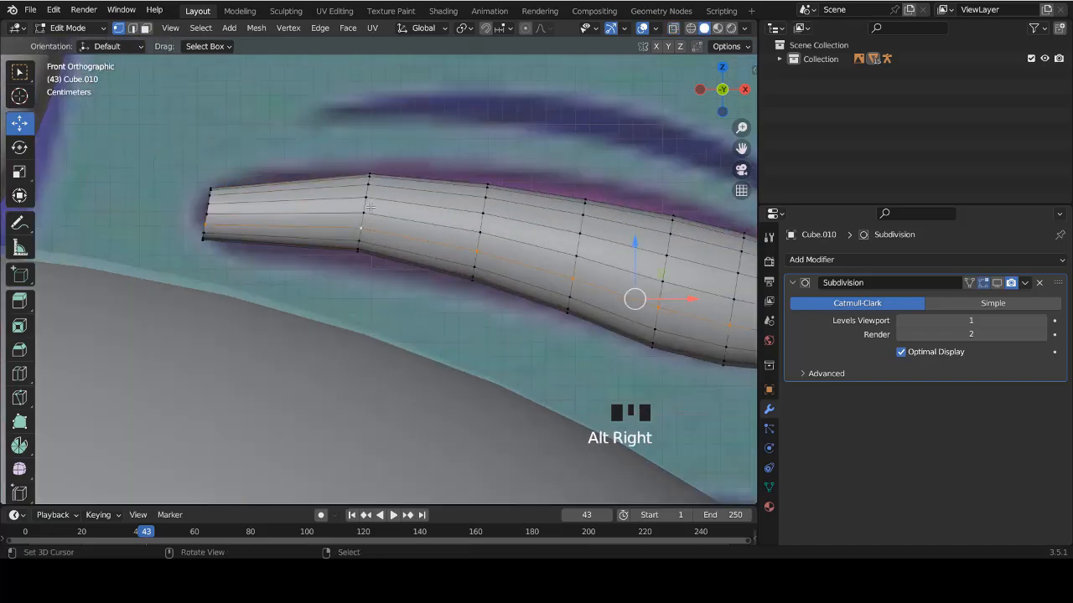
alt+right_click(366, 195)
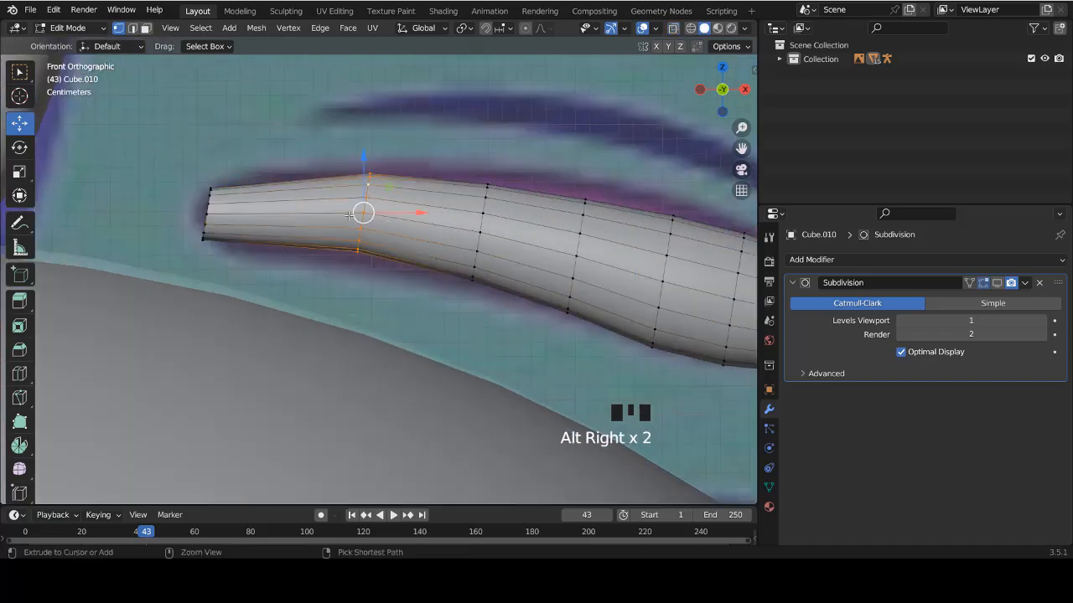
key(ctrl+b)
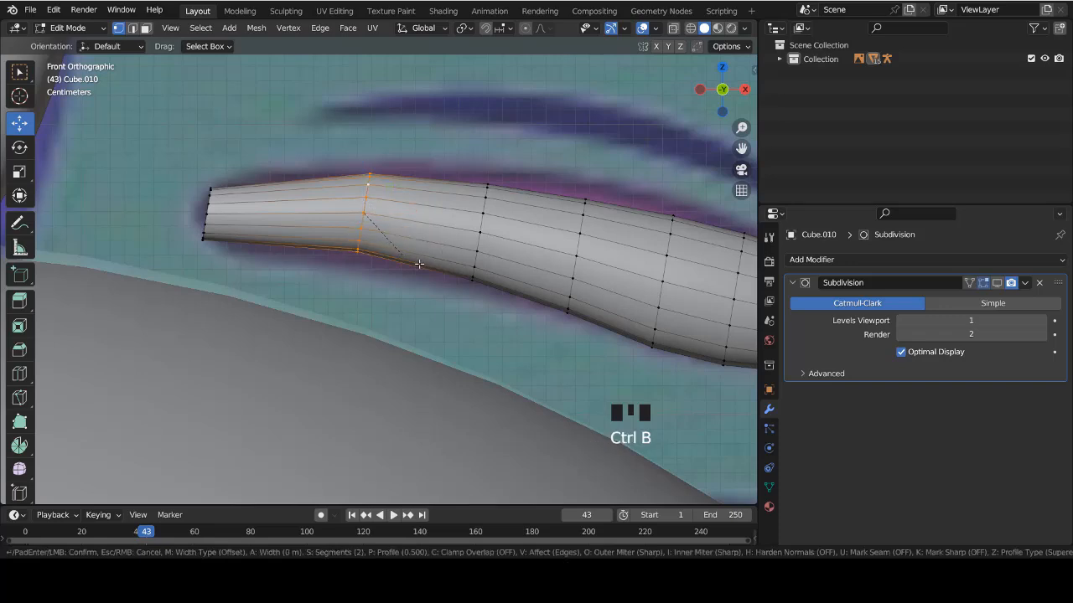
click(455, 278)
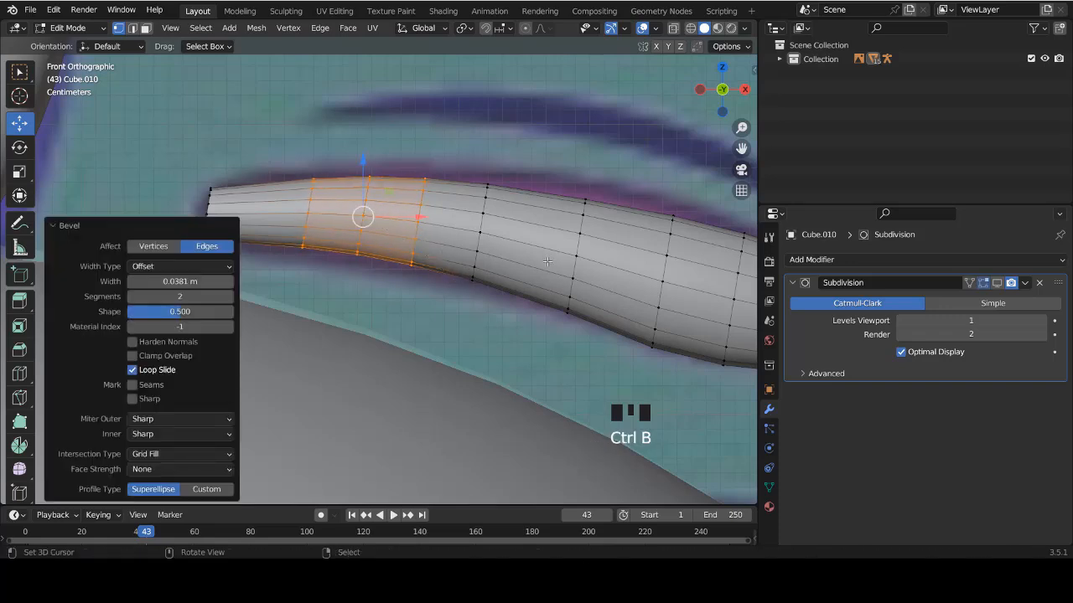
key(a)
key(a)
Extrude the open loop at the eyebrow's inner end about -0.010 m in X and 0.003 m in Z, and scale it down to about half.
scroll(509, 295, down, 3)
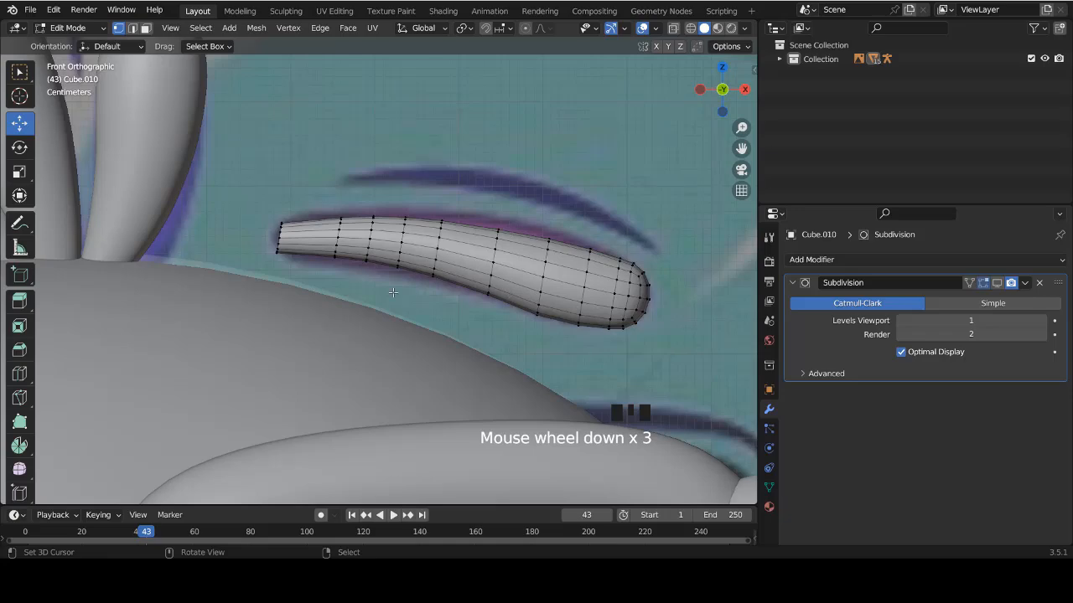
ctrl+scroll(393, 292, down, 3)
scroll(369, 235, up, 5)
ctrl+scroll(351, 184, down, 4)
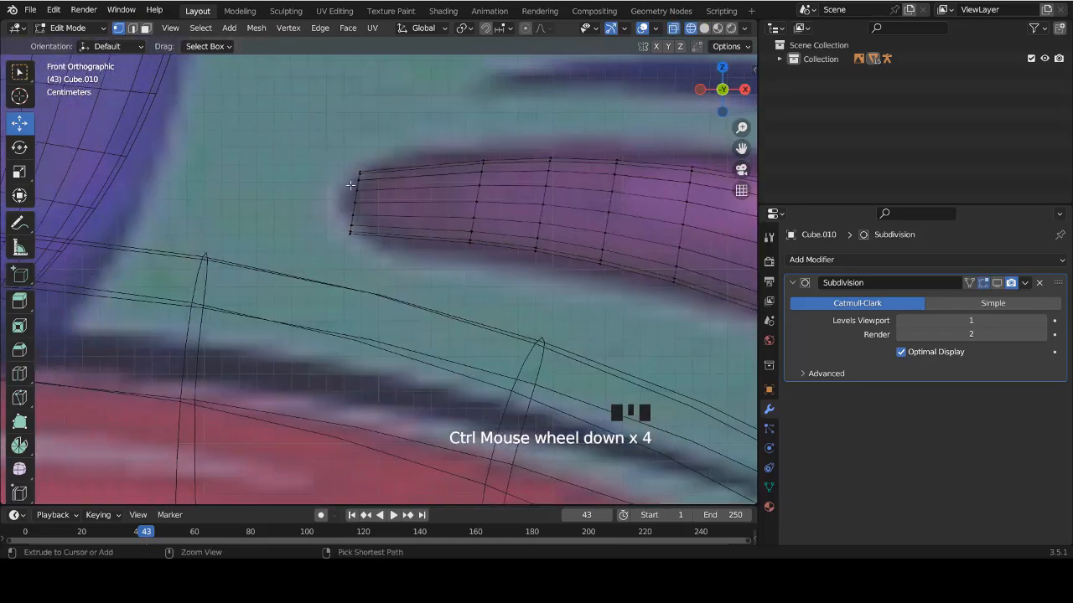
shift+scroll(350, 184, up, 5)
scroll(318, 268, up, 3)
alt+right_click(335, 282)
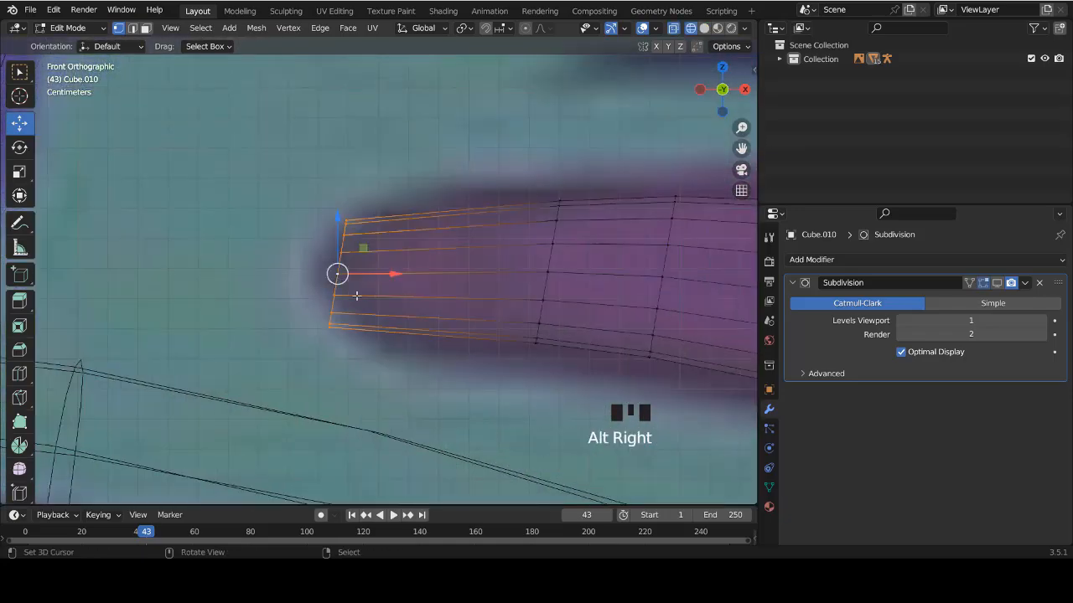
key(e)
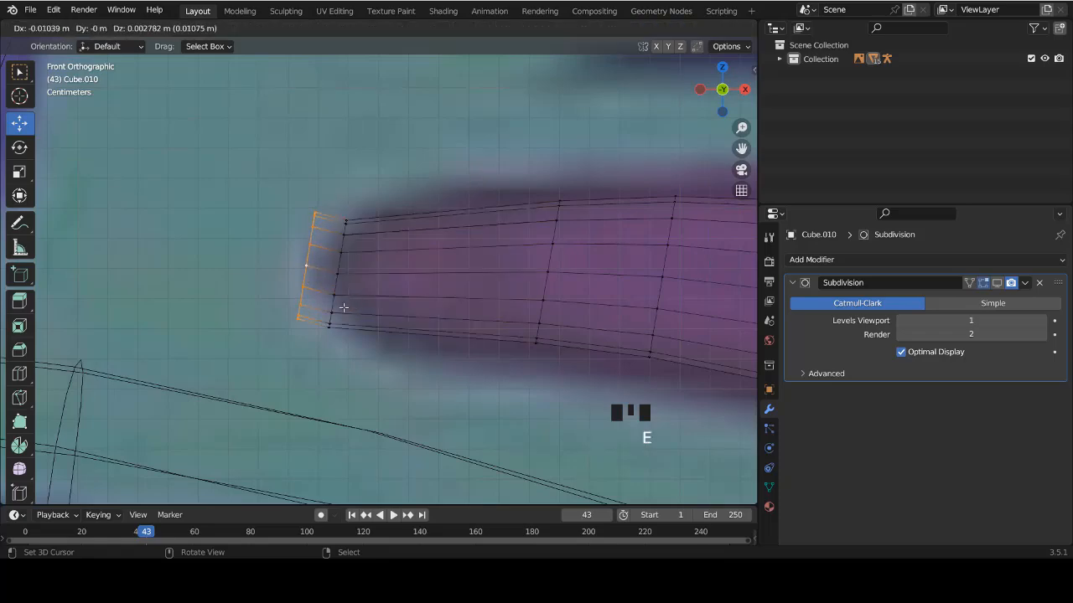
click(337, 304)
key(s)
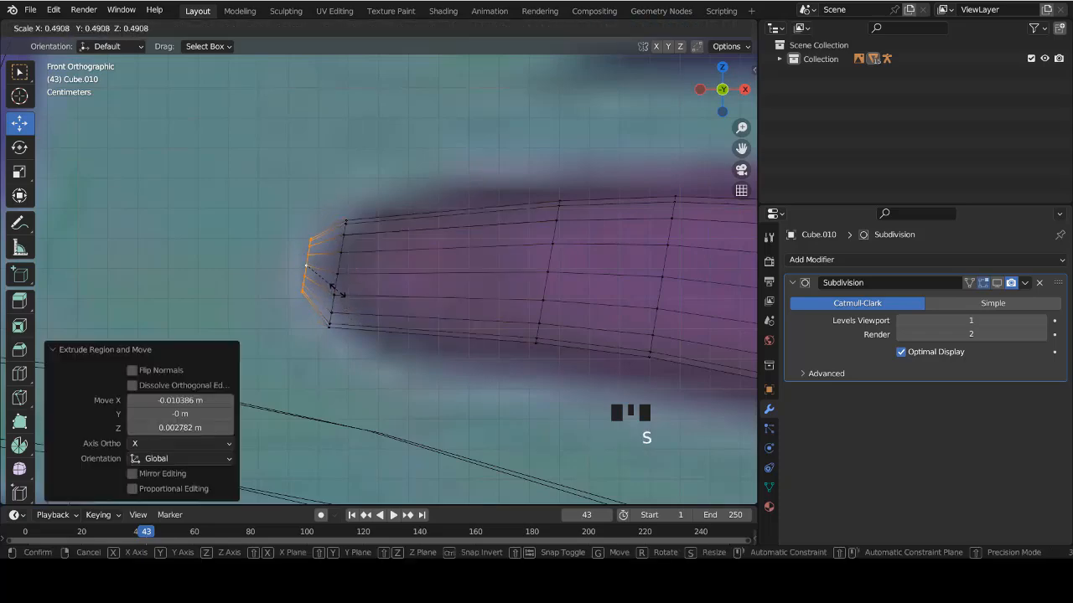
click(332, 286)
Extrude the tip's open loop slightly outward once more and scale it down to narrow the opening.
key(e)
click(316, 280)
key(s)
click(301, 268)
Extrude the tip's small opening in place, scale it to about 0.75, and move it about -0.0009 m in X.
middle_drag(315, 275, 426, 315)
scroll(427, 316, up, 3)
key(e)
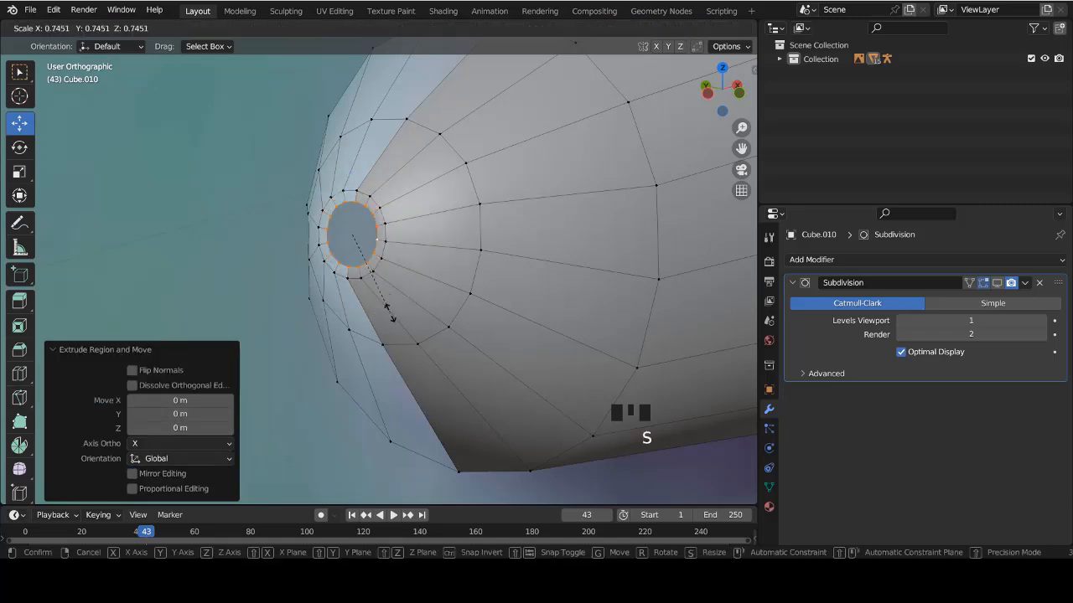
click(390, 316)
scroll(377, 251, up, 4)
middle_drag(381, 184, 367, 144)
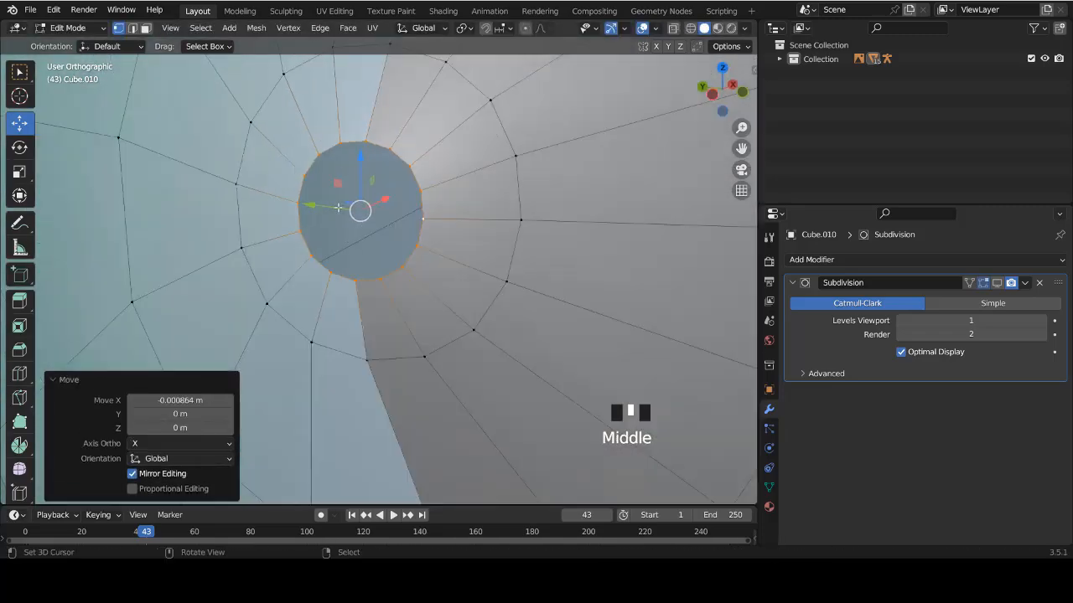
Select the rim vertices along the front half of the tip's opening, from its uppermost to its lowermost vertex.
right_click(365, 141)
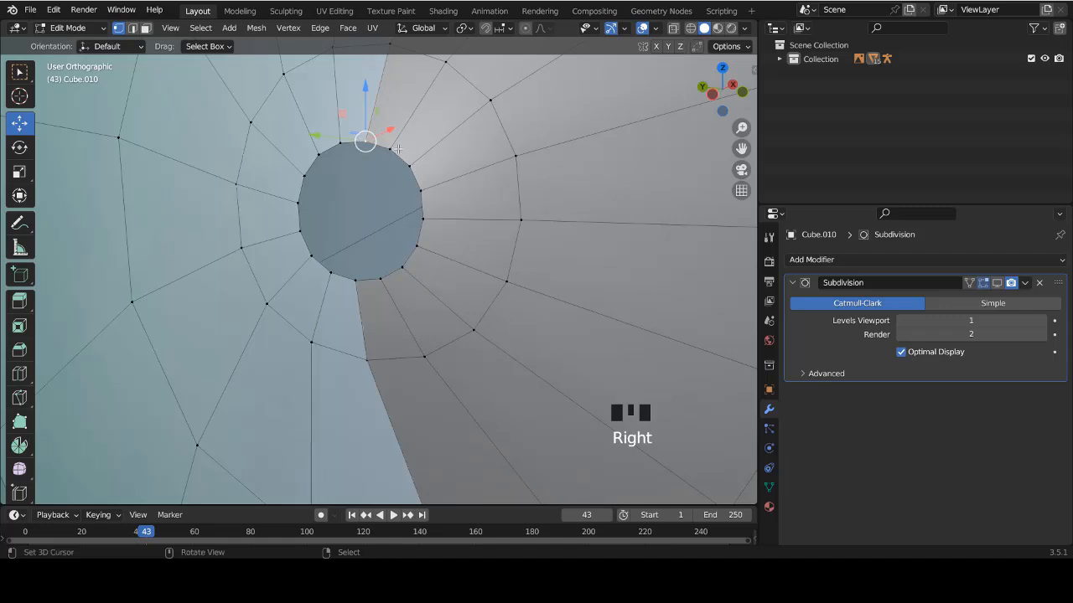
shift+right_click(432, 167)
shift+right_click(427, 177)
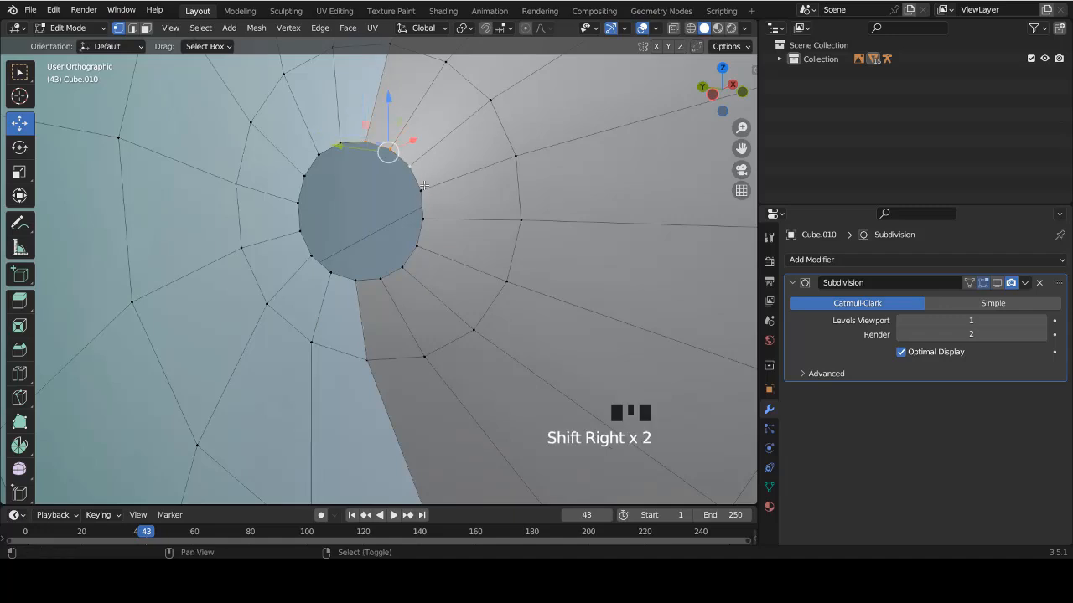
shift+right_click(424, 220)
shift+right_click(419, 248)
shift+right_click(403, 267)
shift+right_click(381, 279)
shift+right_click(359, 290)
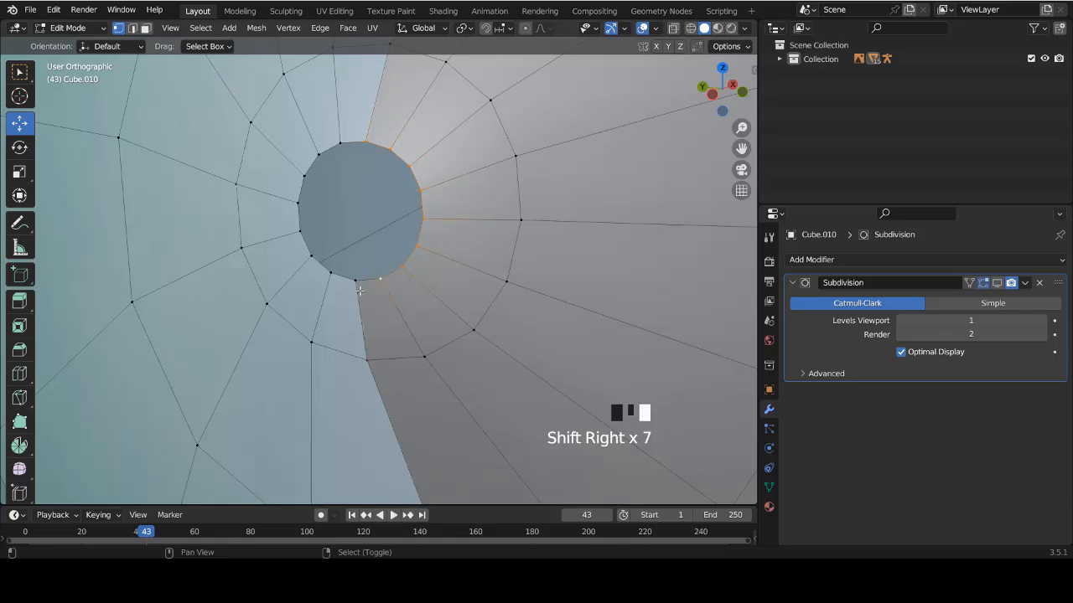
Select the remaining rim vertices around the hole at the eyebrow's thin tip and close it with Grid Fill.
shift+right_click(355, 283)
shift+right_click(330, 274)
shift+right_click(310, 257)
shift+right_click(293, 227)
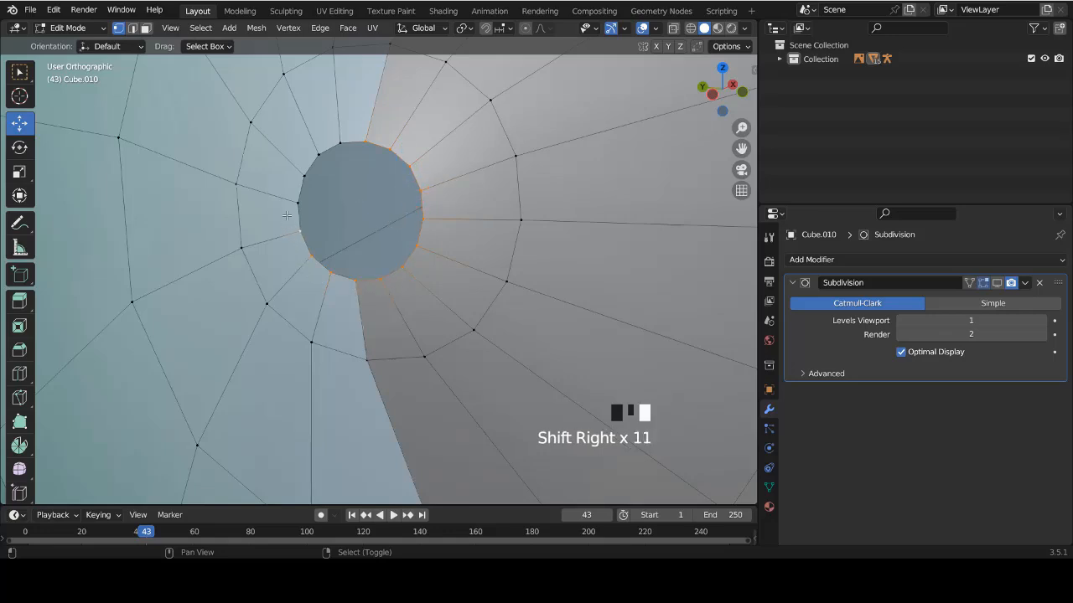
shift+right_click(298, 204)
shift+right_click(303, 176)
shift+right_click(318, 154)
shift+right_click(340, 143)
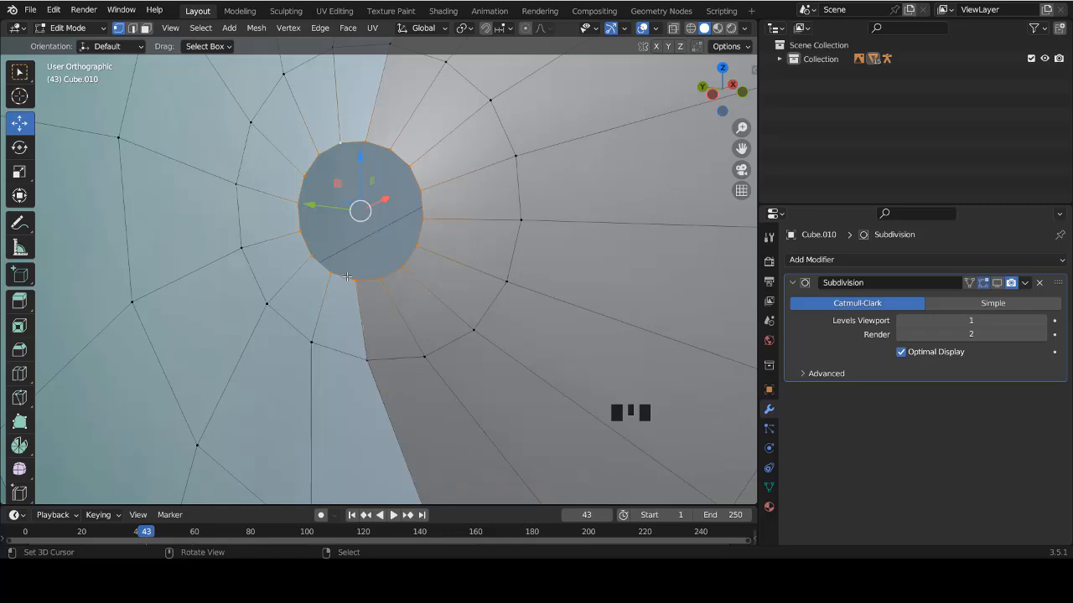
key(ctrl+f)
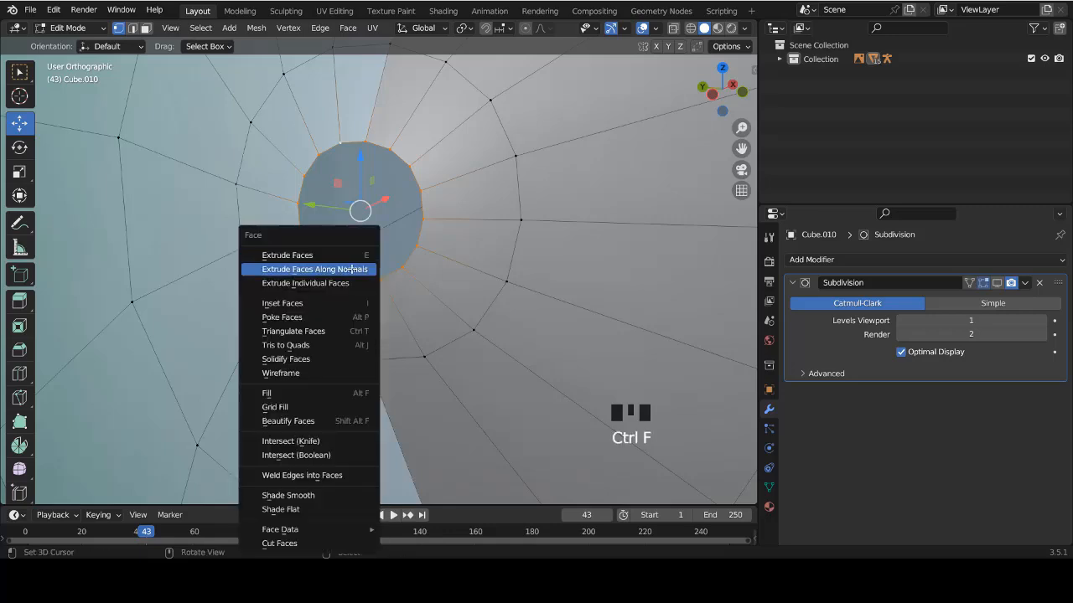
click(285, 407)
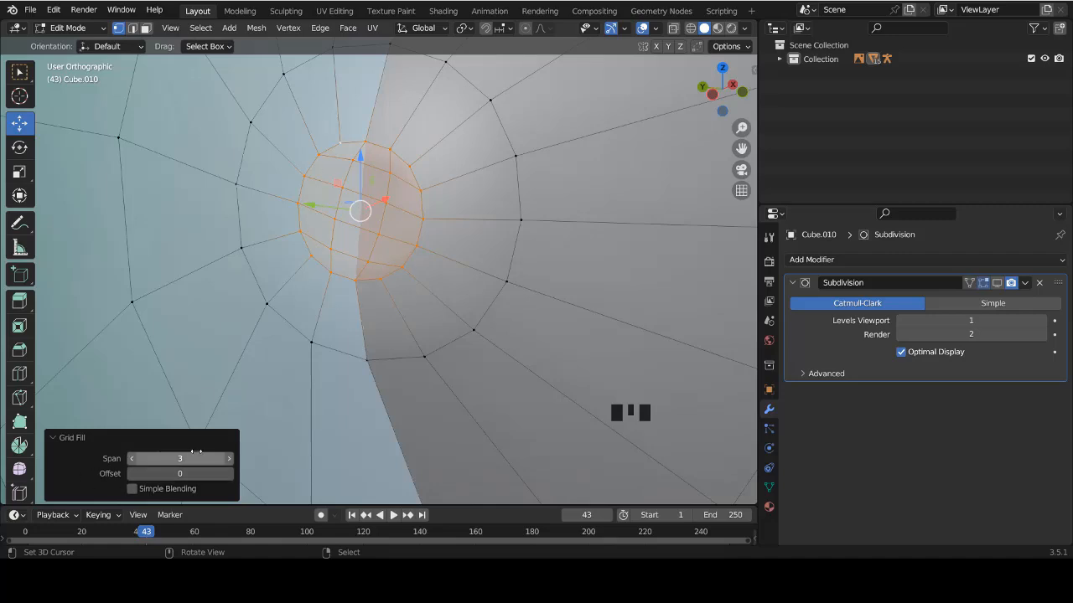
Try Grid Fill spans from 1 to 7 and settle on an evenly divided grid across the tip.
click(226, 457)
click(227, 458)
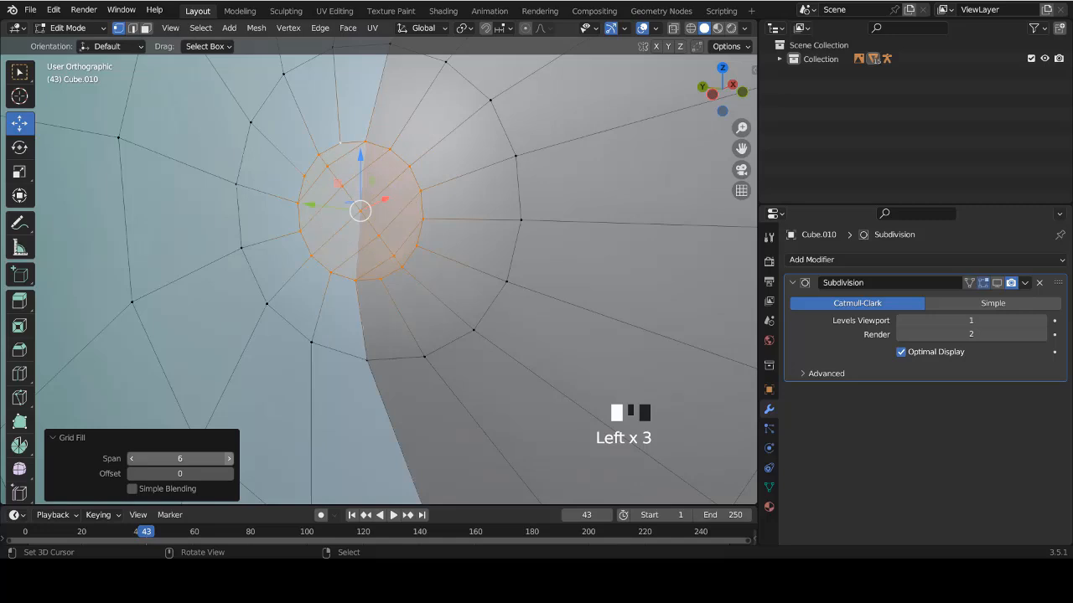
click(227, 458)
click(228, 457)
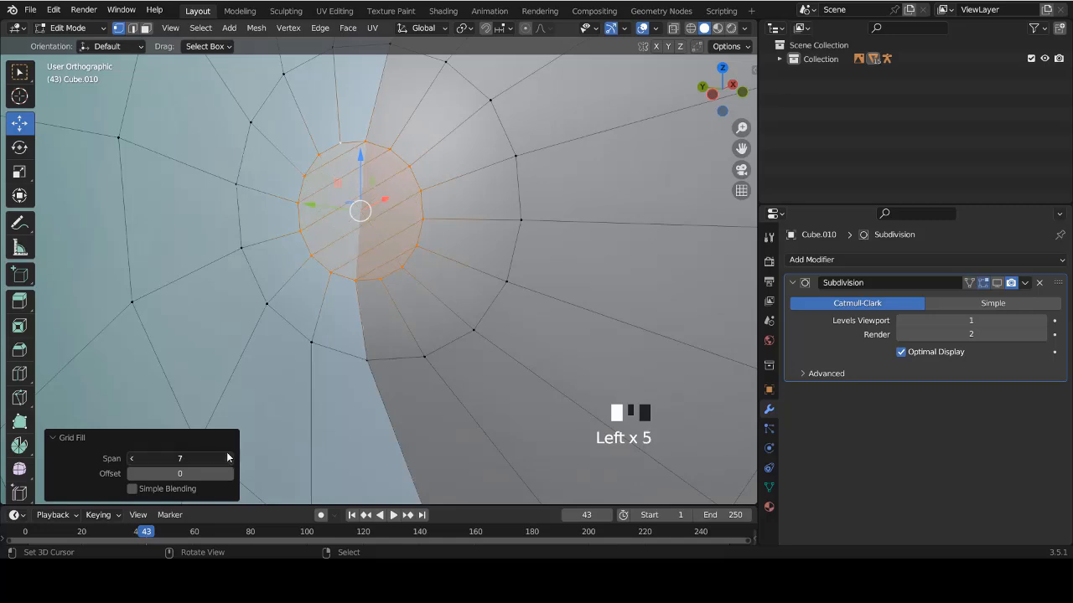
click(131, 458)
click(131, 459)
click(131, 458)
click(130, 458)
click(131, 458)
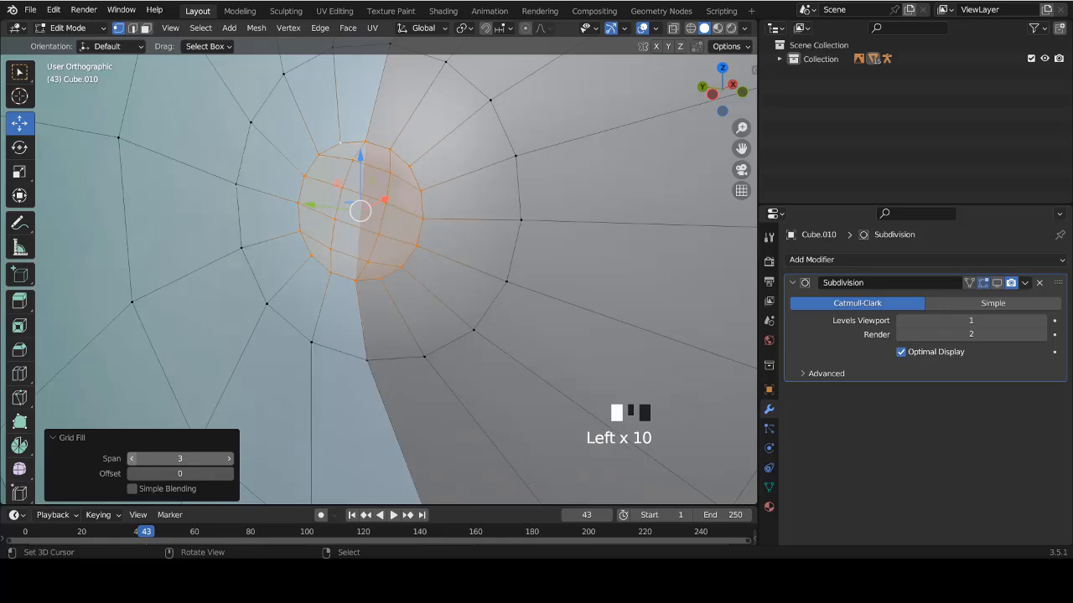
click(130, 458)
click(131, 458)
click(130, 458)
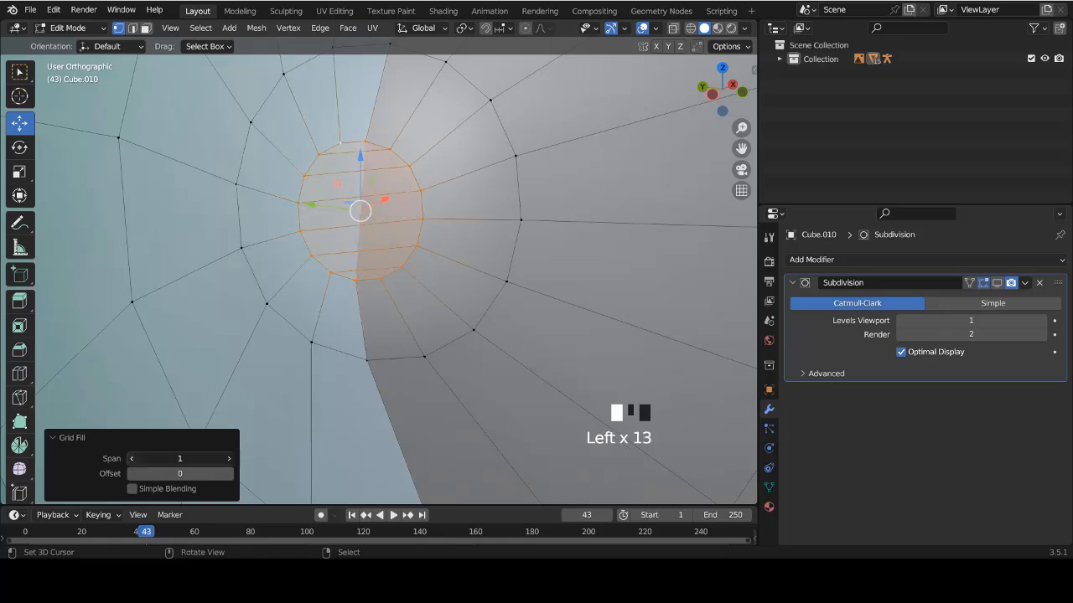
click(228, 458)
click(228, 458)
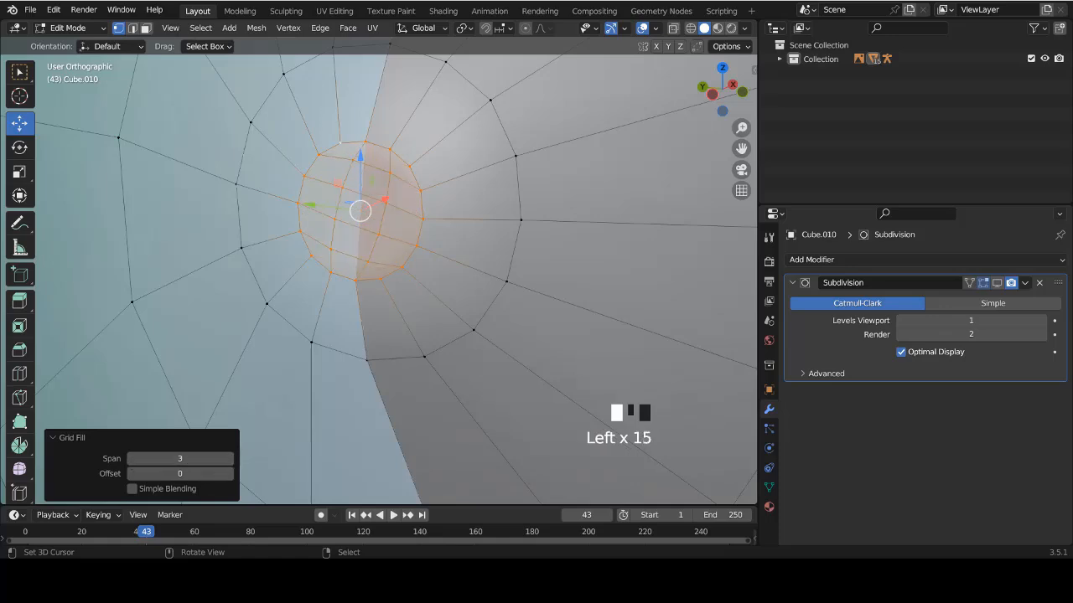
click(228, 458)
Check the filled tip in Object Mode, and add an unshifted loop cut around it.
scroll(476, 287, down, 1)
key(Tab)
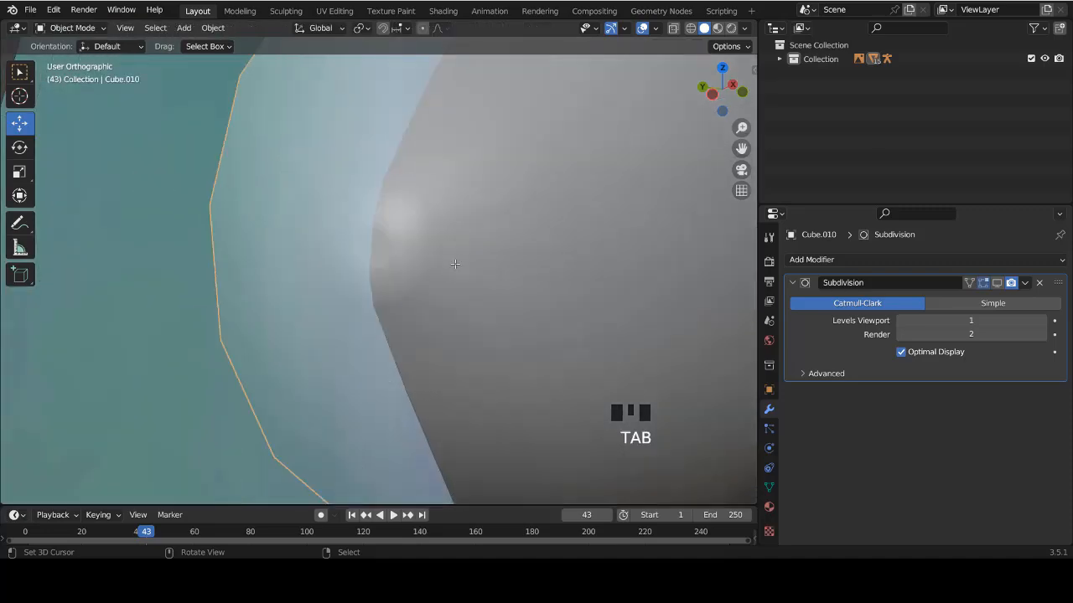
middle_drag(451, 269, 424, 273)
scroll(418, 258, up, 6)
key(Tab)
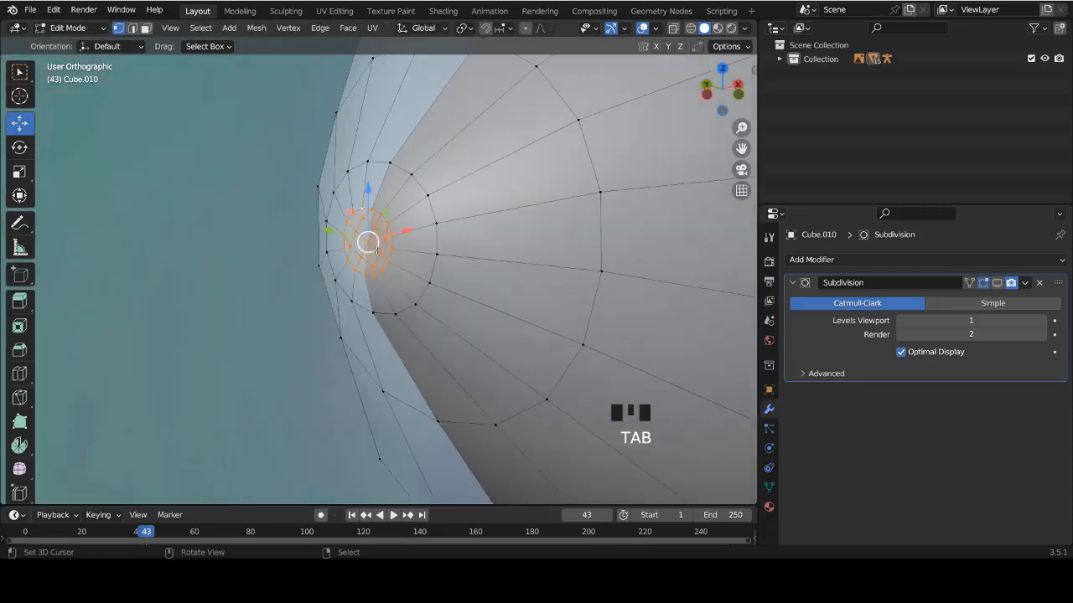
key(ctrl+r)
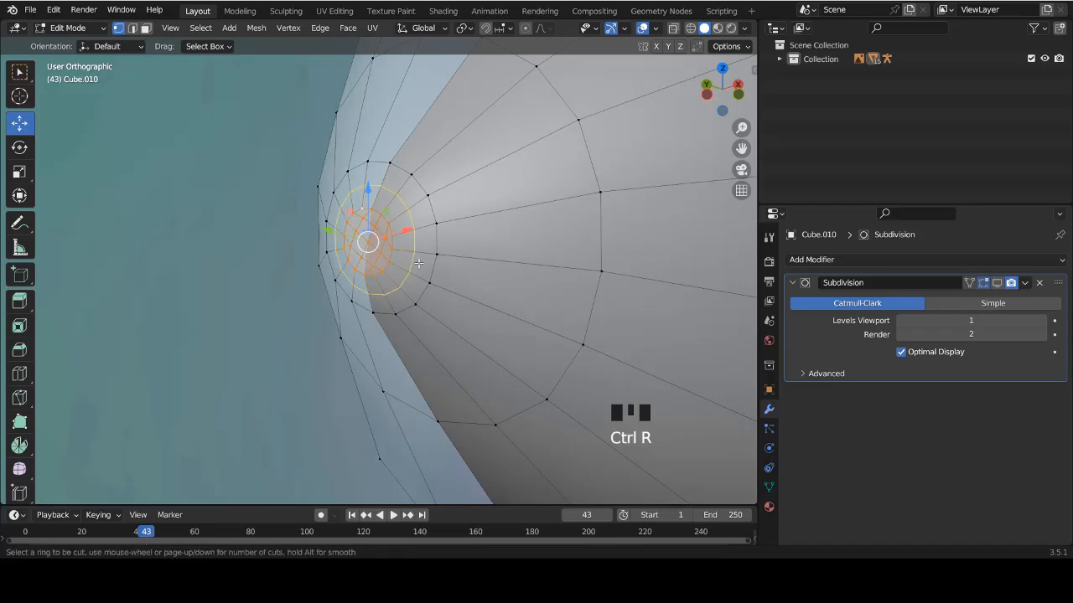
click(368, 243)
right_click(379, 252)
scroll(380, 251, up, 3)
key(Tab)
scroll(396, 234, down, 8)
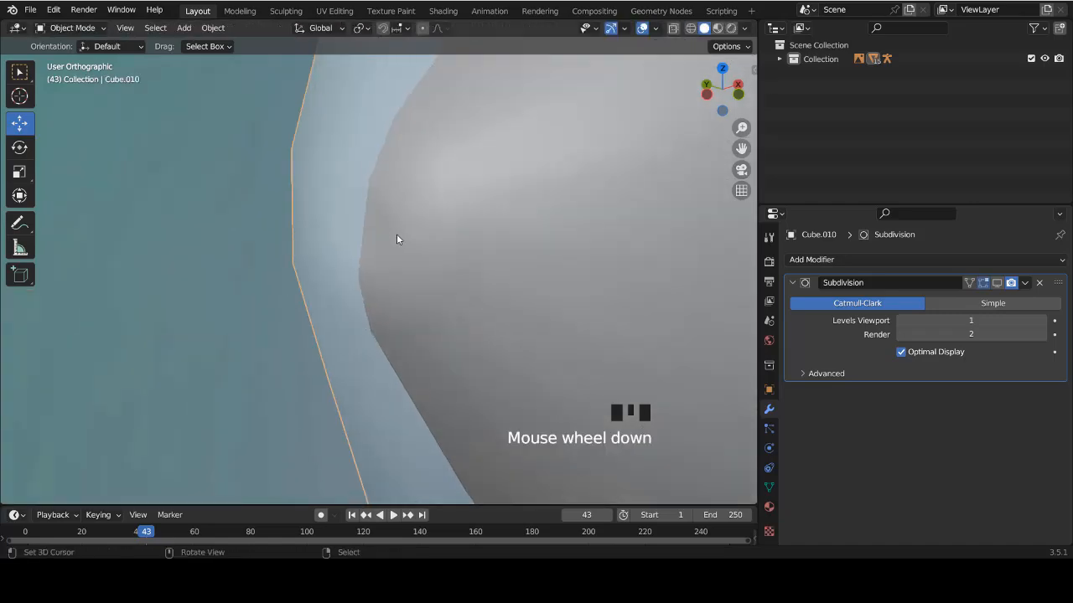
key(a)
Bevel the edge loop where the eyebrow's tip starts to taper with 2 segments, about 0.0083 m wide.
scroll(461, 281, down, 8)
middle_drag(479, 293, 438, 276)
scroll(392, 316, up, 5)
scroll(443, 270, up, 5)
key(Tab)
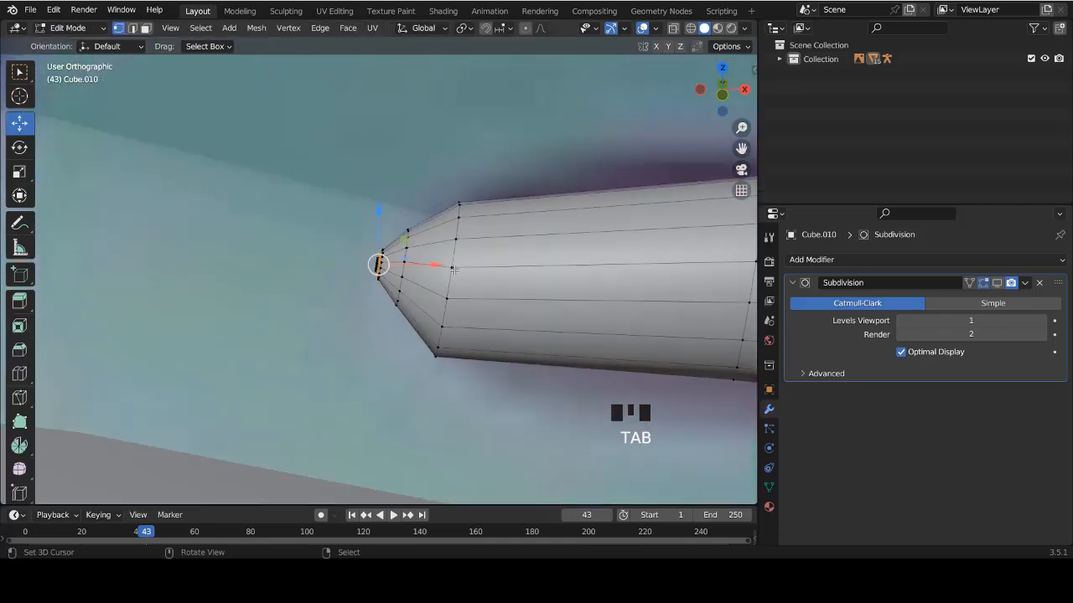
alt+right_click(446, 277)
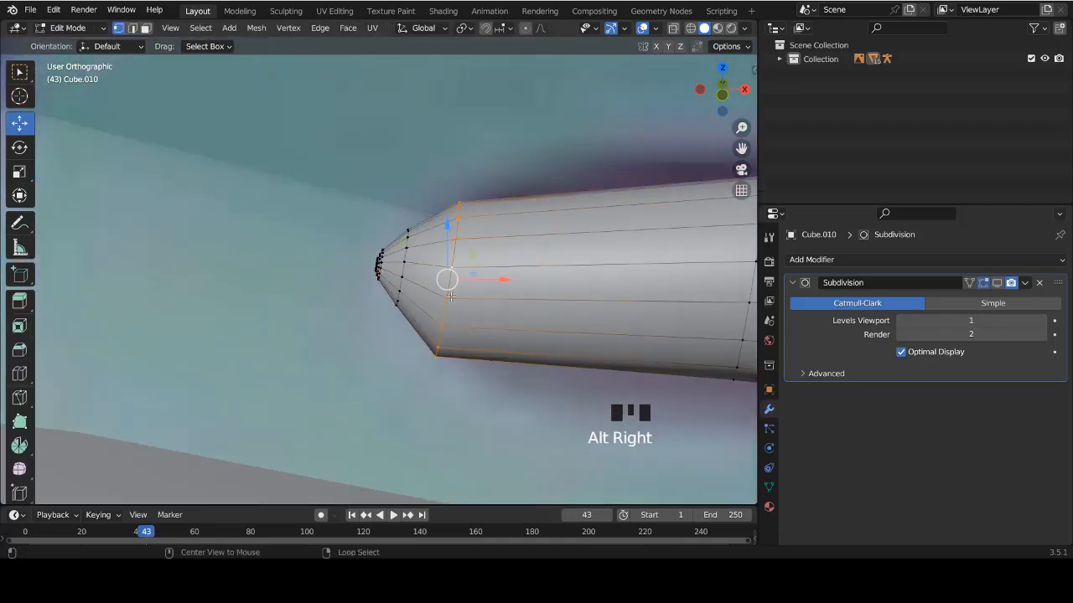
key(ctrl+b)
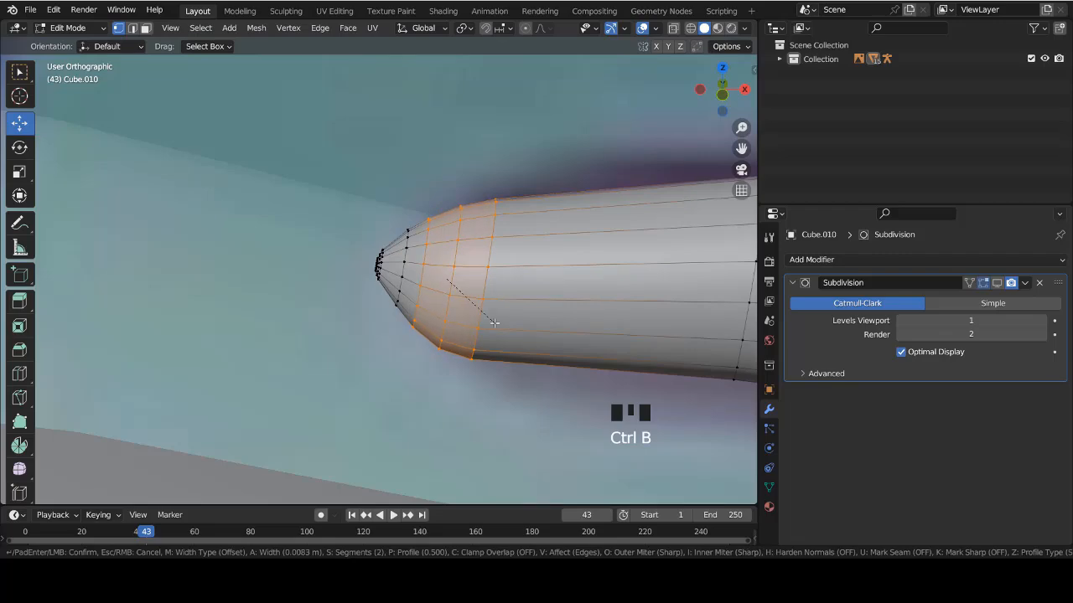
click(495, 323)
key(Tab)
scroll(471, 327, down, 16)
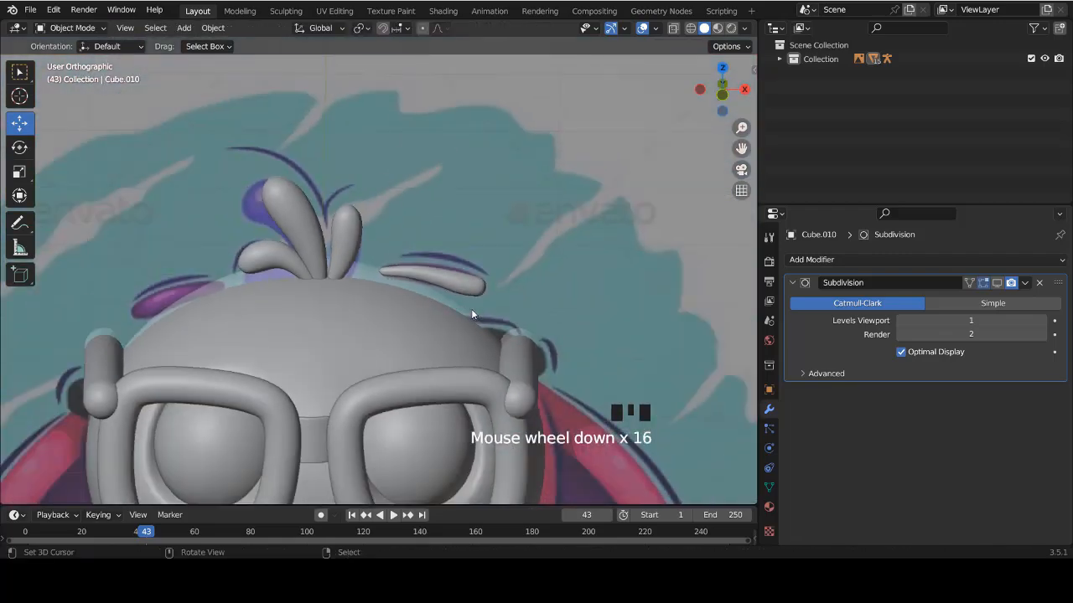
Select the vertices at the eyebrow's thin tip in front wireframe view and move them about 0.0116 m along X with proportional editing.
scroll(475, 316, up, 5)
scroll(474, 321, up, 3)
key(Tab)
key(KP_1)
scroll(482, 284, up, 5)
right_click(216, 270)
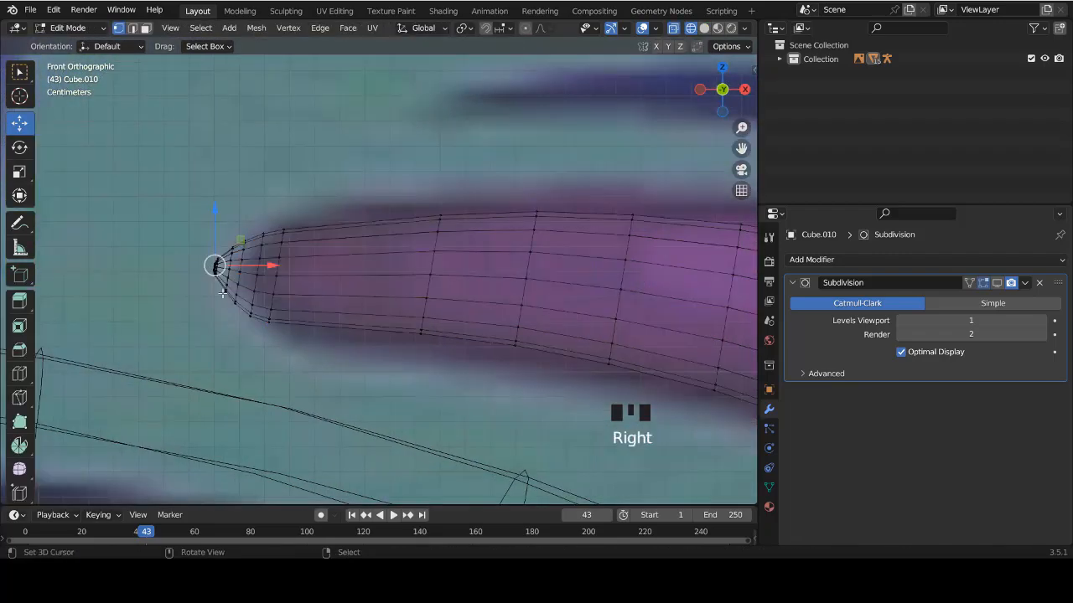
key(c)
click(194, 266)
key(o)
key(g)
click(228, 275)
Refine the thin tip's shape by nudging, scaling and rotating its vertices with proportional editing.
ctrl+scroll(232, 280, down, 4)
scroll(233, 284, up, 6)
key(g)
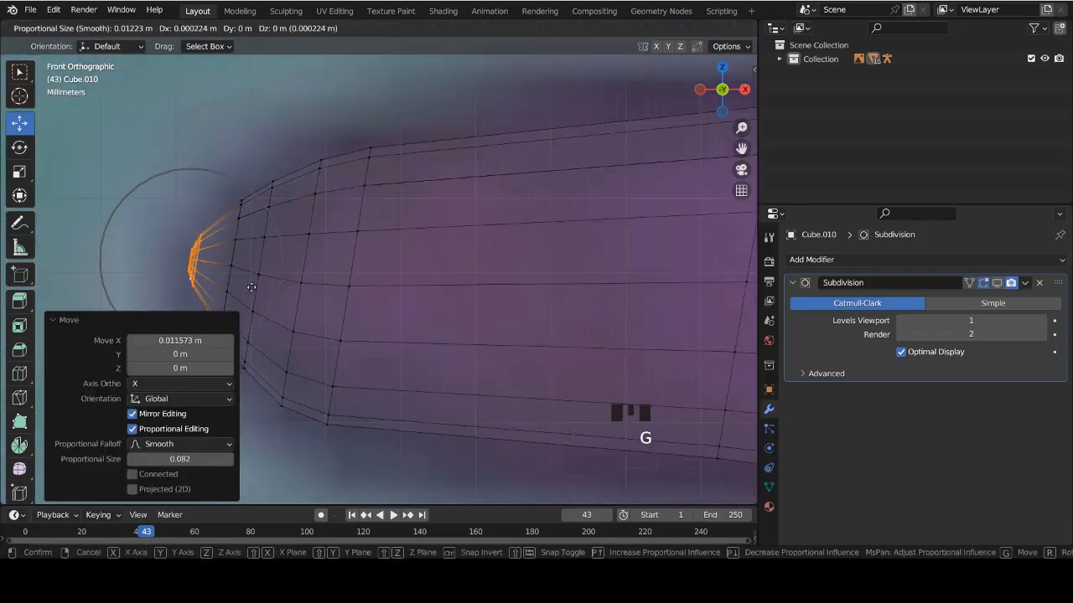
click(262, 284)
key(shift+z)
key(s)
click(428, 280)
key(r)
click(455, 307)
key(Tab)
scroll(419, 251, down, 16)
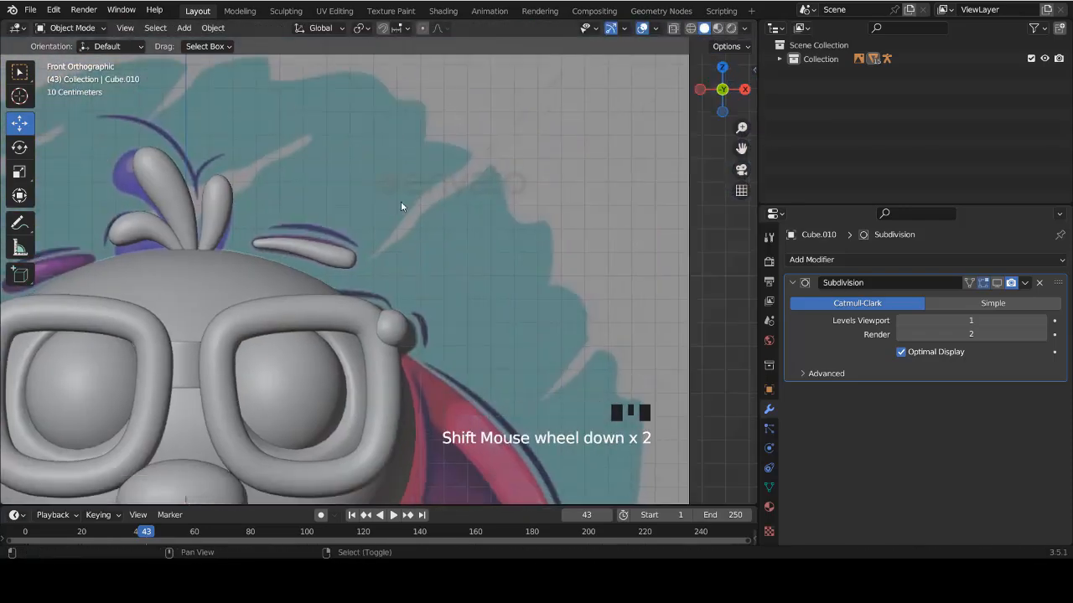
Bevel an edge loop in the middle of the eyebrow to add more loops along its length.
scroll(402, 205, up, 8)
key(Tab)
alt+right_click(432, 221)
key(ctrl+b)
click(444, 233)
key(Tab)
scroll(452, 243, down, 5)
right_click(455, 249)
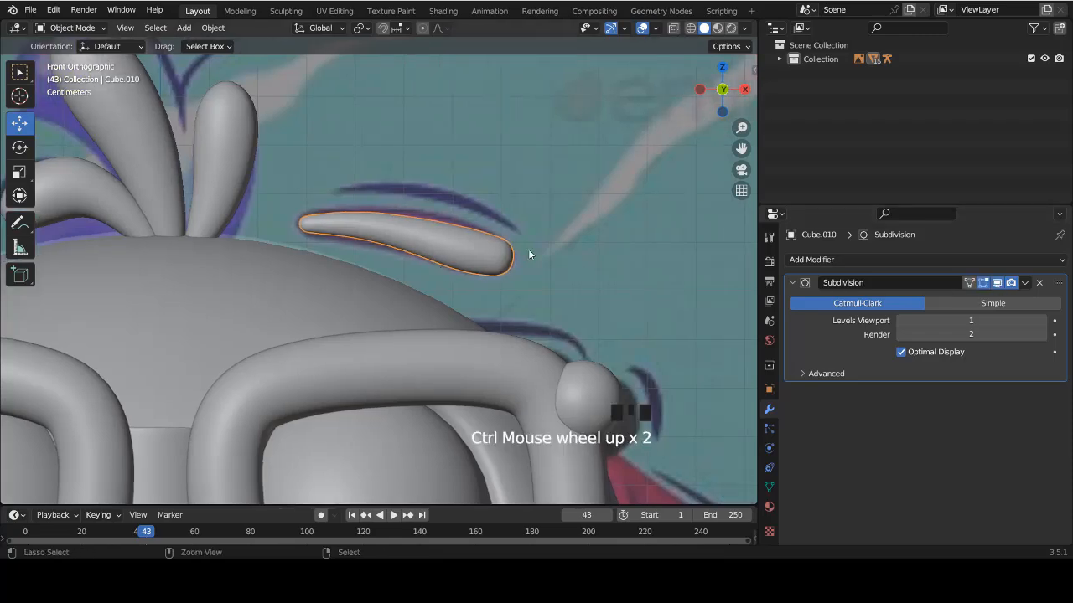
Edge-slide the loops near the eyebrow's thick rounded end to even out their spacing.
scroll(530, 253, up, 4)
middle_drag(594, 347, 618, 282)
key(KP_1)
key(Tab)
alt+right_click(557, 323)
key(ctrl+e)
click(549, 336)
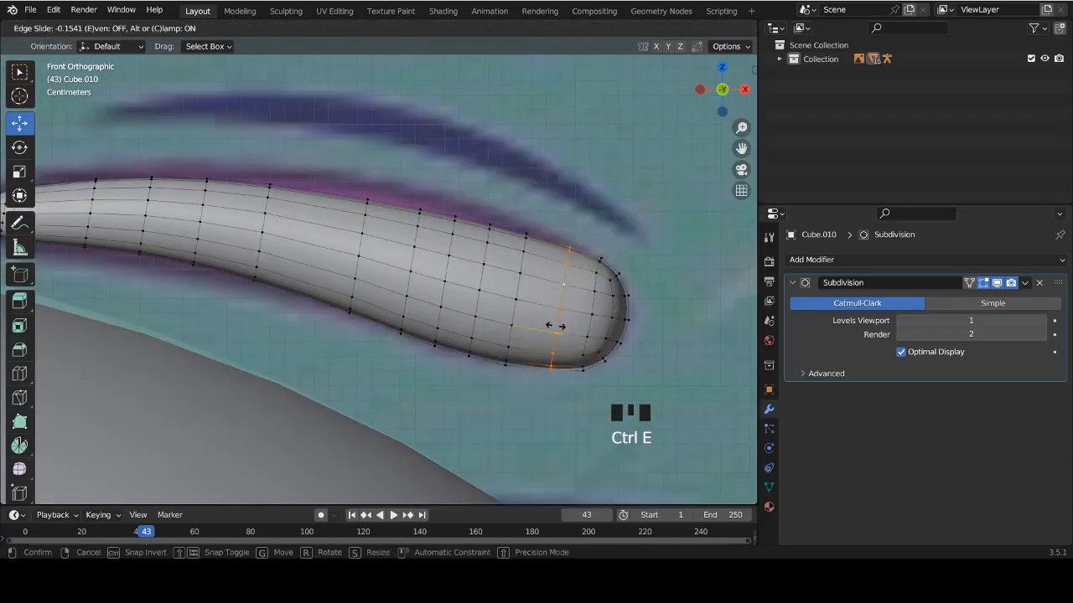
click(560, 326)
key(ctrl+e)
click(532, 337)
click(572, 352)
key(Tab)
scroll(458, 272, down, 8)
shift+middle_drag(409, 292, 411, 236)
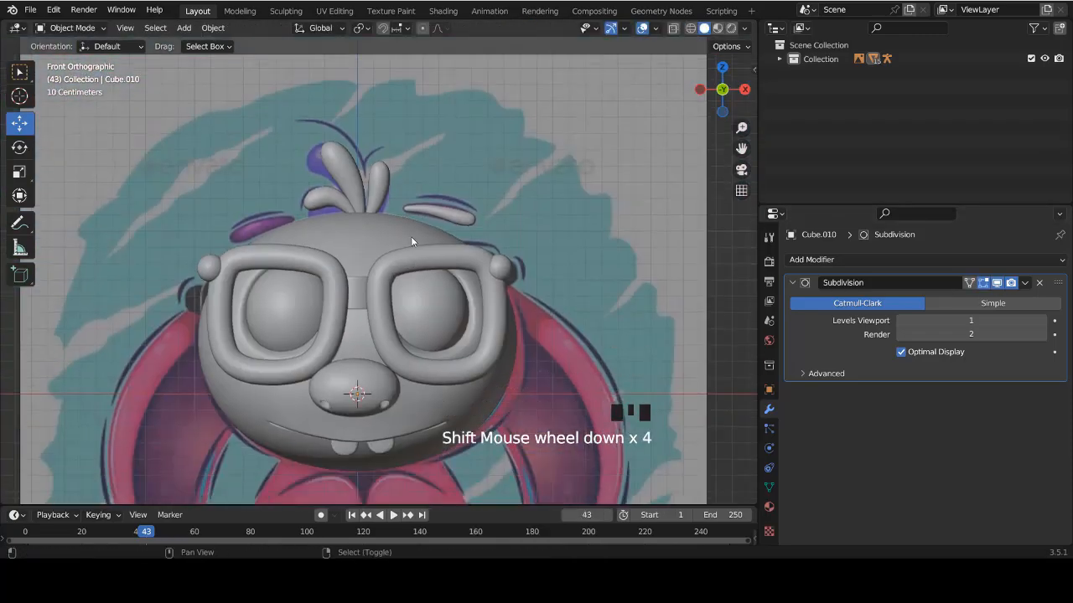
Add a Mirror modifier on the X axis to the eyebrow, leaving nothing selected.
right_click(446, 215)
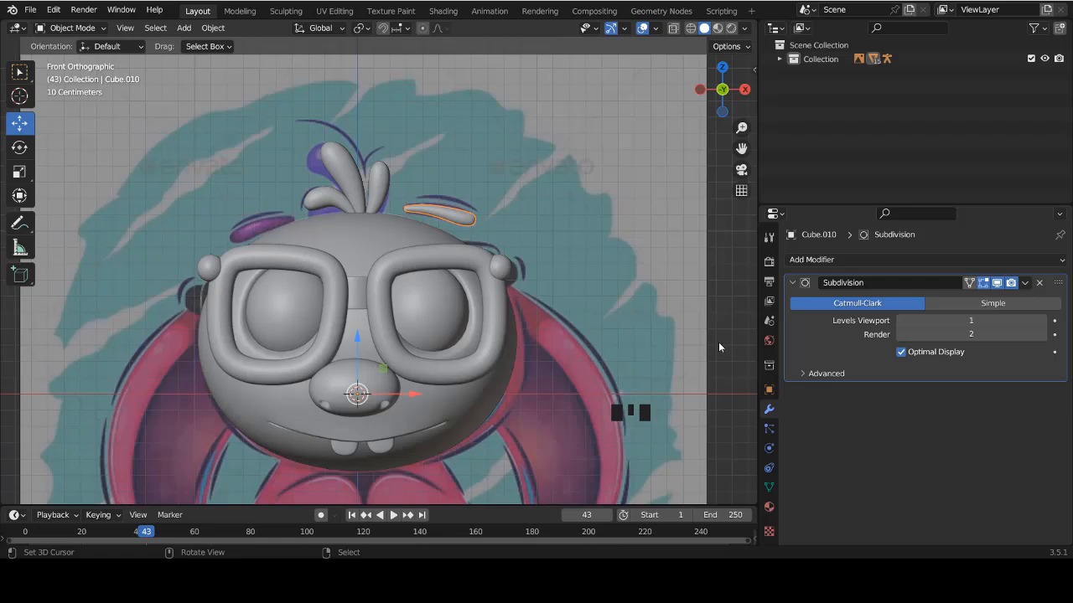
click(811, 265)
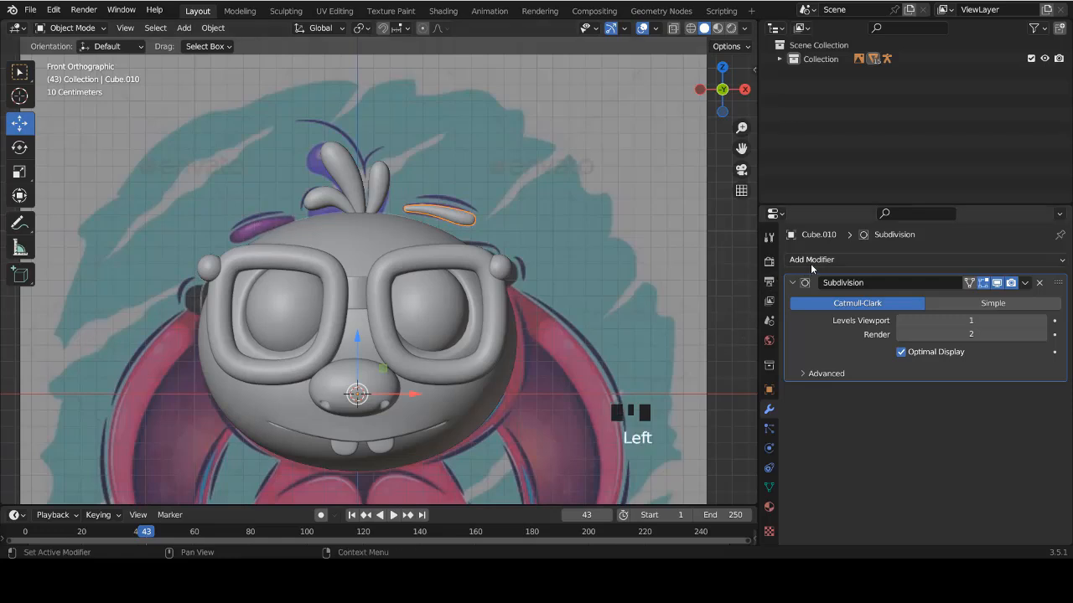
click(780, 420)
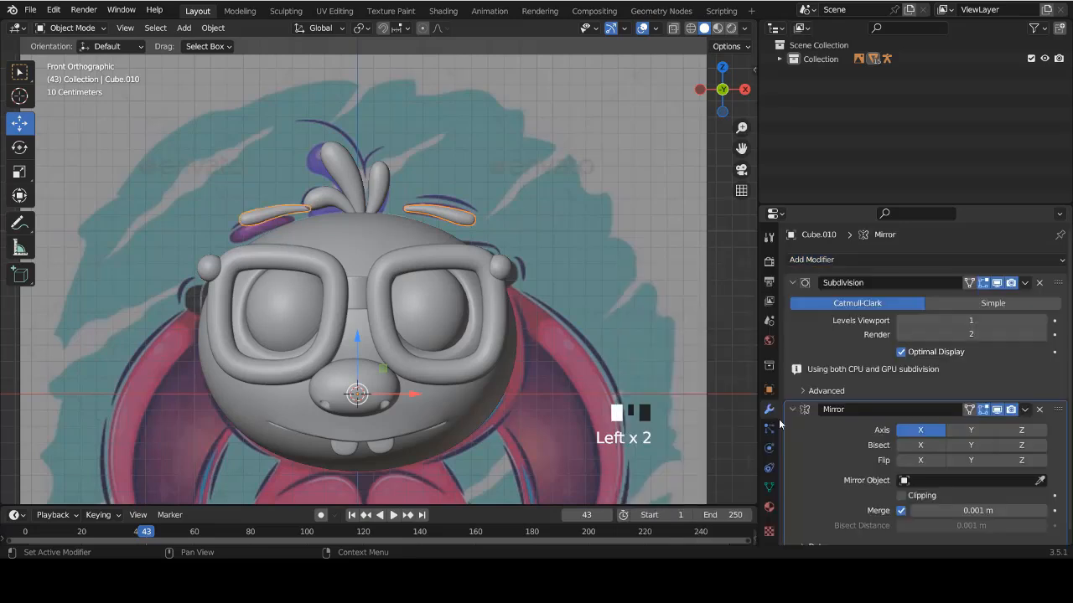
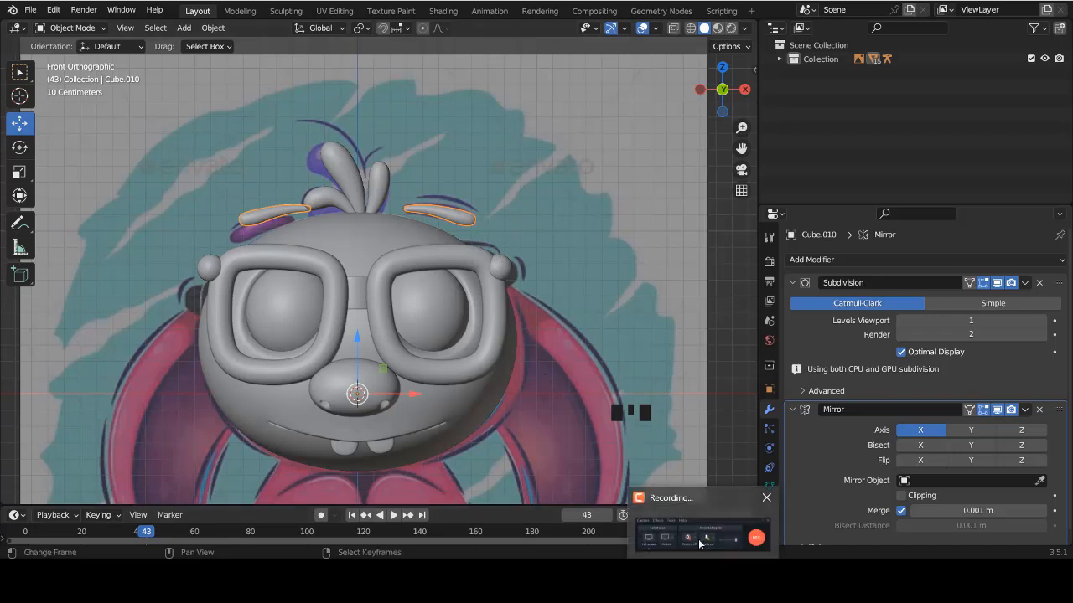
key(a)
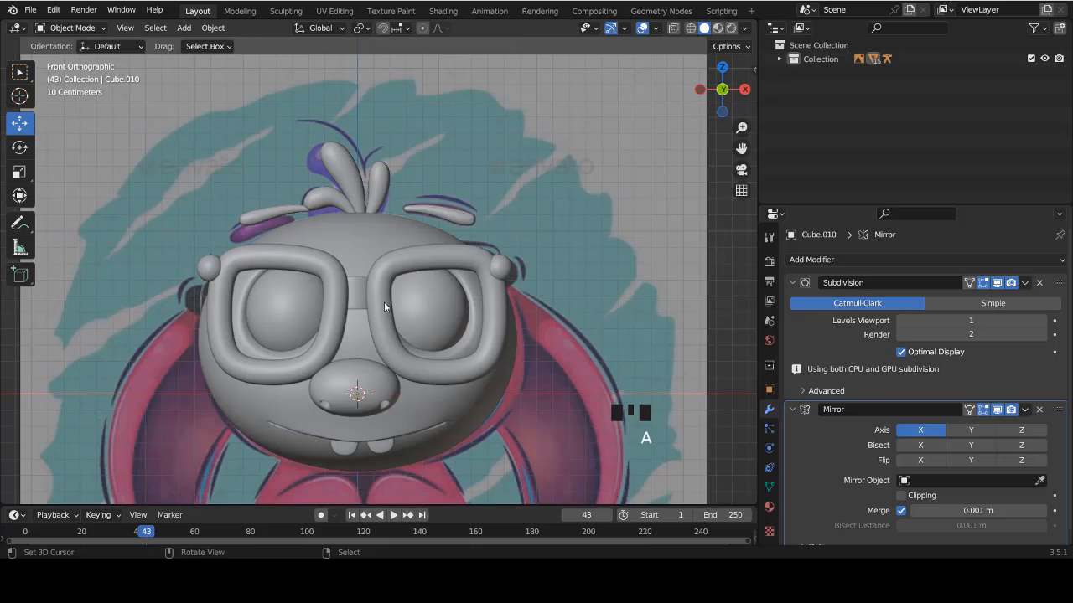
Add a 2 m cube and move its mesh about 1.15 m in X and -0.12 m in Z, towards the ear.
scroll(392, 288, down, 2)
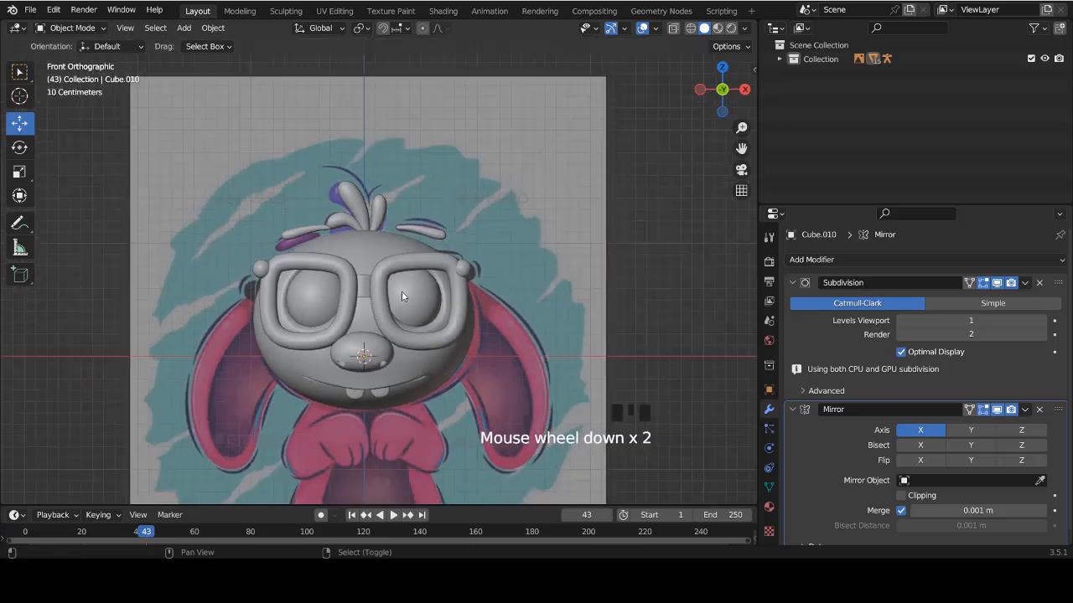
key(shift+a)
mouse_move(375, 278)
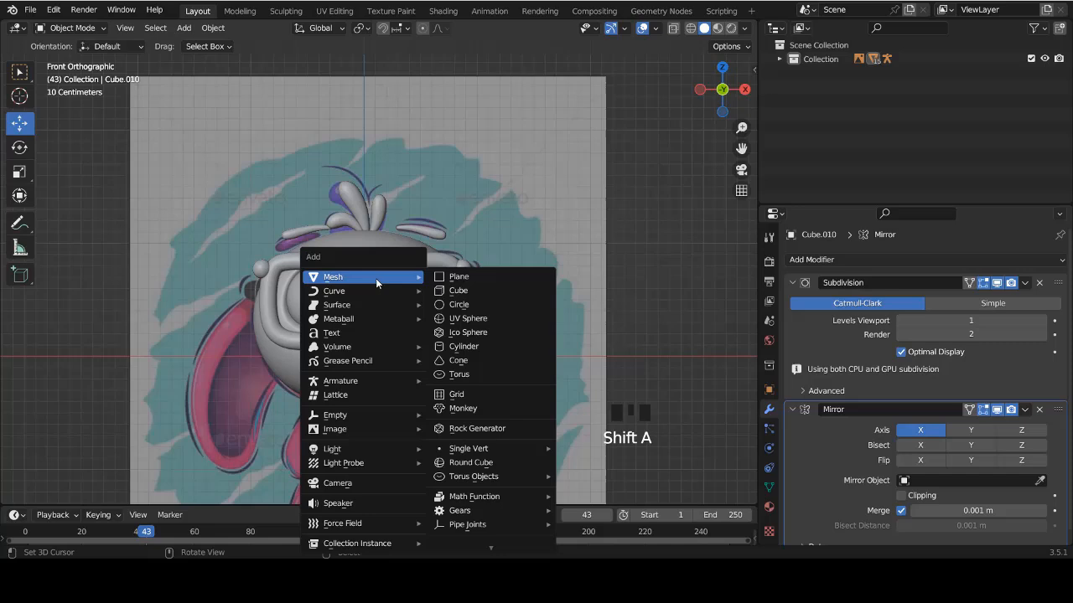
click(473, 293)
shift+scroll(392, 315, down, 6)
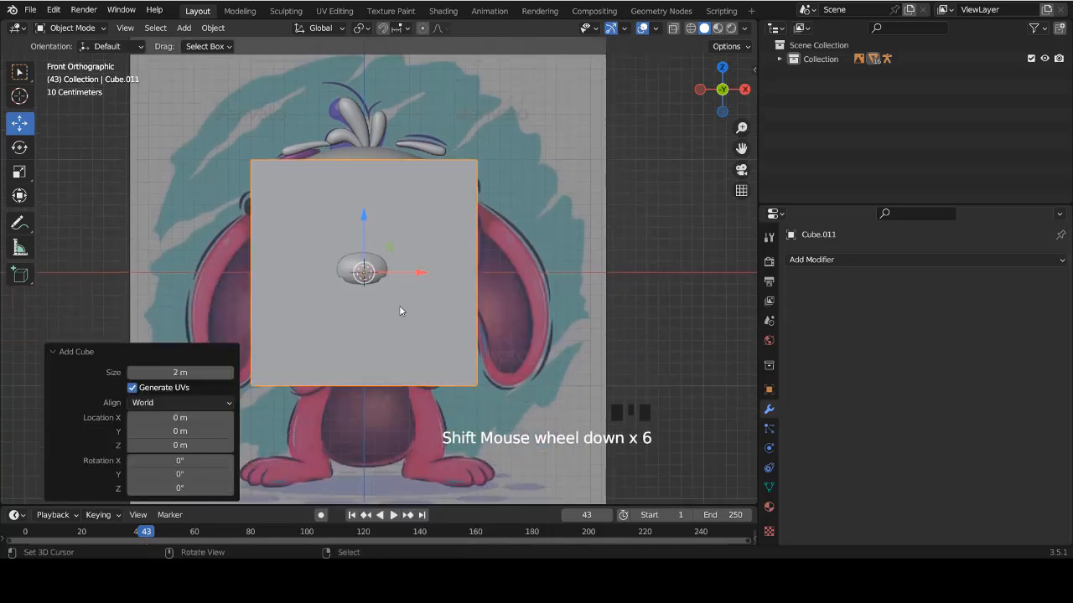
key(Tab)
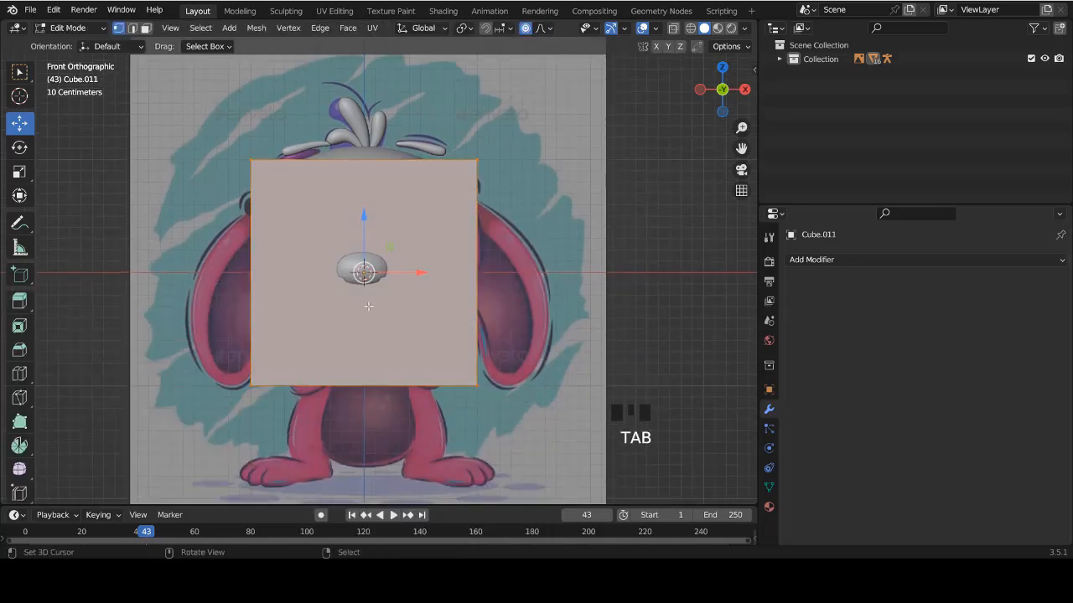
key(g)
click(497, 331)
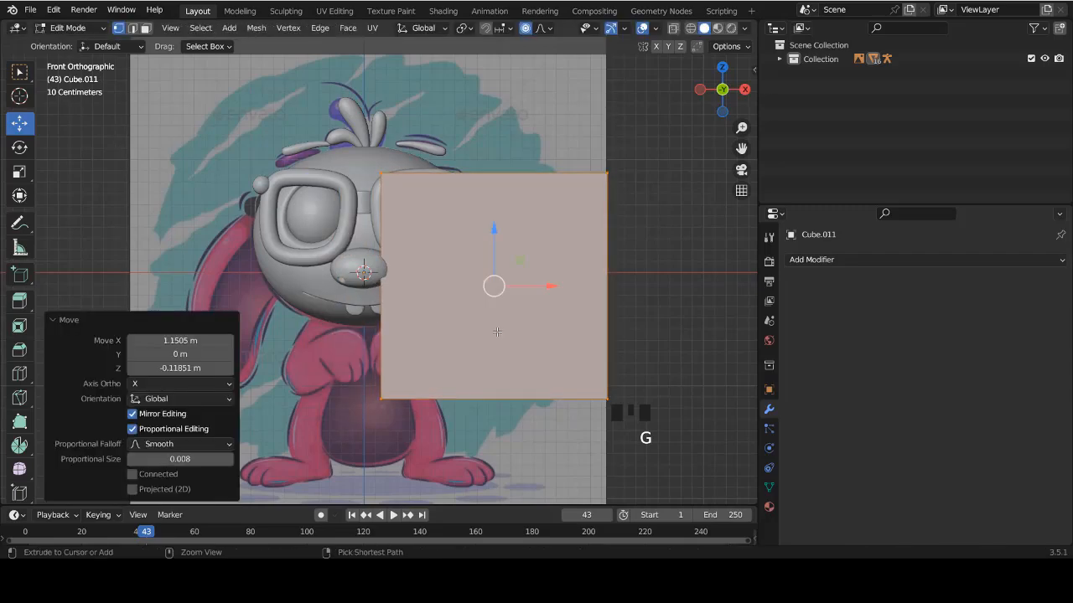
Scale the cube's mesh to about 0.519 over the reference ear and show the scene in wireframe.
ctrl+scroll(497, 331, up, 3)
scroll(496, 332, up, 2)
key(s)
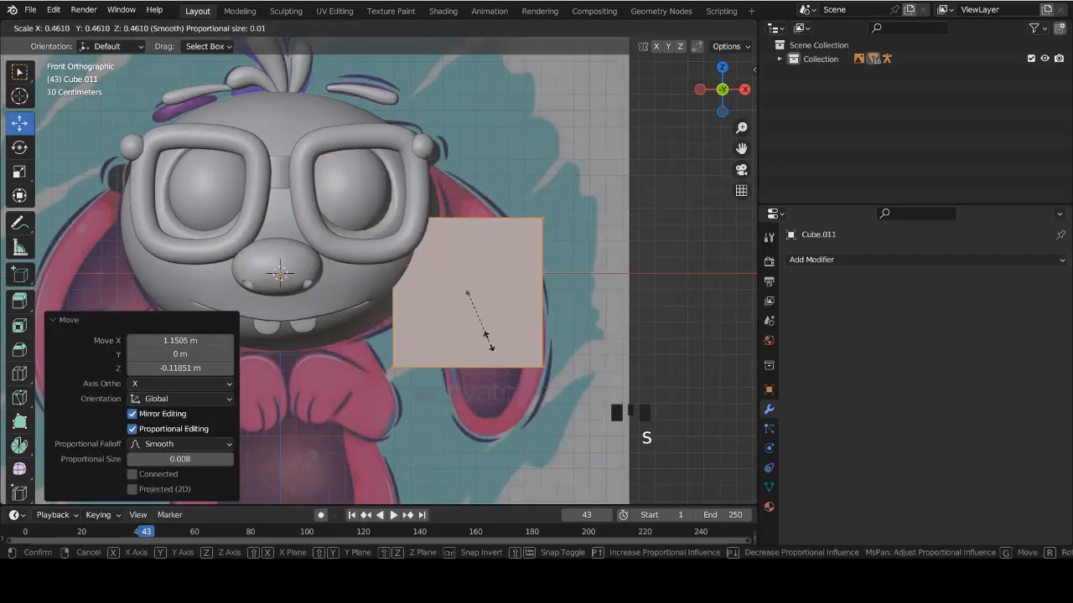
click(495, 344)
key(z)
ctrl+scroll(461, 318, up, 3)
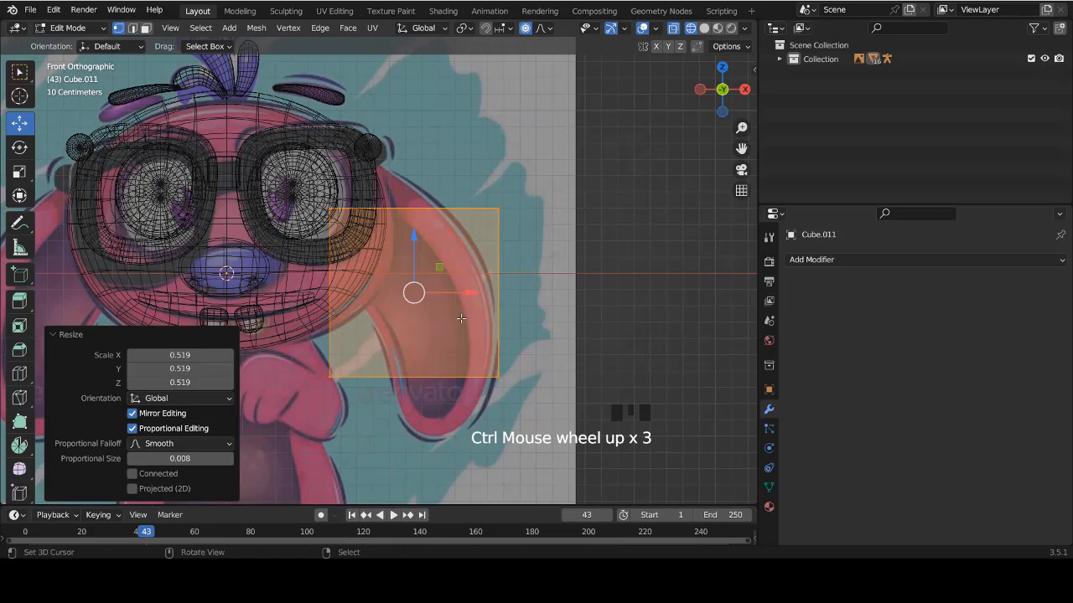
Rotate the cube's mesh towards the ear's slant and move it about -0.087 m in X and 0.141 m in Z.
scroll(439, 327, up, 3)
key(r)
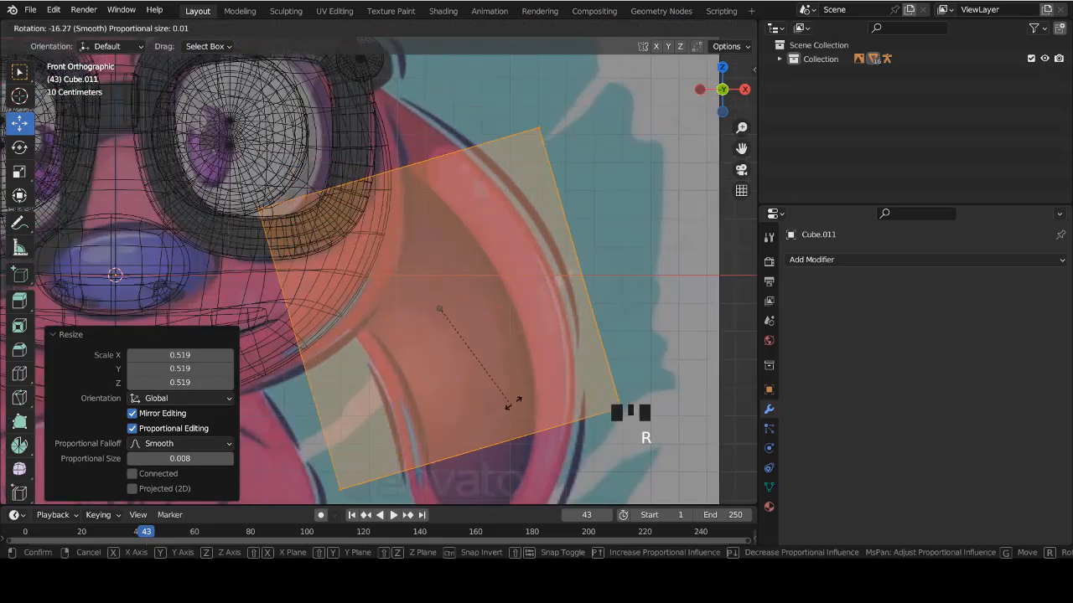
click(519, 357)
key(g)
click(478, 315)
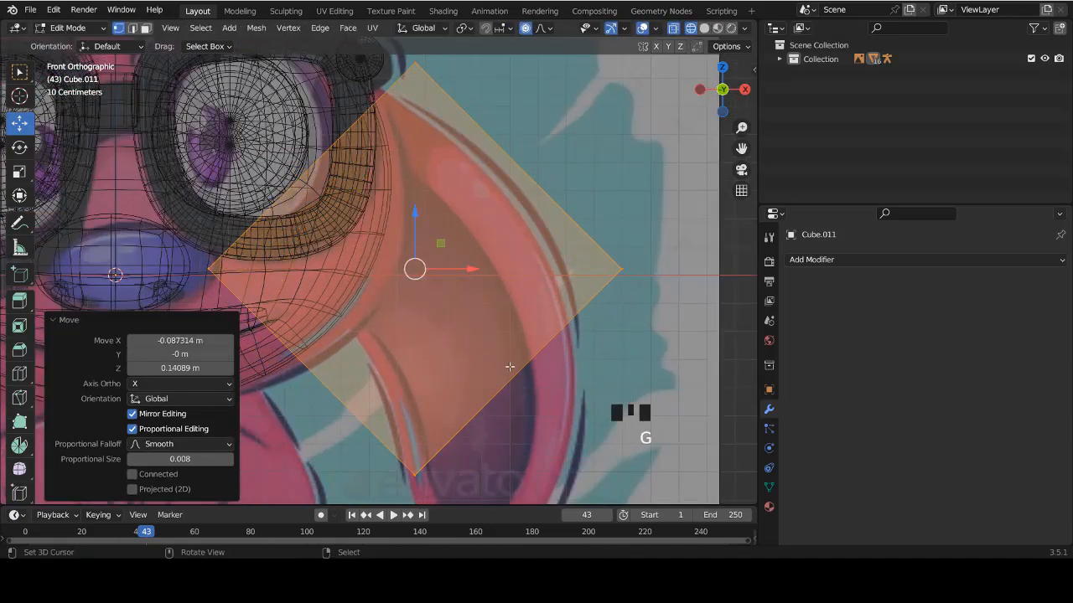
Rotate the cube's mesh by -19.2° and fit it over the root of the reference ear at a scale of 0.828.
key(r)
click(568, 329)
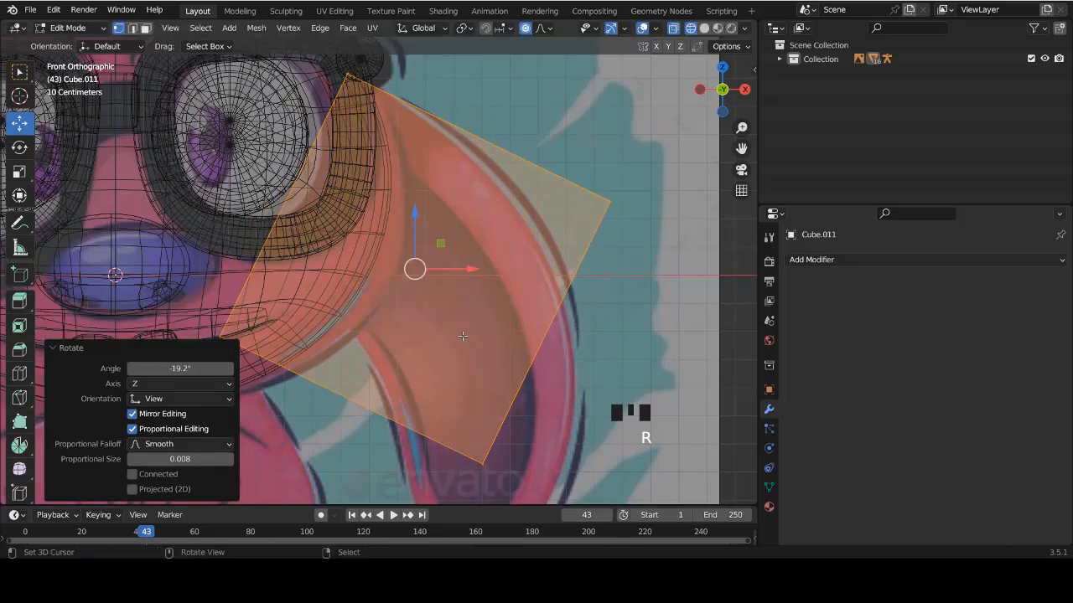
key(g)
click(425, 318)
key(s)
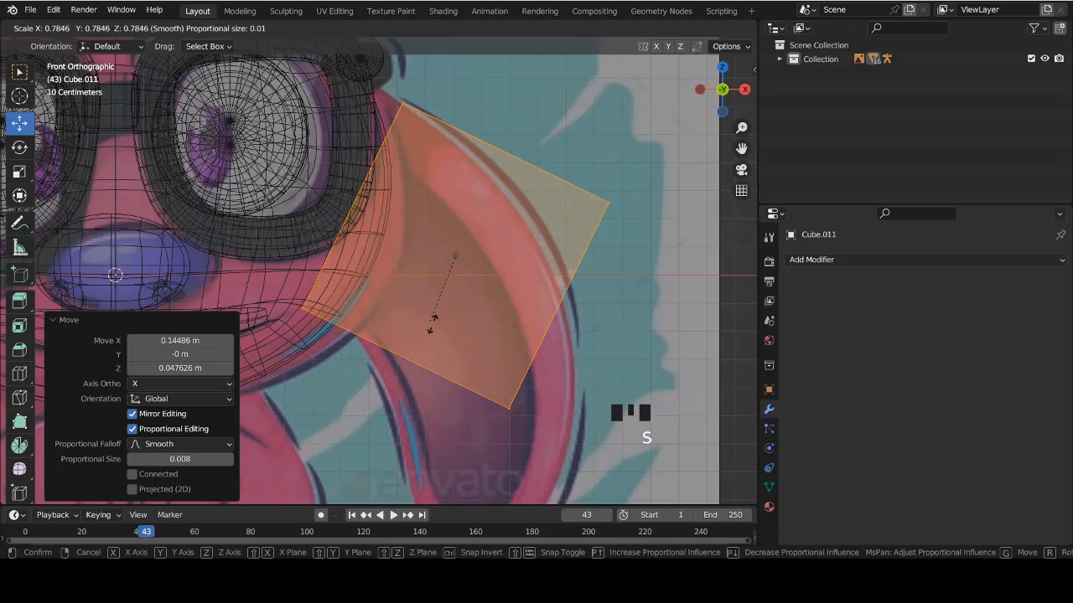
click(428, 327)
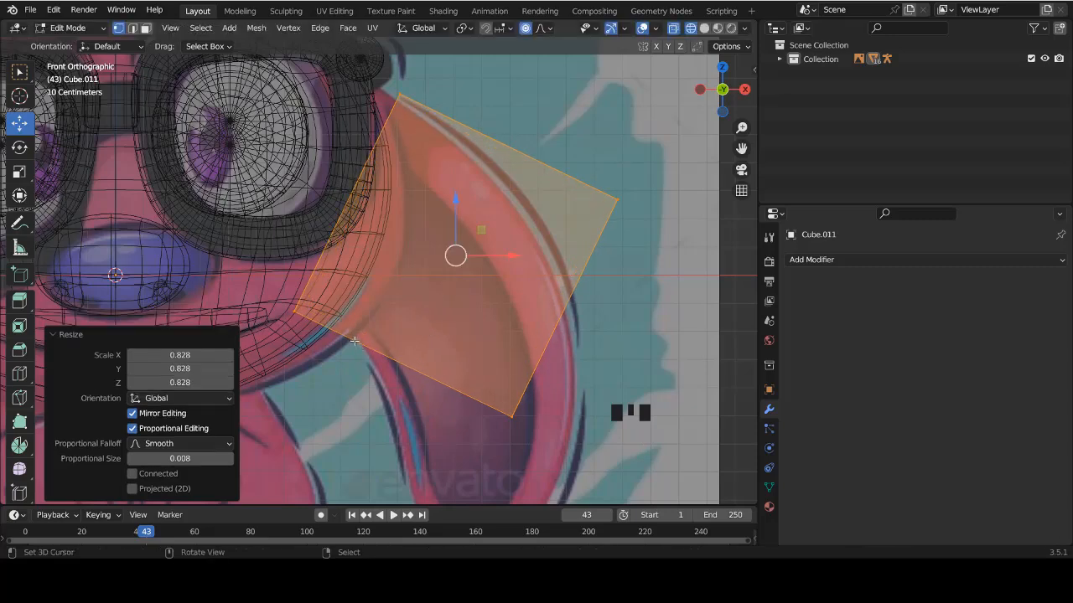
Move the cube's head-side vertices about -0.159 m in X and 0.048 m in Z, into the head.
shift+scroll(404, 109, up, 3)
right_click(401, 131)
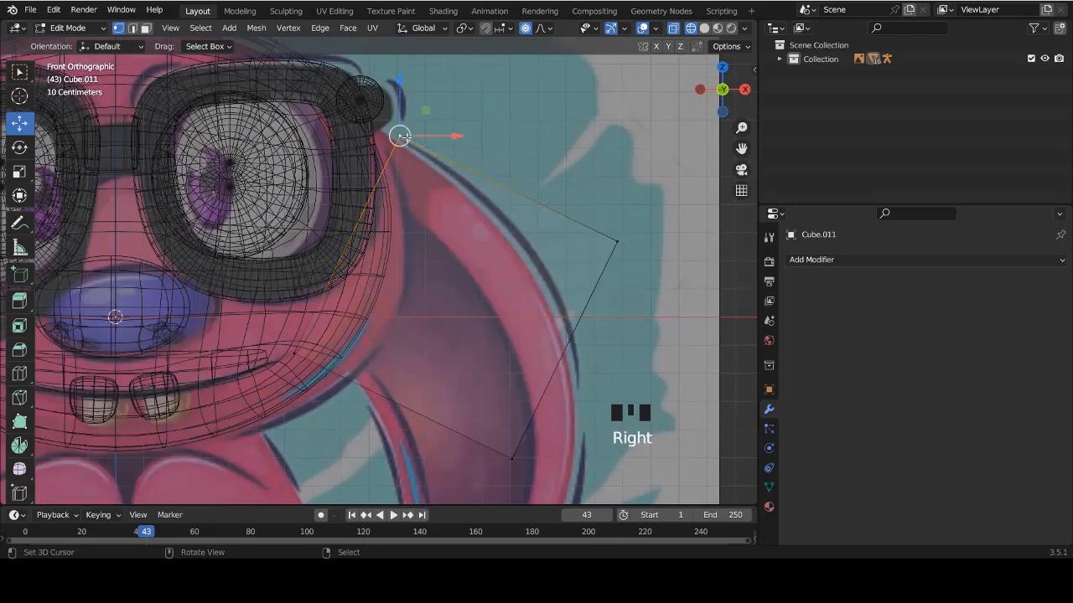
key(c)
drag(400, 131, 260, 394)
right_click(251, 408)
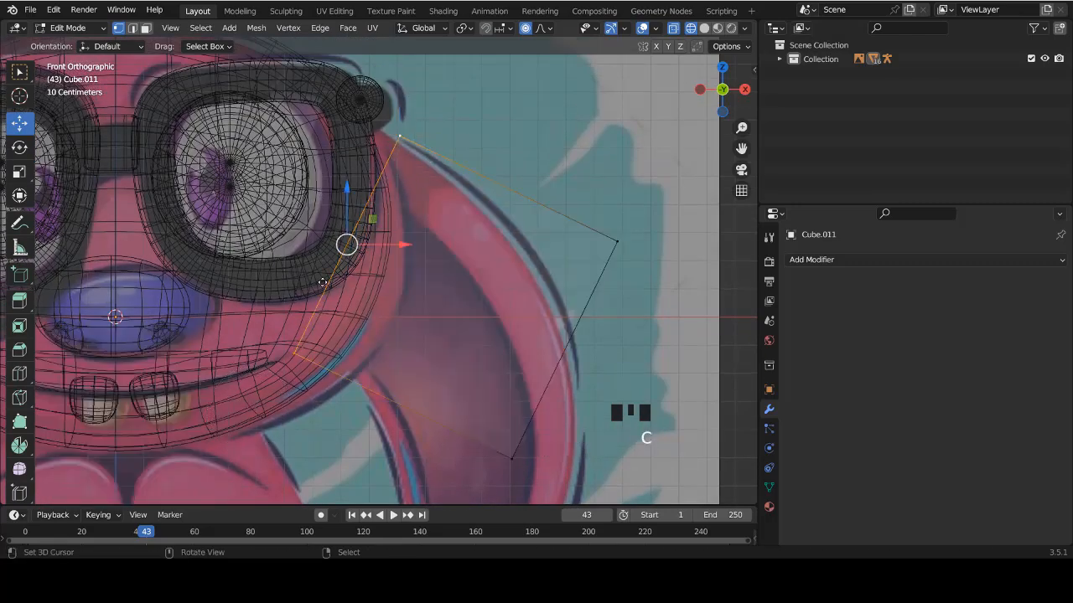
key(g)
click(347, 160)
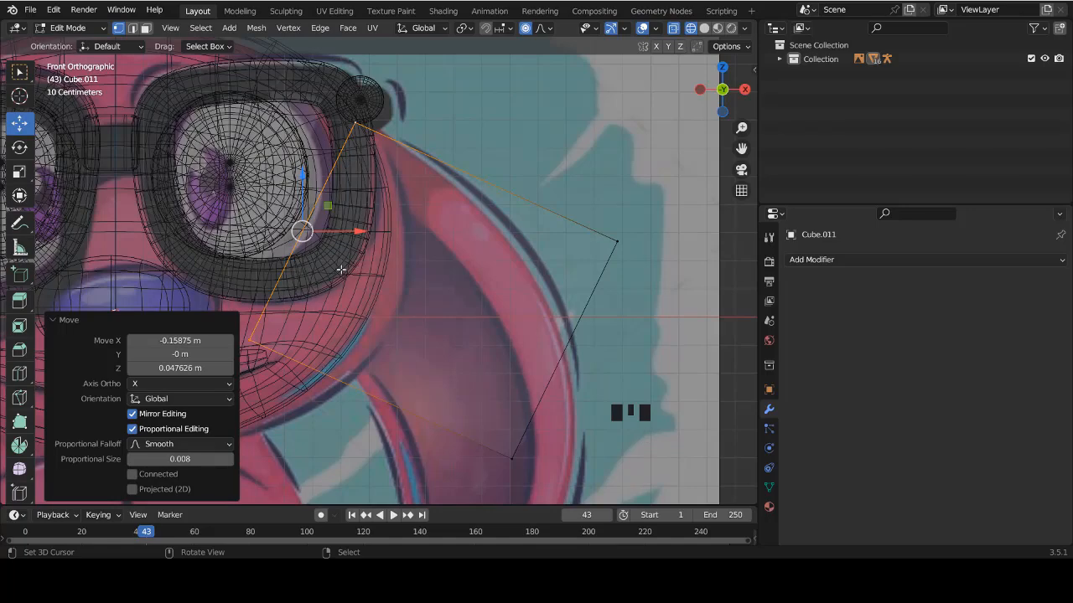
Show the scene in solid shading and scale the whole cube mesh to 0.427 along Y.
key(shift+z)
scroll(372, 298, down, 4)
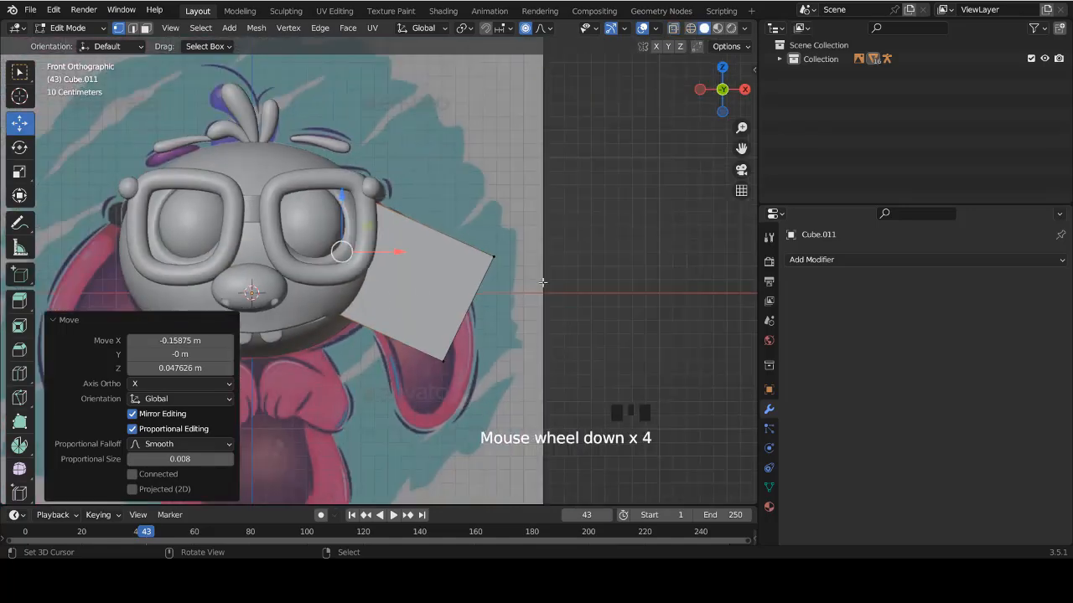
middle_drag(372, 298, 486, 293)
key(a)
key(a)
scroll(412, 220, up, 1)
middle_drag(412, 220, 513, 287)
key(s)
key(y)
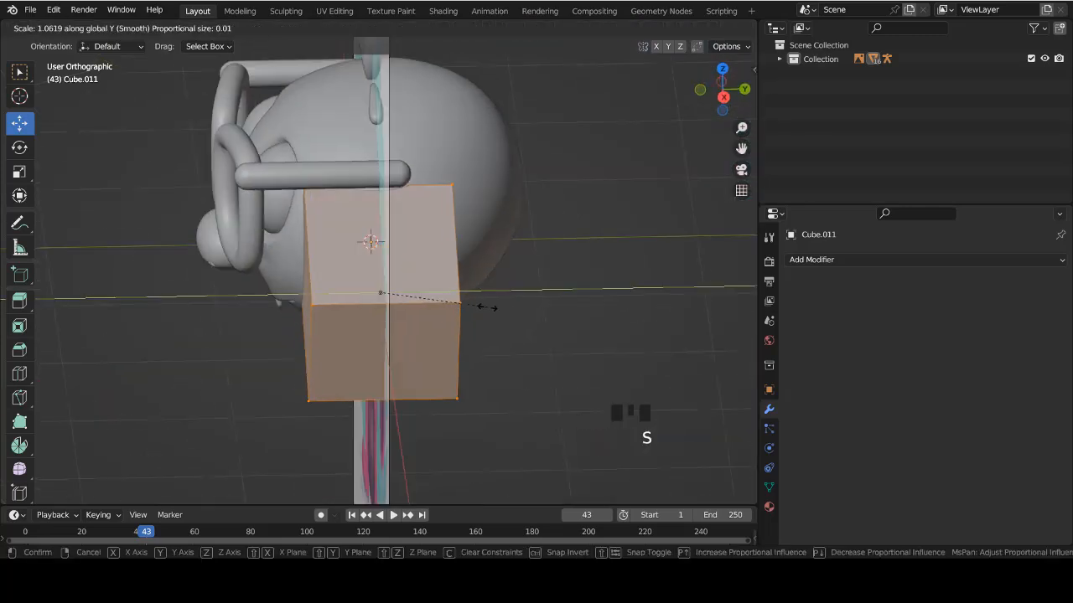
click(426, 303)
Thin the ear block further by scaling its mesh to 0.812 along Y.
middle_drag(432, 293, 514, 304)
scroll(441, 220, up, 3)
key(KP_1)
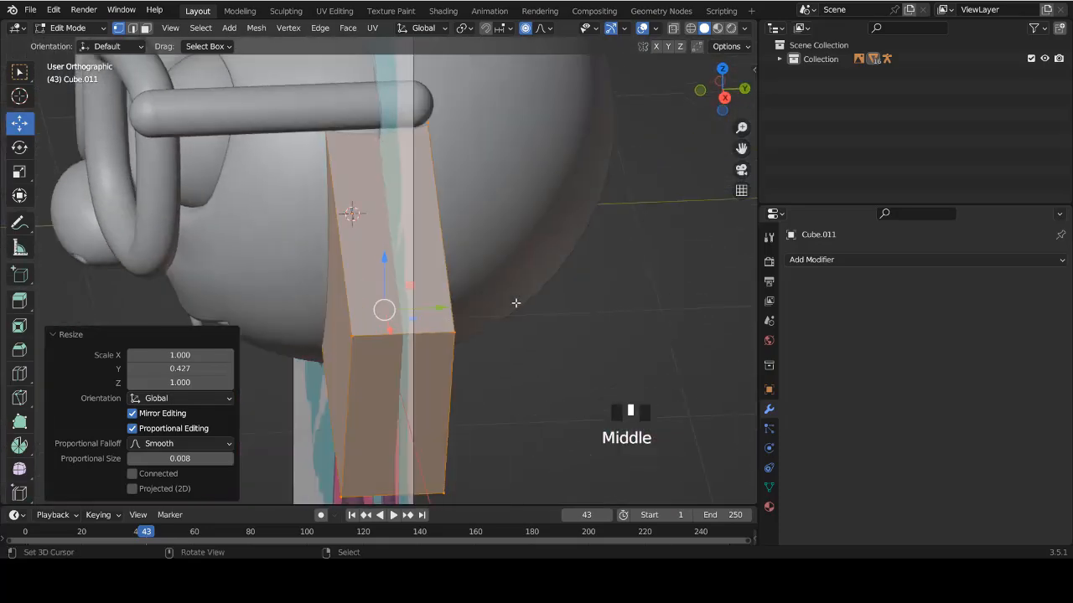
key(s)
key(y)
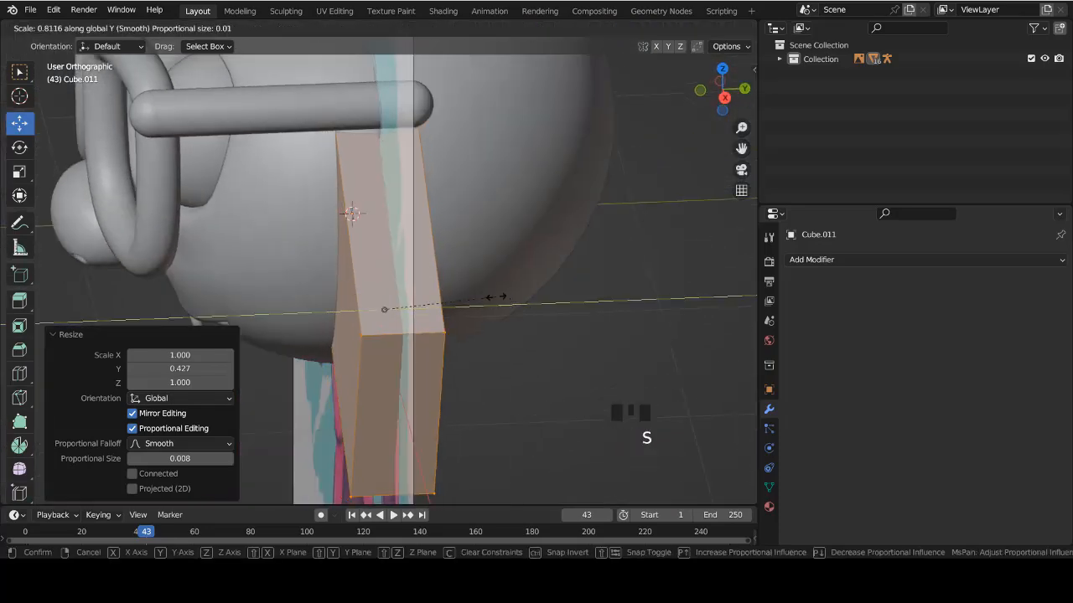
click(496, 297)
key(KP_1)
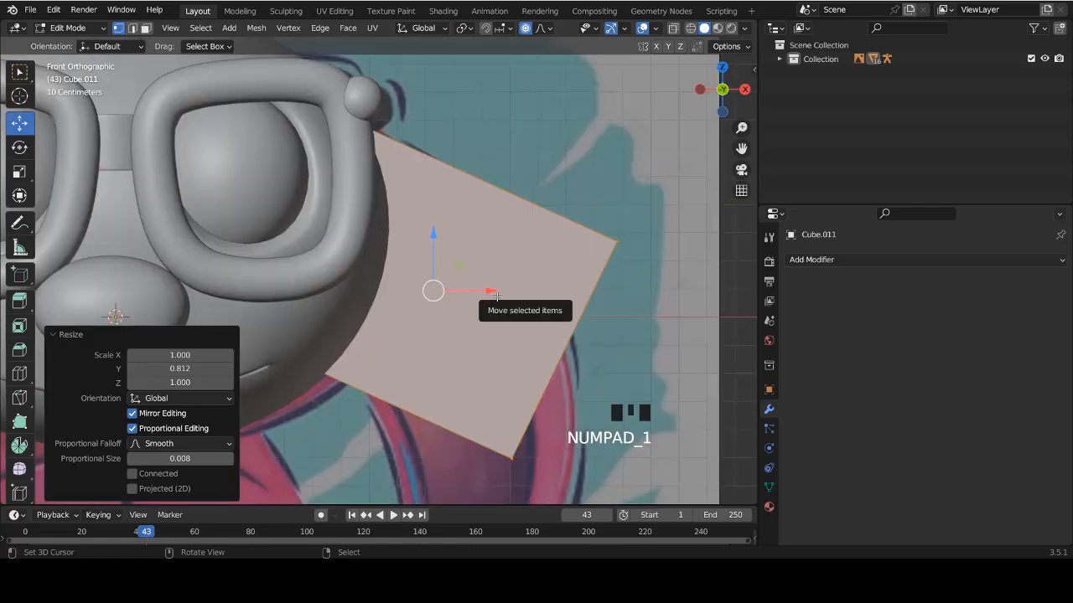
In front wireframe view, move the block's lower outer vertices about -0.538 m in X and 0.27 m in Z, to the ear's inner root.
key(z)
ctrl+scroll(512, 253, up, 2)
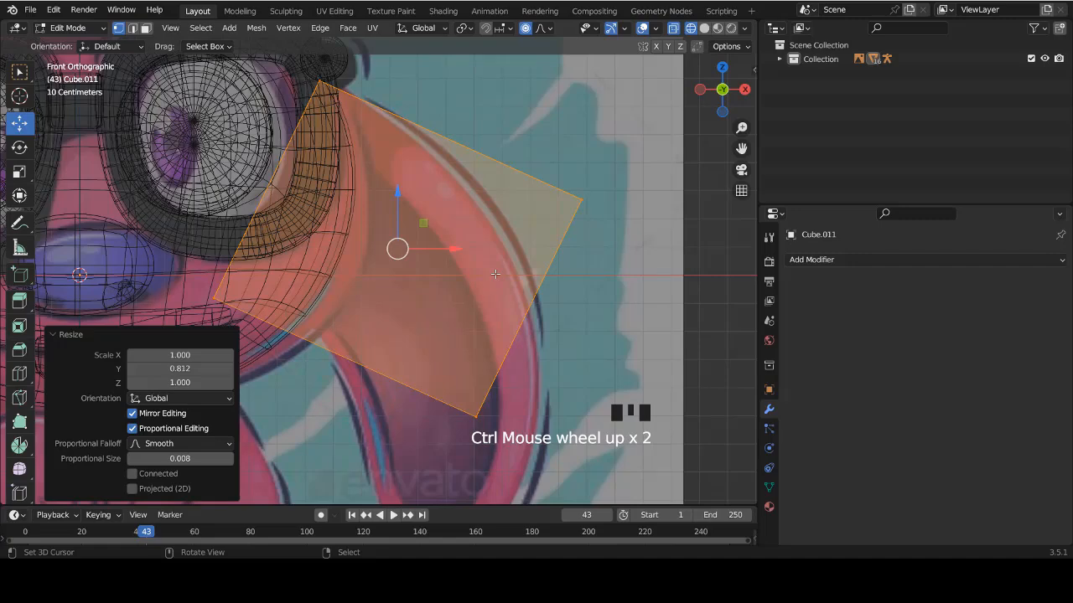
shift+scroll(495, 274, down, 2)
key(z)
key(z)
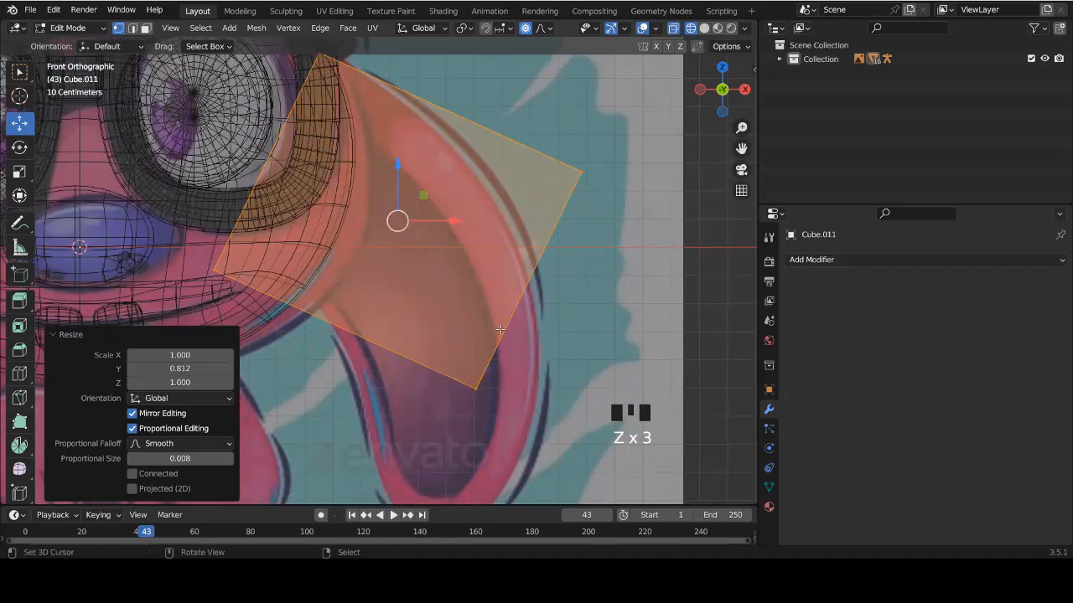
right_click(476, 386)
key(c)
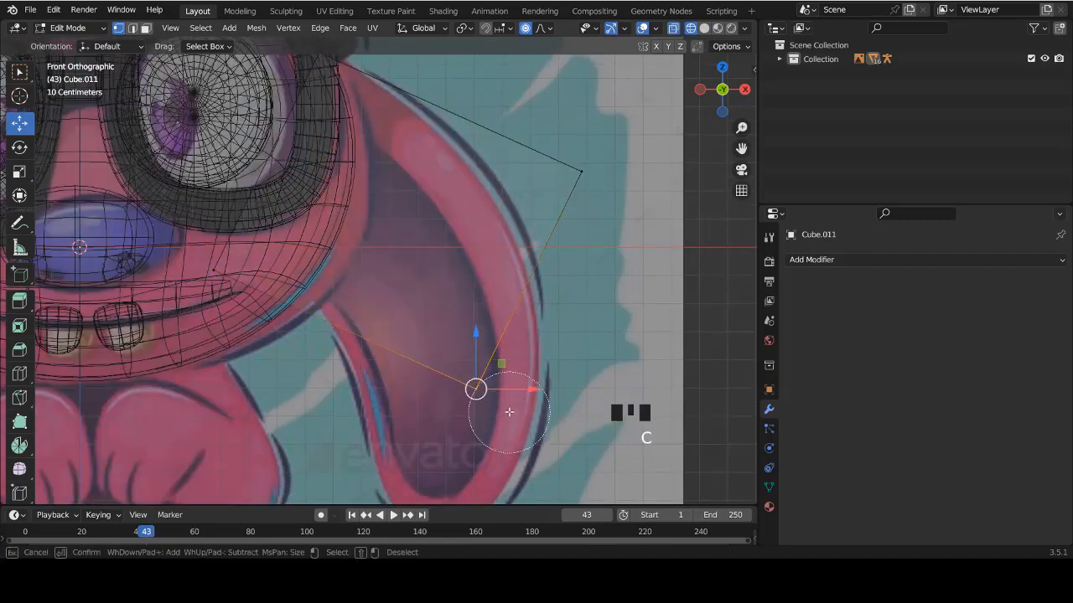
key(g)
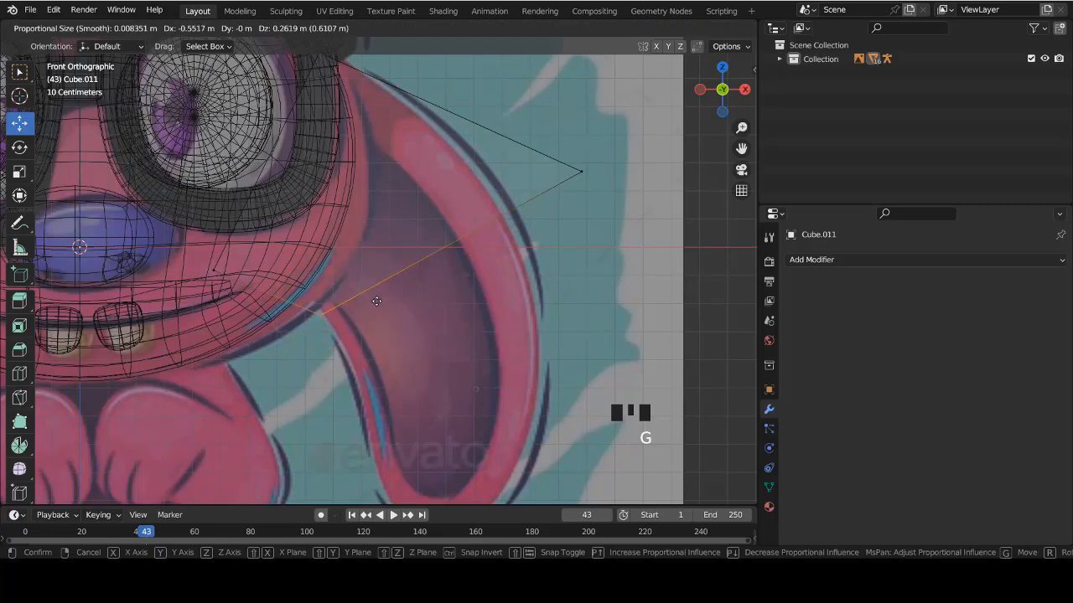
click(383, 304)
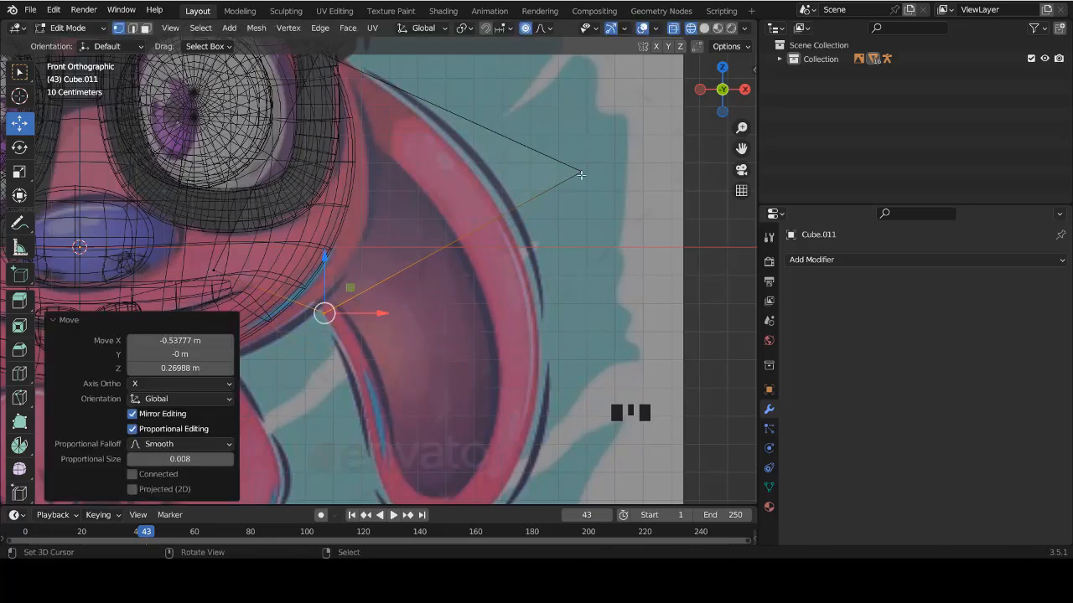
Move the block's upper outer vertices about -0.476 m in X and 0.137 m in Z, onto the ear's outer outline.
right_click(580, 172)
key(c)
key(g)
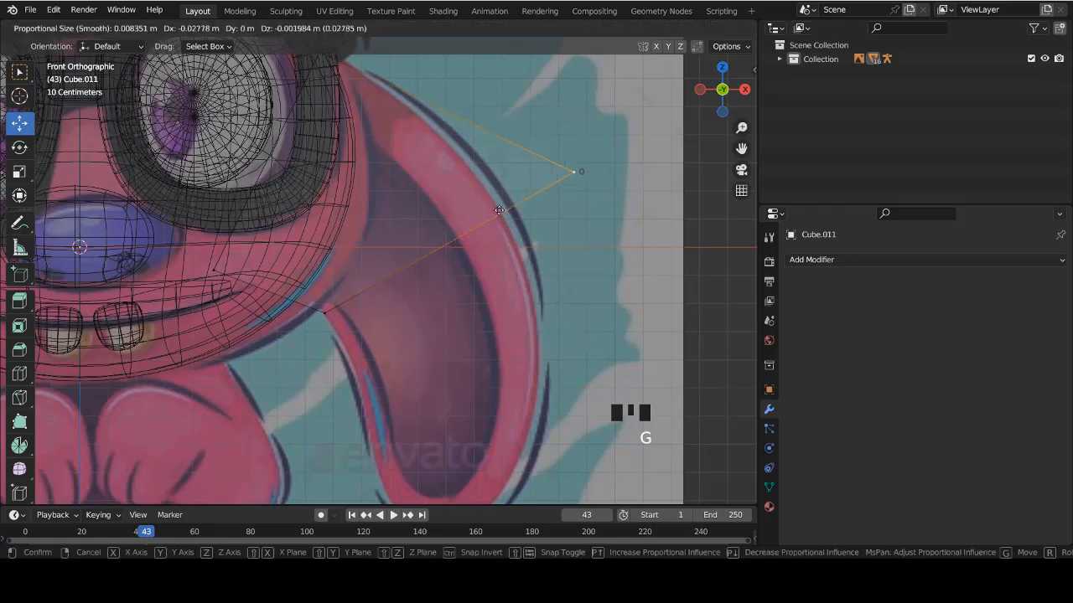
click(443, 166)
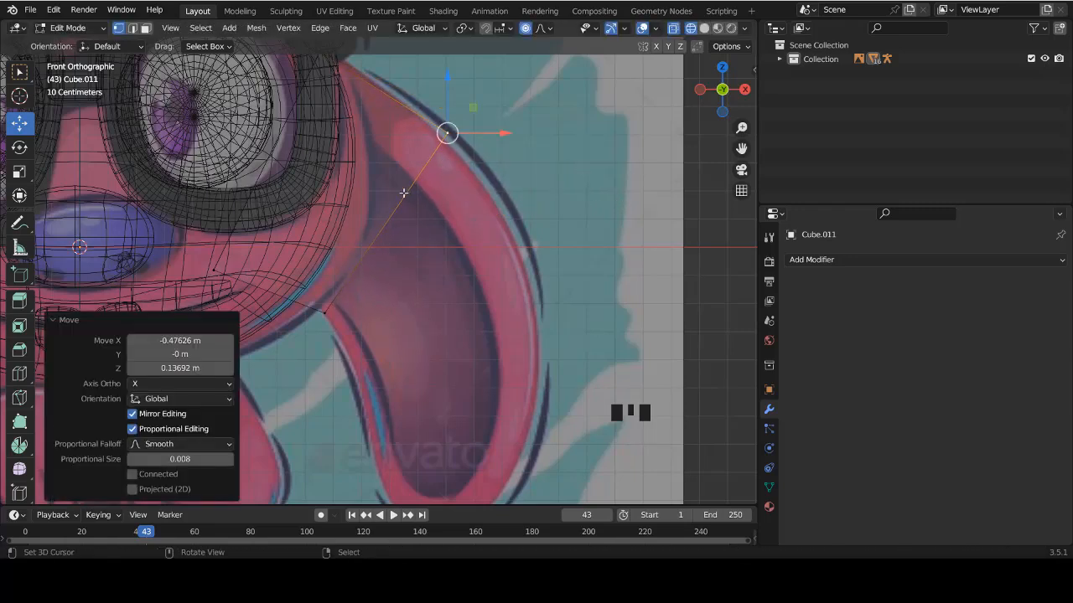
Add one centred loop cut that divides the ear block's thickness in half.
key(z)
mouse_move(403, 192)
middle_down()
mouse_move(419, 159)
mouse_move(394, 173)
middle_up()
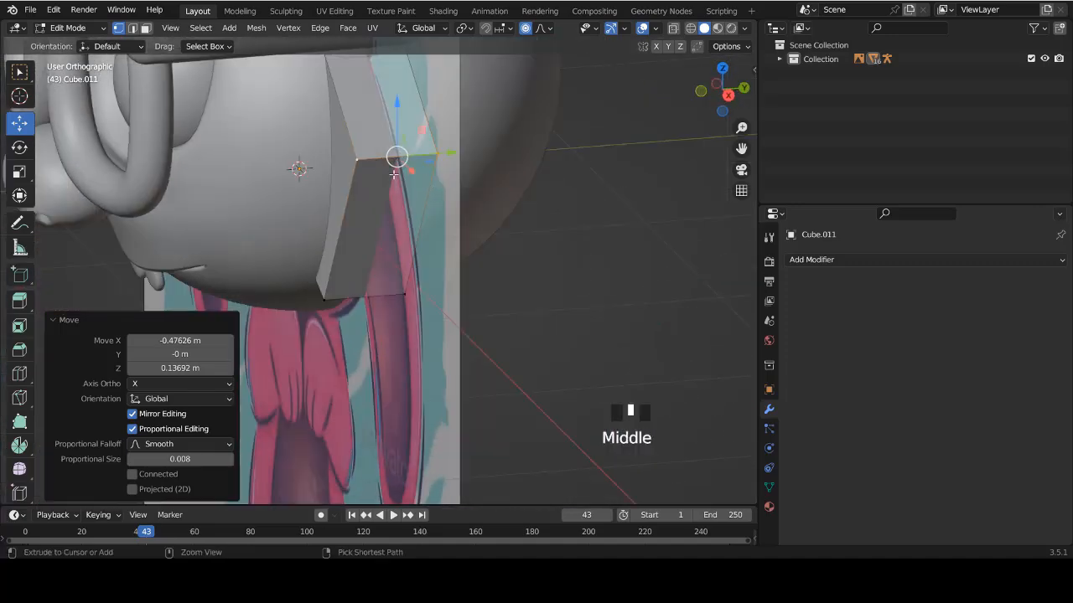
key(ctrl+r)
click(394, 174)
right_click(394, 175)
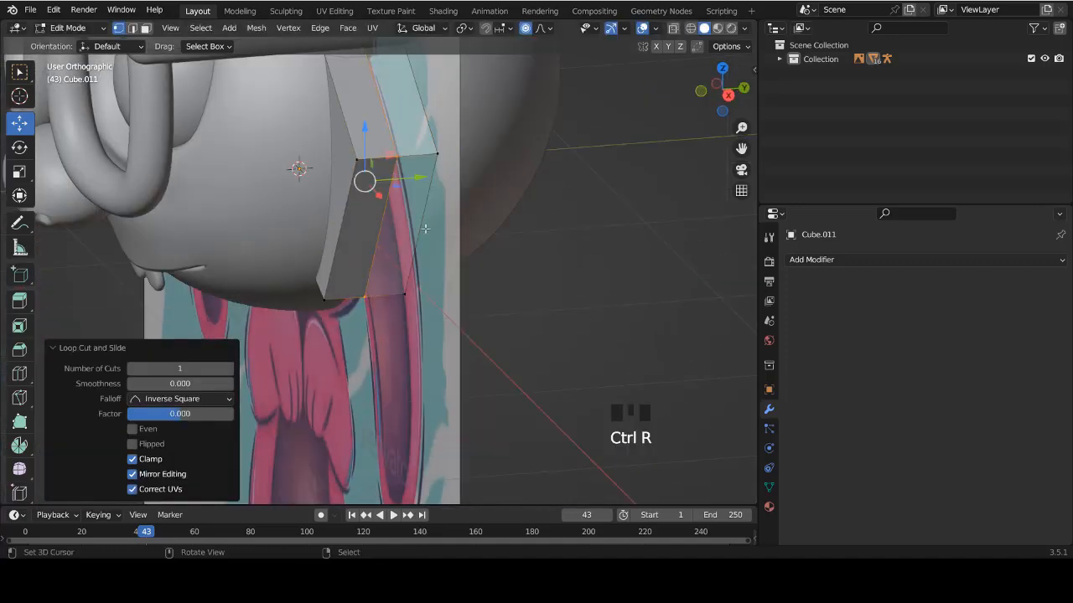
Extrude the ear block's outer end about 0.404 m and move it about -0.214 m in X and -0.093 m in Z.
key(KP_1)
key(z)
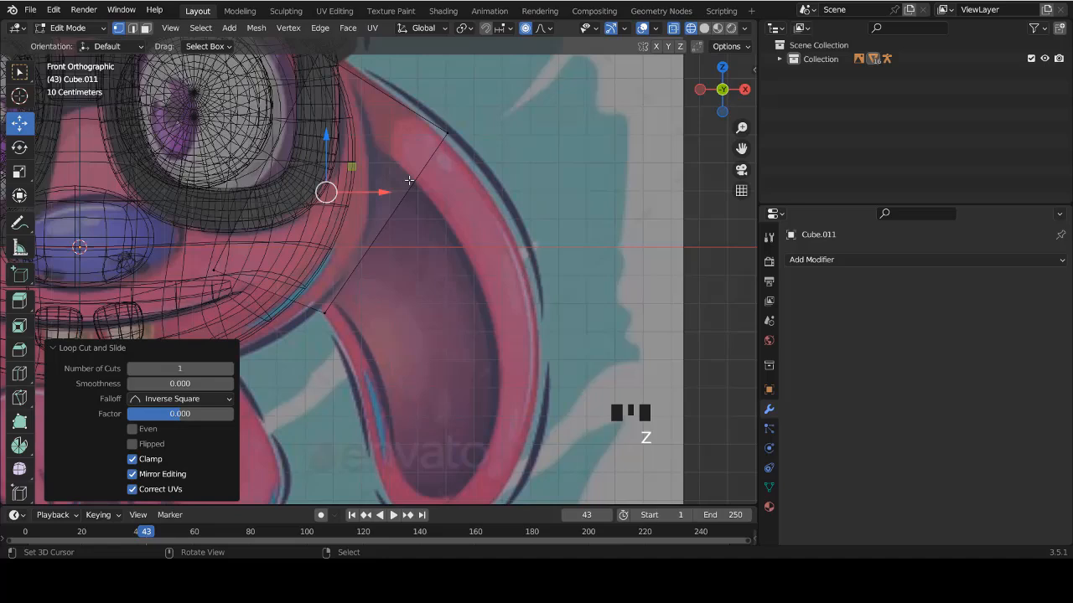
right_click(448, 129)
key(c)
drag(446, 134, 312, 356)
right_click(313, 354)
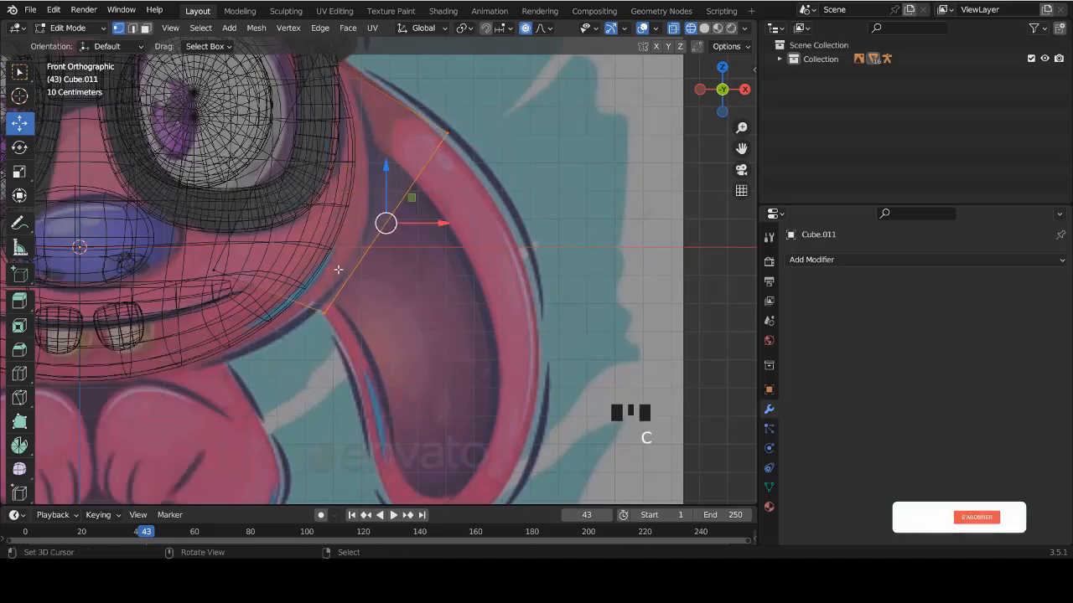
key(e)
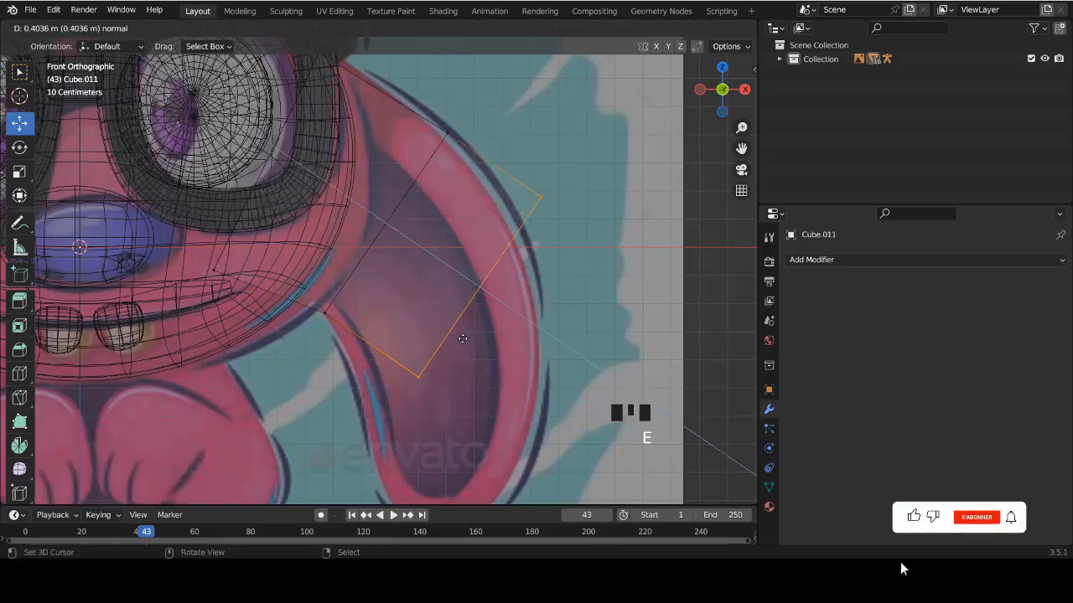
click(463, 338)
key(g)
click(459, 242)
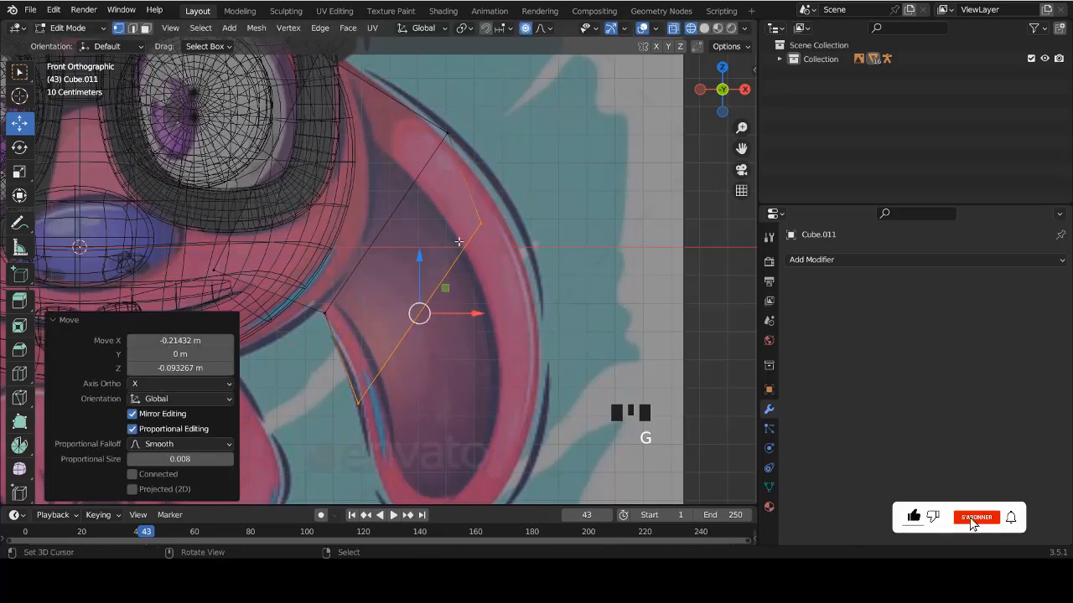
Move the extruded end's upper vertices about 0.091 m in X and 0.067 m in Z, onto the ear's outer outline.
right_click(479, 222)
key(c)
right_click(482, 231)
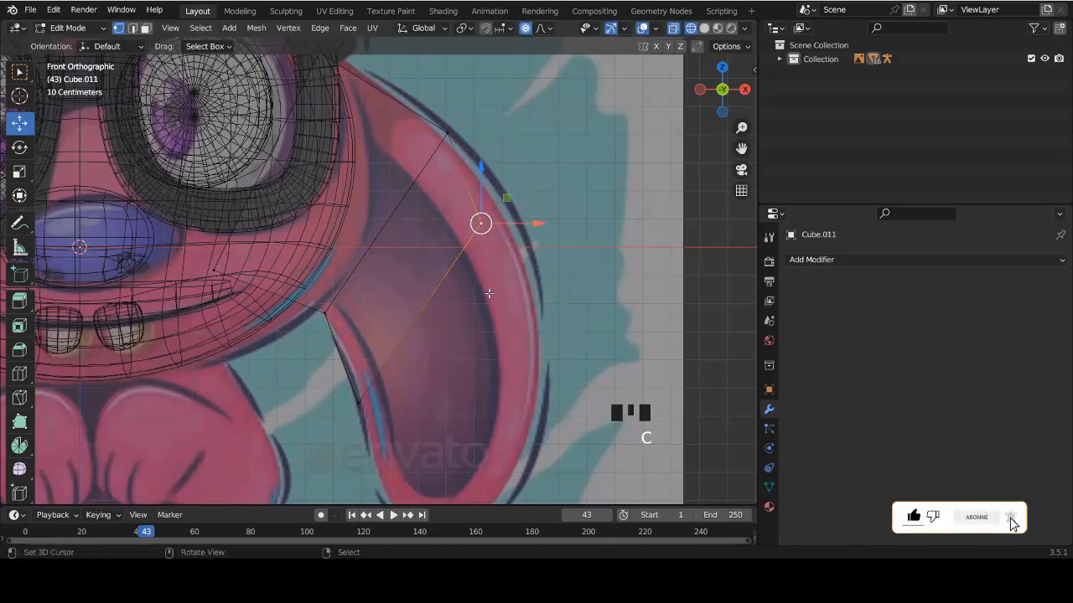
key(g)
click(501, 291)
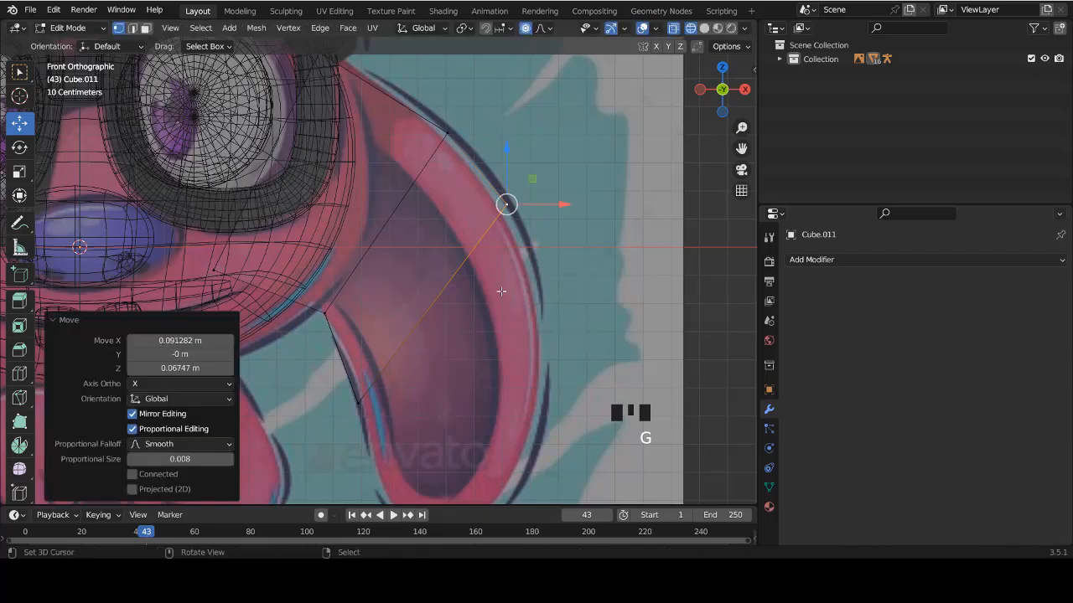
Extrude the ear's end about 0.325 m and shift it about -0.18 m in X and -0.09 m in Z, along the reference ear.
shift+scroll(501, 290, down, 3)
right_click(358, 361)
key(c)
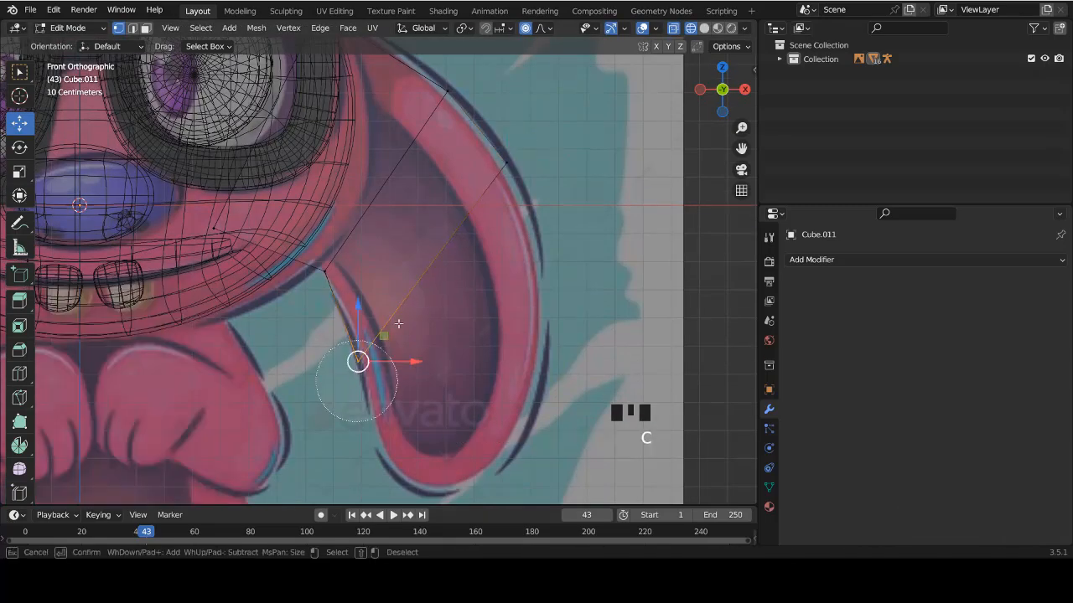
click(533, 149)
right_click(472, 294)
key(e)
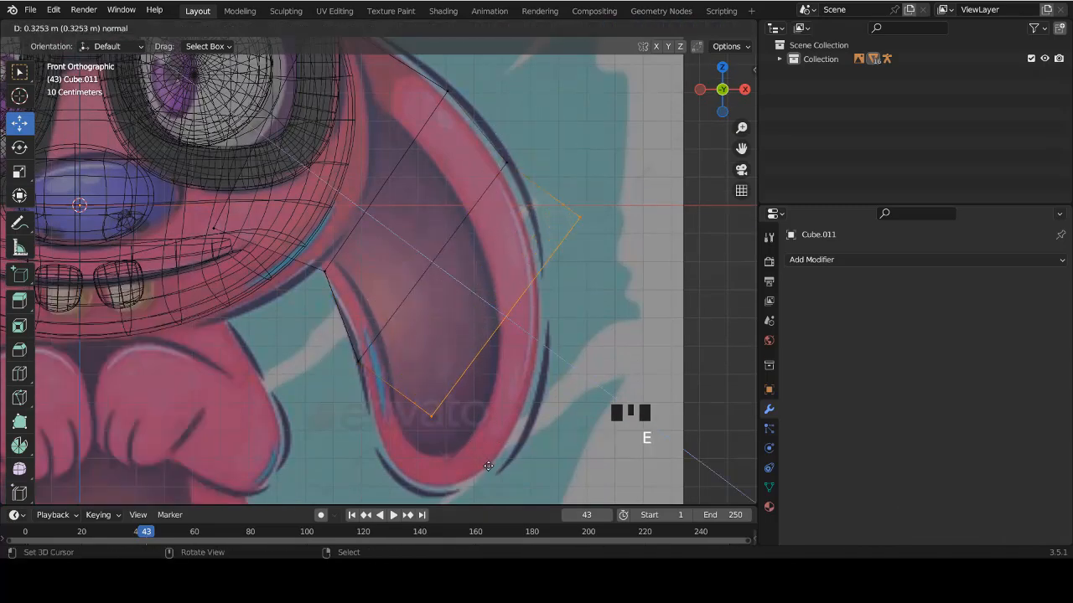
click(488, 466)
shift+scroll(503, 335, down, 4)
key(g)
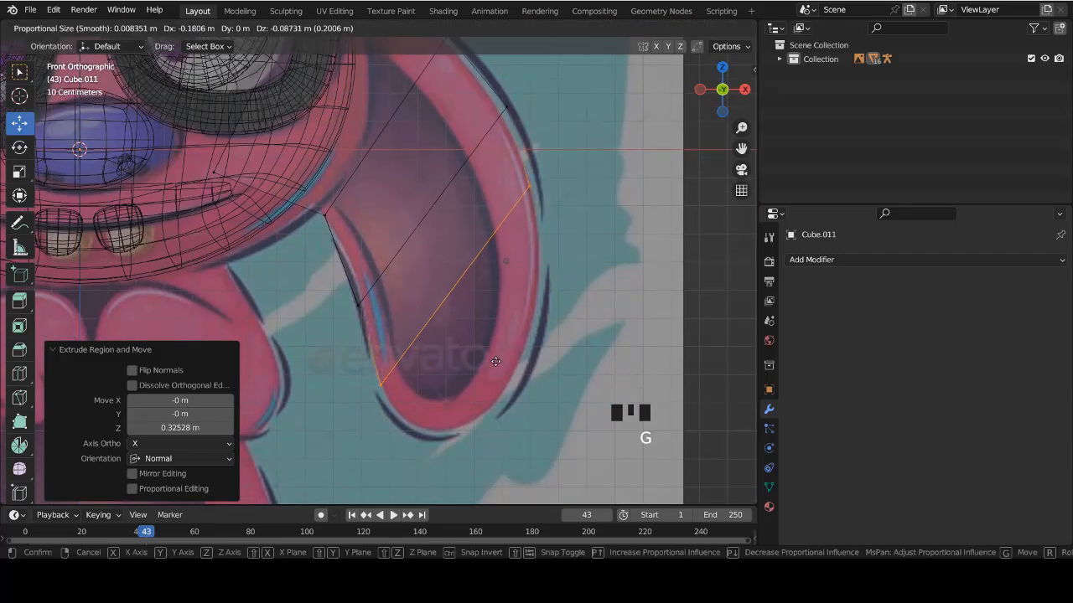
click(500, 350)
Move the new end's outer vertices about 0.038 m in X and -0.232 m in Z, down the ear's outer outline.
right_click(526, 191)
key(c)
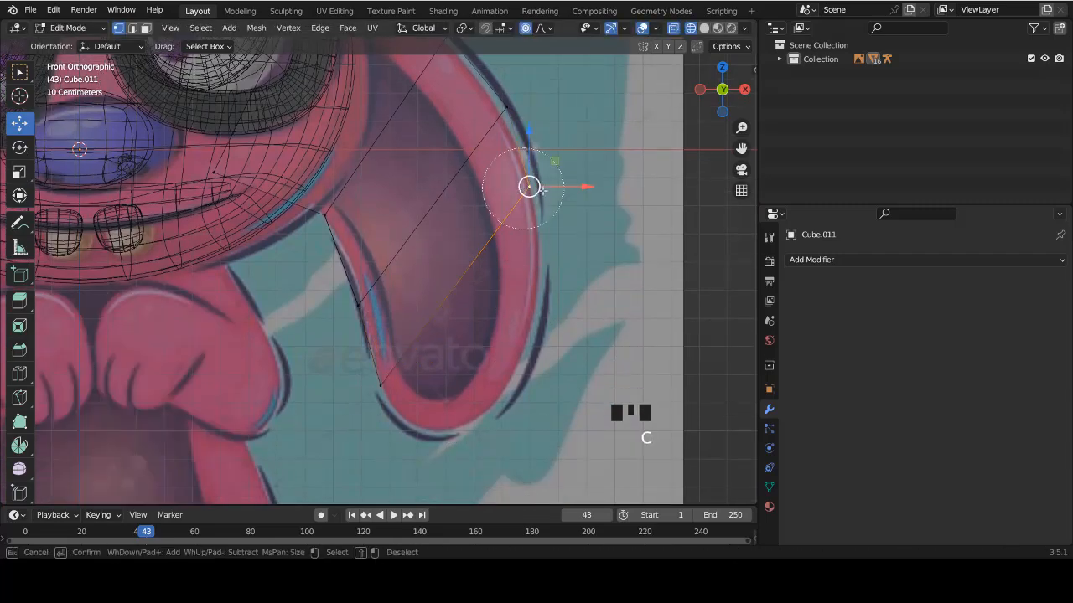
right_click(552, 195)
key(g)
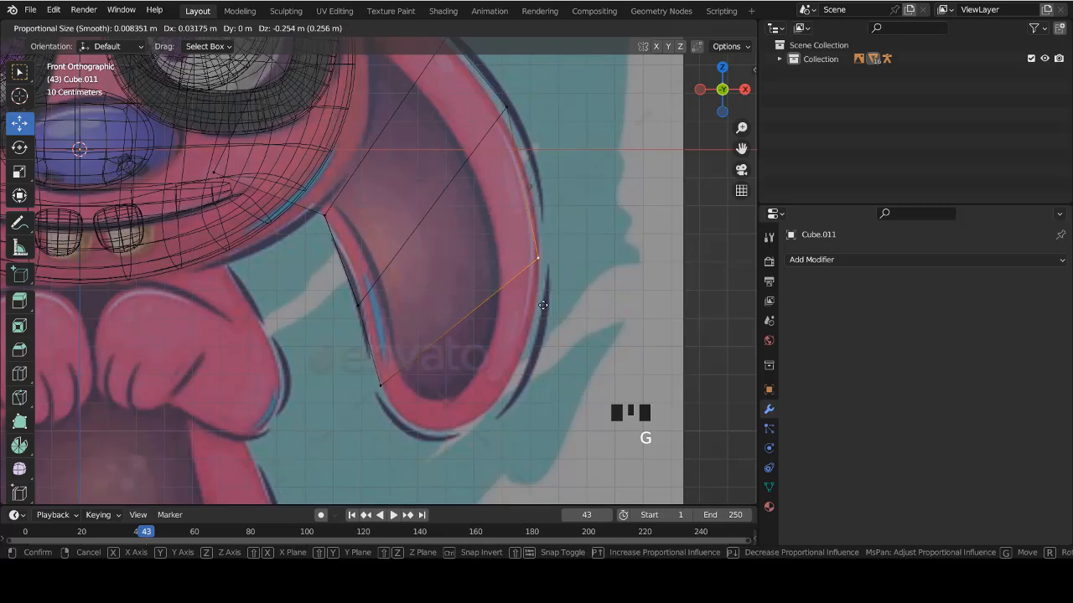
click(544, 303)
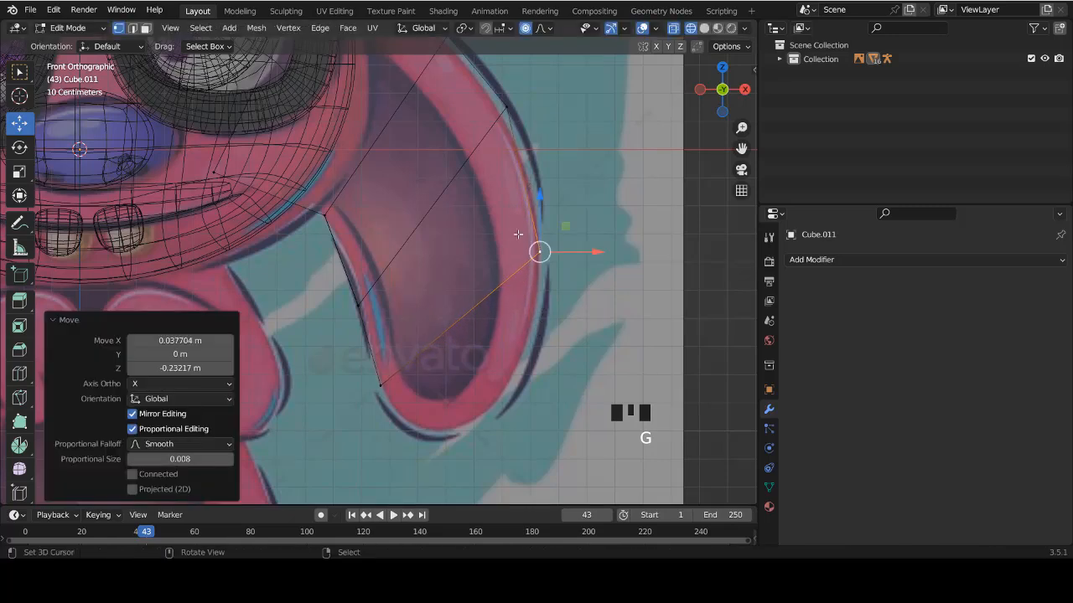
Add a centered edge loop across the ear block's last segment, between its two end rows.
key(ctrl+r)
click(522, 177)
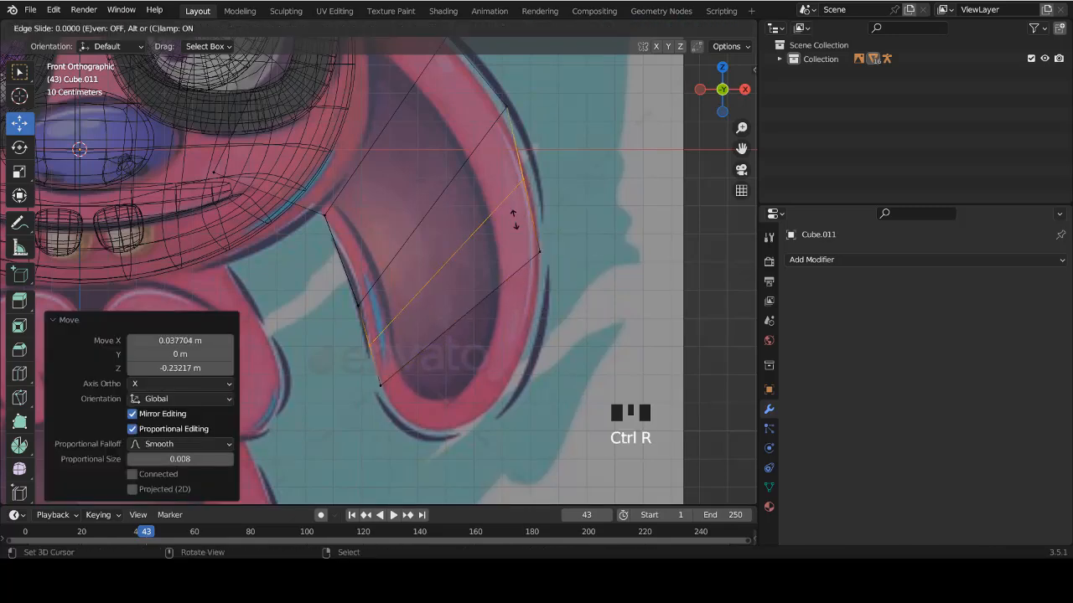
right_click(523, 181)
right_click(517, 179)
key(v)
click(520, 179)
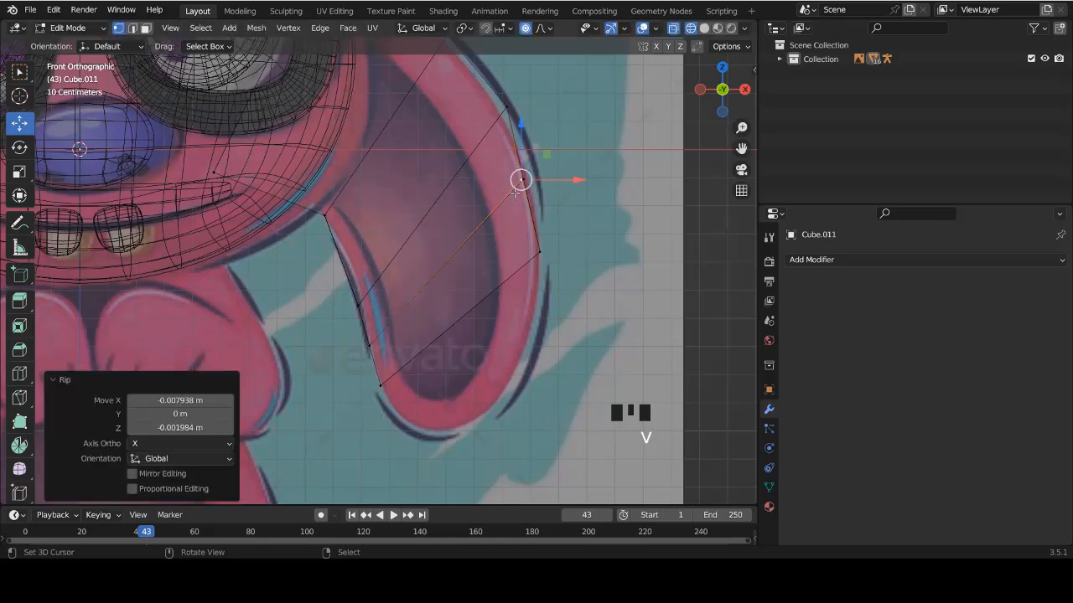
key(ctrl+z)
Move the new loop's outer vertices about 0.032 m in X and 0.030 m in Z, onto the ear's outer outline.
key(c)
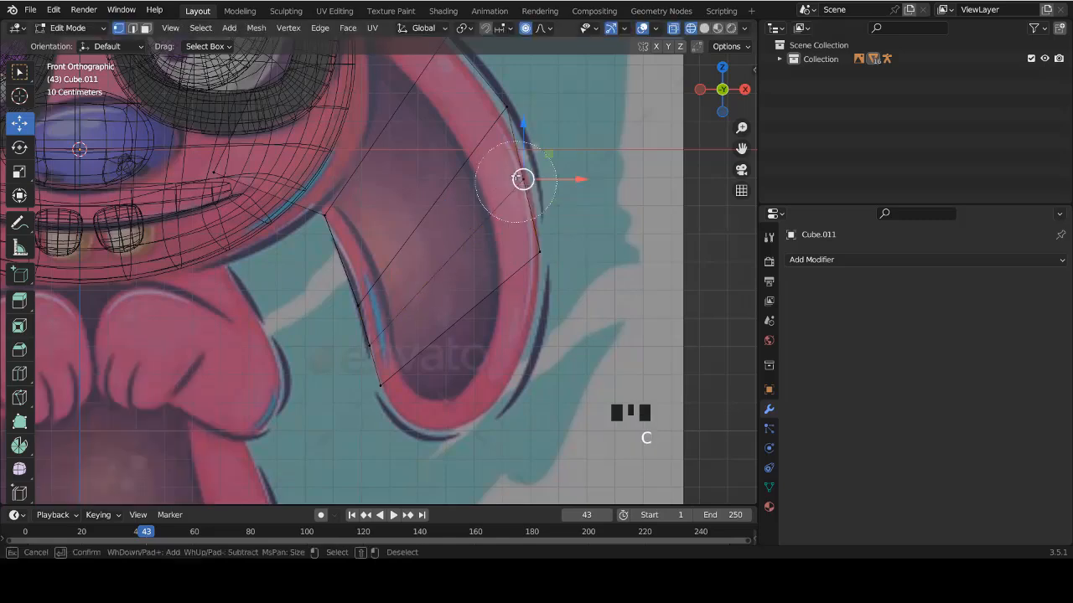
click(523, 178)
right_click(524, 177)
key(g)
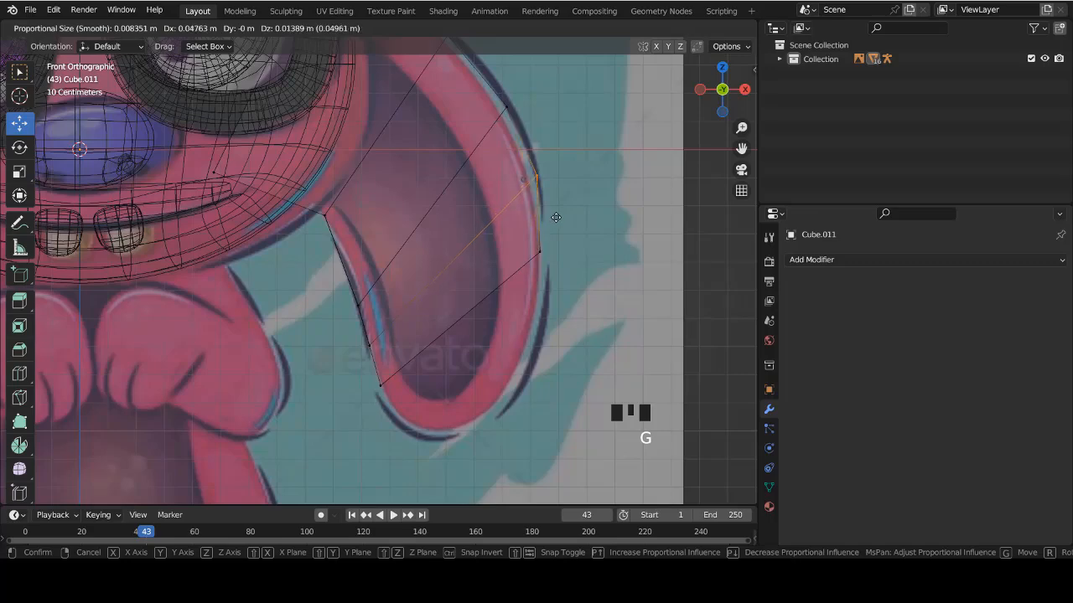
click(550, 213)
Extrude the ear's end toward the tip and shift it about -0.159 m in X and -0.088 m in Z.
shift+scroll(536, 201, down, 3)
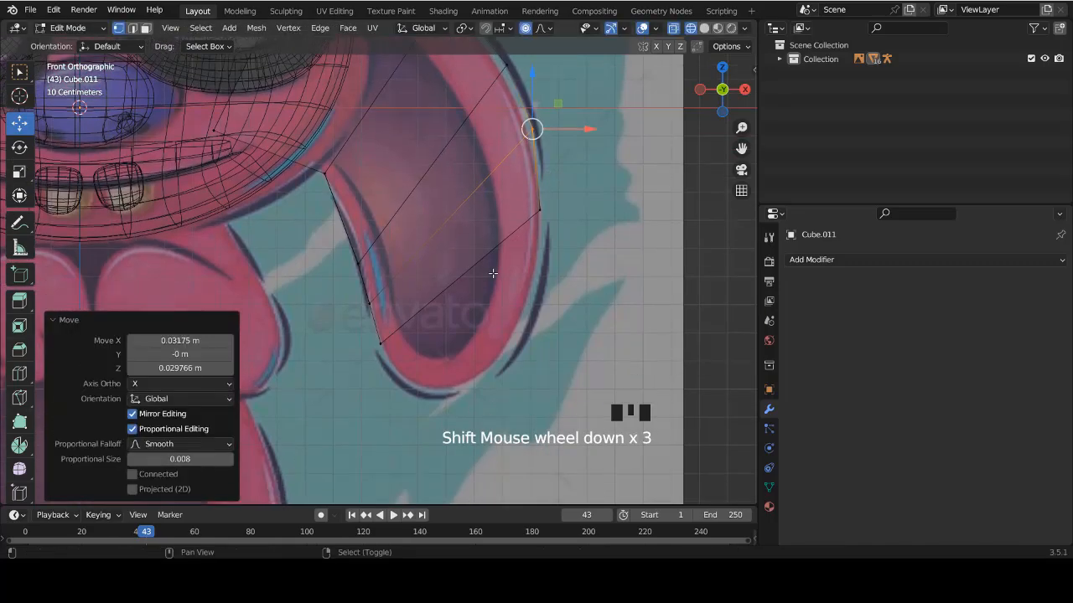
scroll(534, 199, up, 1)
ctrl+scroll(533, 198, up, 1)
right_click(557, 199)
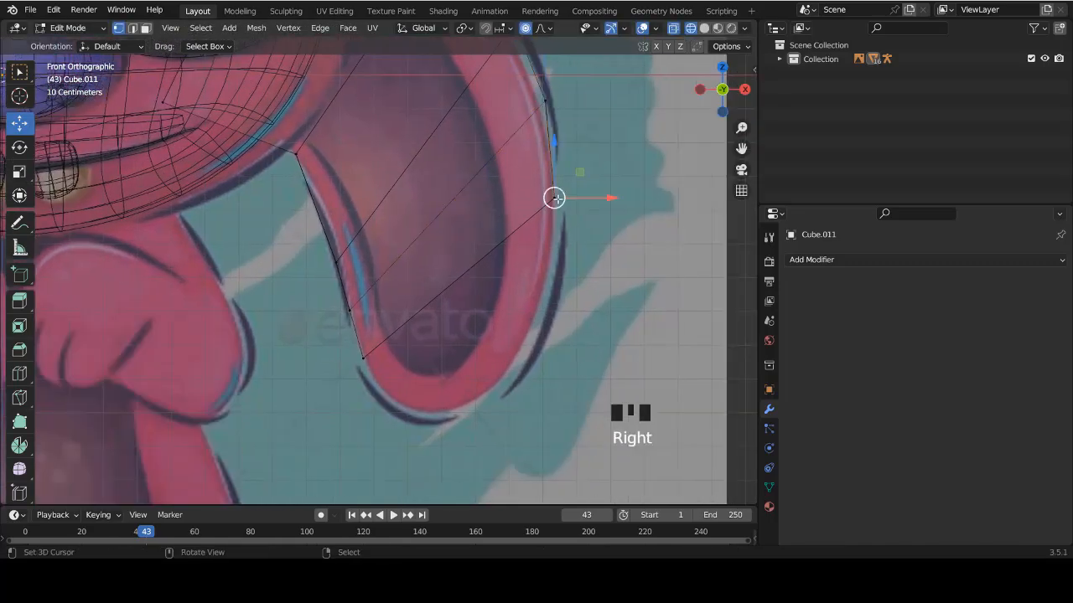
key(c)
drag(522, 232, 347, 383)
right_click(402, 298)
key(e)
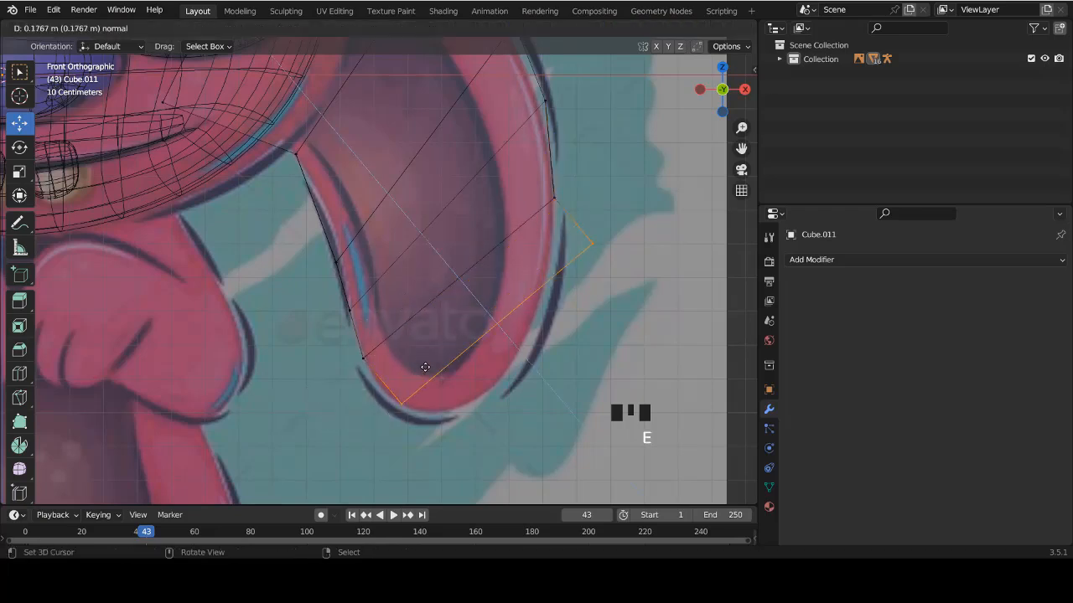
click(523, 379)
key(g)
click(466, 416)
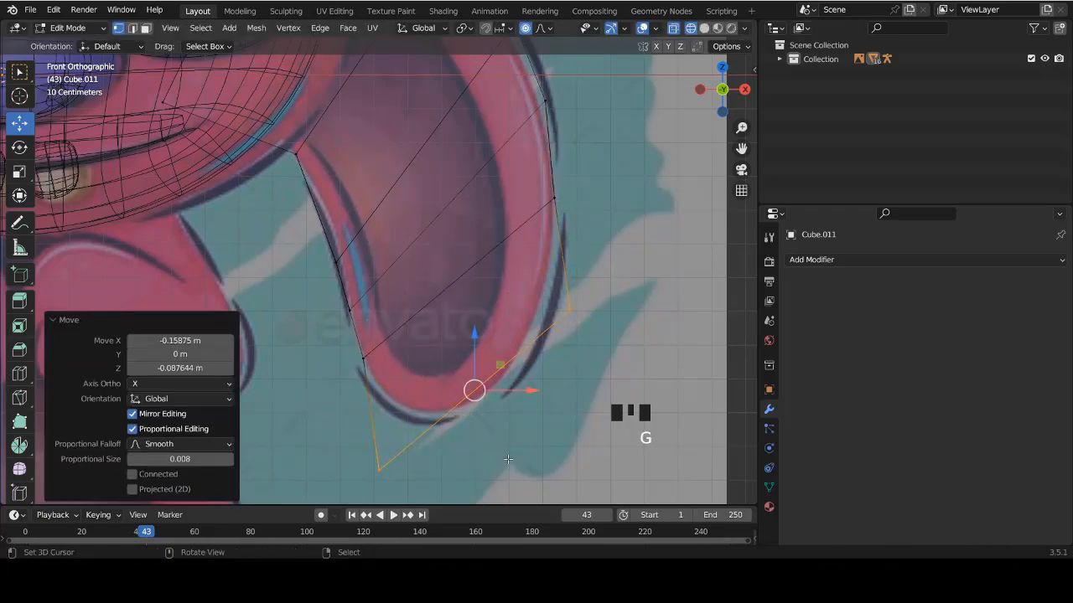
key(s)
right_click(490, 441)
Move the extruded end's outer vertices about -0.108 m in X and -0.078 m in Z, onto the ear's outer outline.
right_click(572, 312)
key(b)
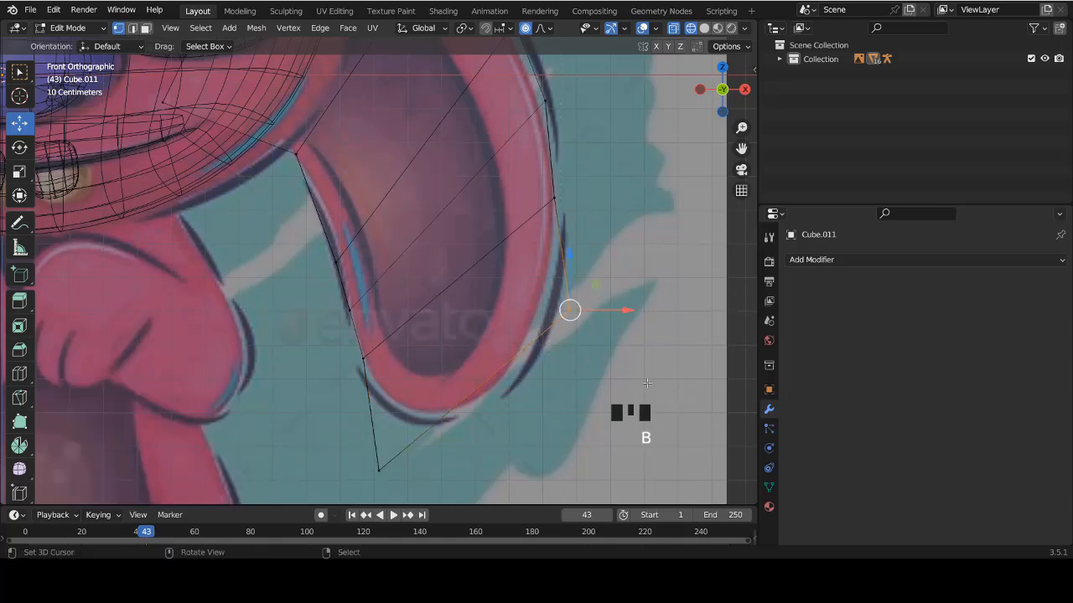
key(g)
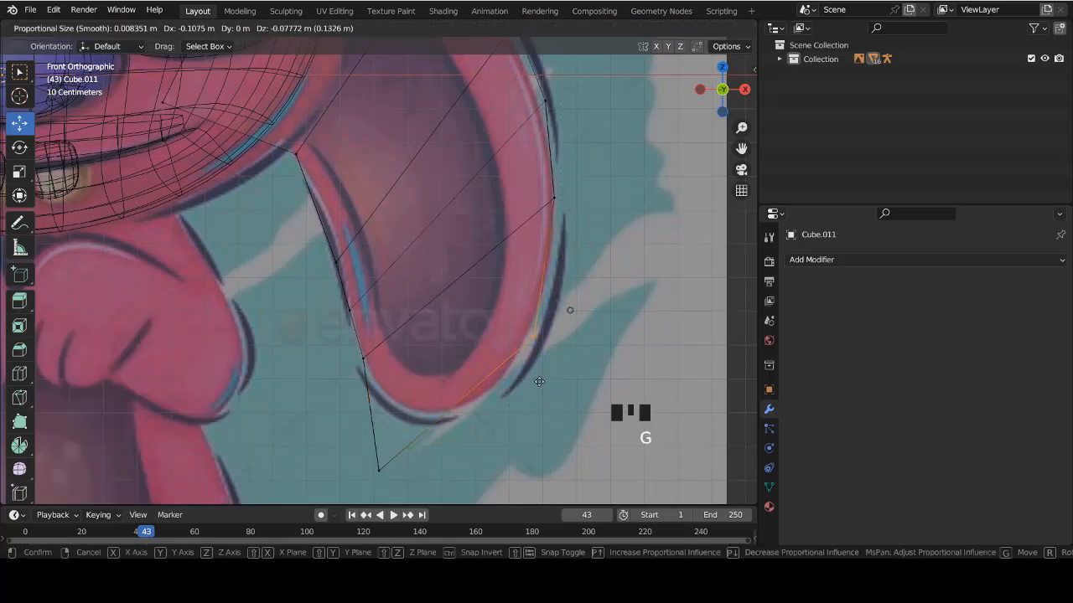
click(539, 381)
Move the extruded end's inner vertices about 0.094 m in X and 0.142 m in Z, onto the ear tip's outline.
right_click(378, 466)
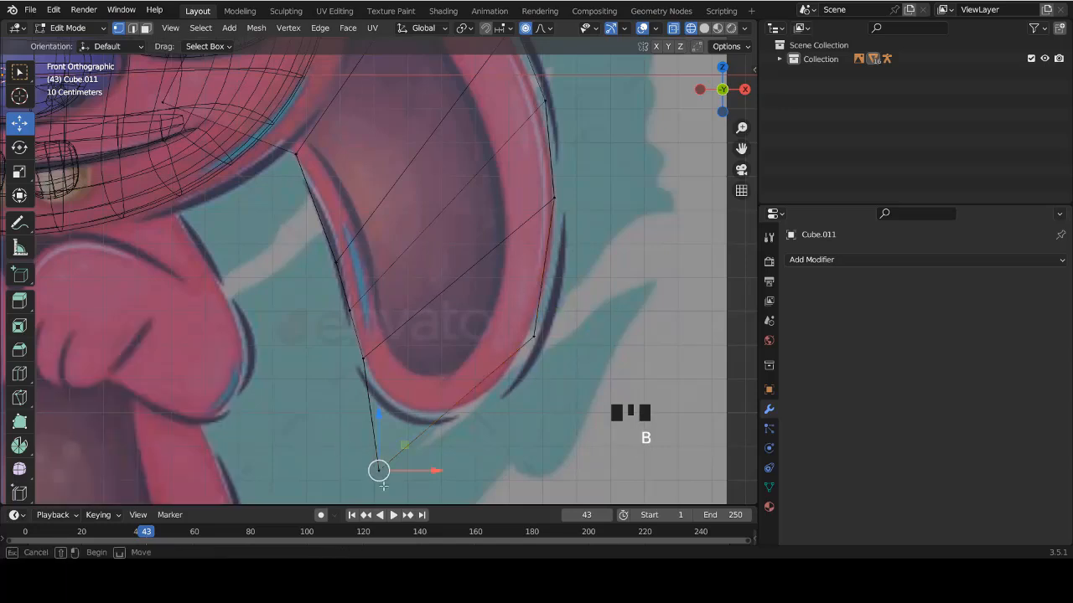
key(b)
key(g)
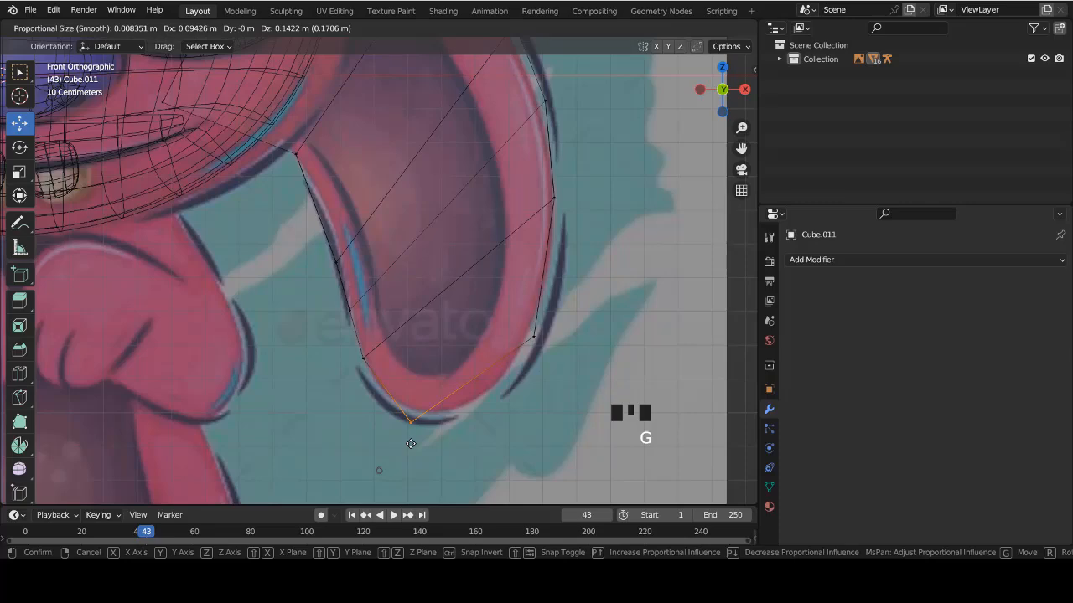
click(411, 444)
Add one centered edge loop running lengthwise through the ear, from its base to the tip.
shift+scroll(538, 296, down, 3)
ctrl+scroll(538, 296, up, 1)
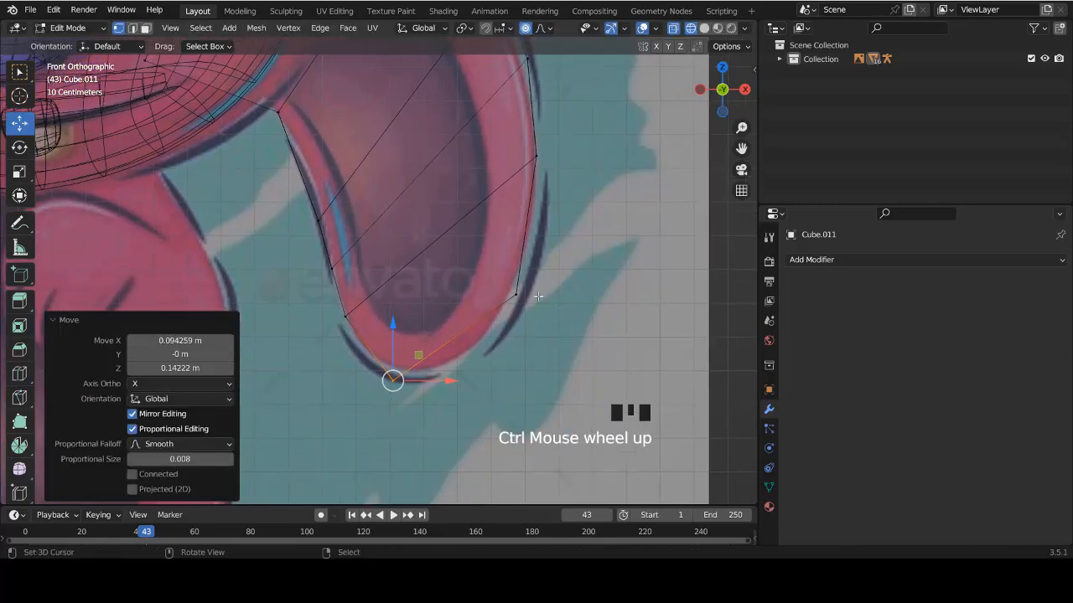
middle_drag(612, 296, 466, 351)
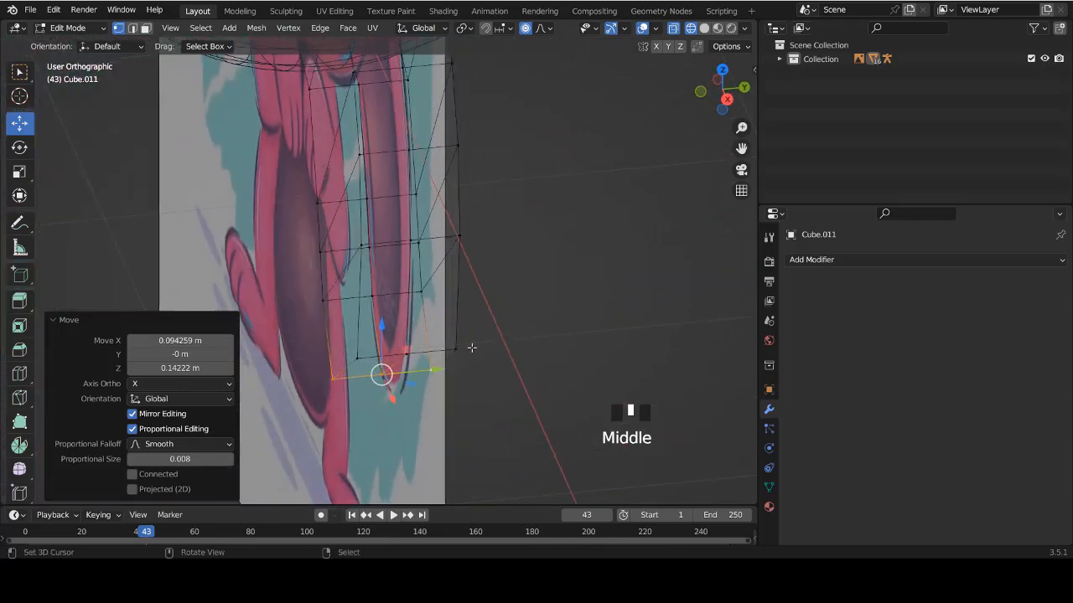
key(KP_1)
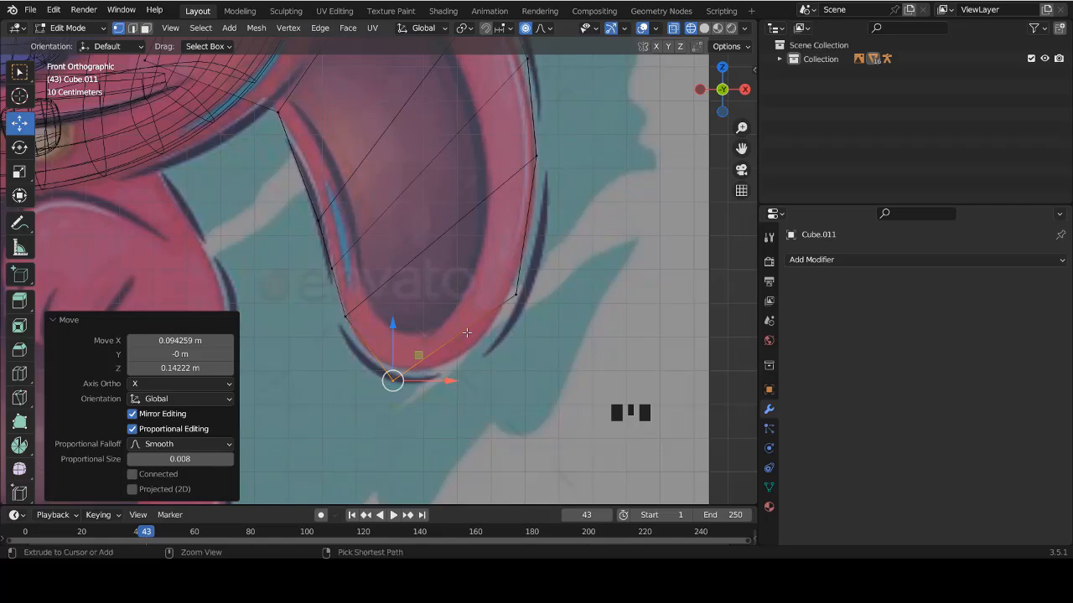
key(ctrl+r)
click(442, 351)
right_click(441, 350)
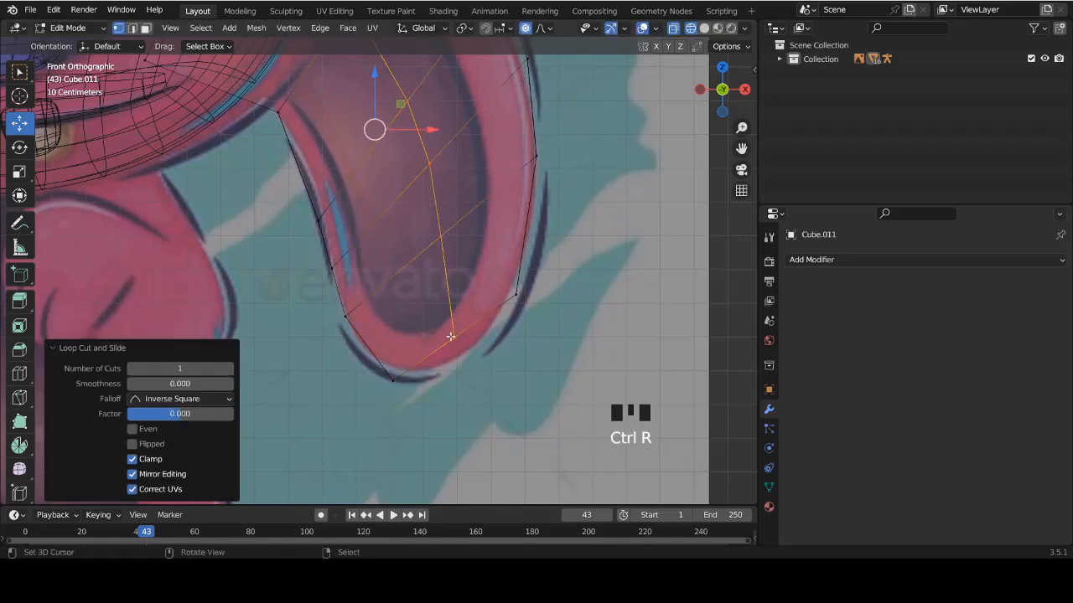
Move the lengthwise loop's tip vertices about 0.020 m in X and -0.055 m in Z to round the ear's tip.
click(452, 337)
key(b)
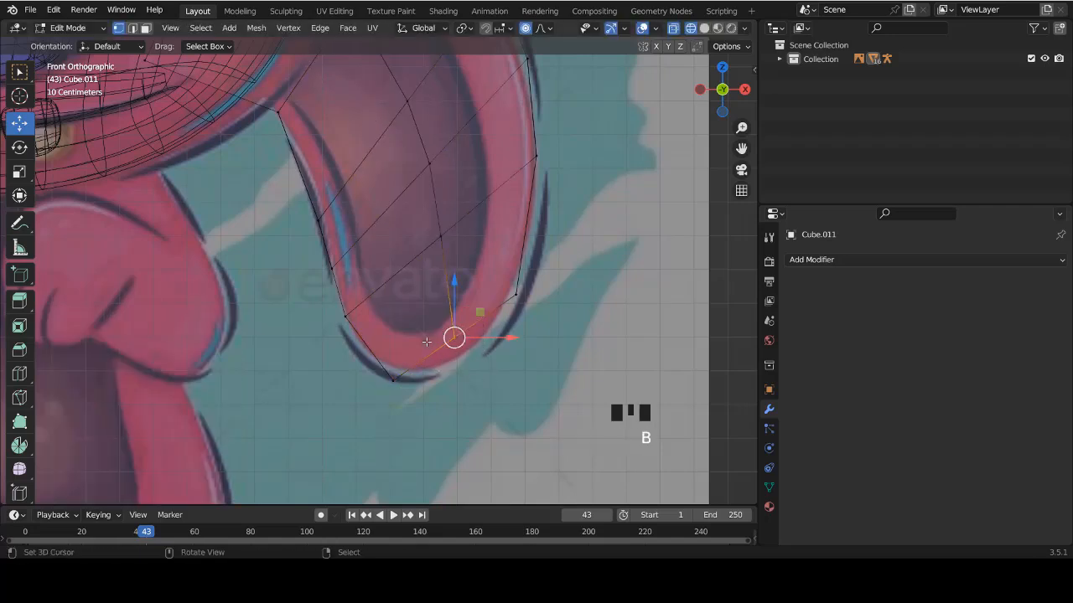
key(b)
key(g)
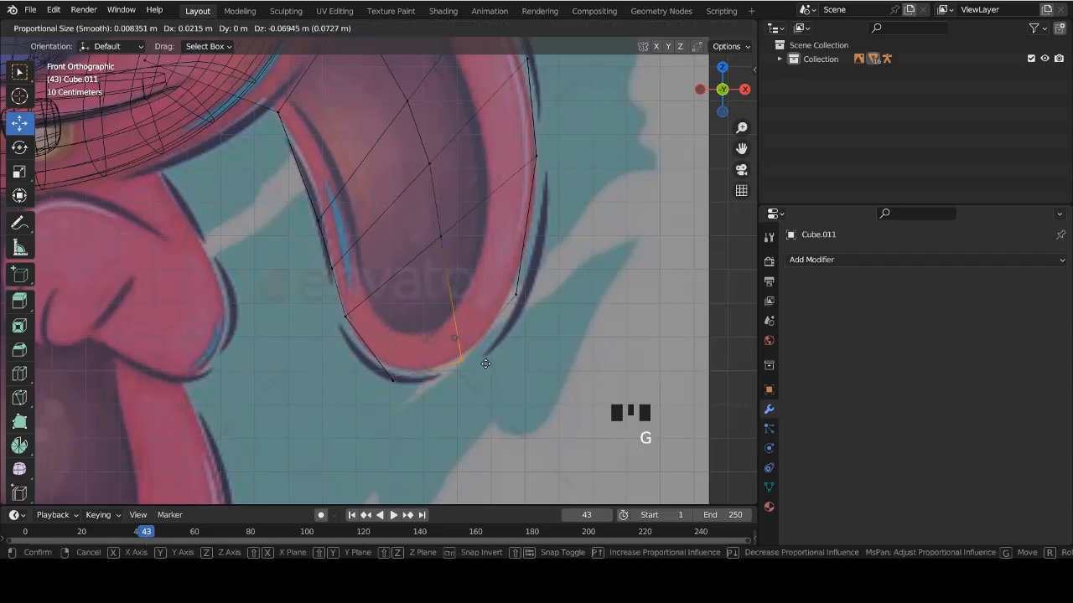
click(484, 359)
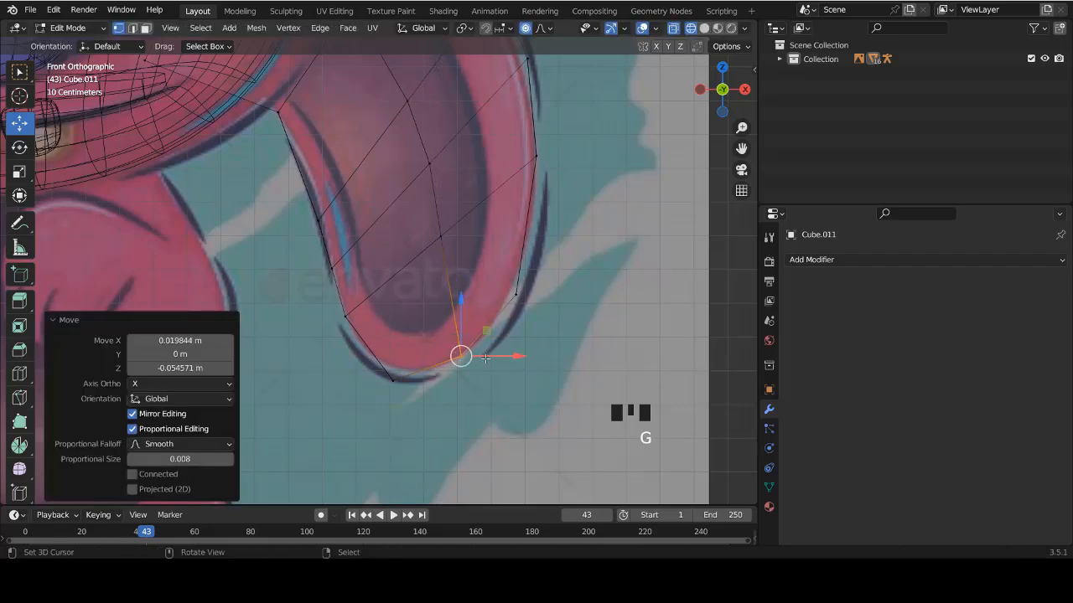
Add two more lengthwise ear loops, one centered in the outer half and one in the inner half slid by a factor of 0.483.
shift+scroll(448, 327, up, 4)
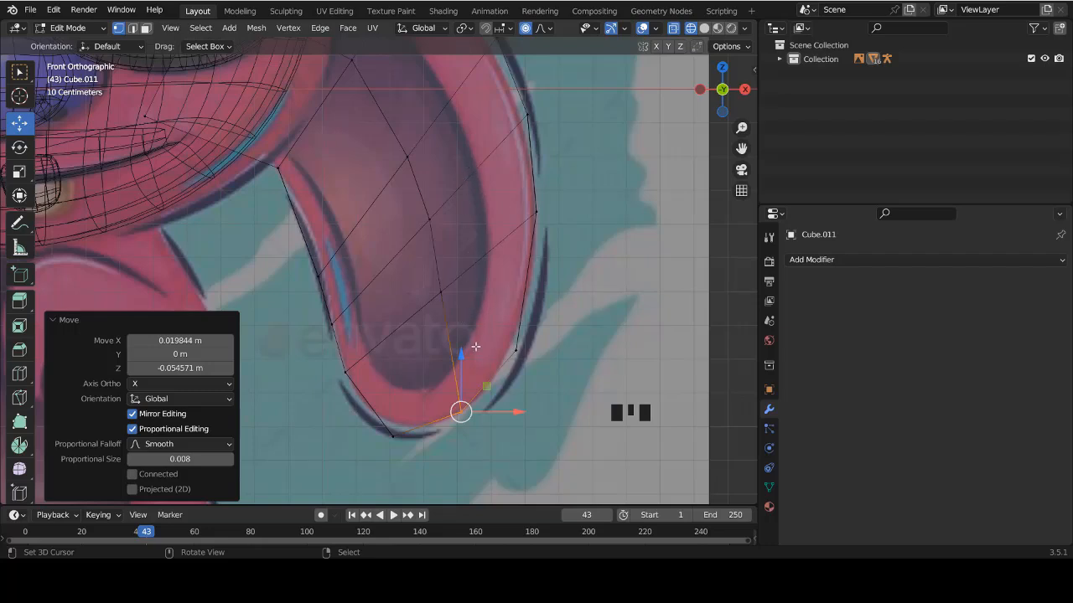
key(ctrl+r)
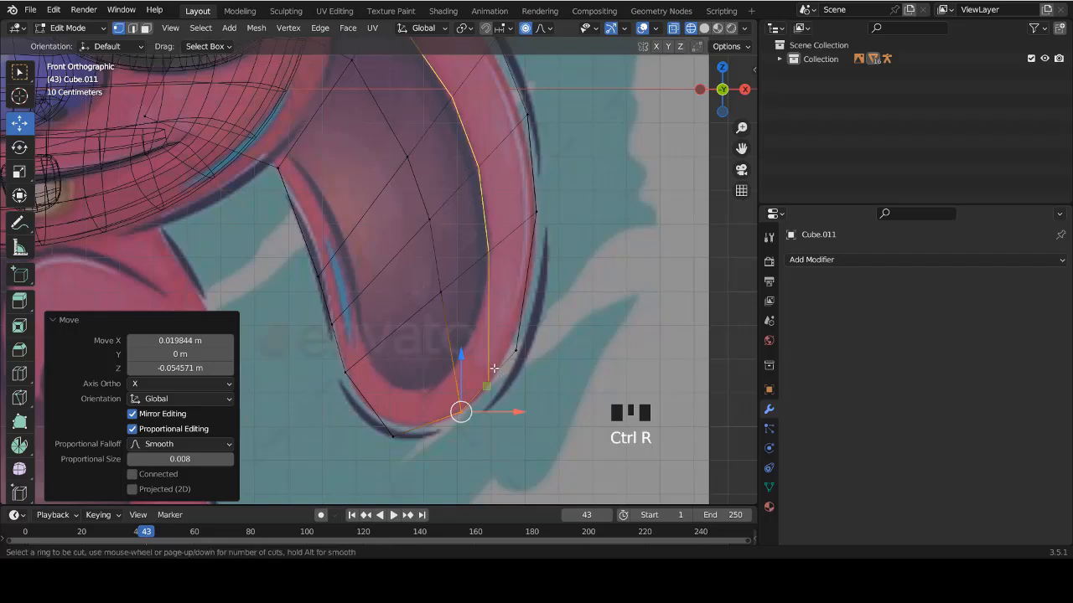
click(495, 369)
right_click(494, 369)
key(ctrl+r)
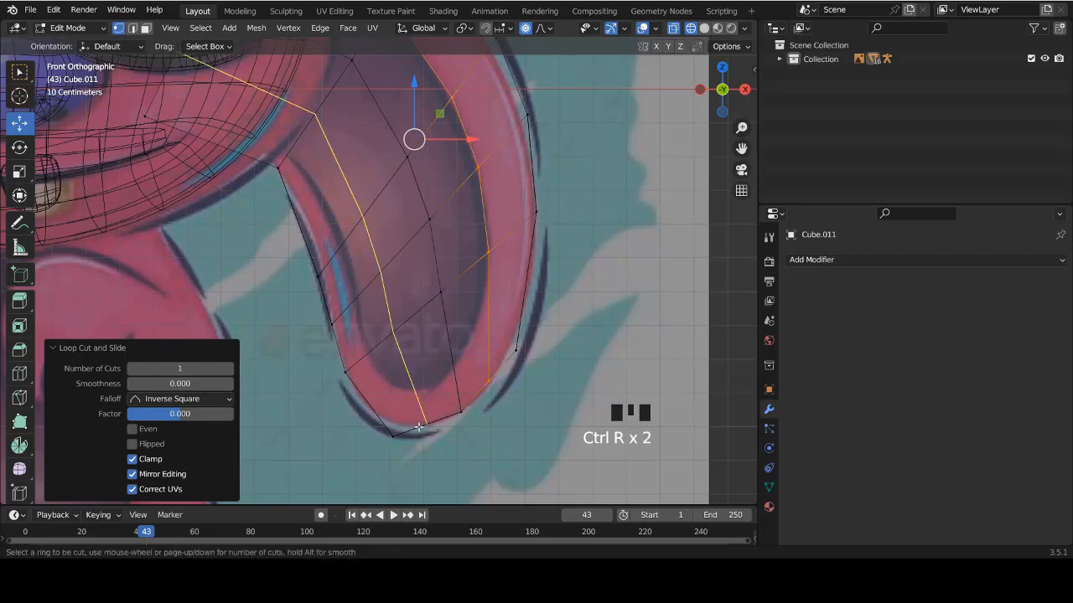
click(418, 426)
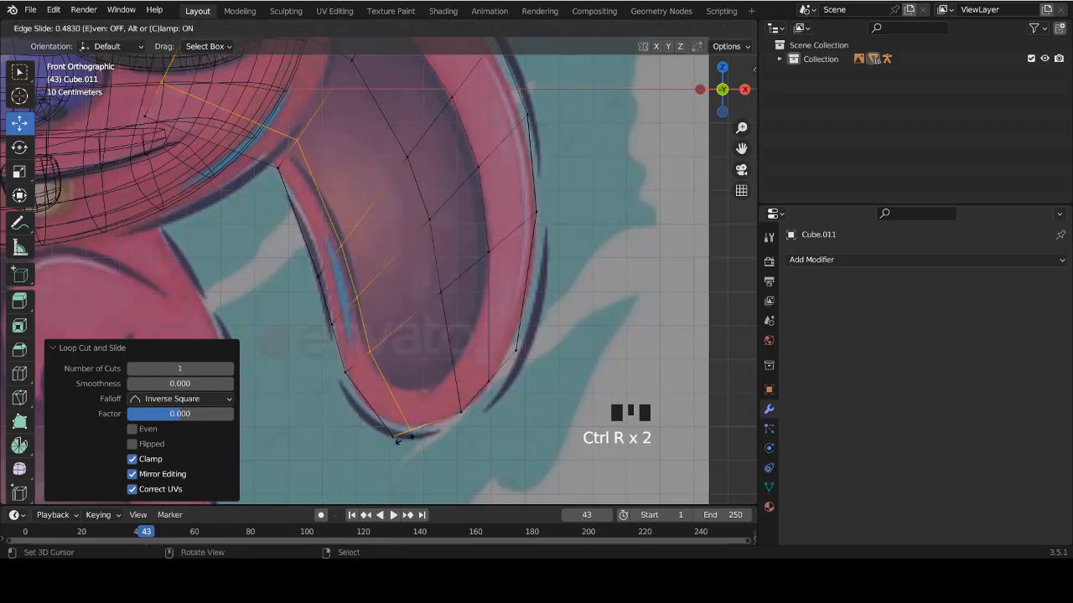
click(402, 440)
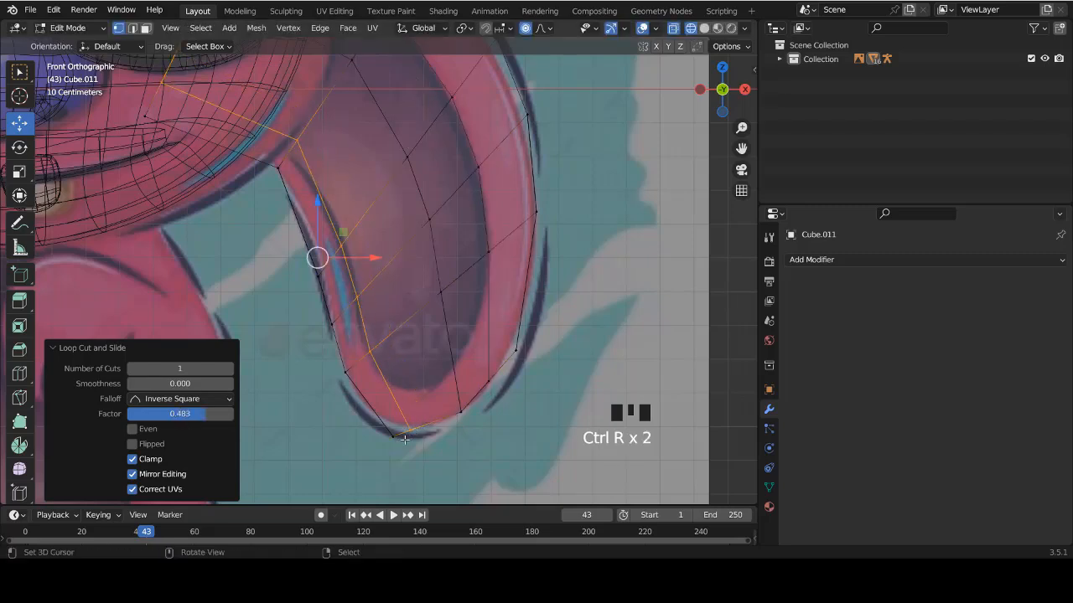
Add an edge loop across the ear's last segment near the tip, slid by a factor of -0.348.
key(ctrl+r)
click(450, 369)
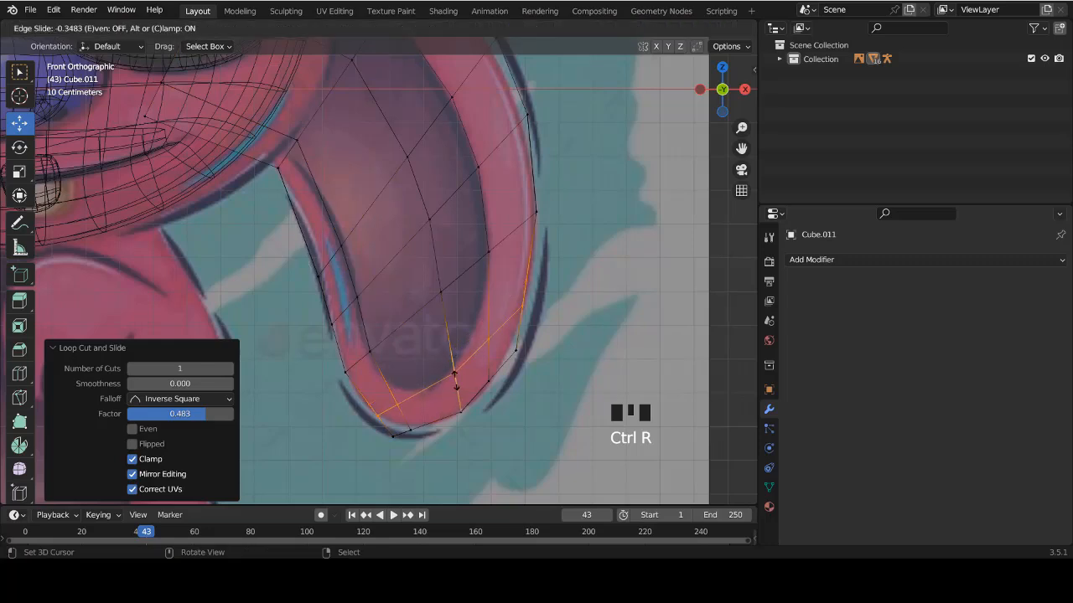
click(458, 409)
Raise the ear tip's inner corner about 0.028 m in Z, onto the reference outline.
scroll(450, 398, up, 1)
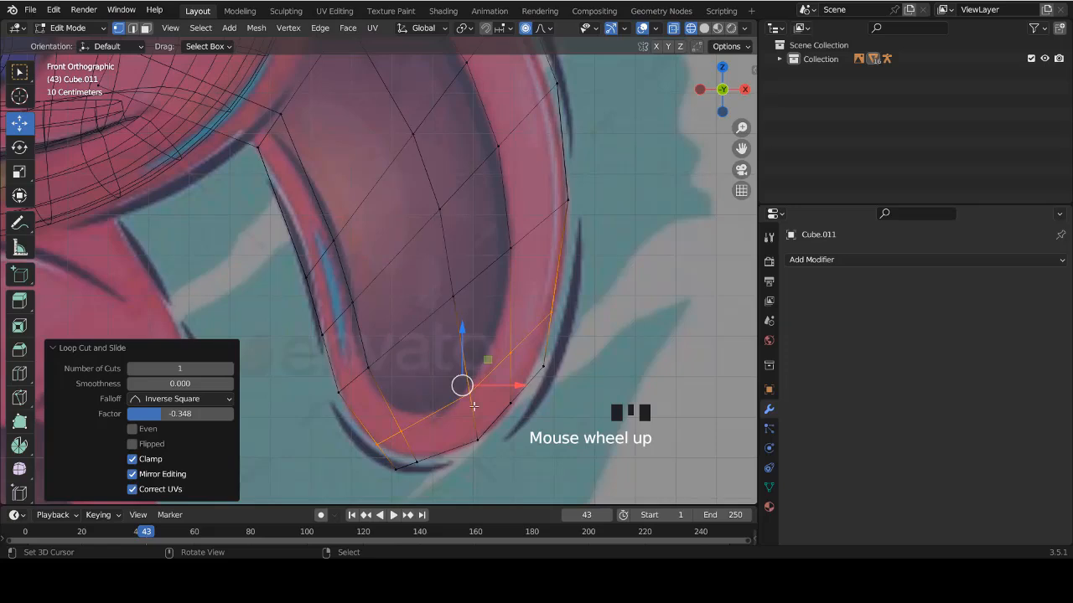
shift+scroll(502, 296, down, 3)
shift+scroll(498, 274, down, 3)
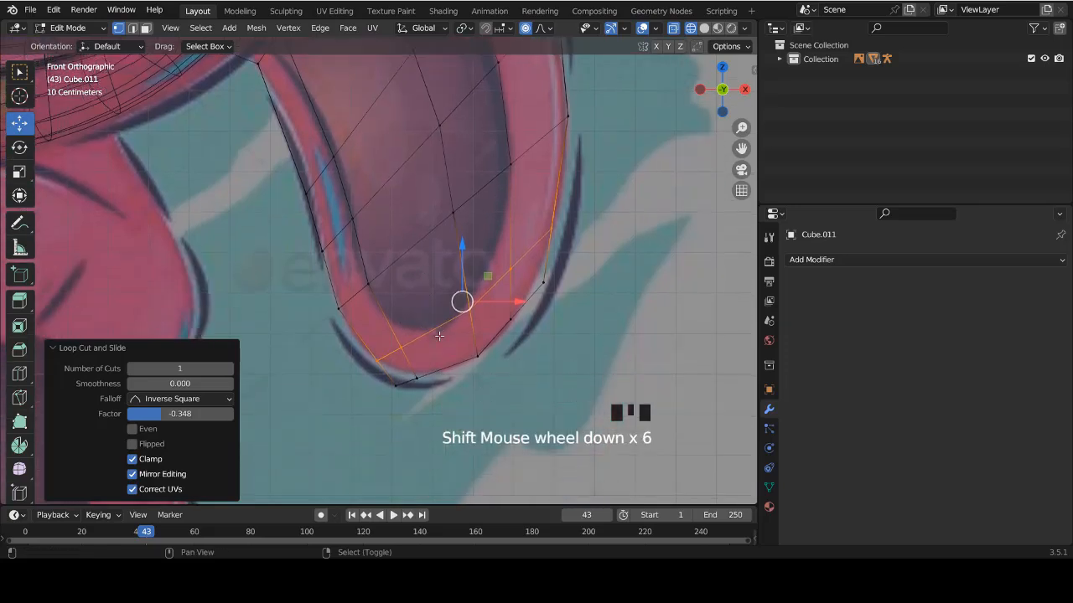
scroll(395, 432, up, 2)
right_click(403, 438)
key(c)
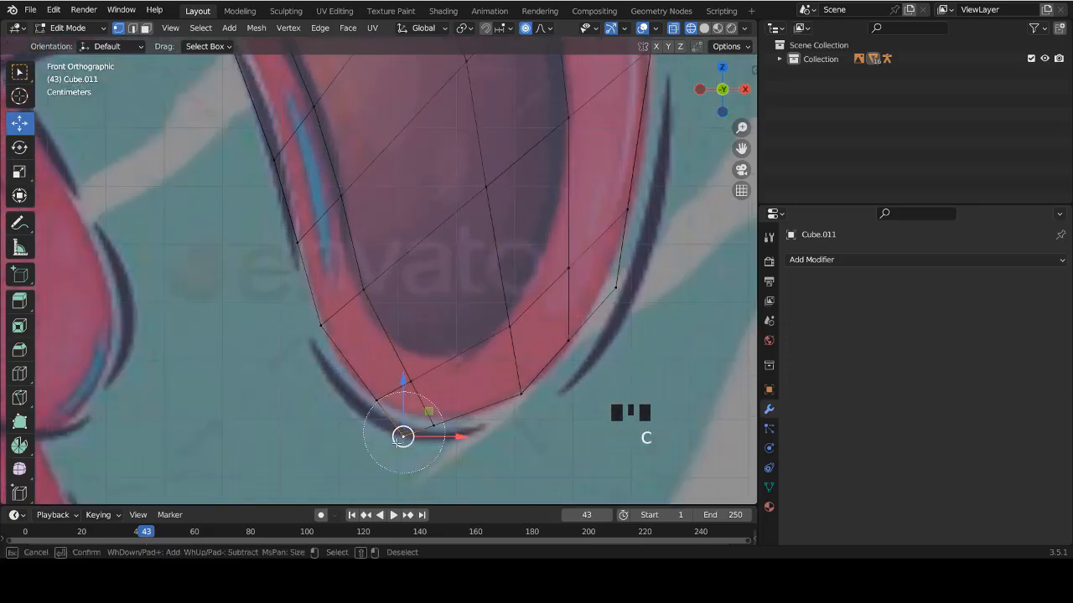
right_click(398, 463)
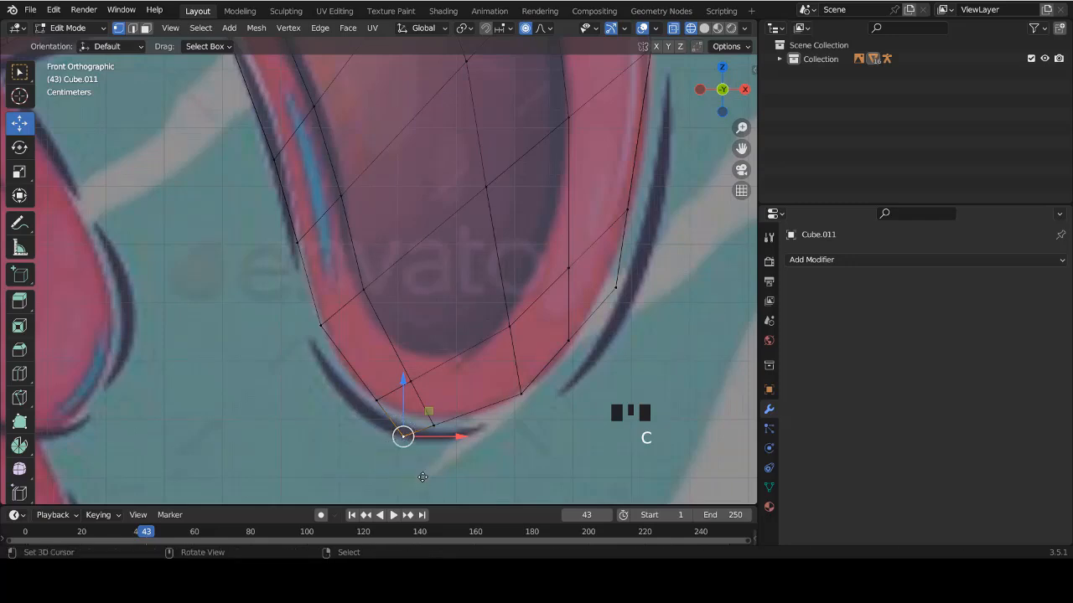
key(g)
click(422, 462)
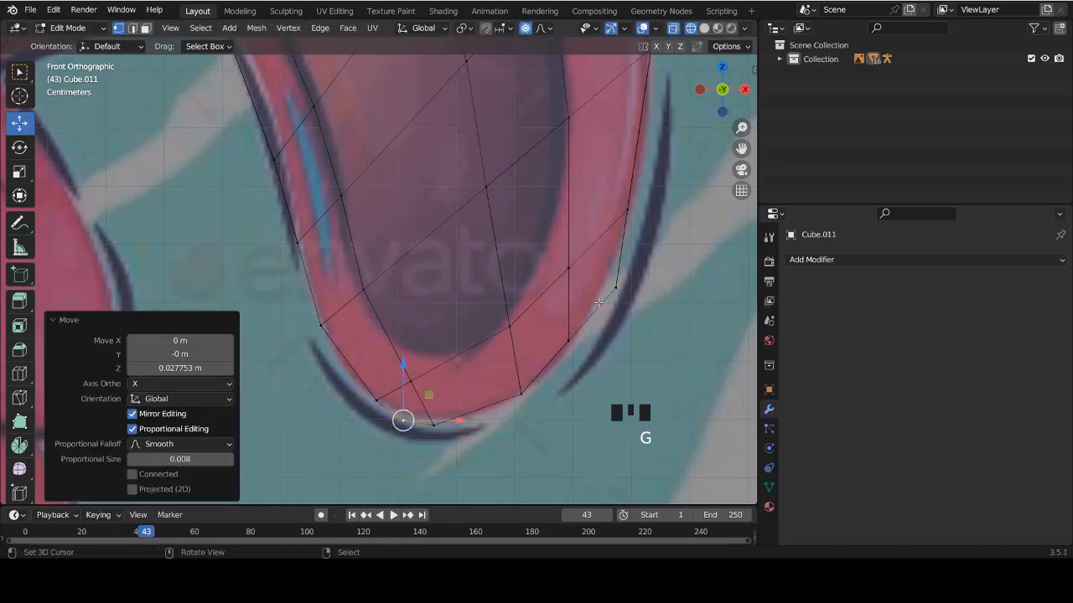
Move the end row's outer corner vertices about -0.014 m in X and 0.019 m in Z to smooth the ear's outer edge.
right_click(612, 281)
key(b)
drag(615, 283, 642, 346)
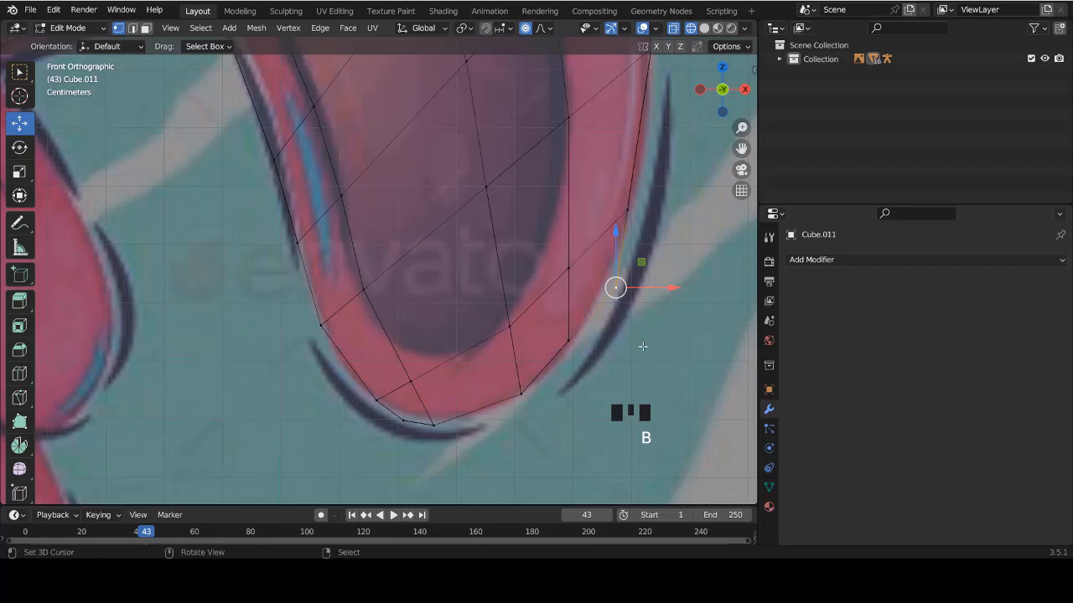
key(g)
click(633, 336)
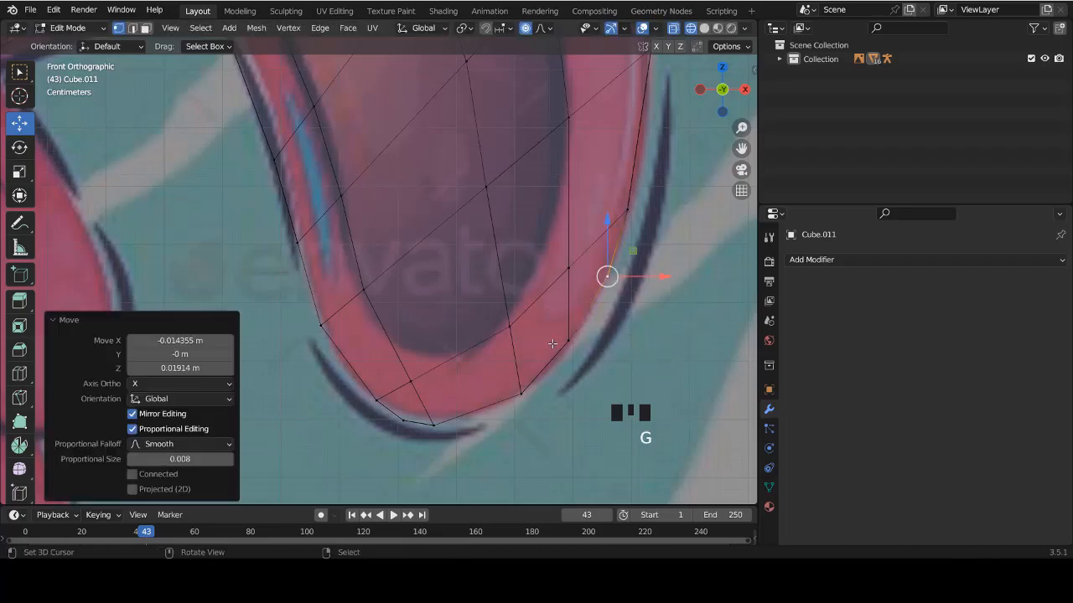
View the ear mesh from a slightly rotated angle in solid shading.
shift+scroll(445, 330, up, 7)
ctrl+scroll(492, 316, down, 4)
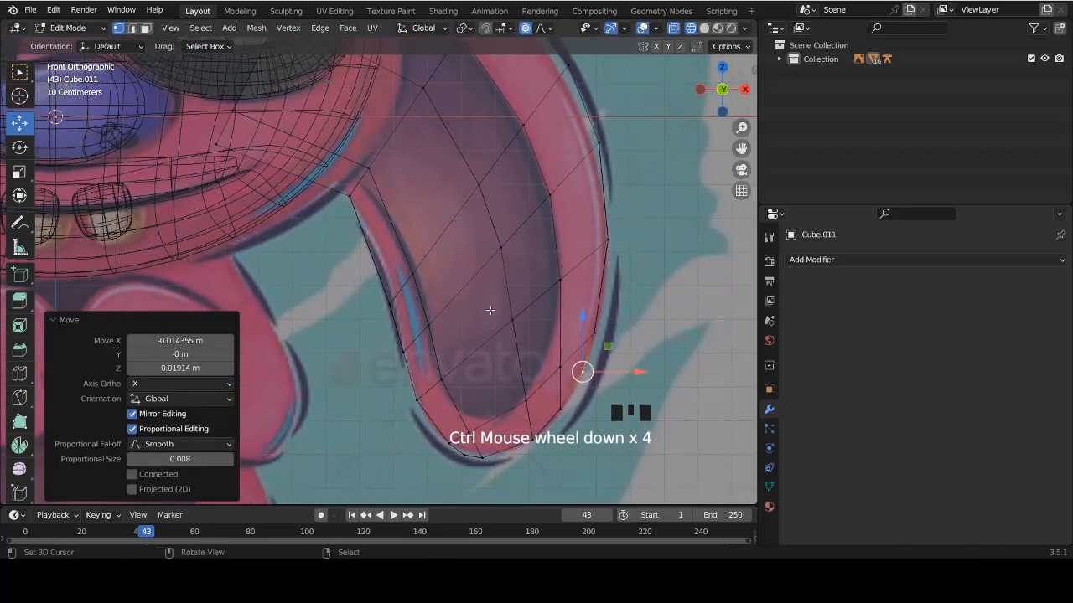
scroll(453, 212, down, 3)
mouse_move(453, 211)
middle_down()
mouse_move(494, 228)
mouse_move(566, 225)
middle_up()
key(z)
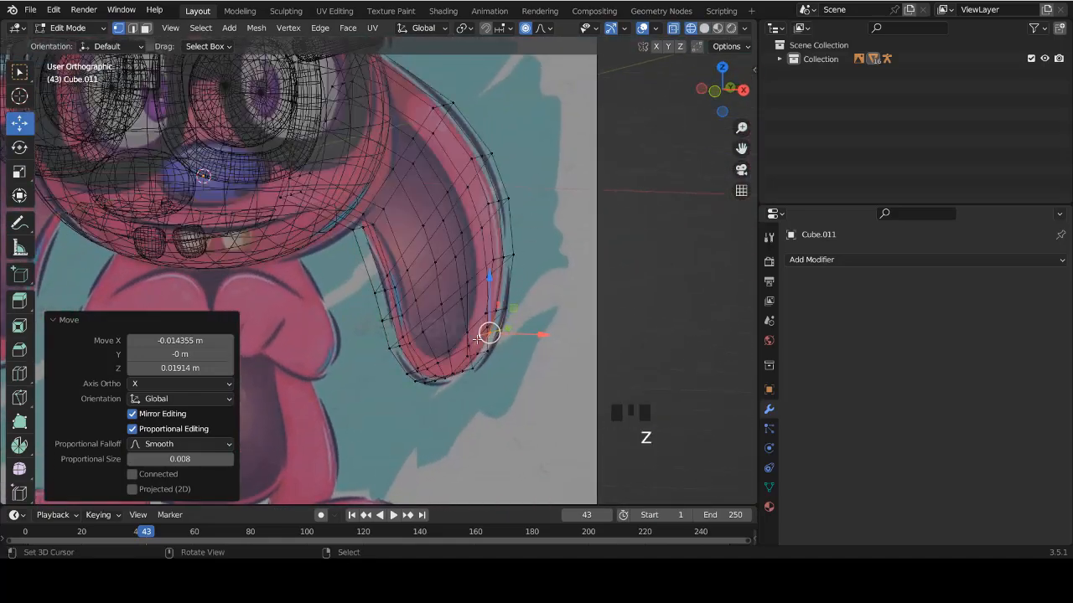
scroll(436, 351, up, 3)
key(z)
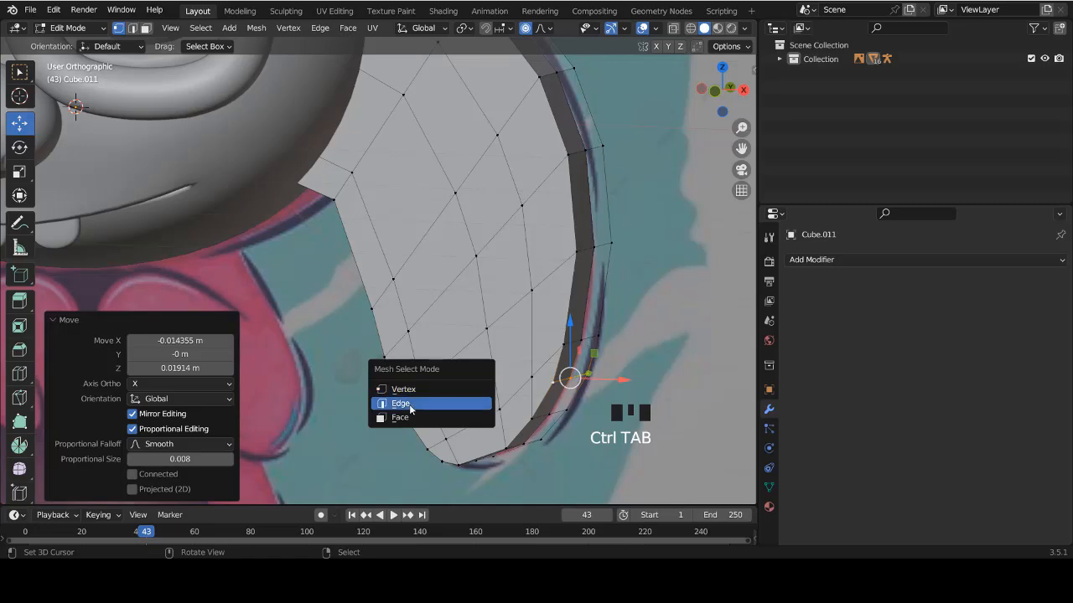
Select the front faces of the ear's inner area in face mode, from near the tip up to the head.
click(416, 417)
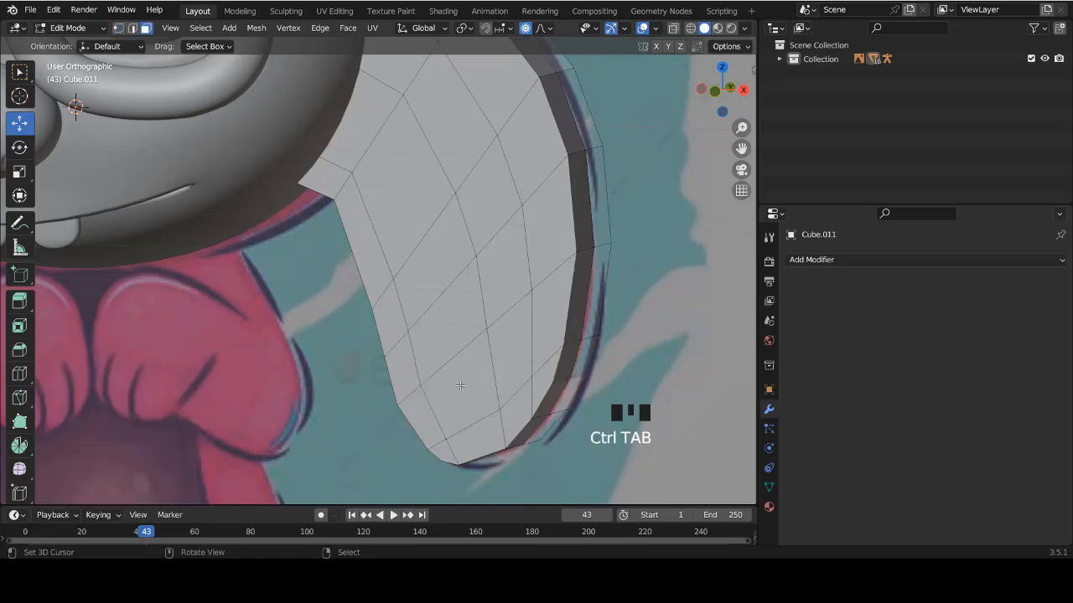
key(ctrl+Tab)
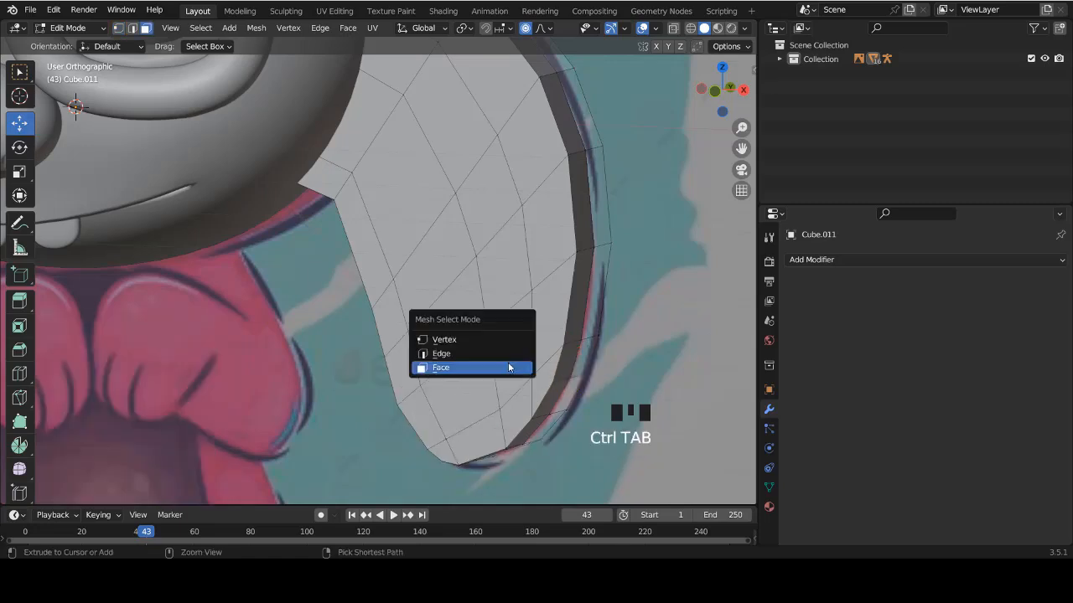
click(455, 368)
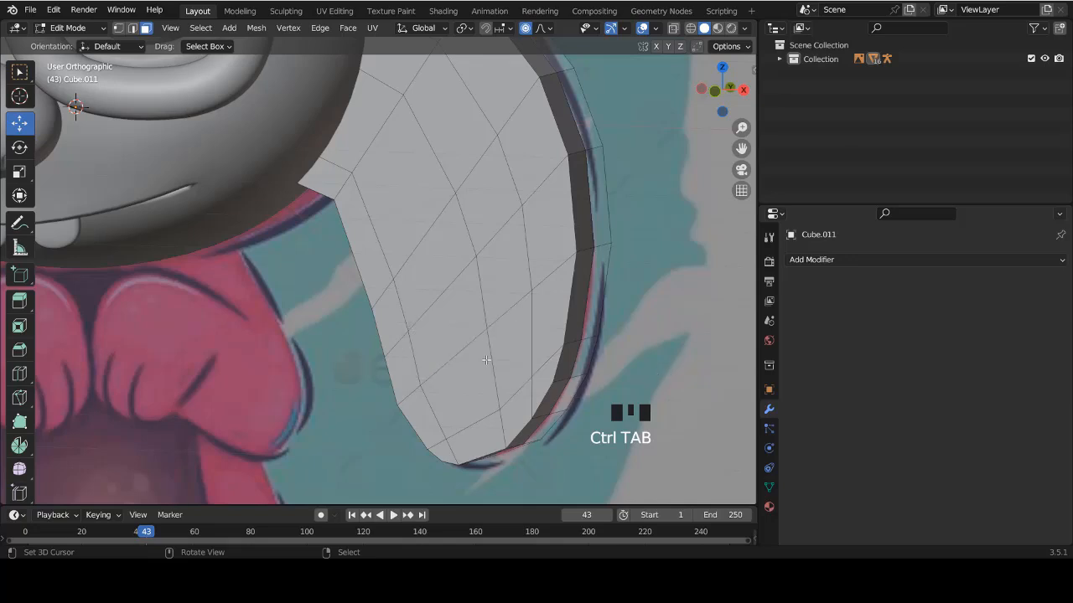
key(ctrl+Tab)
click(415, 364)
right_click(459, 384)
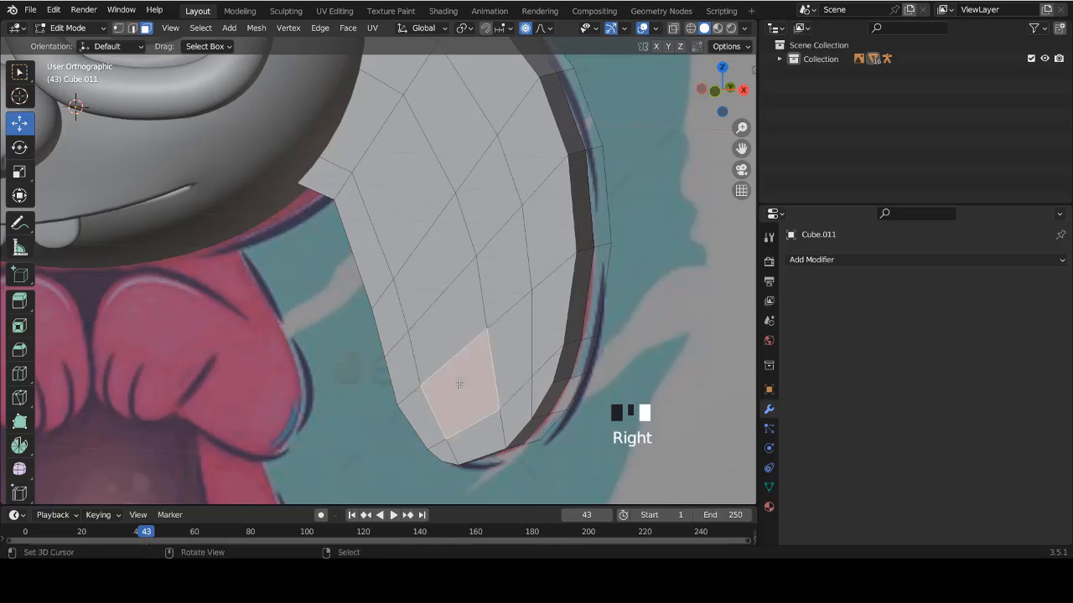
key(shift+z)
key(shift+z)
shift+right_click(507, 346)
shift+right_click(504, 279)
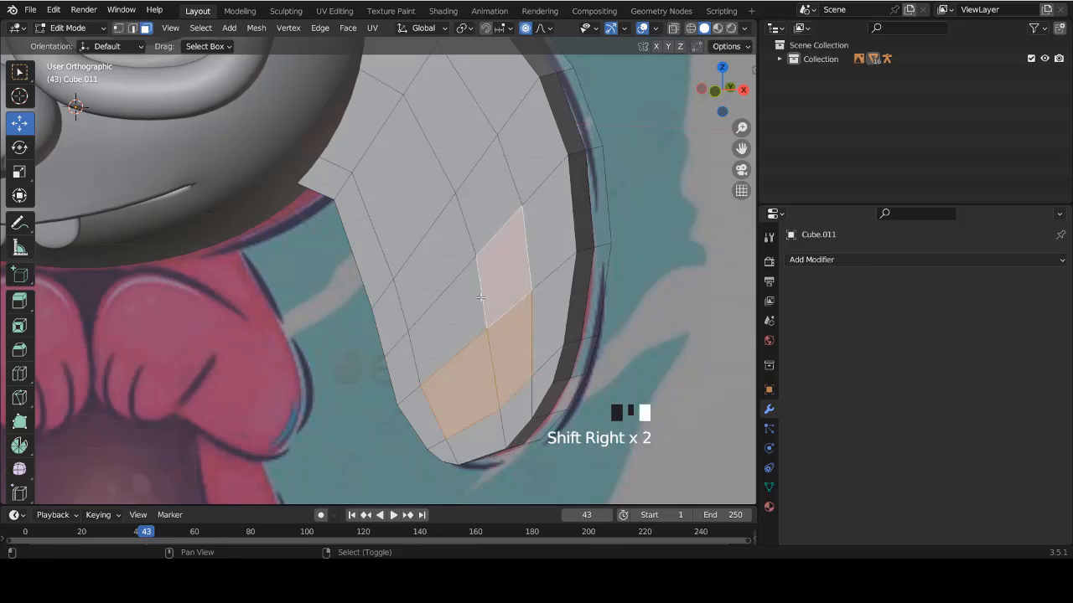
shift+right_click(453, 320)
shift+right_click(440, 260)
shift+right_click(486, 199)
shift+right_click(453, 134)
shift+right_click(407, 192)
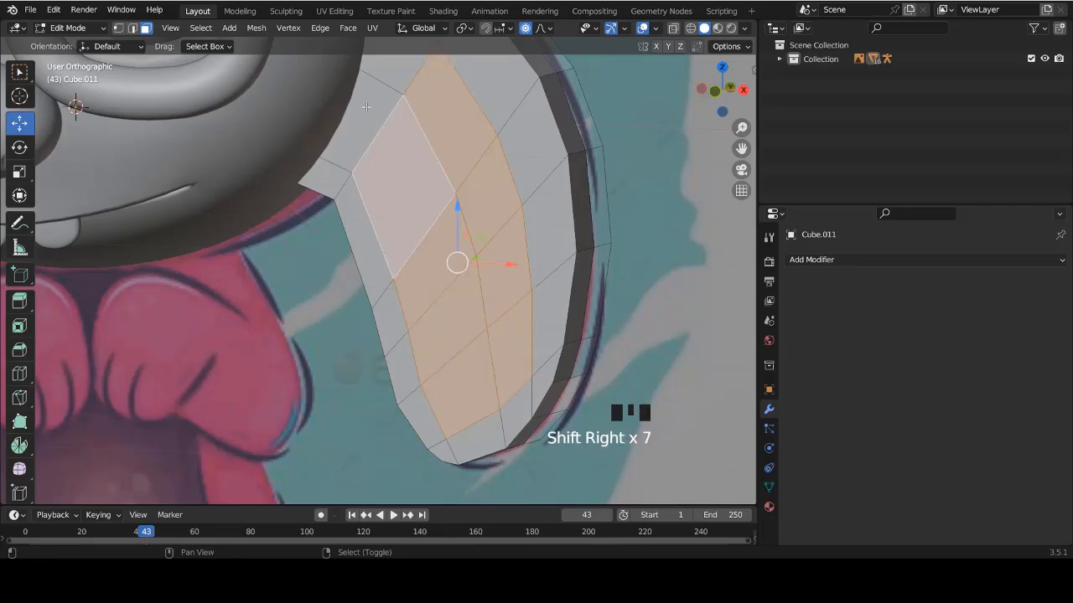
shift+right_click(368, 118)
shift+right_click(356, 84)
Add one centred edge loop across the ear's base segment beside the head, with a slide factor of 0.
key(shift+z)
middle_drag(427, 270, 396, 205)
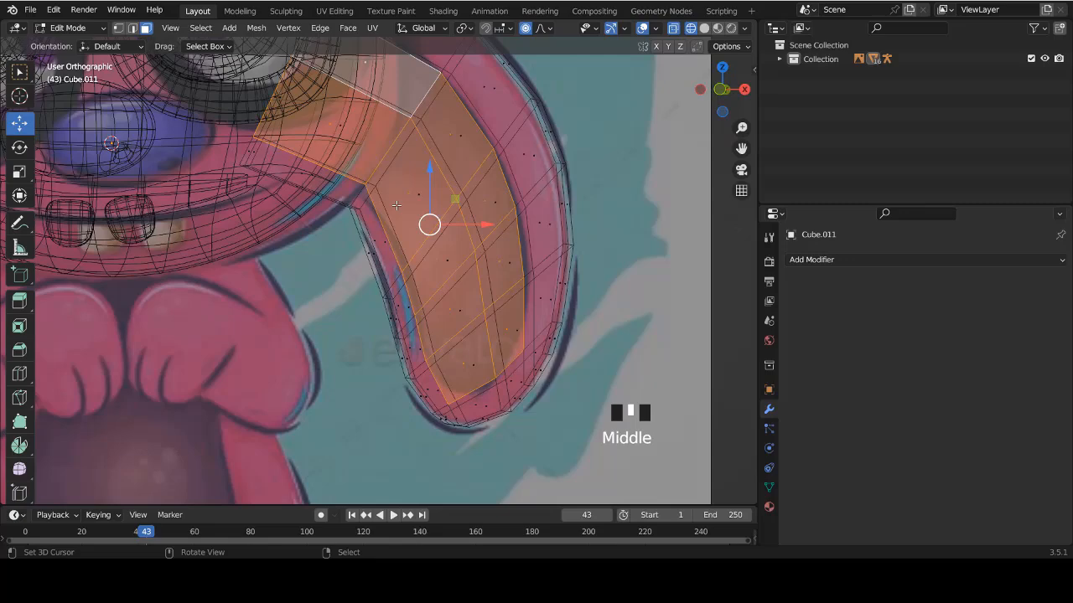
key(ctrl+r)
click(275, 194)
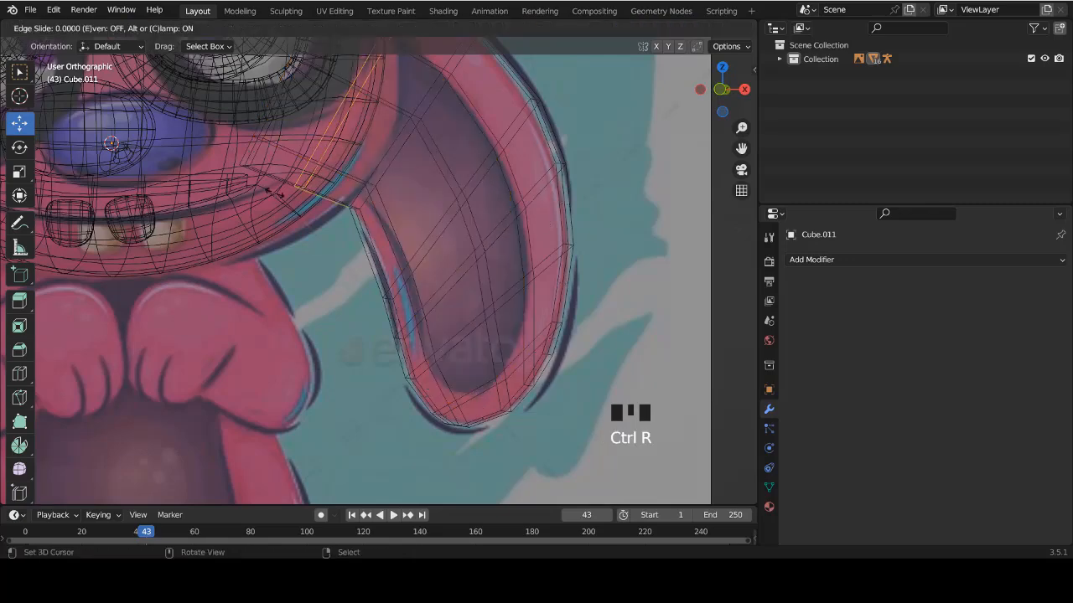
right_click(275, 194)
key(z)
Select the front inner faces of the ear from the new loop down to the tip, leaving a one-face border.
key(ctrl+Tab)
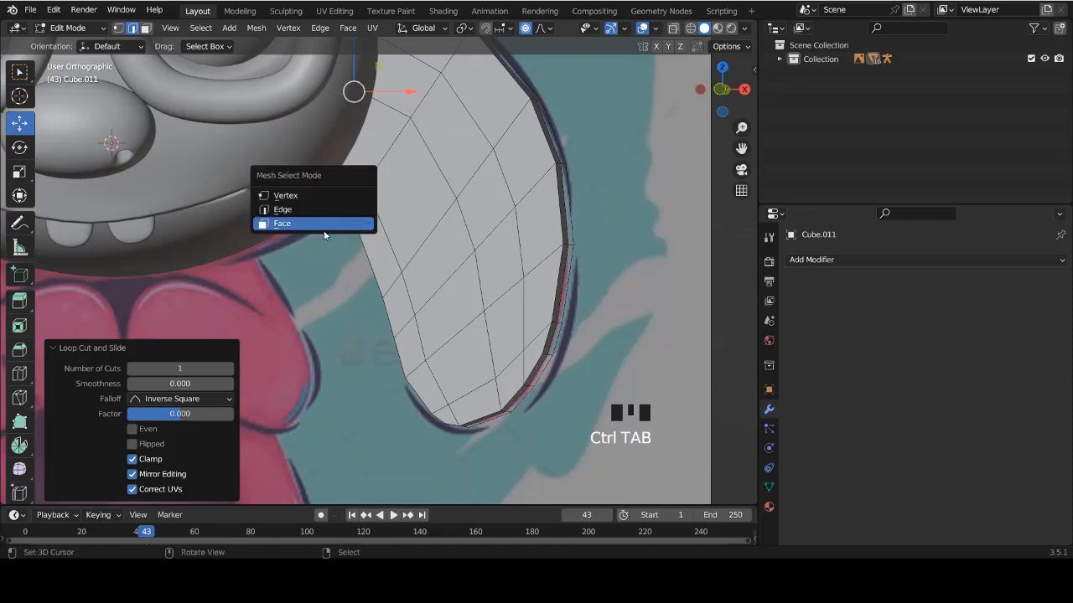
click(324, 229)
shift+right_click(372, 146)
shift+right_click(405, 86)
shift+right_click(450, 134)
shift+right_click(423, 191)
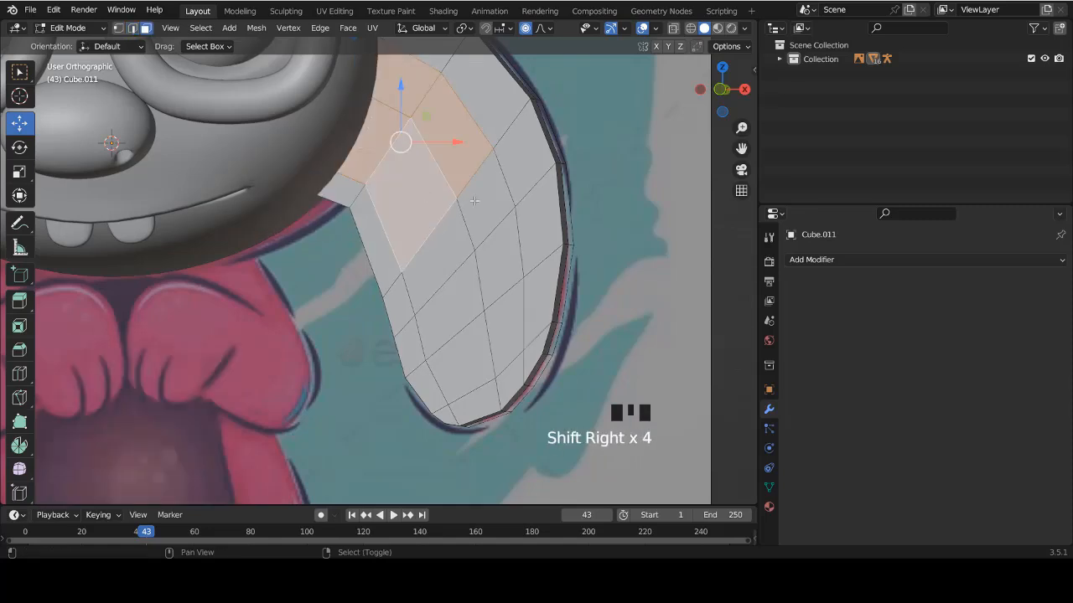
shift+right_click(473, 180)
shift+right_click(503, 222)
shift+right_click(444, 251)
shift+right_click(457, 302)
shift+right_click(469, 360)
shift+right_click(504, 327)
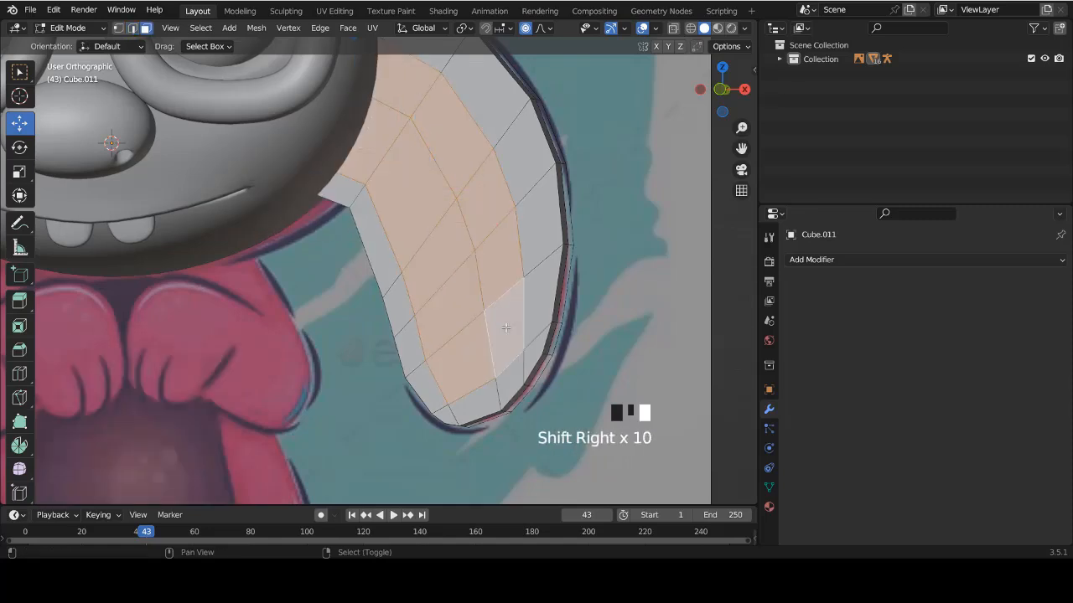
Extrude the selected front faces about -0.0208 m along their normals into the ear and scale them to about 0.929.
key(z)
key(z)
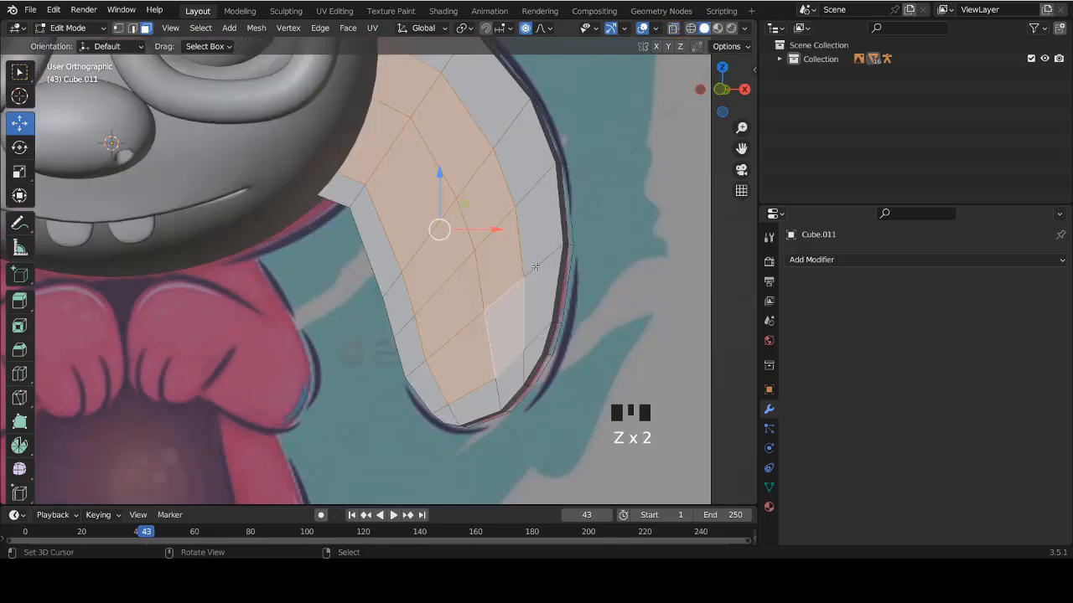
mouse_move(505, 319)
middle_down()
mouse_move(474, 313)
mouse_move(494, 307)
middle_up()
key(z)
key(z)
key(KP_1)
key(z)
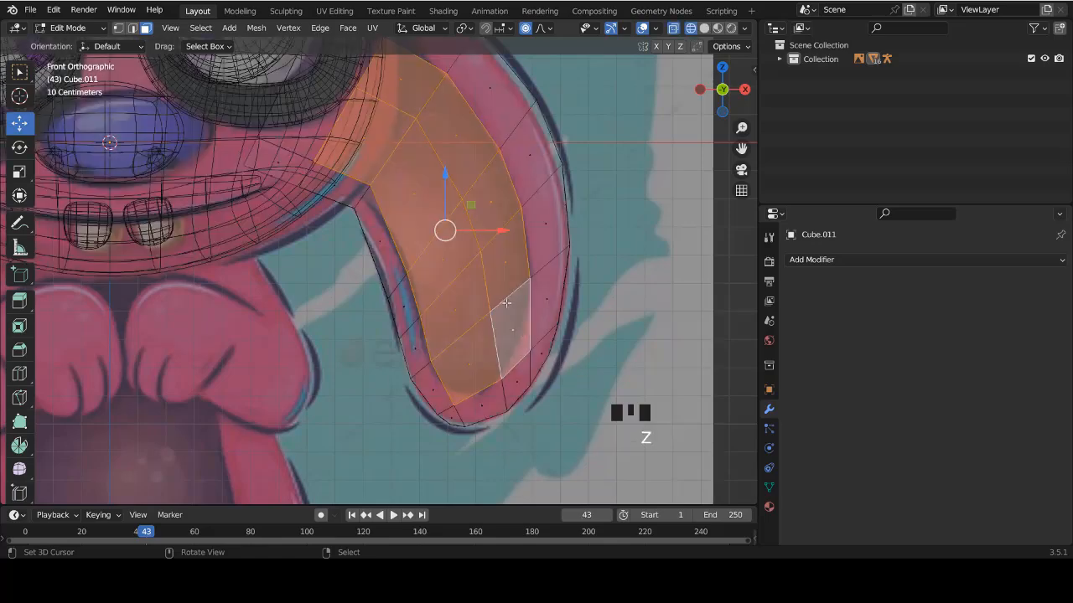
scroll(537, 367, up, 2)
key(z)
middle_drag(502, 335, 434, 313)
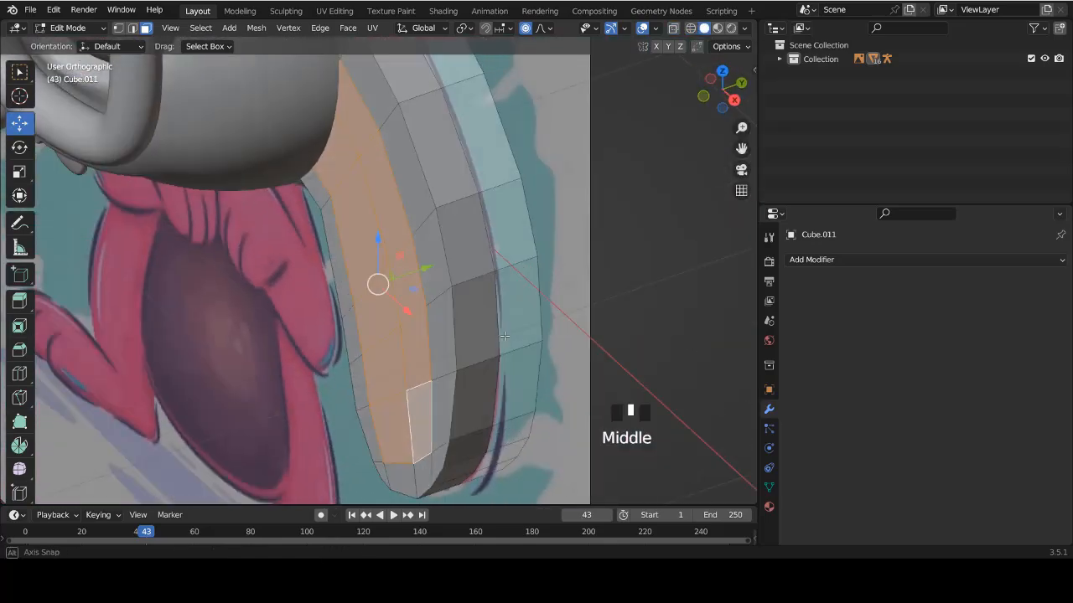
key(e)
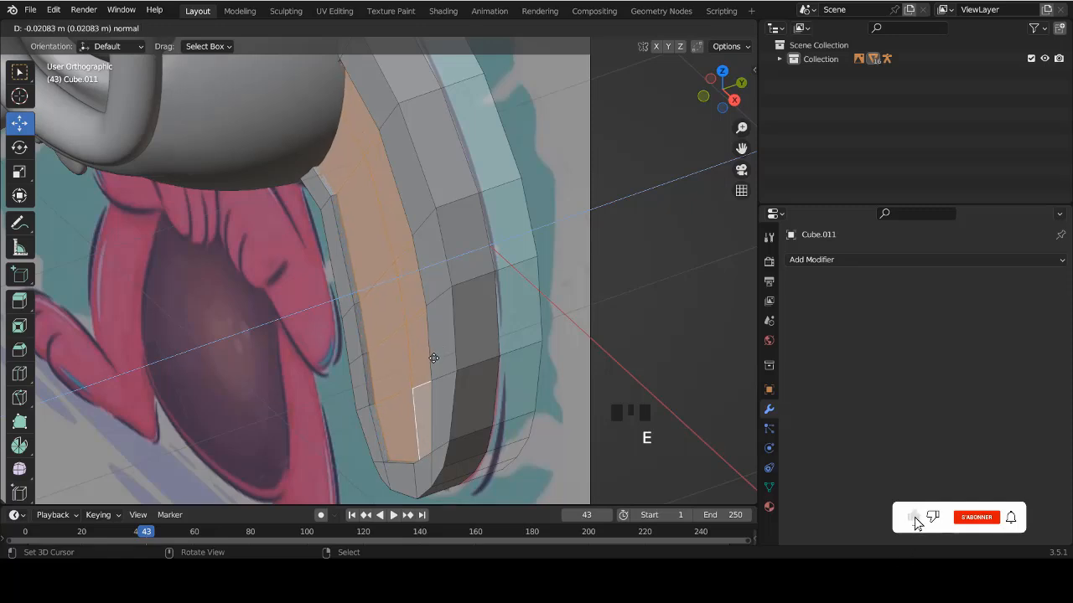
click(433, 358)
key(s)
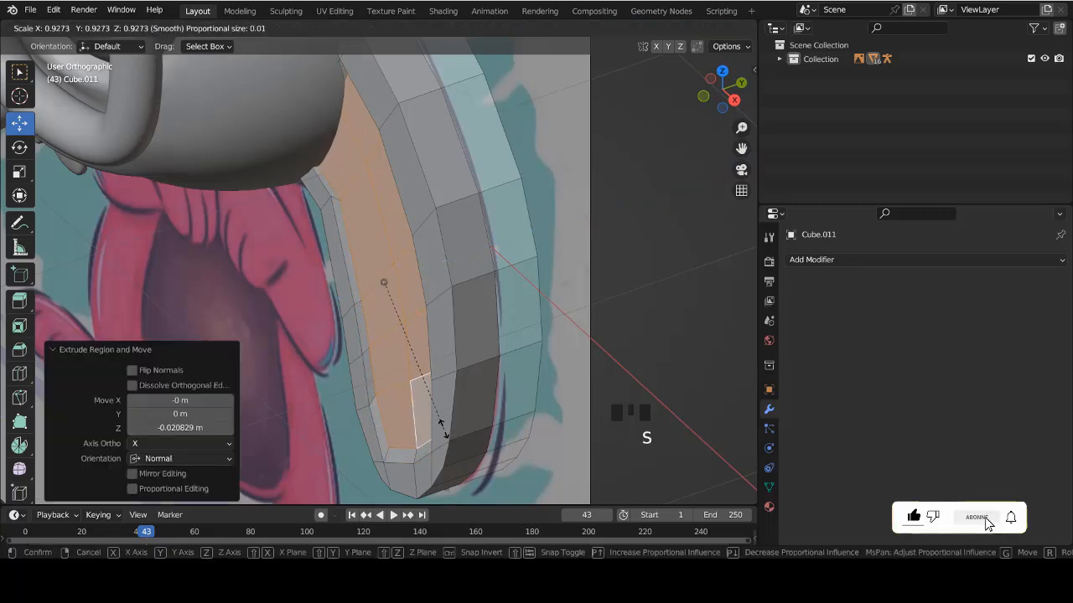
click(444, 429)
Extrude the inner ear faces another -0.0664 m inward and scale them to about 0.845, deepening the hollow.
key(e)
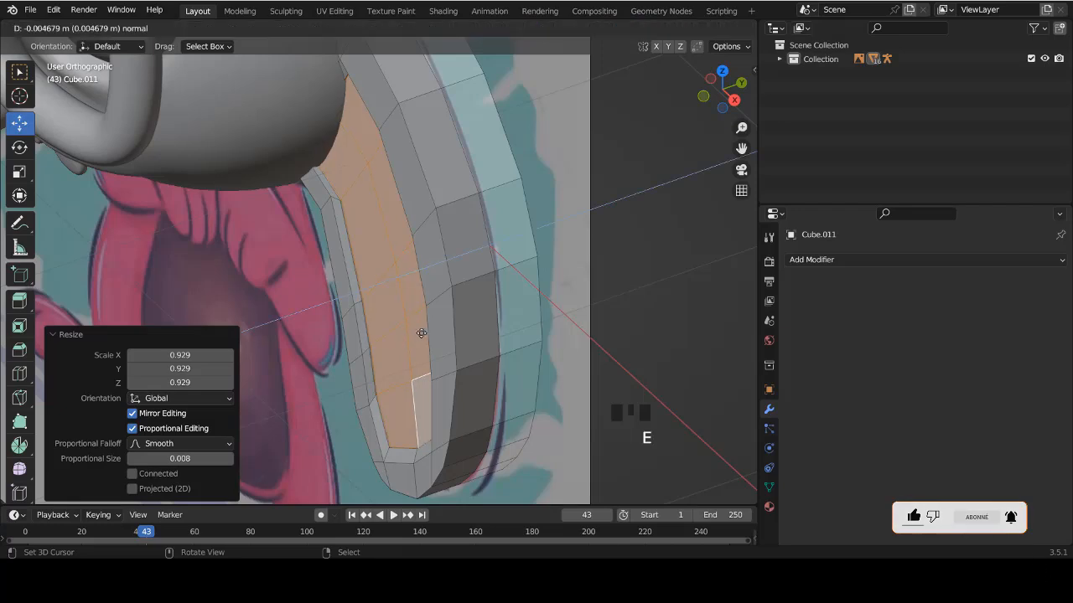
click(436, 334)
key(s)
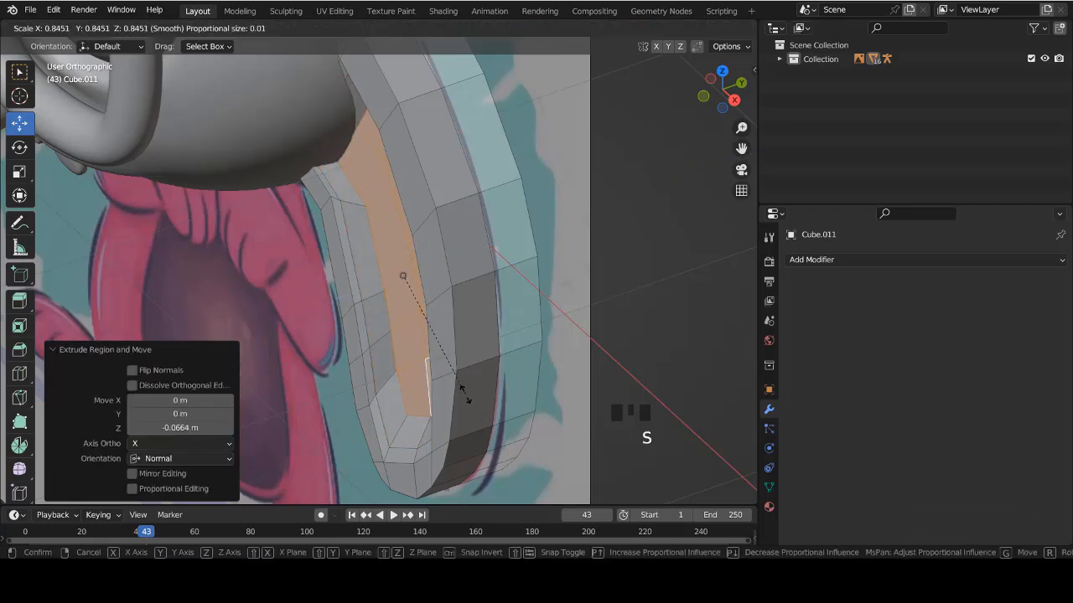
click(463, 394)
Select the inner faces on the back of the ear from the tip to the head, leaving a one-face border.
middle_drag(463, 394, 467, 273)
key(KP_1)
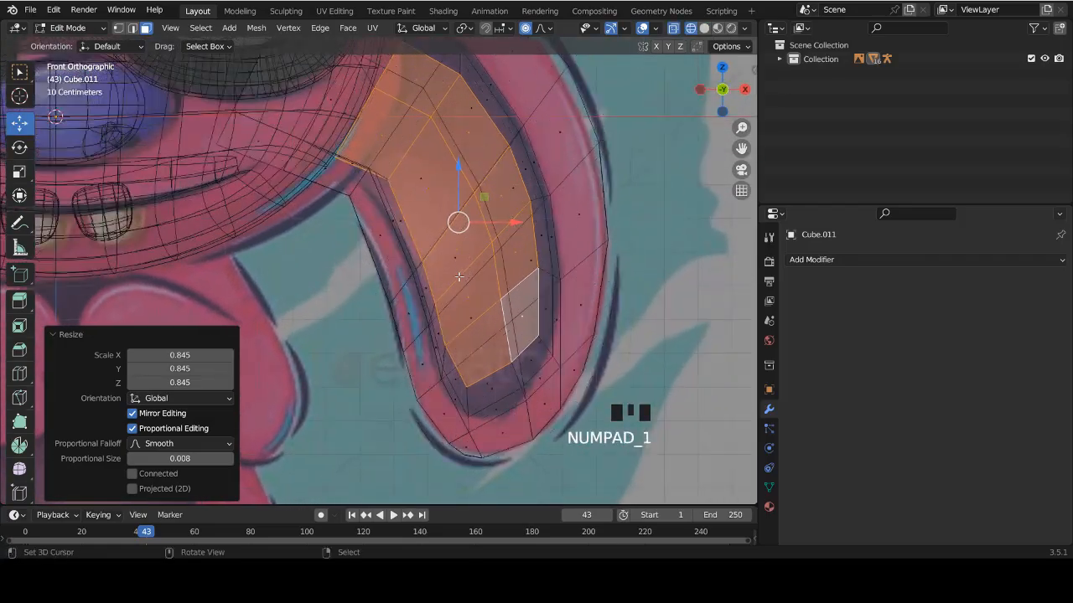
key(z)
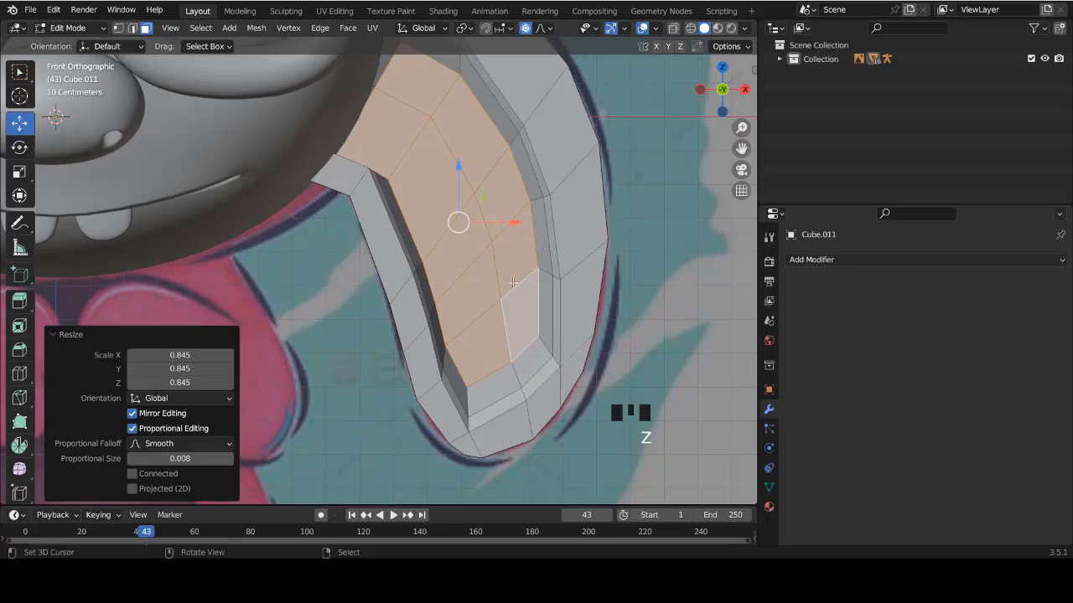
key(z)
middle_drag(512, 283, 323, 265)
right_click(310, 322)
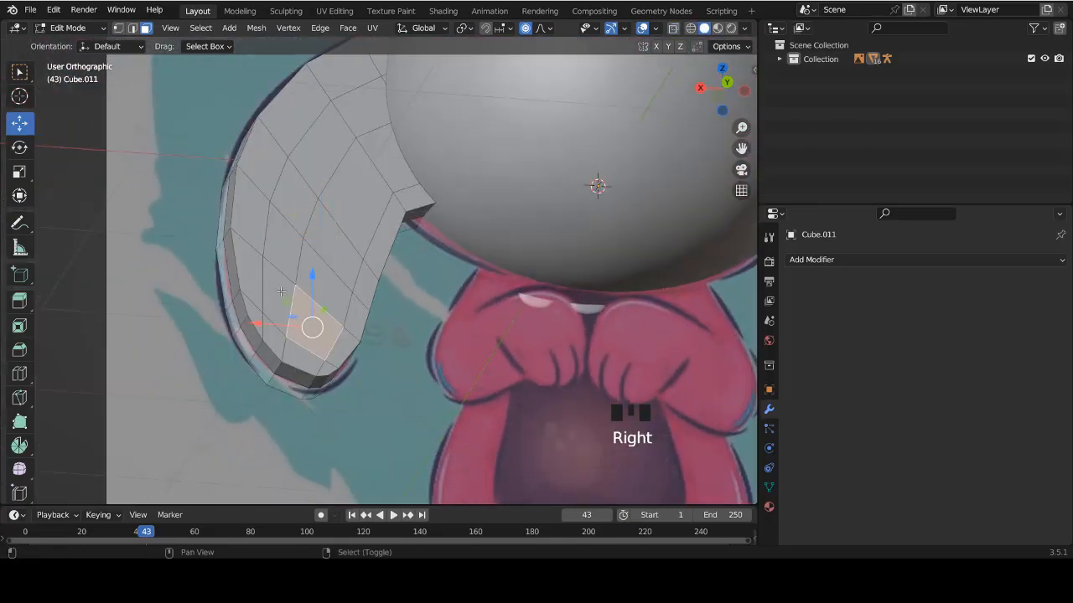
shift+right_click(281, 295)
shift+right_click(282, 251)
shift+right_click(334, 247)
shift+right_click(290, 199)
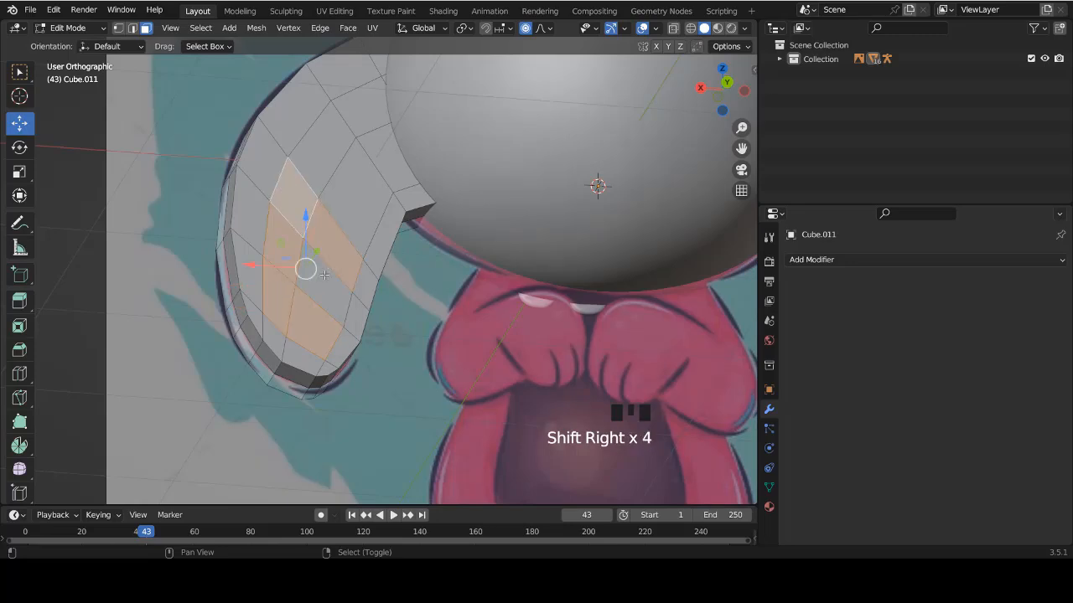
shift+right_click(323, 279)
shift+right_click(356, 201)
shift+right_click(322, 151)
shift+right_click(361, 110)
shift+right_click(386, 157)
Push the selected back faces outward in small moves to bulge the back of the ear.
middle_drag(346, 203, 380, 265)
drag(391, 288, 391, 297)
middle_drag(388, 293, 431, 178)
drag(433, 176, 433, 173)
middle_drag(434, 172, 335, 223)
key(ctrl+Tab)
click(301, 202)
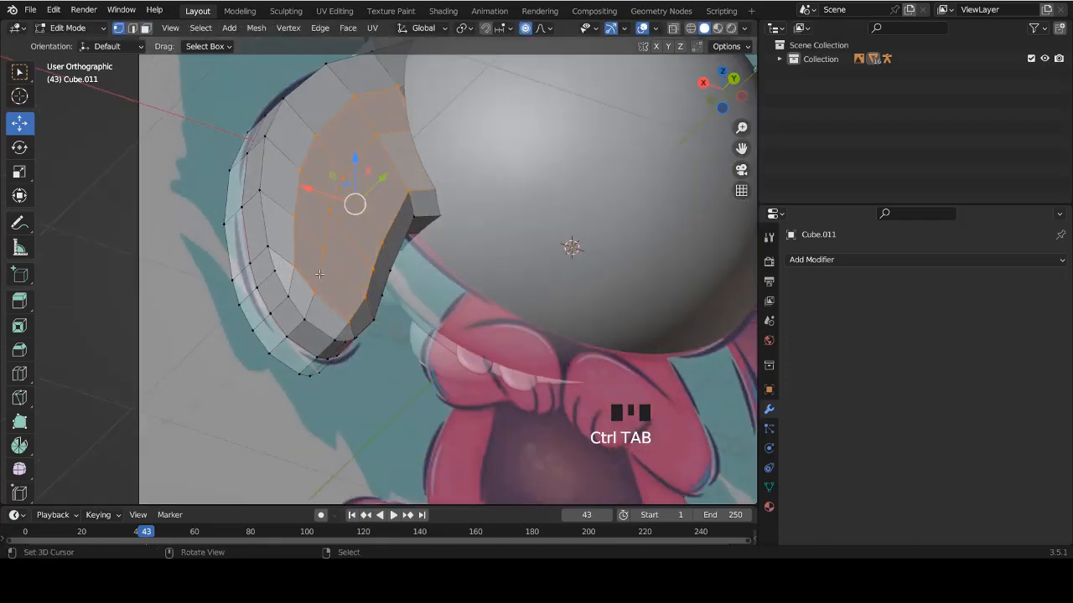
shift+right_click(319, 278)
shift+right_click(327, 259)
Select the central line of edges down the back of the ear in edge mode, isolating the ear in local view.
key(ctrl+Tab)
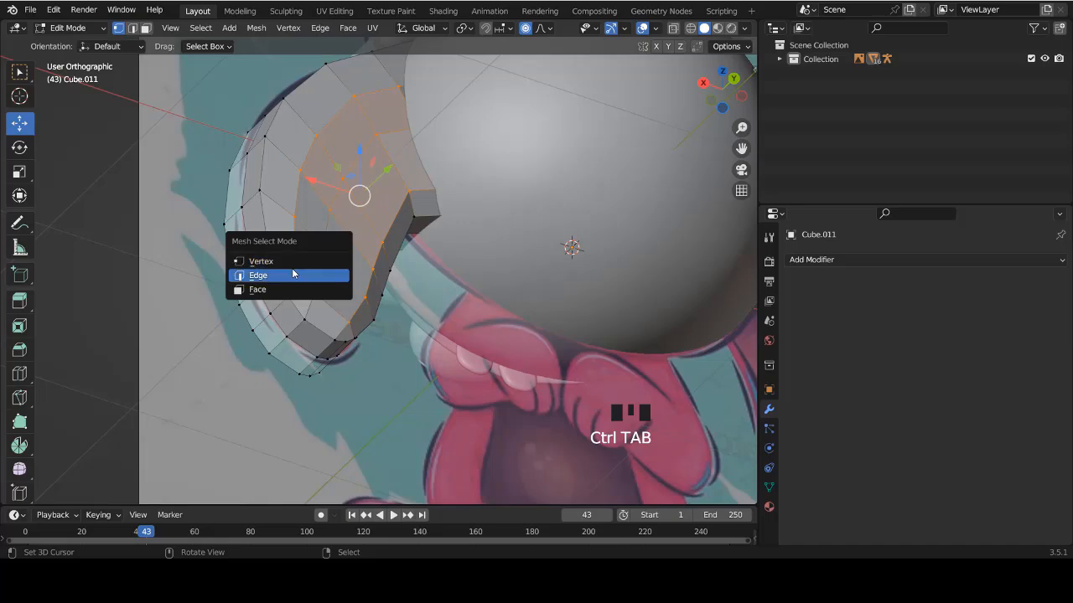
click(294, 276)
right_click(318, 269)
shift+right_click(340, 187)
shift+right_click(340, 186)
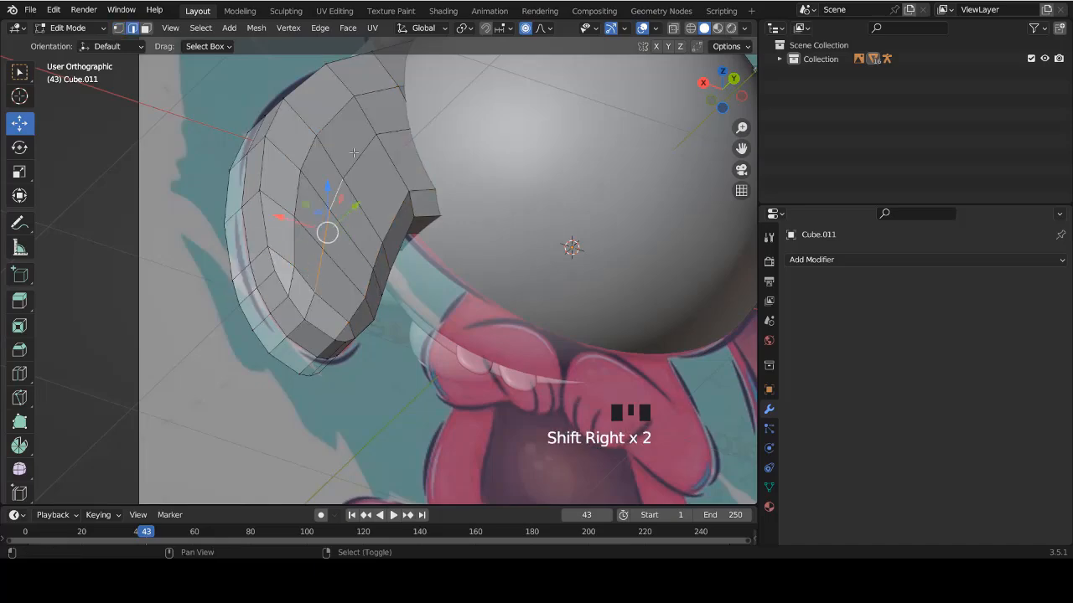
shift+right_click(354, 152)
shift+right_click(391, 130)
middle_drag(391, 131, 387, 157)
key(z)
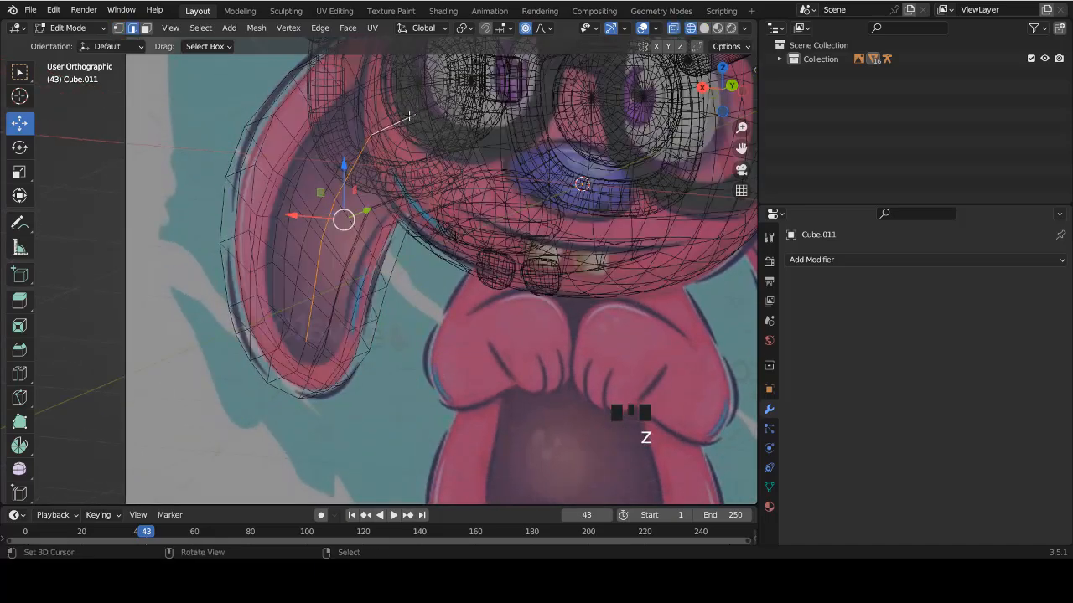
key(z)
key(KP_Divide)
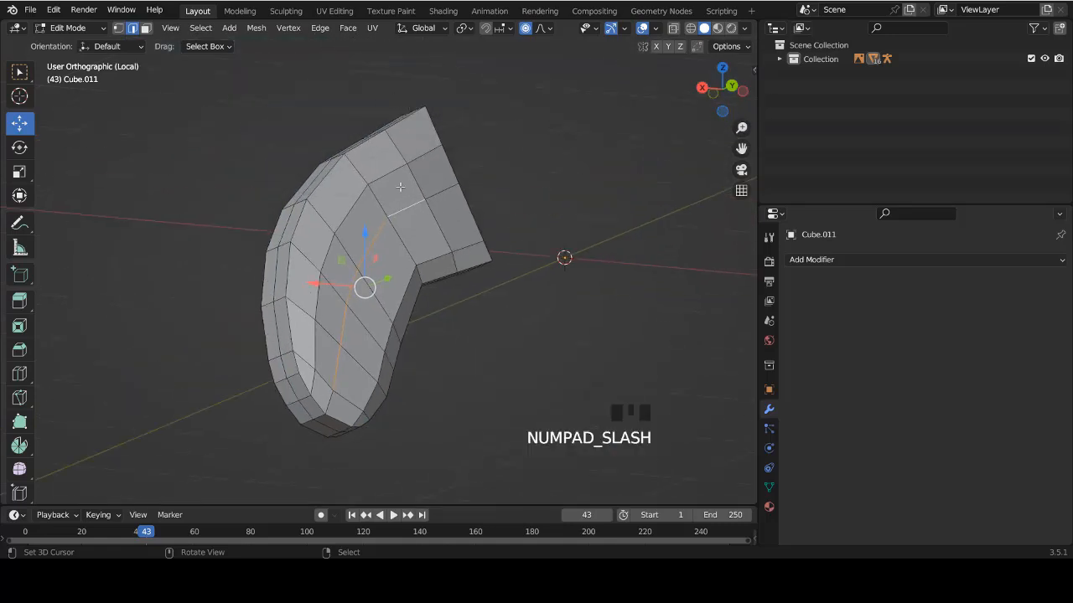
shift+right_click(439, 199)
Pull the selected central edges outward along Y to round the ear's back, and inspect the shape in Object Mode.
middle_drag(440, 200, 425, 287)
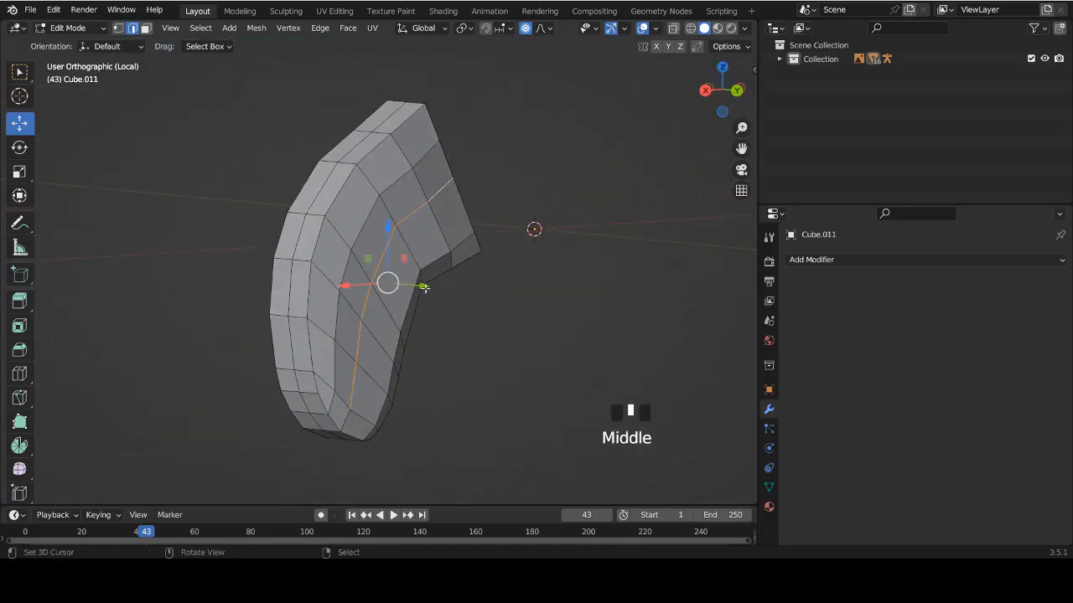
drag(425, 286, 439, 288)
middle_drag(439, 288, 422, 223)
key(Tab)
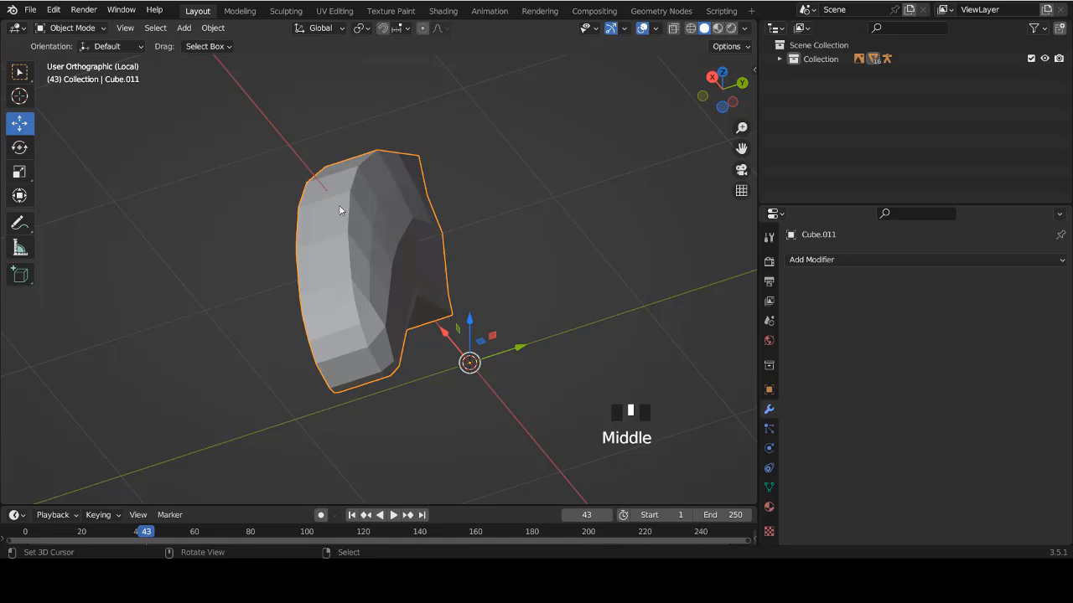
middle_drag(403, 271, 392, 321)
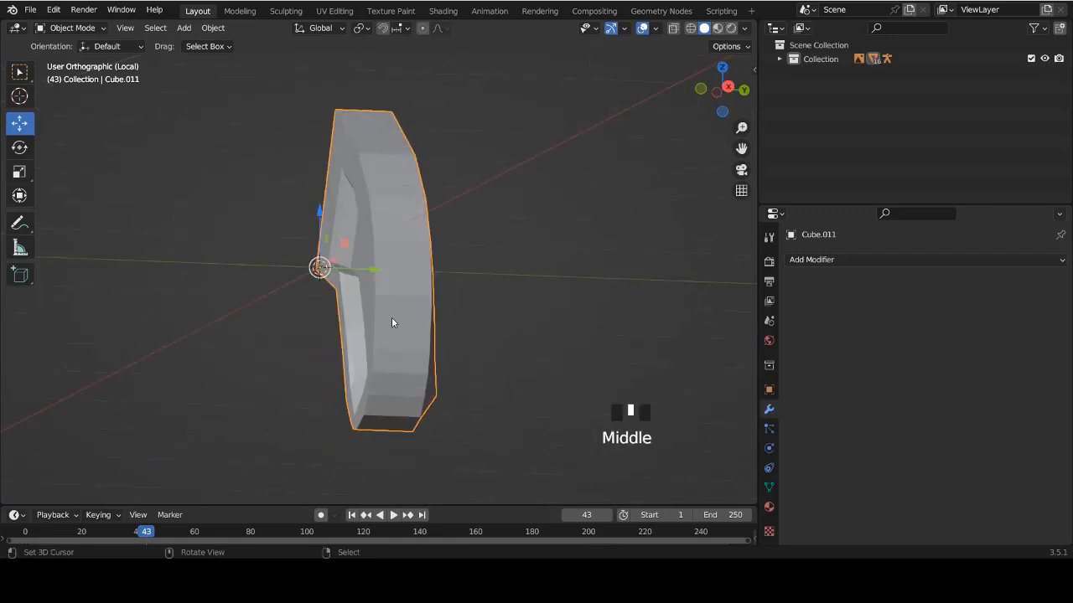
Select the edge loop running around the middle of the ear's side and scale it to about 1.054.
key(Tab)
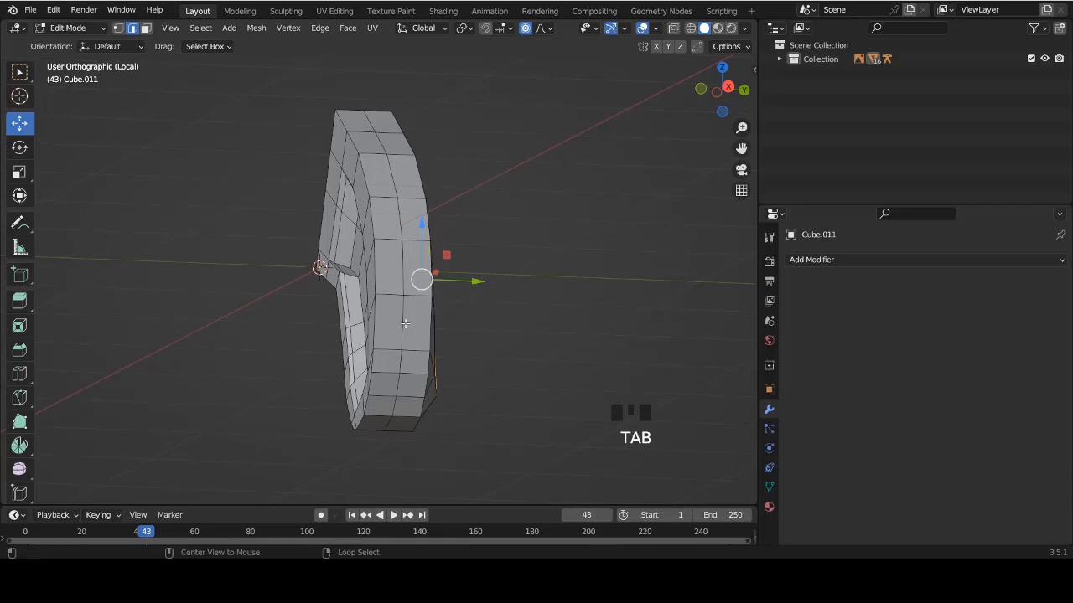
alt+right_click(404, 323)
middle_drag(378, 326, 417, 370)
key(s)
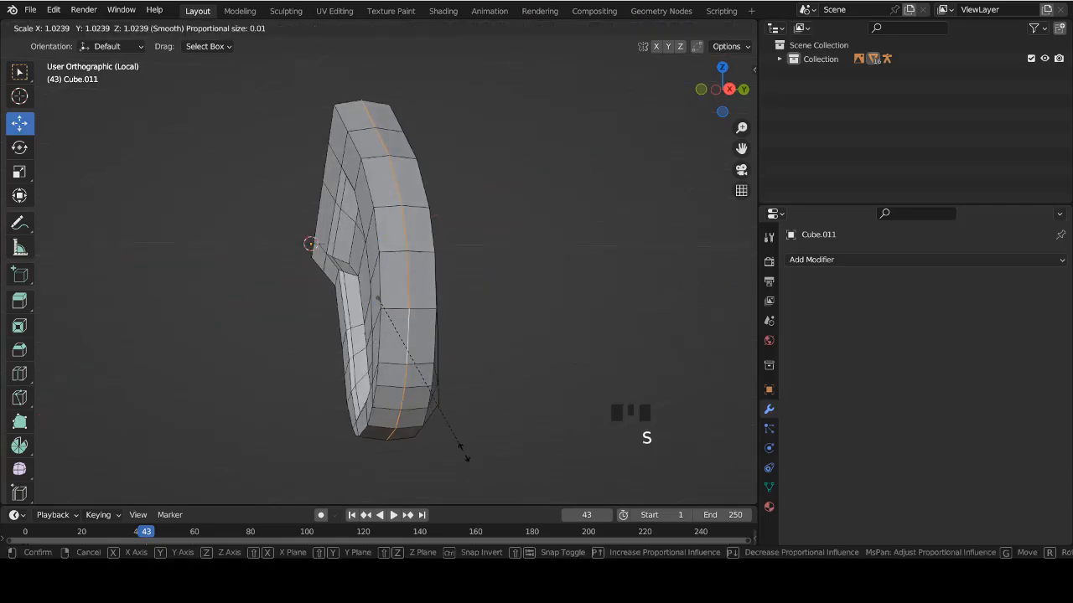
click(491, 485)
middle_drag(421, 283, 520, 390)
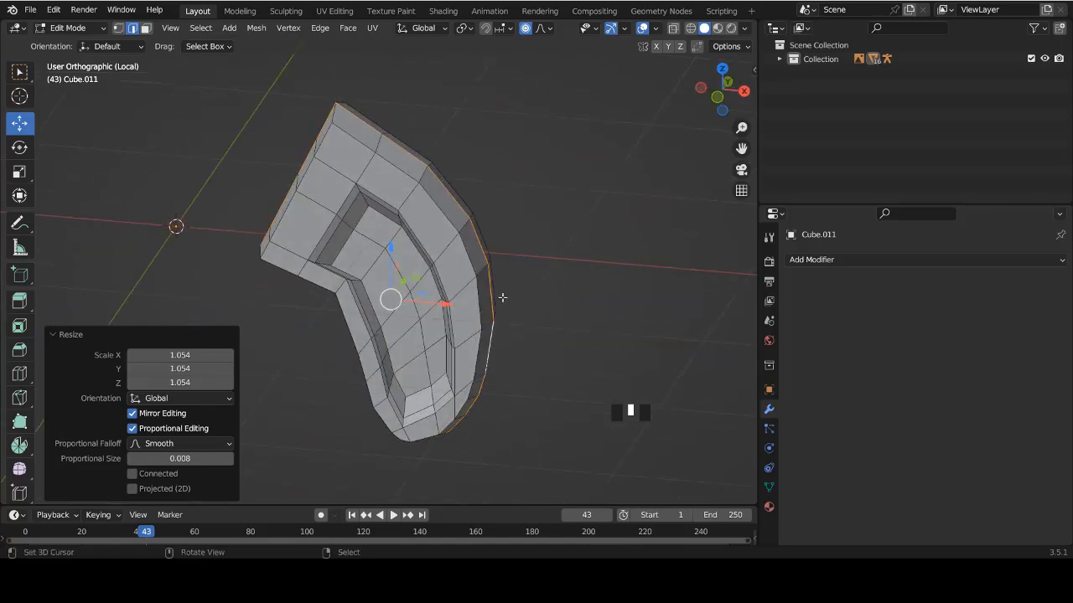
Leave local view and return to Object Mode in front view, comparing the whole ear with the reference.
key(KP_Divide)
key(KP_1)
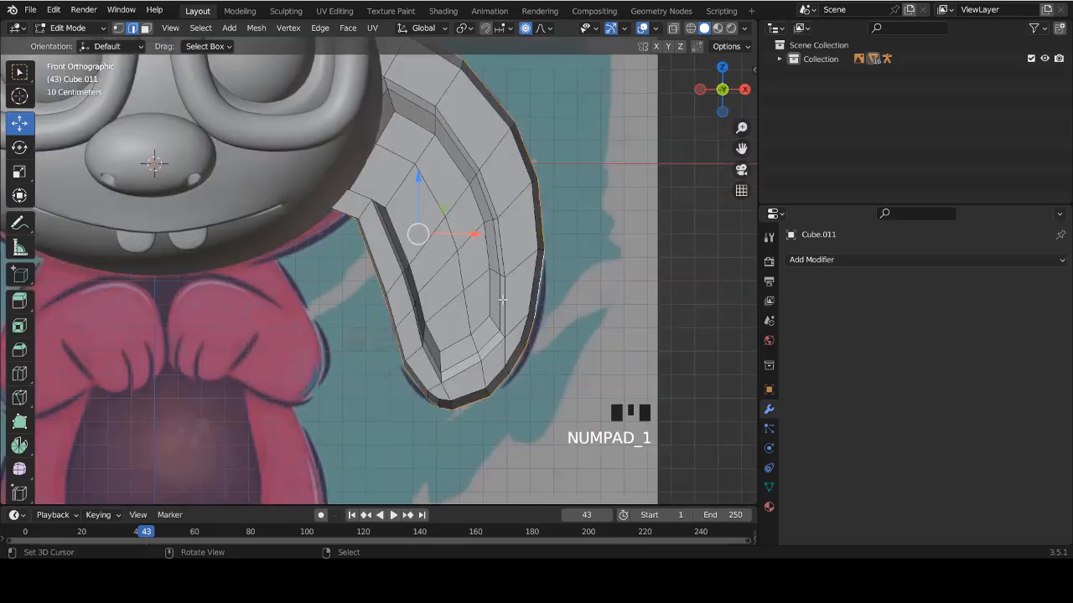
key(Tab)
scroll(494, 293, down, 3)
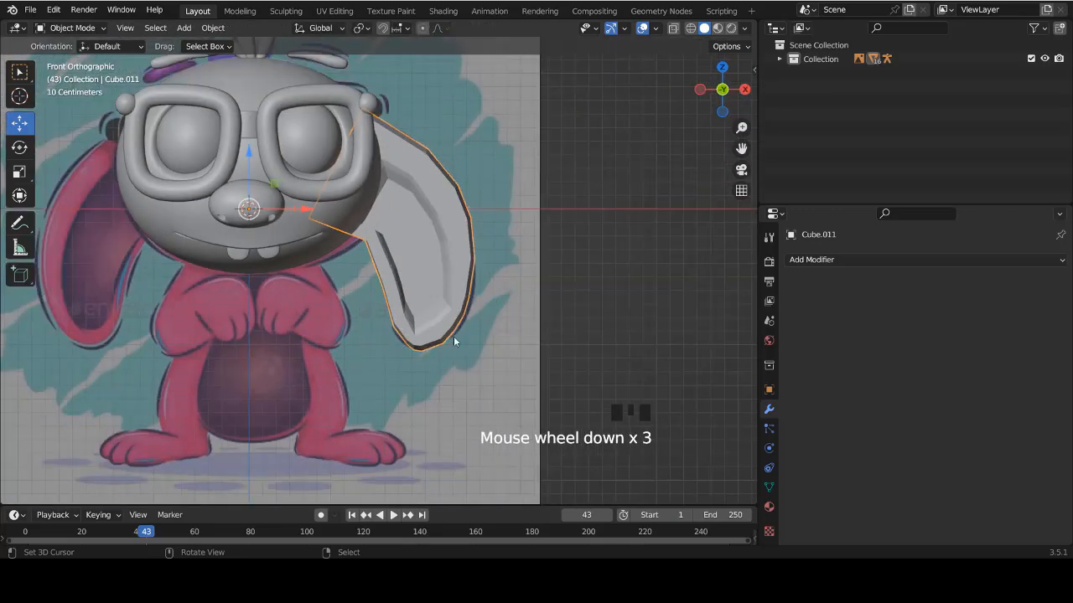
Add a Subdivision Surface modifier to the drooping ear and check the result against the reference.
click(850, 260)
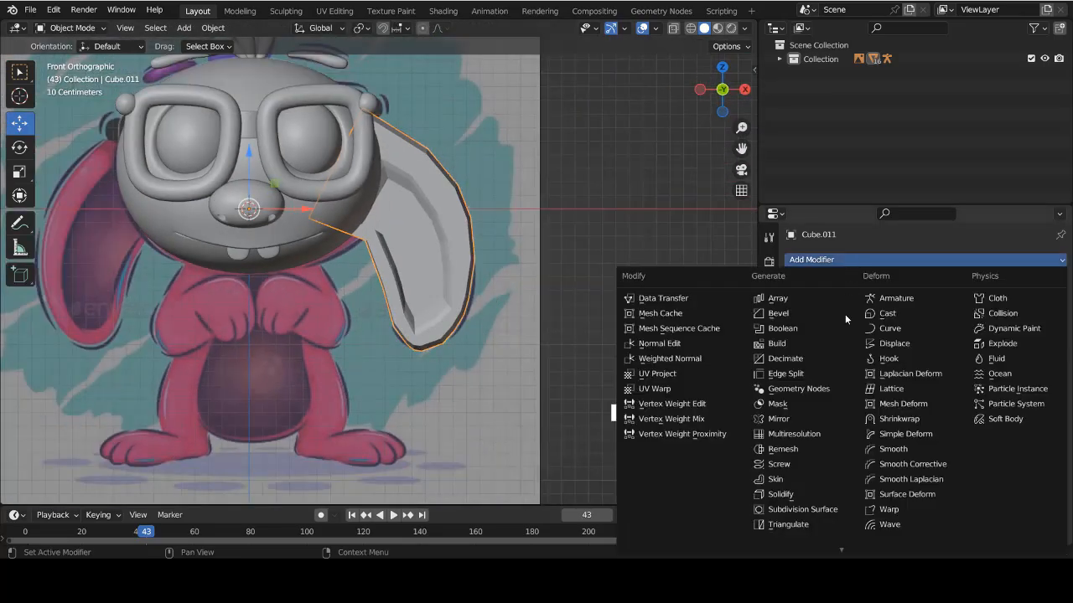
click(832, 509)
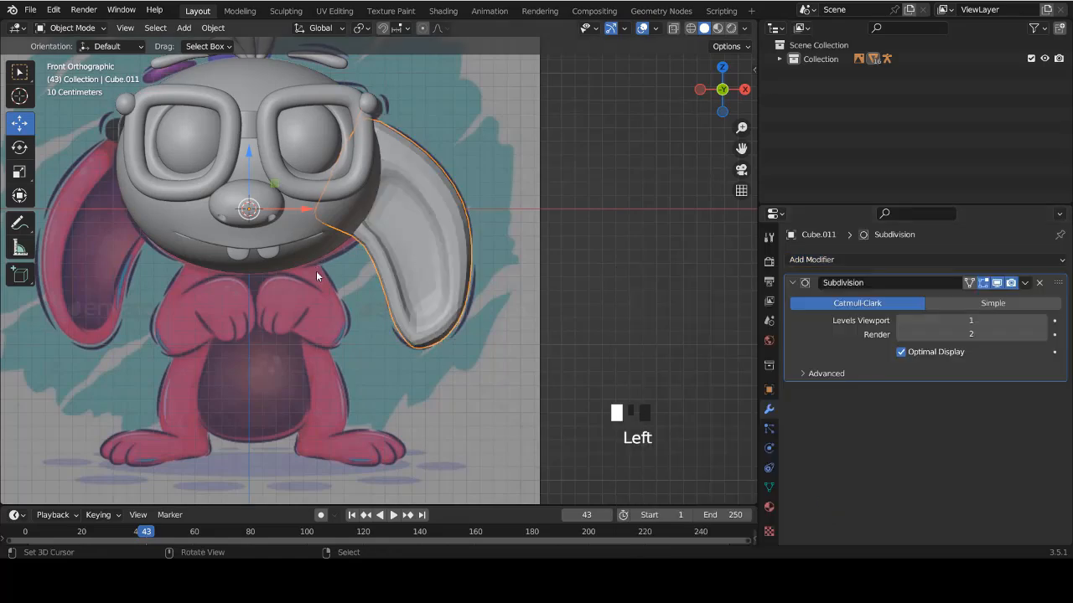
shift+scroll(327, 275, up, 5)
scroll(372, 231, up, 3)
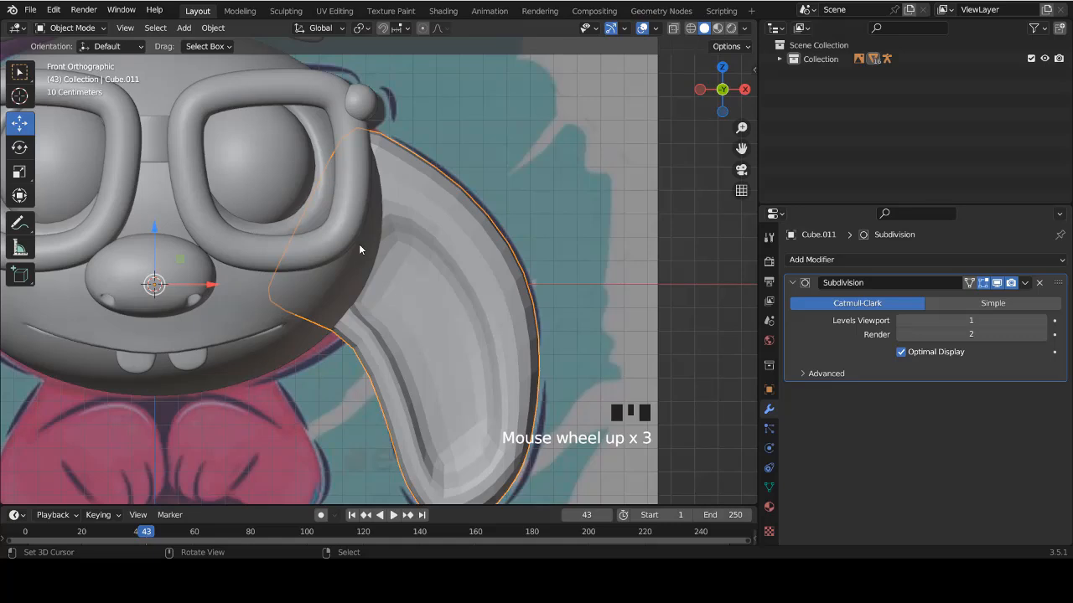
Isolate the ear in local view and select the two front faces between its base edge and the hollow in face mode.
key(KP_Divide)
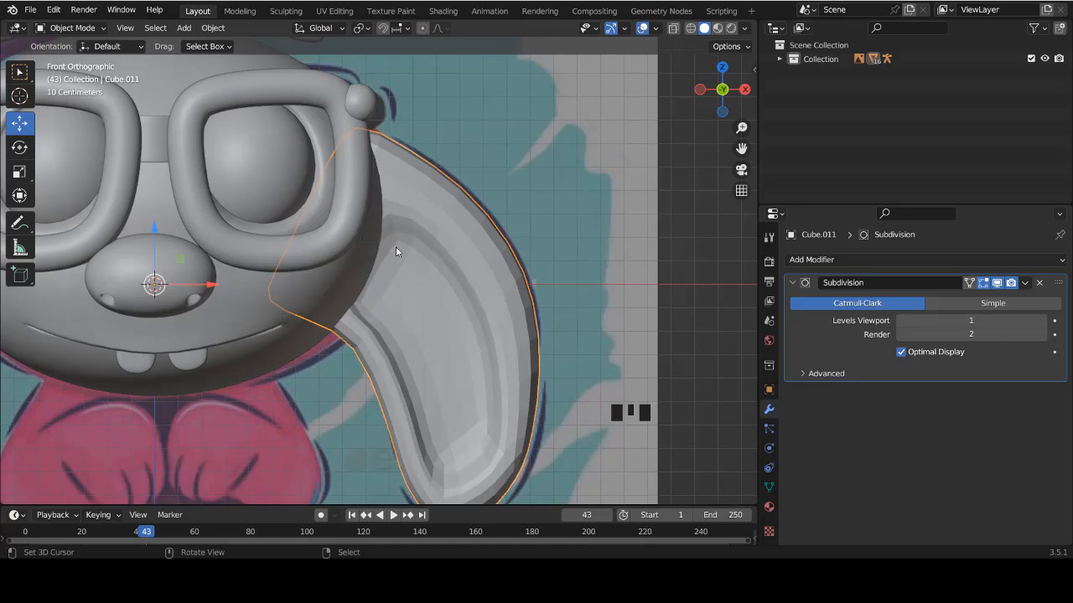
key(Tab)
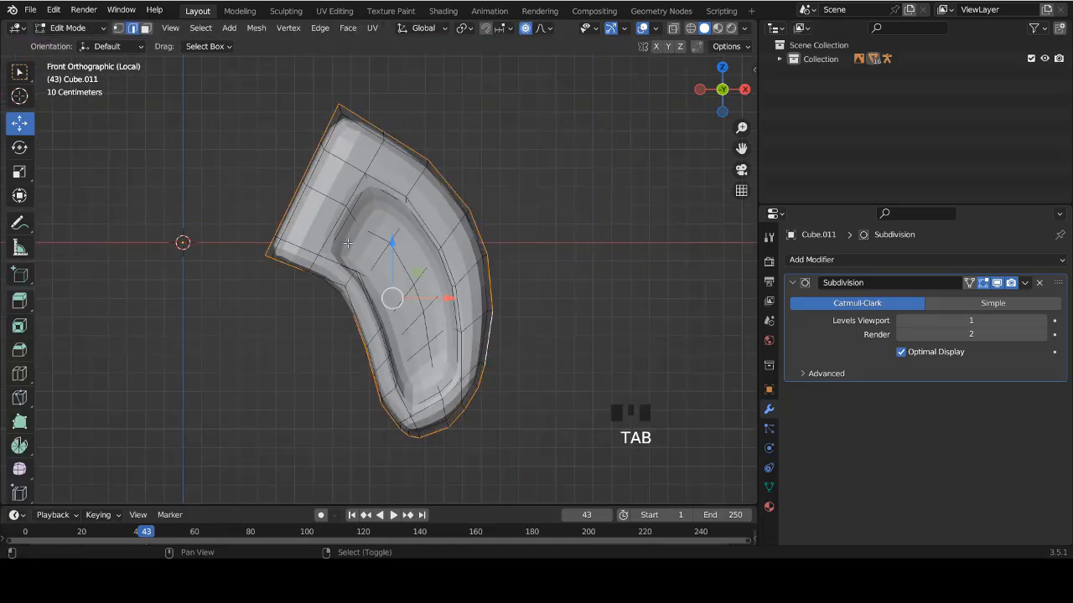
shift+scroll(350, 245, up, 3)
ctrl+scroll(352, 249, down, 3)
key(ctrl+Tab)
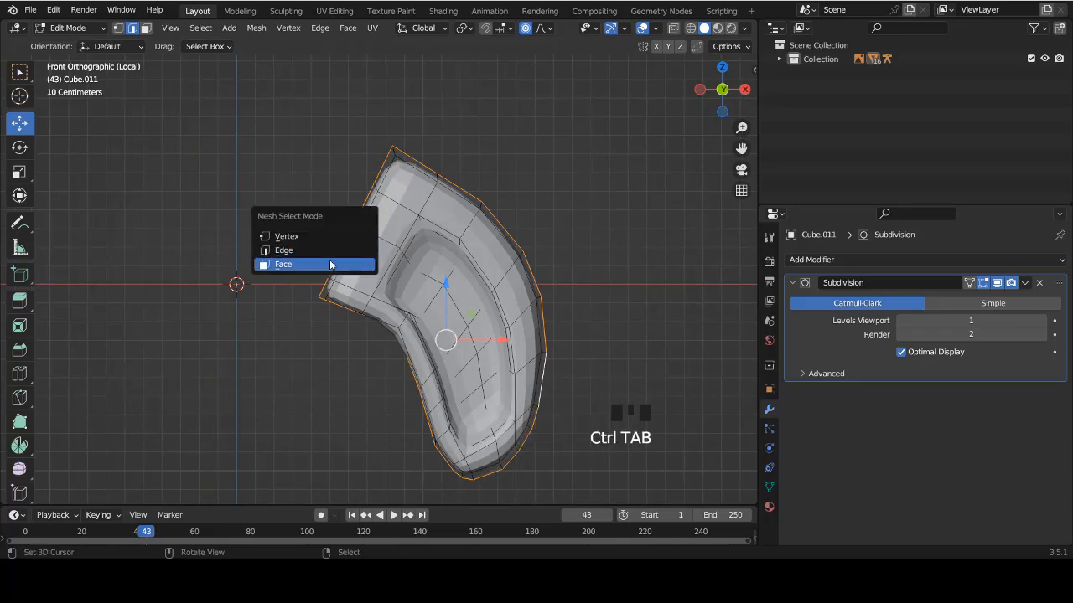
click(331, 265)
shift+scroll(410, 279, up, 2)
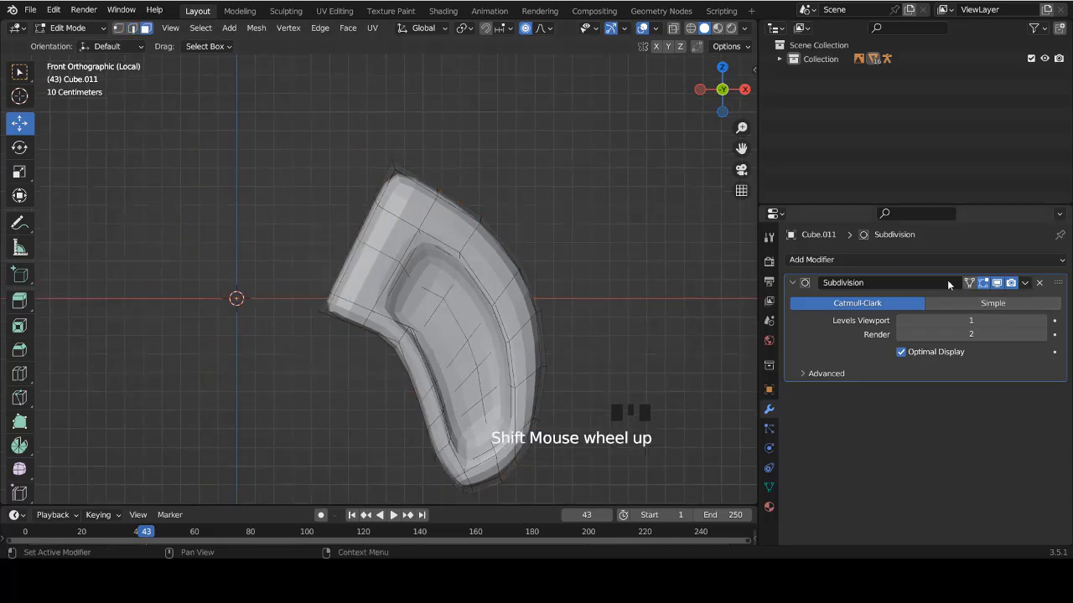
scroll(403, 277, up, 3)
right_click(364, 274)
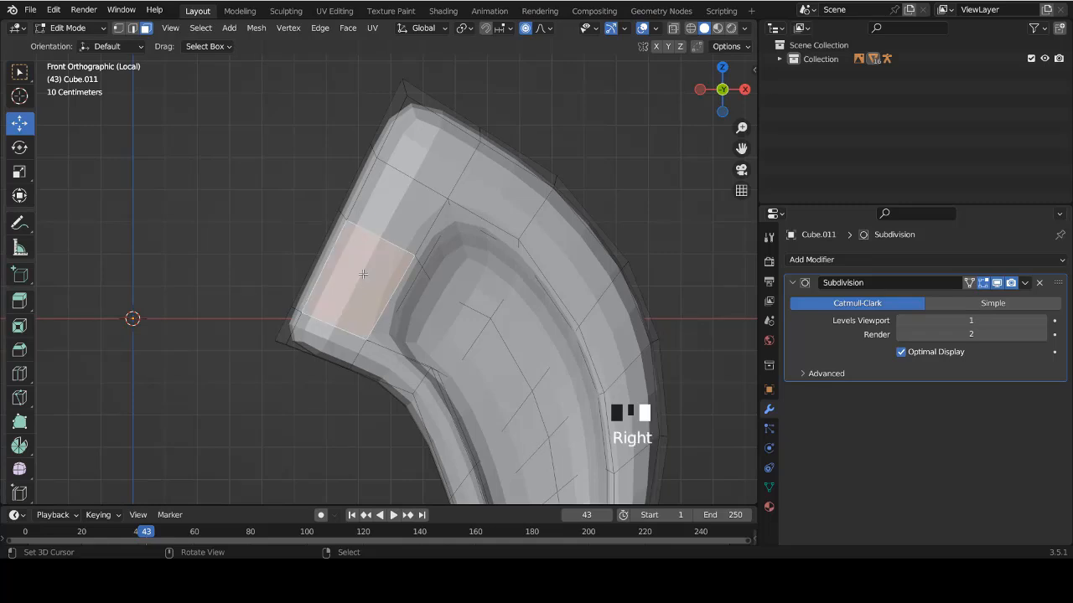
shift+right_click(360, 220)
middle_drag(361, 220, 367, 284)
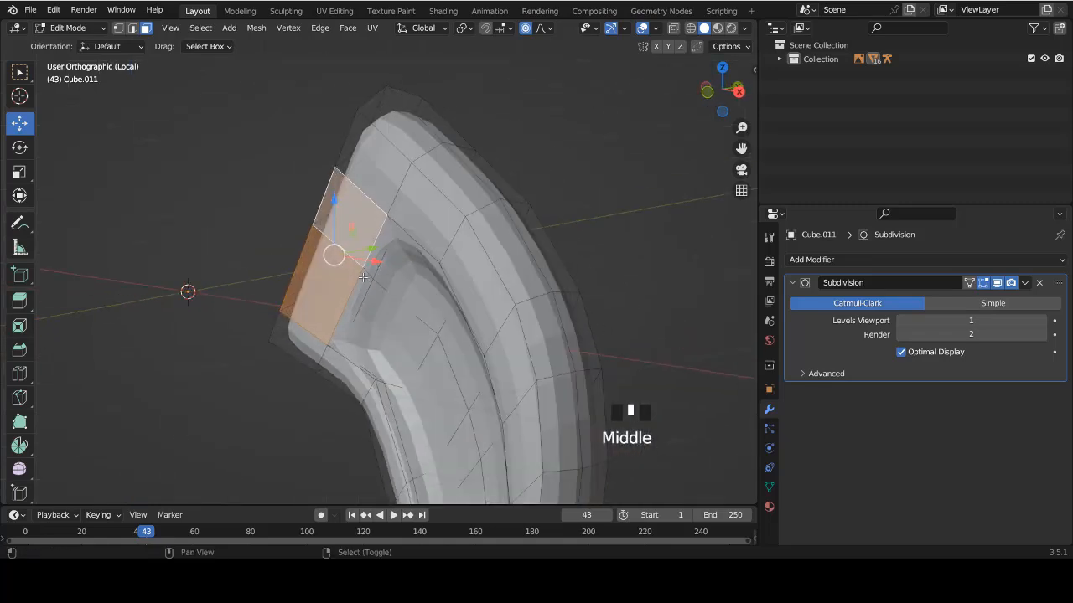
Extend the face selection to the neighbouring inner wall faces at the upper end of the ear's hollow.
drag(374, 243, 352, 248)
key(ctrl+z)
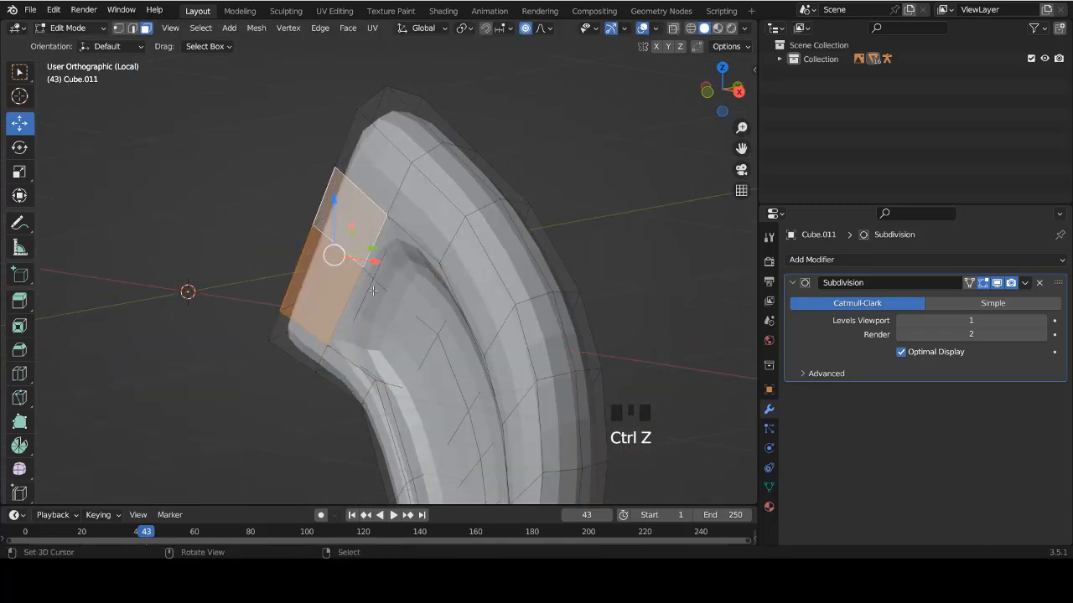
shift+right_click(374, 289)
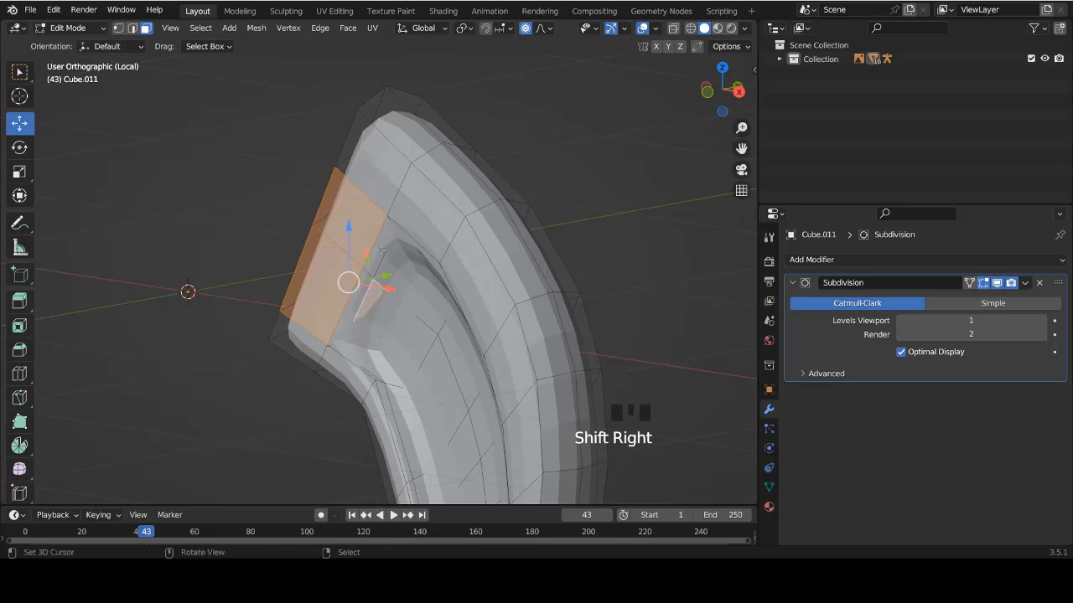
key(ctrl+z)
shift+right_click(379, 251)
shift+right_click(369, 283)
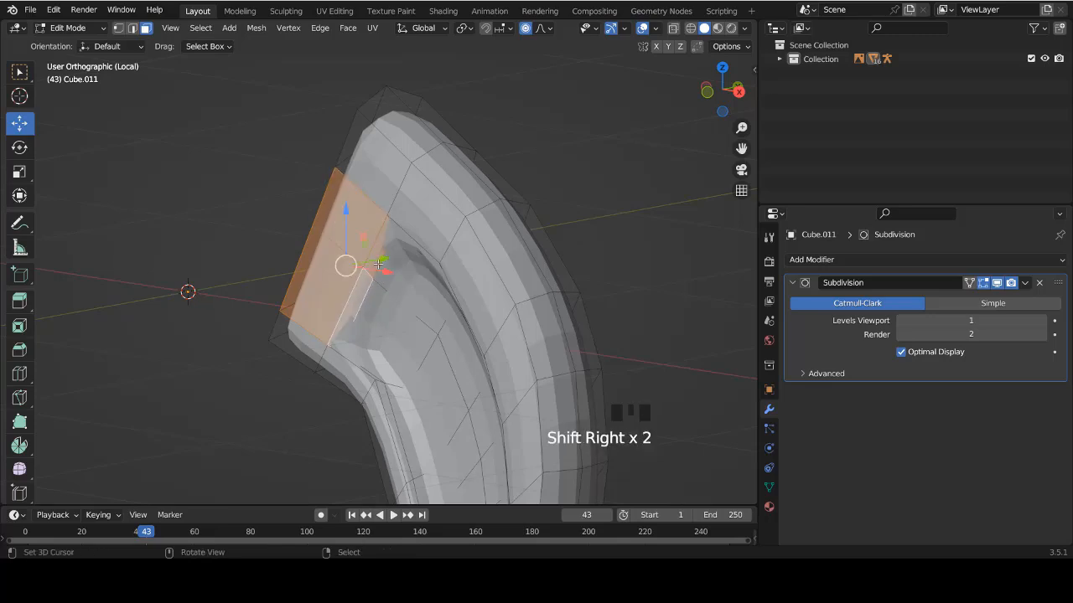
drag(378, 264, 378, 309)
key(ctrl+z)
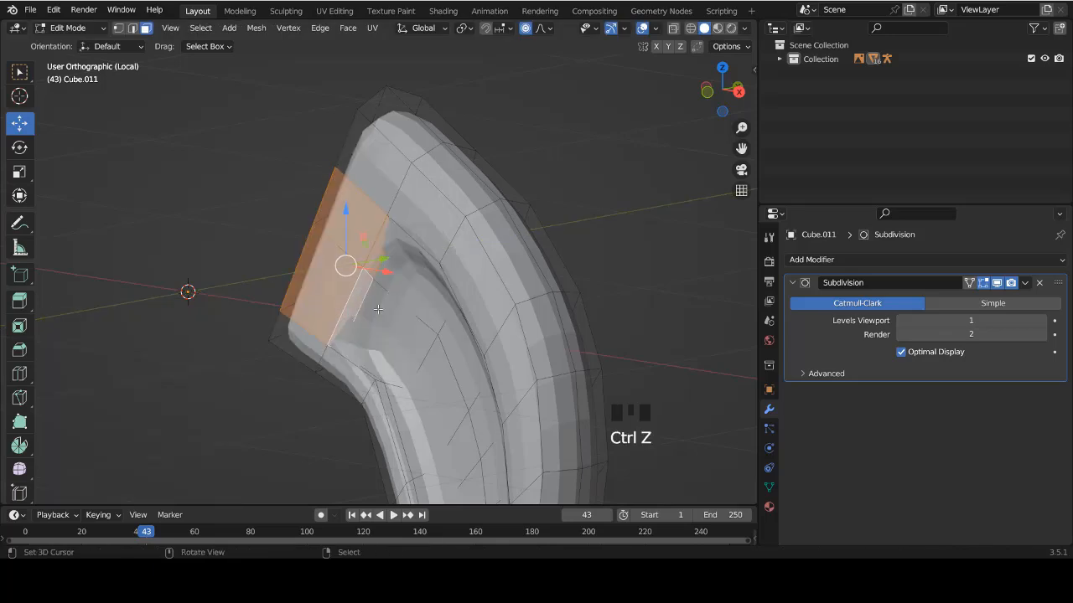
shift+right_click(371, 307)
shift+right_click(388, 262)
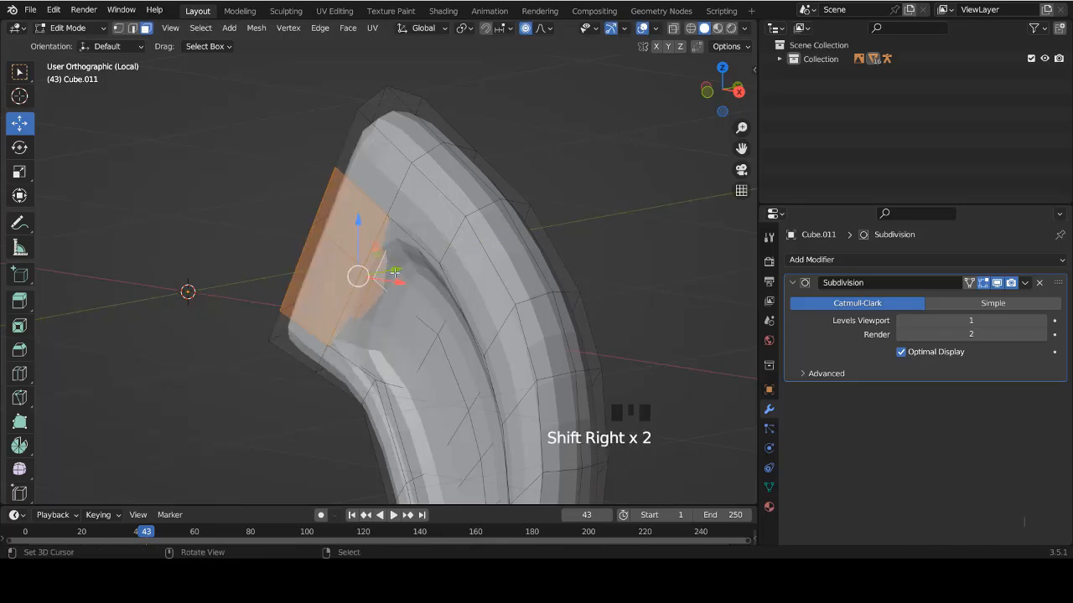
Move the selected faces about 0.105 m along Y, scale them to 0.96, and finish adjusting their position.
mouse_move(393, 273)
mouse_down()
mouse_move(409, 276)
mouse_move(401, 286)
mouse_up()
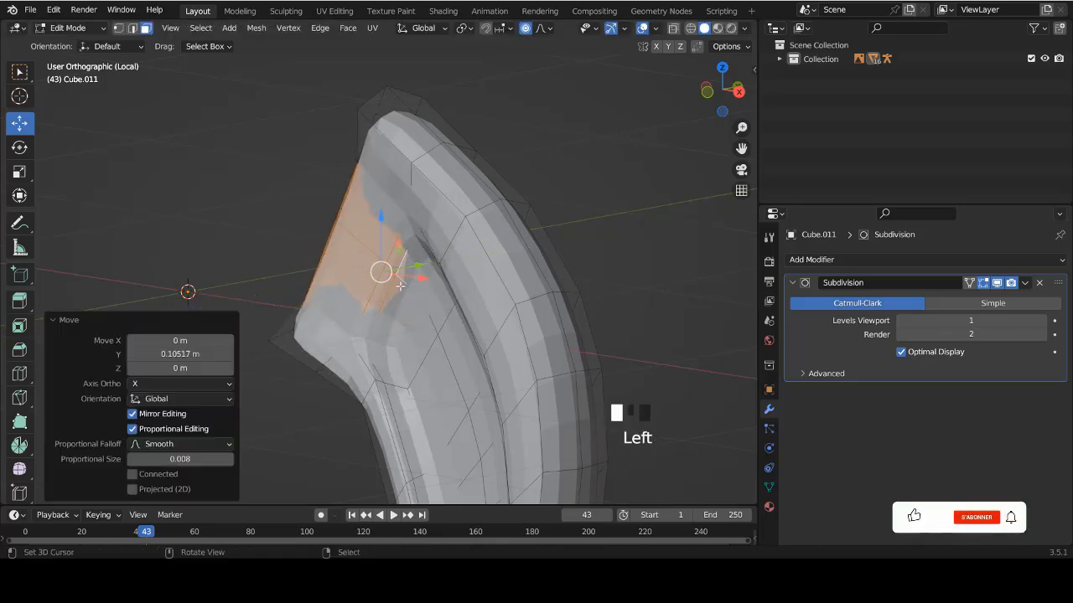
middle_drag(400, 286, 452, 295)
key(s)
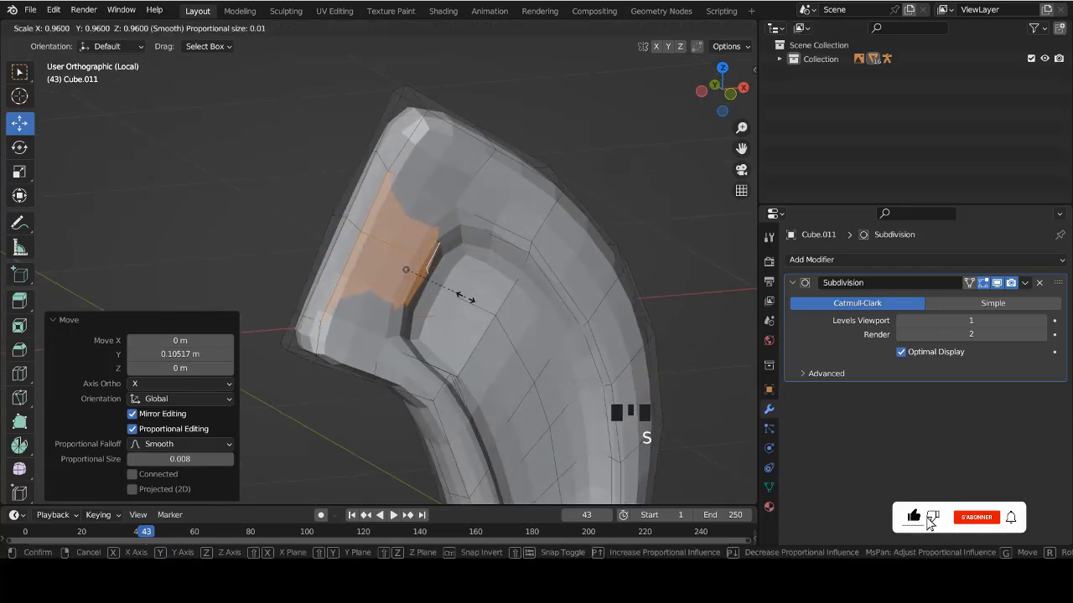
click(465, 297)
key(g)
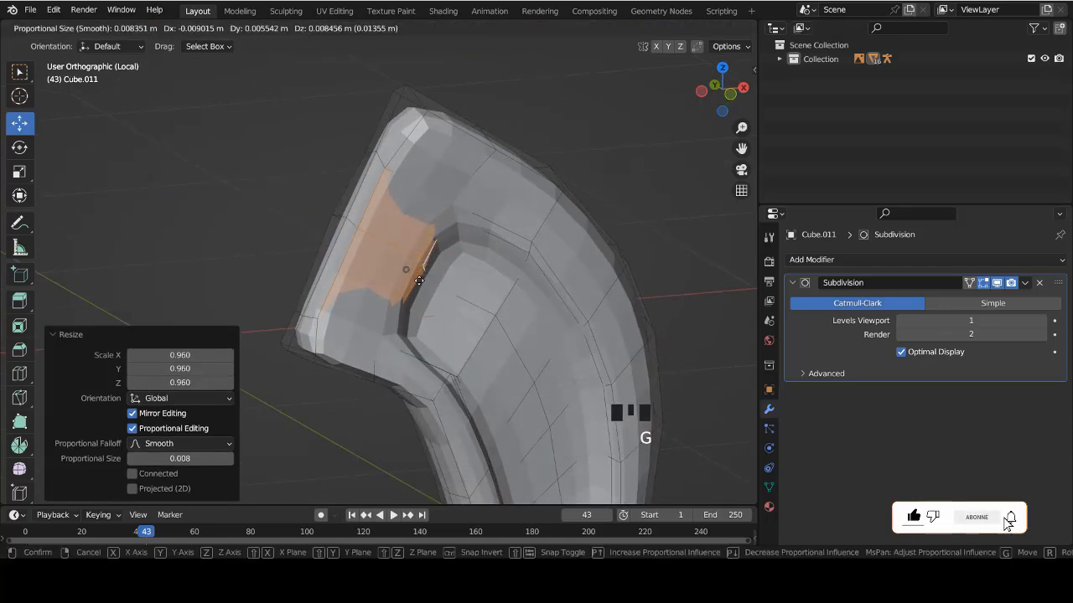
click(390, 257)
Return to Object Mode and leave local view, checking the ear against the head and reference from the front.
key(Tab)
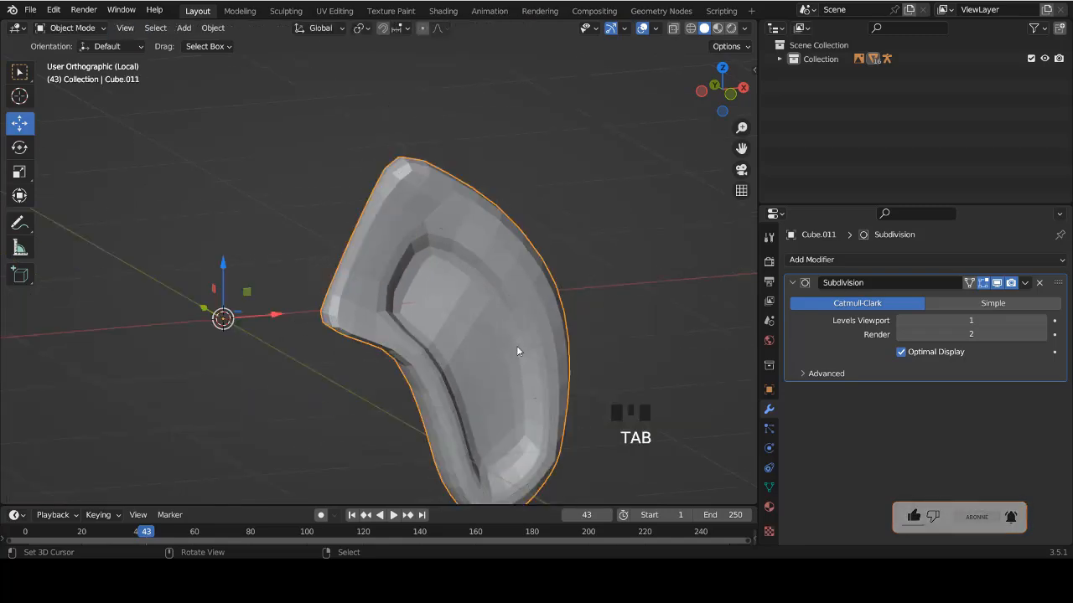
middle_drag(517, 351, 500, 359)
key(KP_Divide)
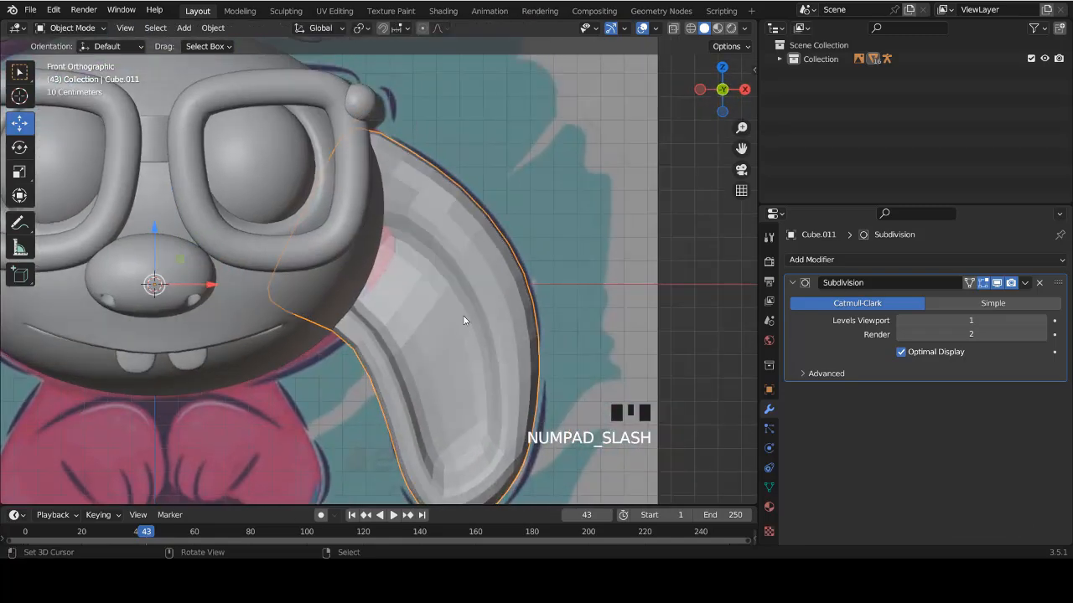
key(shift+z)
key(shift+z)
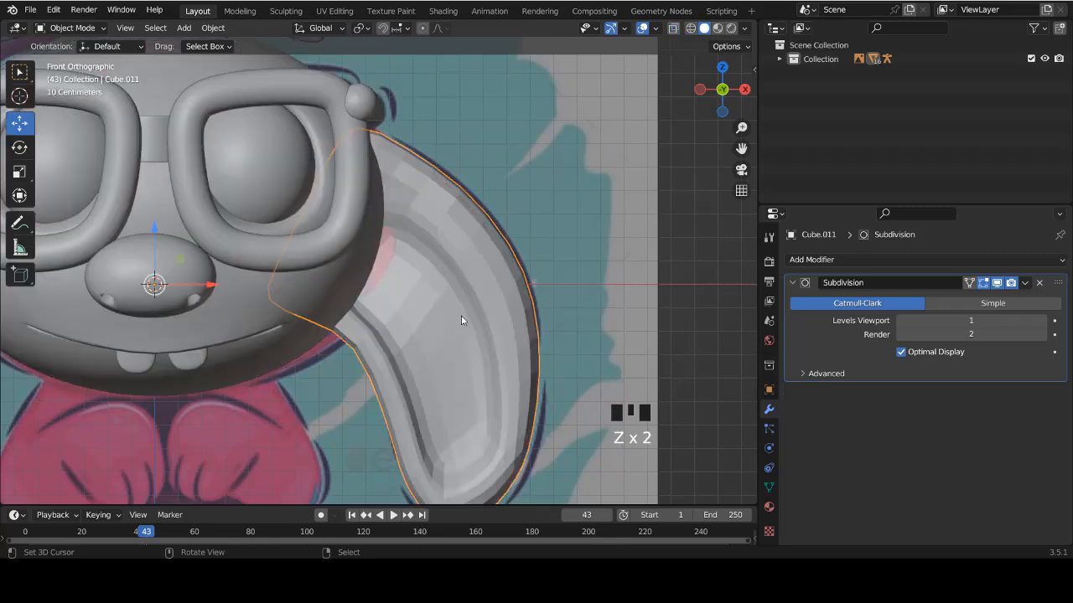
key(shift+z)
key(shift+z)
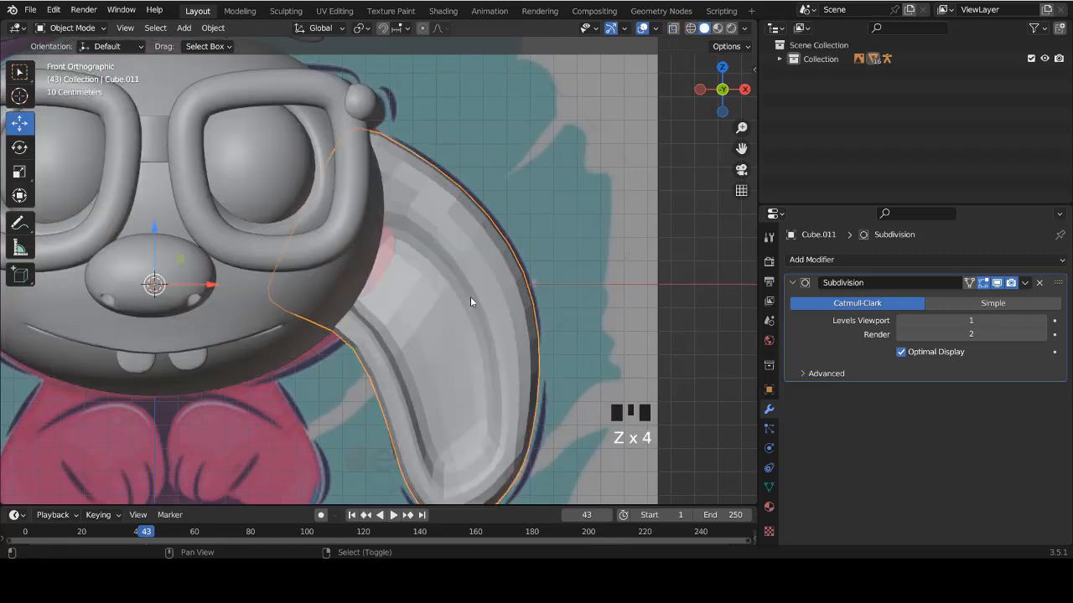
Shade the ear smooth, deselect everything, and inspect the ear from a slight angle.
shift+scroll(472, 302, down, 5)
shift+scroll(473, 333, down, 2)
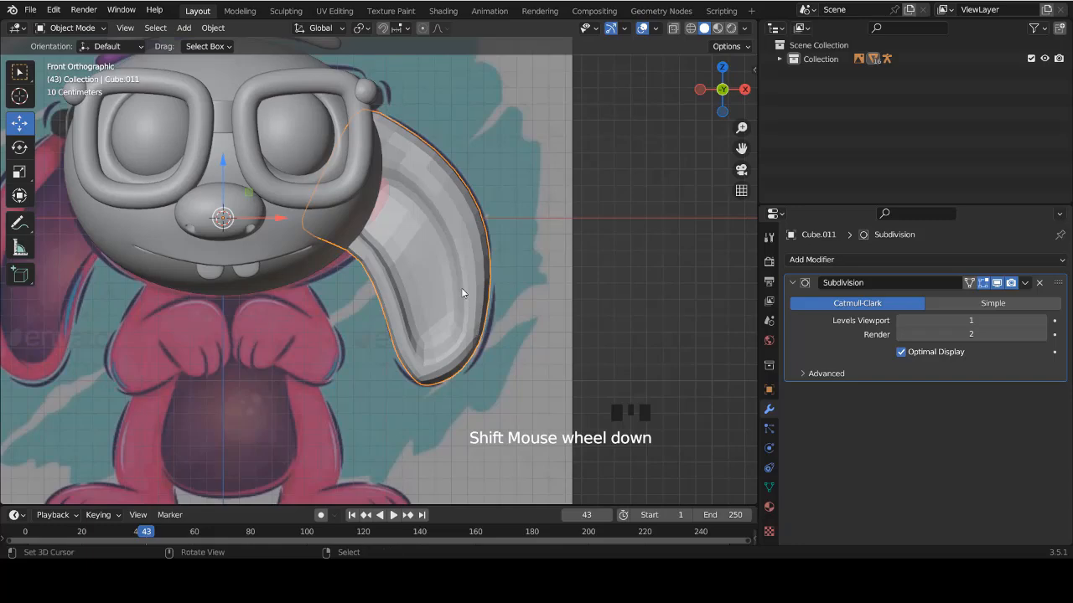
key(w)
click(457, 288)
key(a)
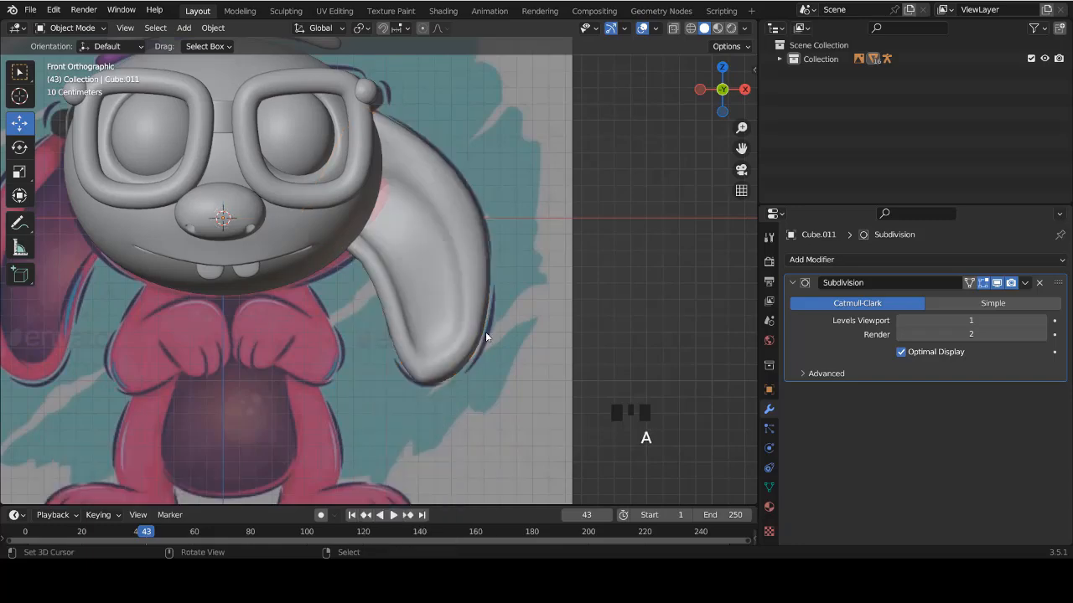
scroll(485, 337, down, 3)
mouse_move(529, 328)
middle_down()
mouse_move(282, 350)
mouse_move(509, 335)
middle_up()
scroll(474, 342, up, 4)
ctrl+scroll(452, 327, up, 2)
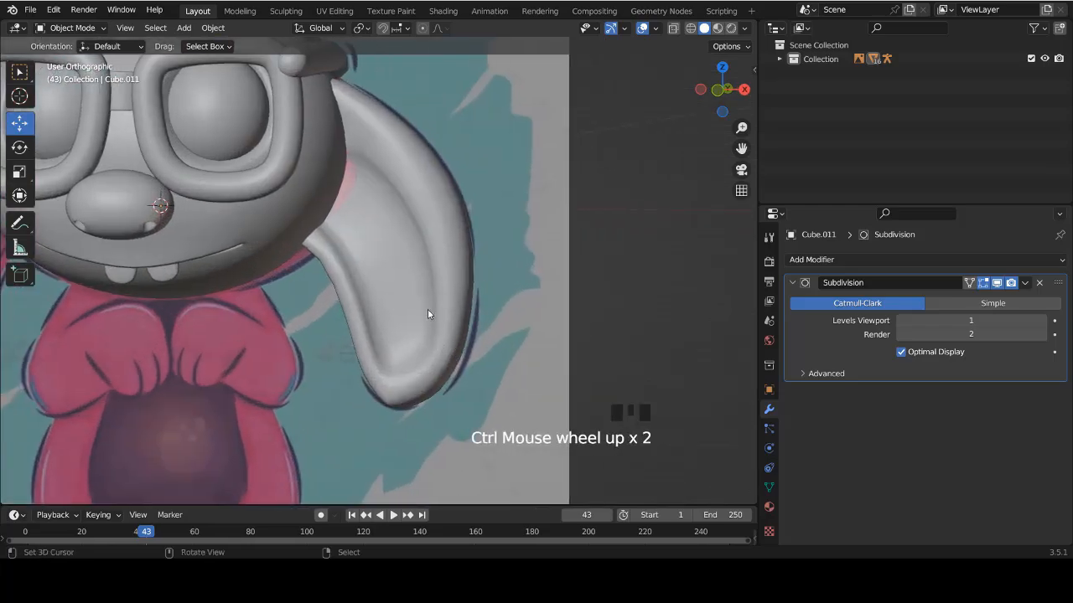
scroll(460, 325, up, 2)
Select the edge loop along the front rim at the ear's tip in vertex mode and isolate the ear in front view.
key(Tab)
middle_drag(414, 350, 413, 309)
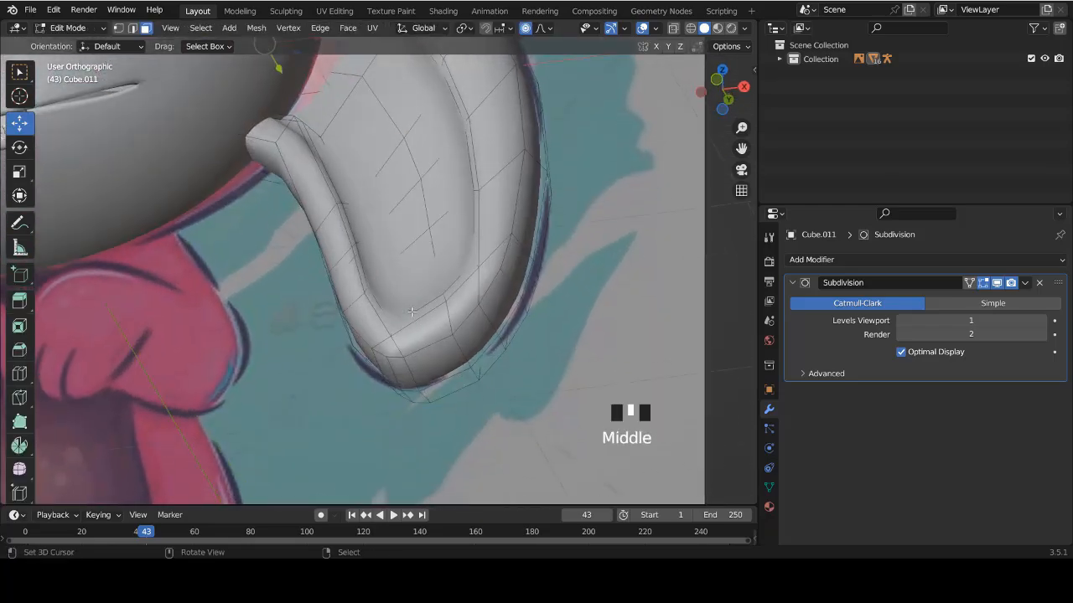
key(ctrl+Tab)
click(346, 285)
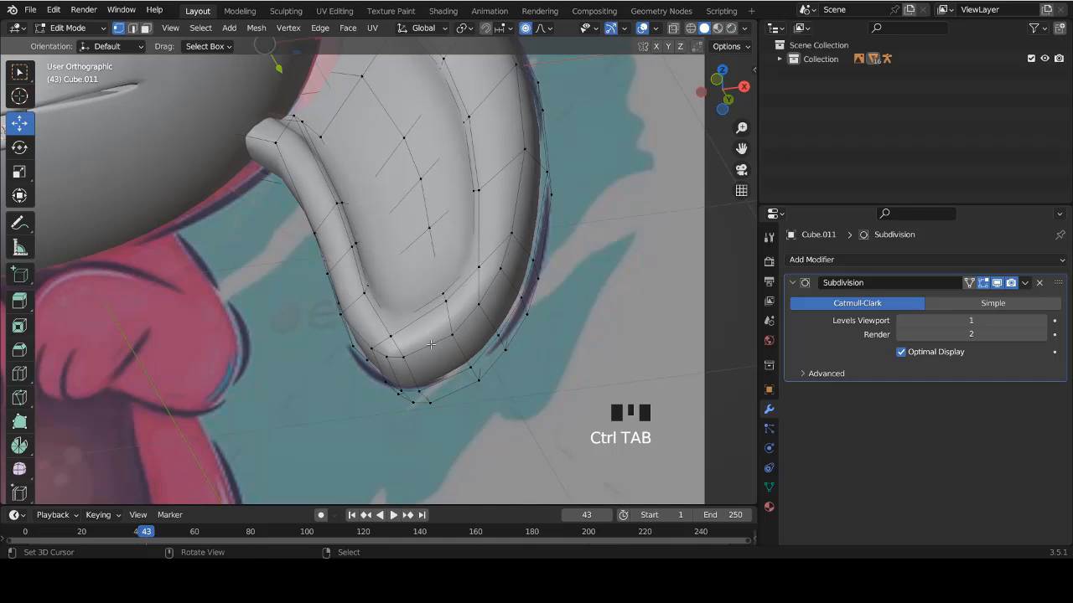
alt+right_click(430, 344)
key(KP_1)
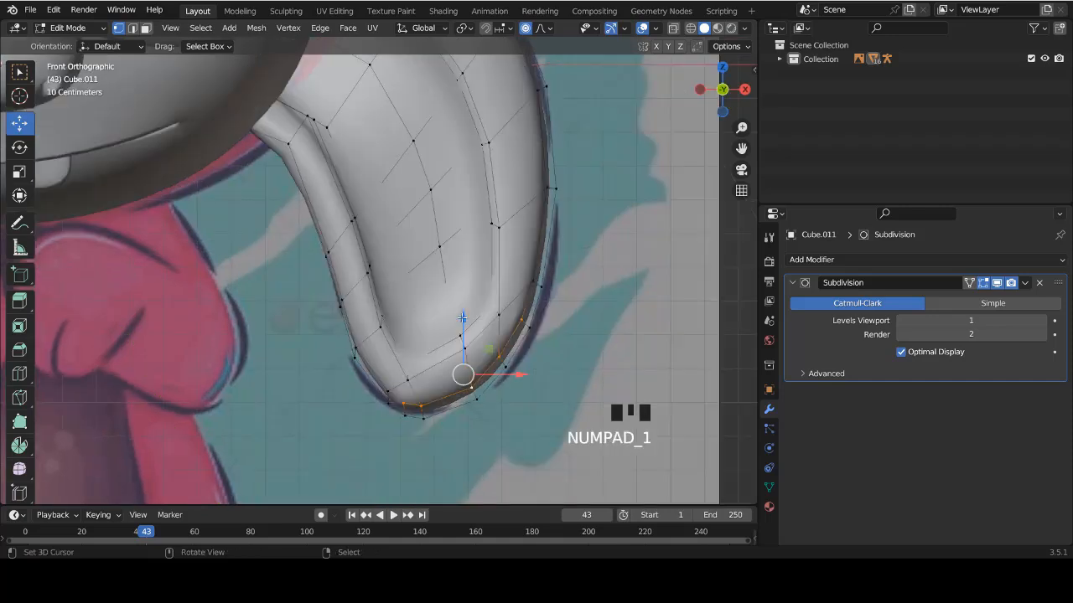
key(KP_Divide)
Inspect the smoothed shape of the ear's tip in Object Mode and return to Edit Mode.
shift+scroll(463, 302, down, 4)
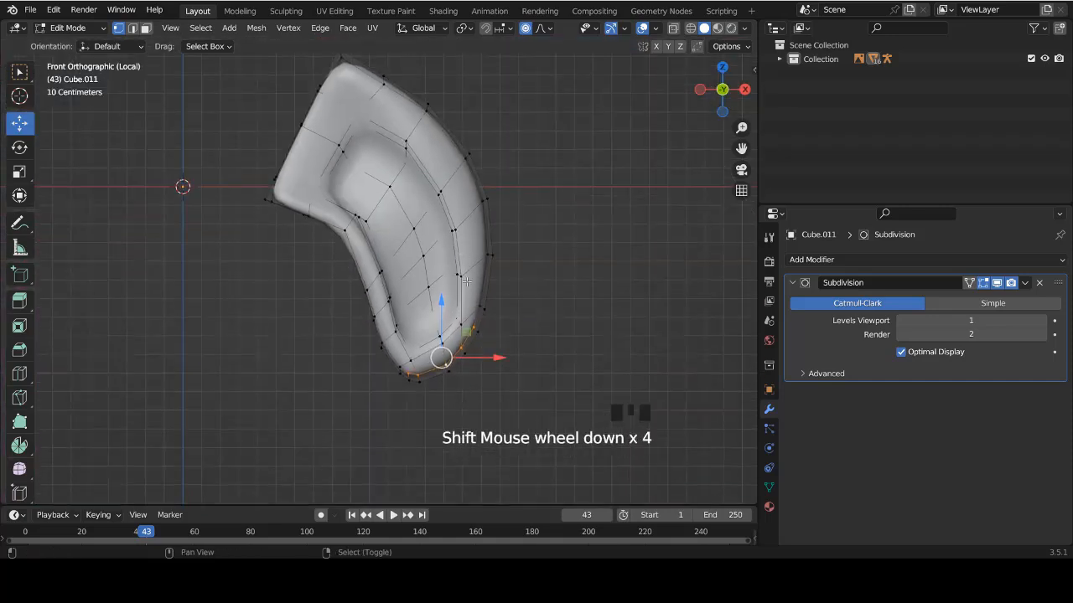
scroll(463, 302, up, 2)
ctrl+scroll(503, 312, up, 1)
scroll(520, 318, up, 1)
key(Tab)
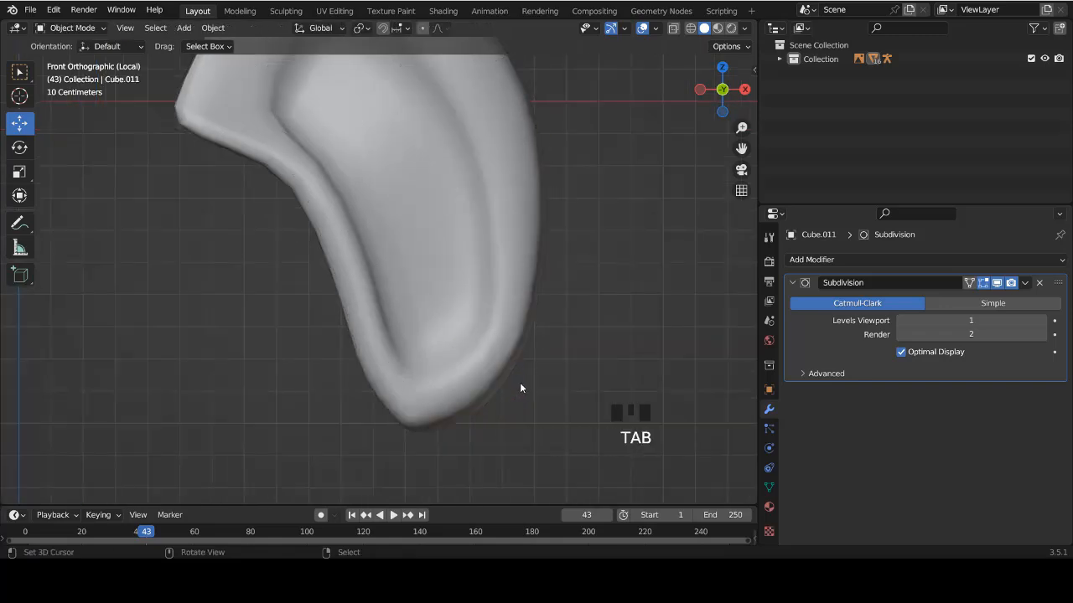
ctrl+scroll(486, 407, up, 1)
shift+scroll(480, 361, up, 1)
key(Tab)
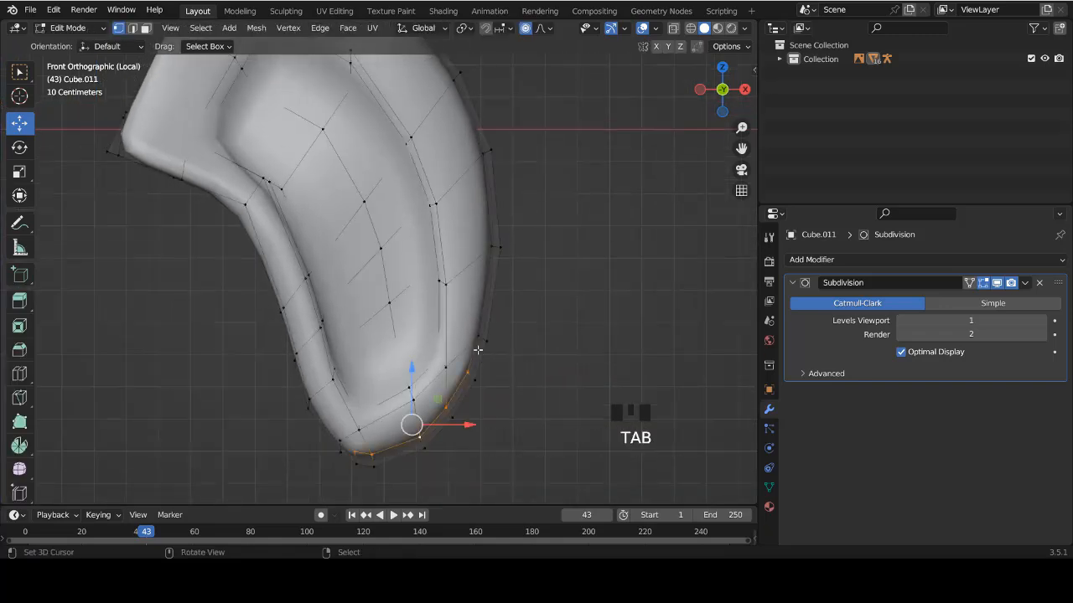
Select the edge loops around the ear's outer front rim and grow the selection twice.
middle_drag(450, 338, 406, 312)
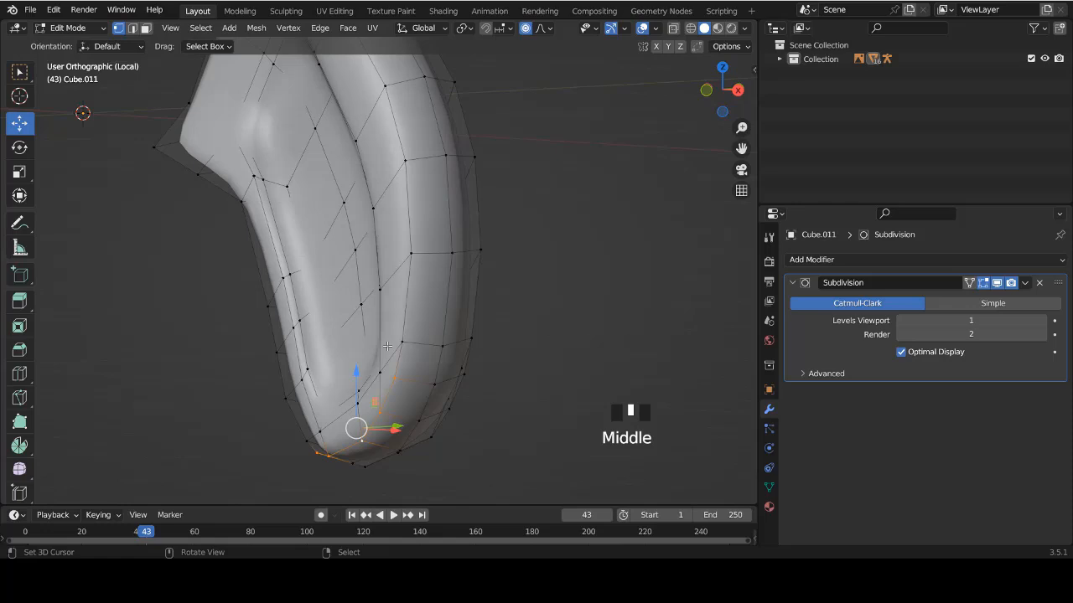
alt+right_click(407, 308)
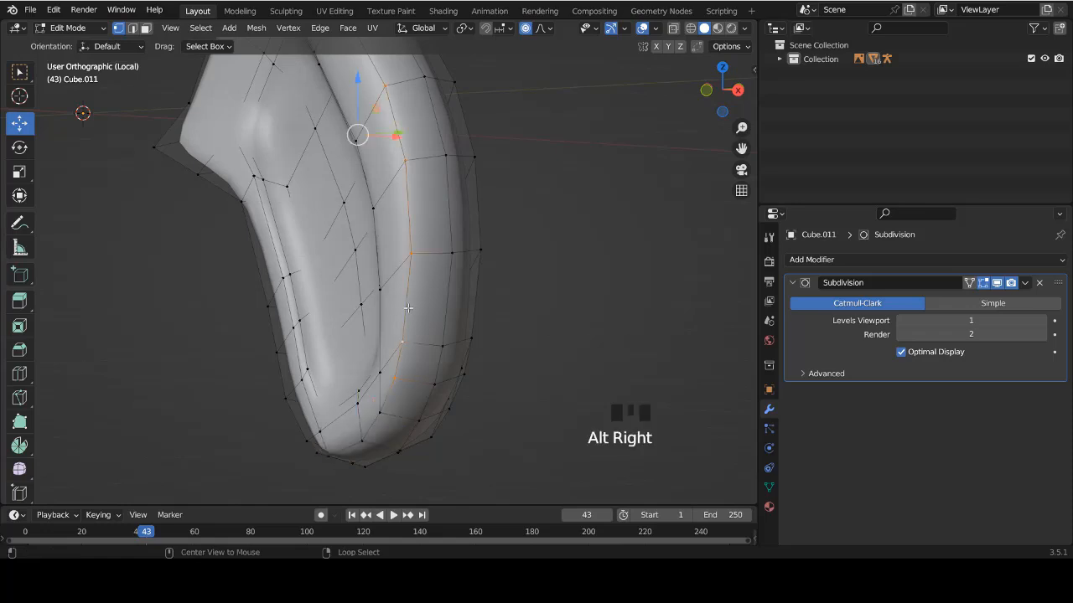
alt+shift+right_click(374, 417)
middle_drag(374, 417, 409, 411)
key(ctrl)
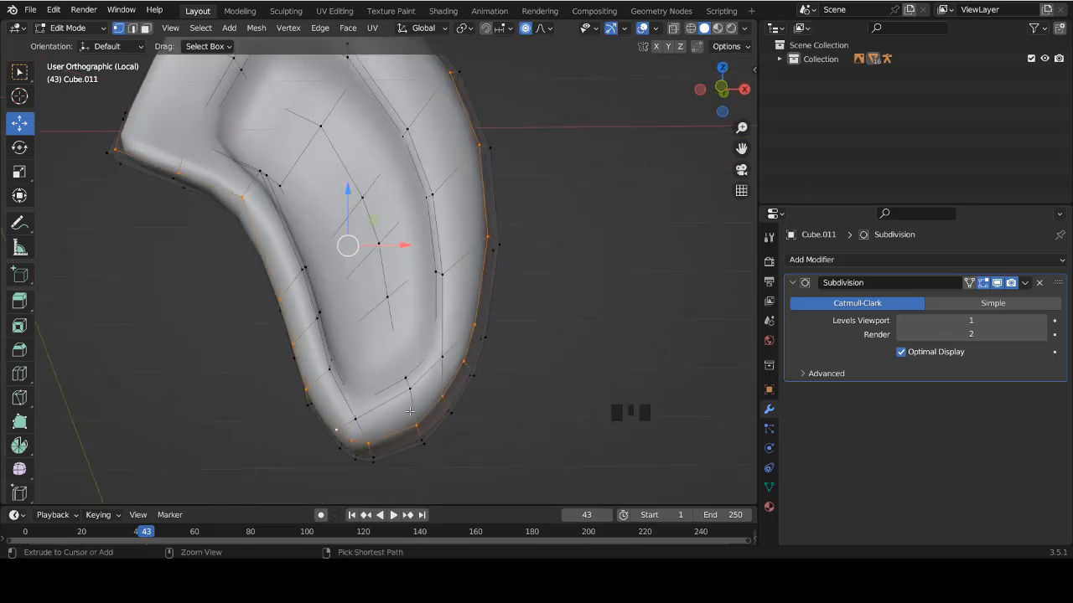
key(ctrl+KP_Add)
key(ctrl+KP_Add)
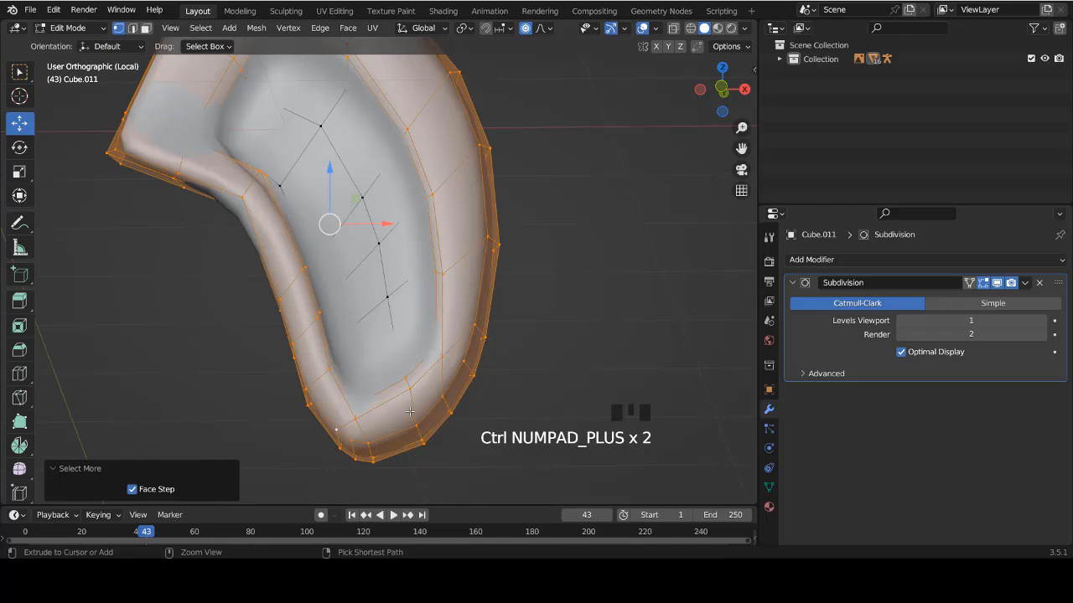
Select the ear's entire mesh, smooth its vertices, and return to Object Mode.
key(a)
key(a)
key(a)
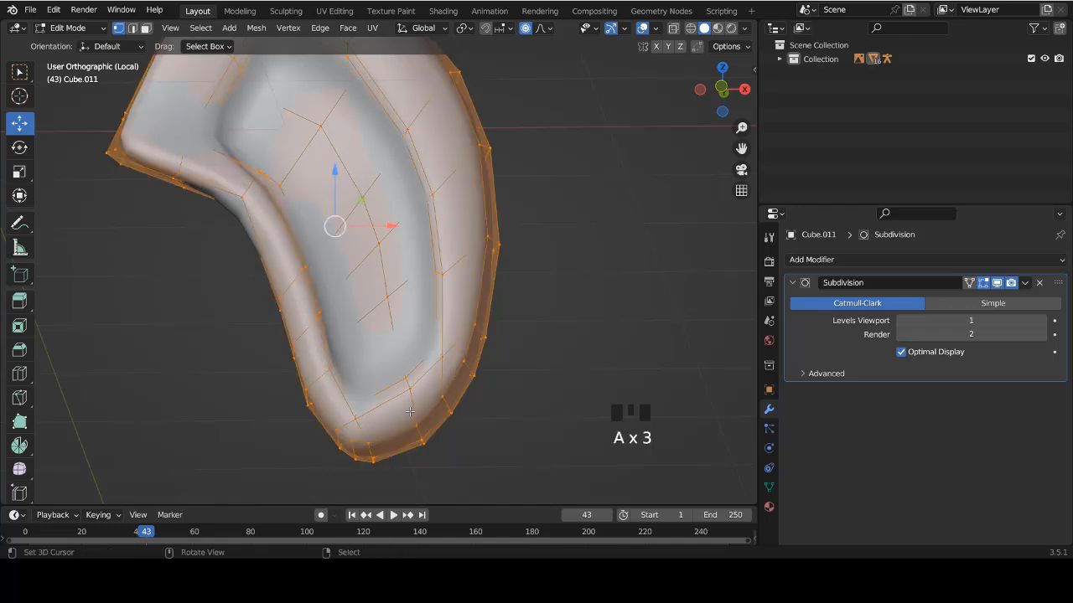
key(w)
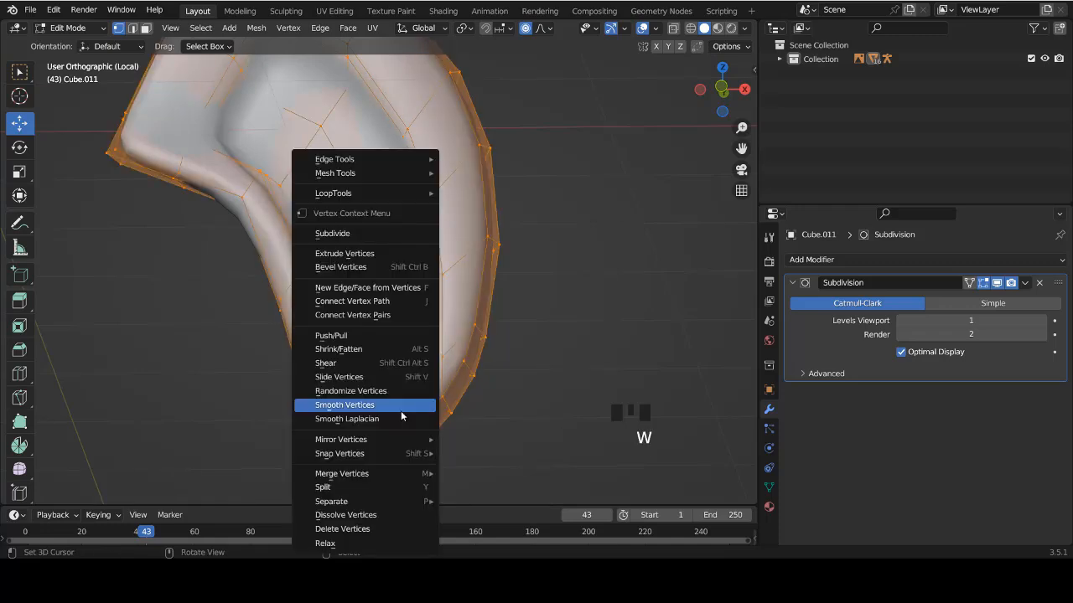
click(353, 406)
key(Tab)
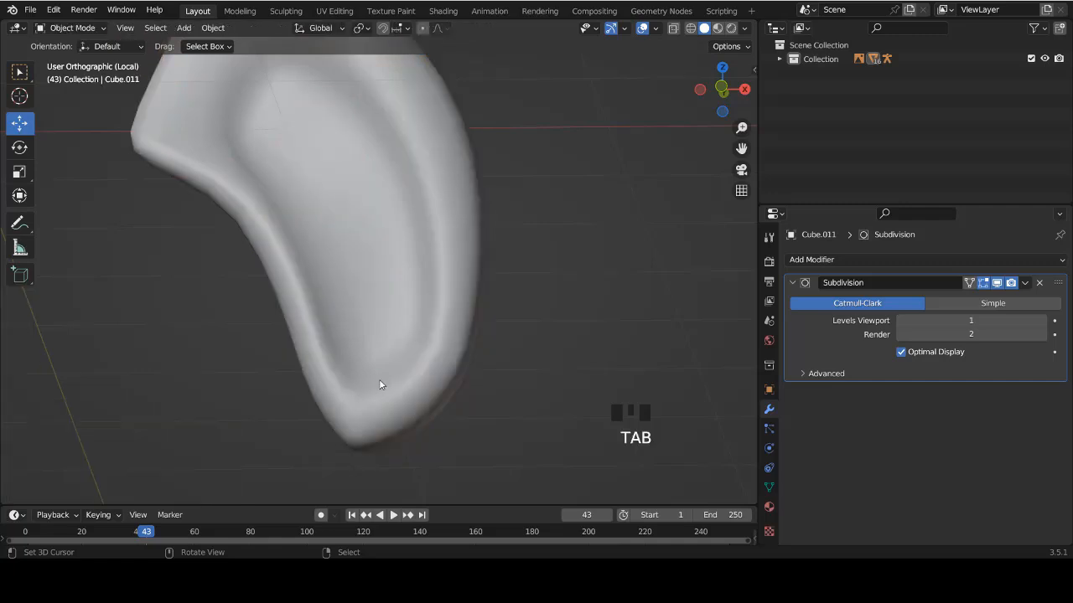
Nudge a vertex at the ear's tip in front view and check the outline in Object Mode.
key(KP_1)
shift+scroll(374, 297, down, 6)
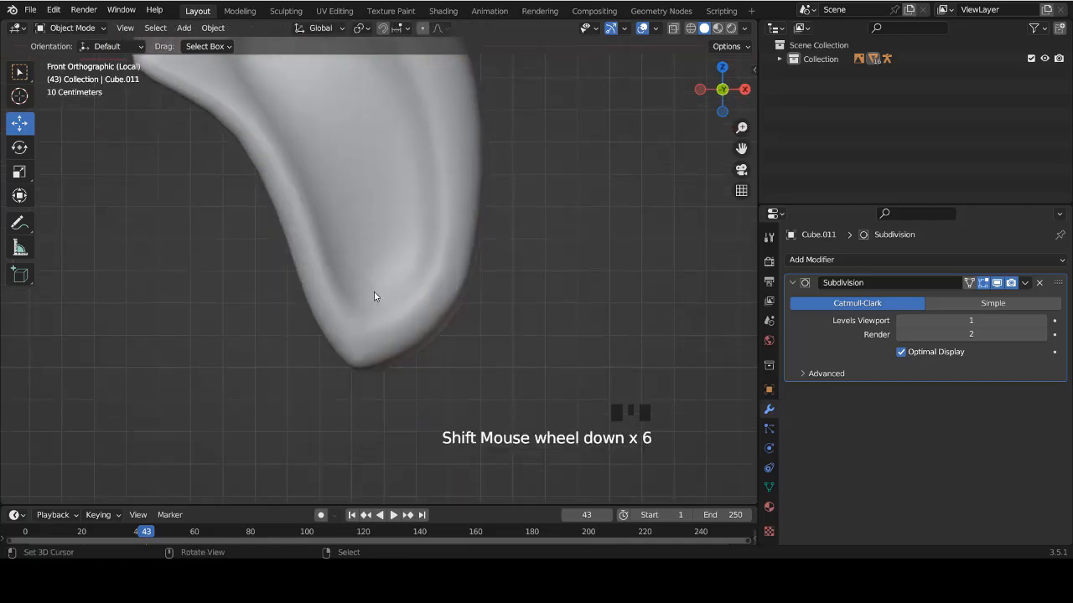
key(Tab)
right_drag(353, 406, 358, 394)
key(Tab)
scroll(358, 441, down, 5)
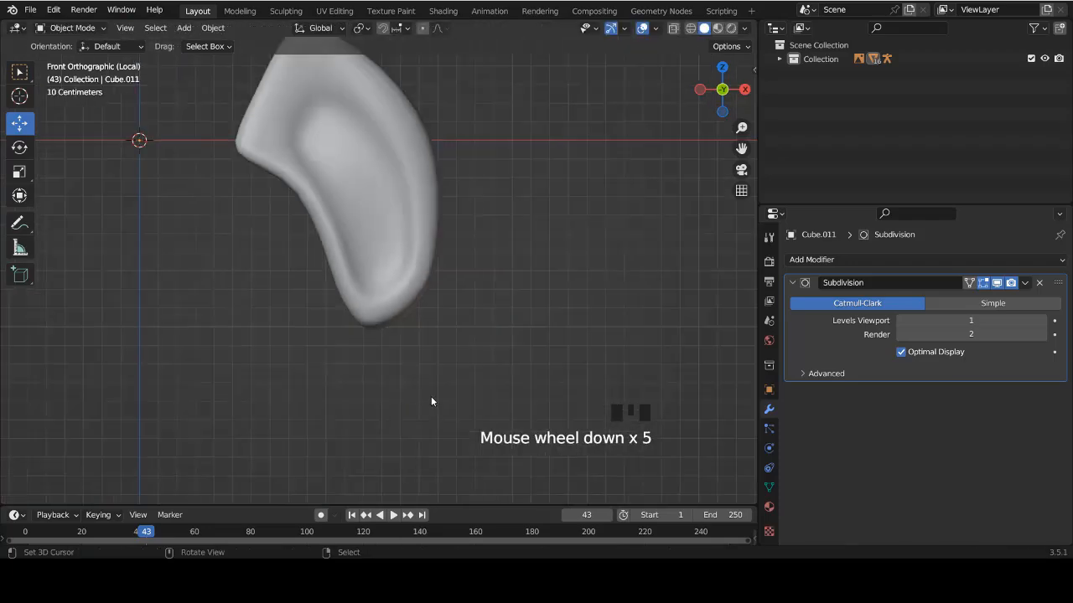
Move three vertices along the lower outer rim of the ear with proportional editing to round out its tip.
scroll(476, 379, up, 3)
key(Tab)
scroll(472, 291, up, 2)
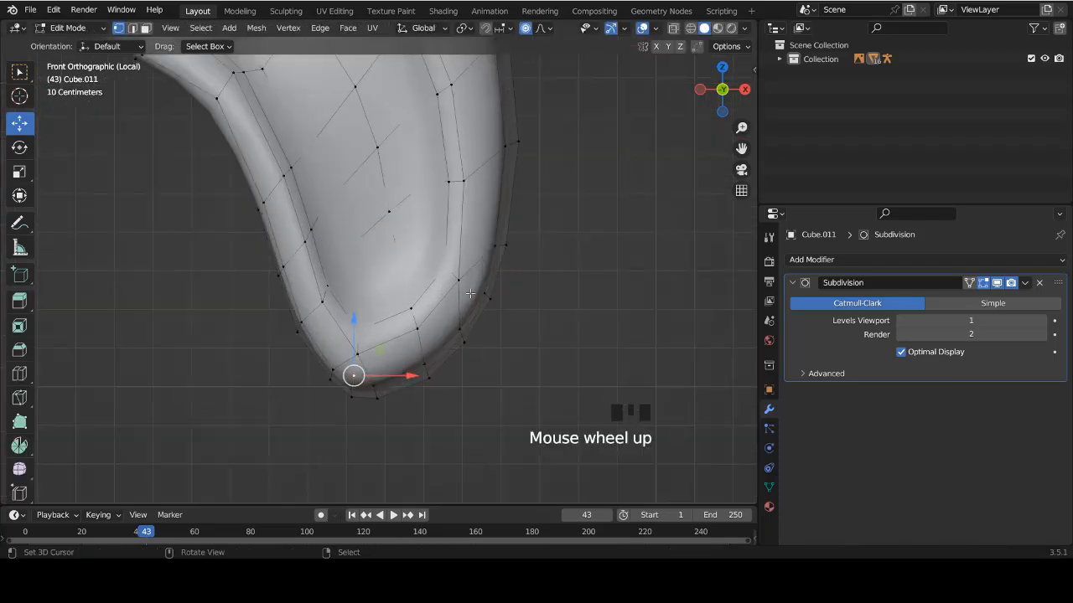
right_drag(473, 287, 471, 307)
right_drag(425, 340, 426, 386)
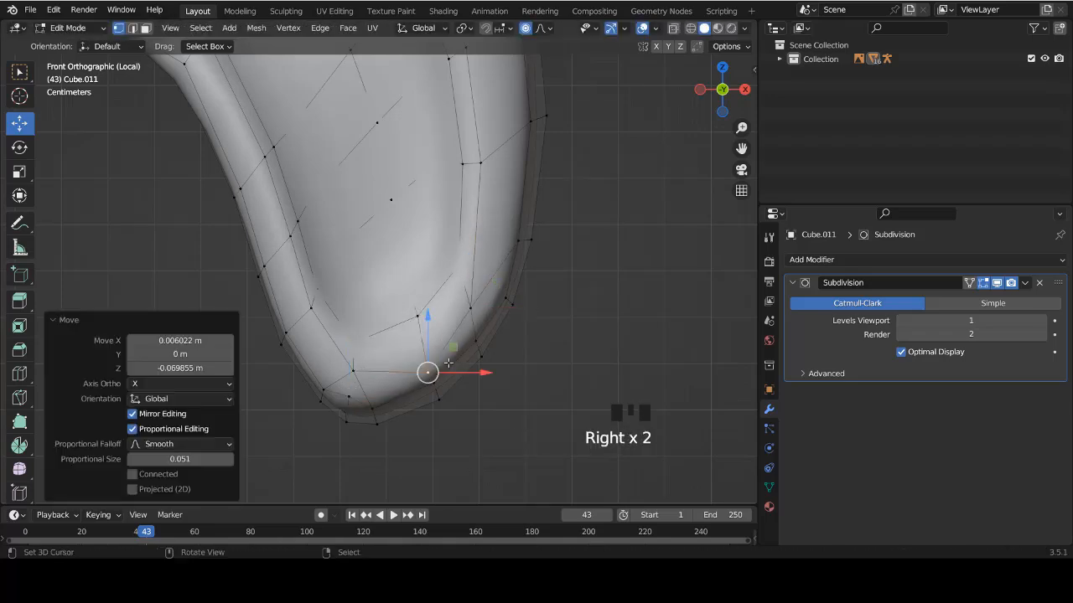
right_drag(504, 293, 497, 314)
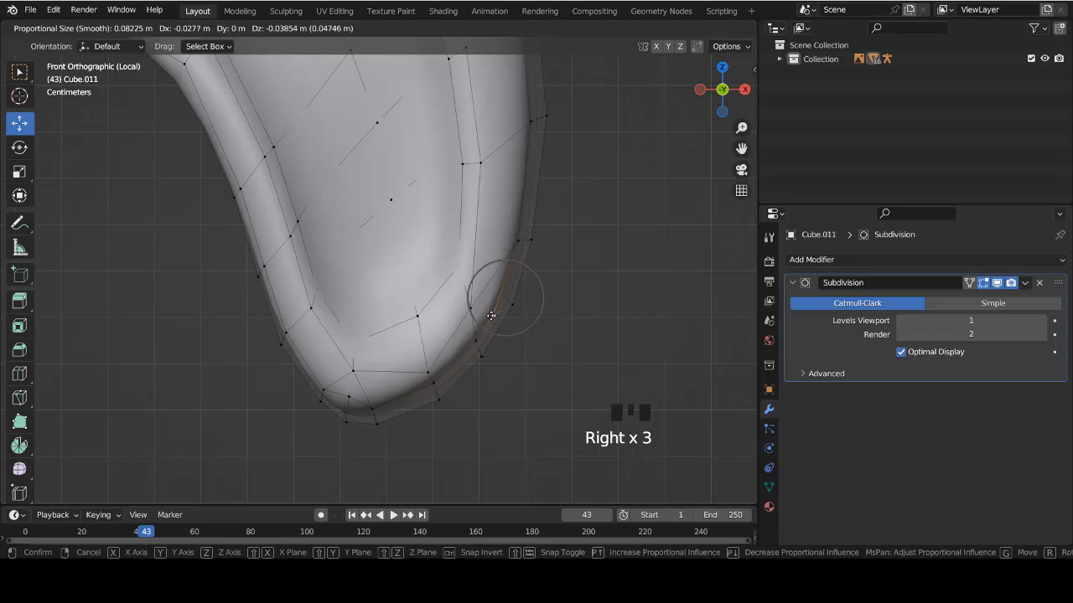
click(491, 315)
key(Tab)
scroll(489, 392, down, 6)
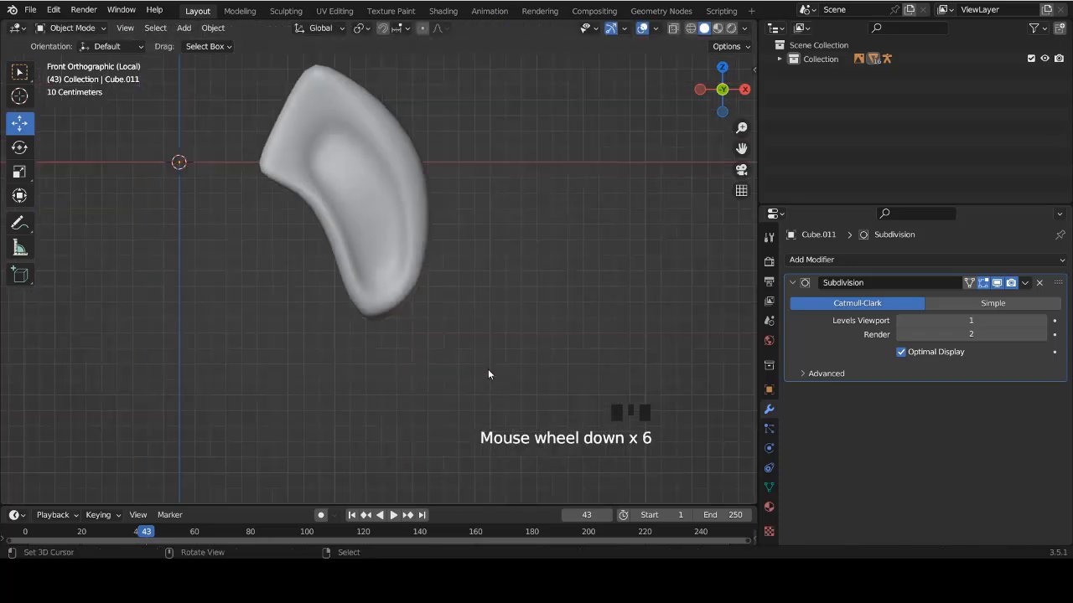
Leave local view, compare the ear's outline with the reference image in wireframe, and select the ear.
key(KP_Divide)
key(shift+z)
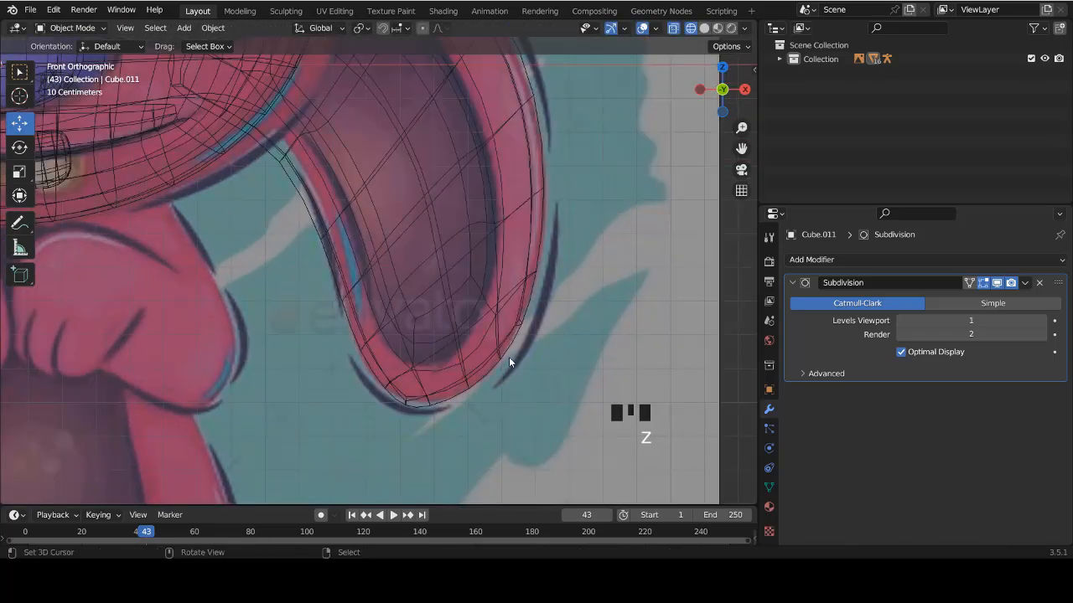
scroll(508, 385, up, 2)
ctrl+scroll(458, 411, up, 2)
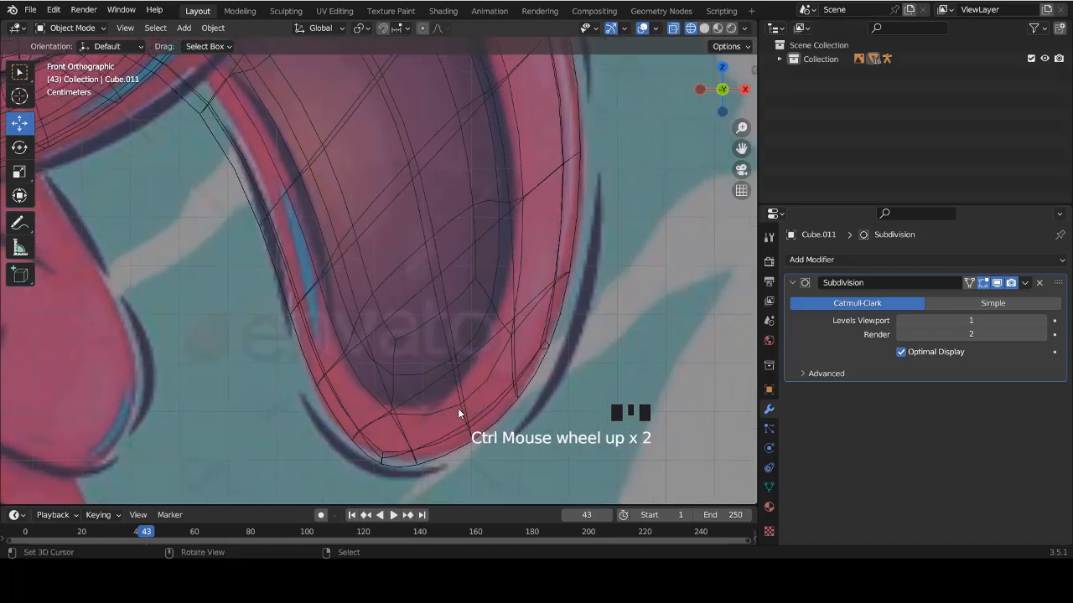
right_click(483, 419)
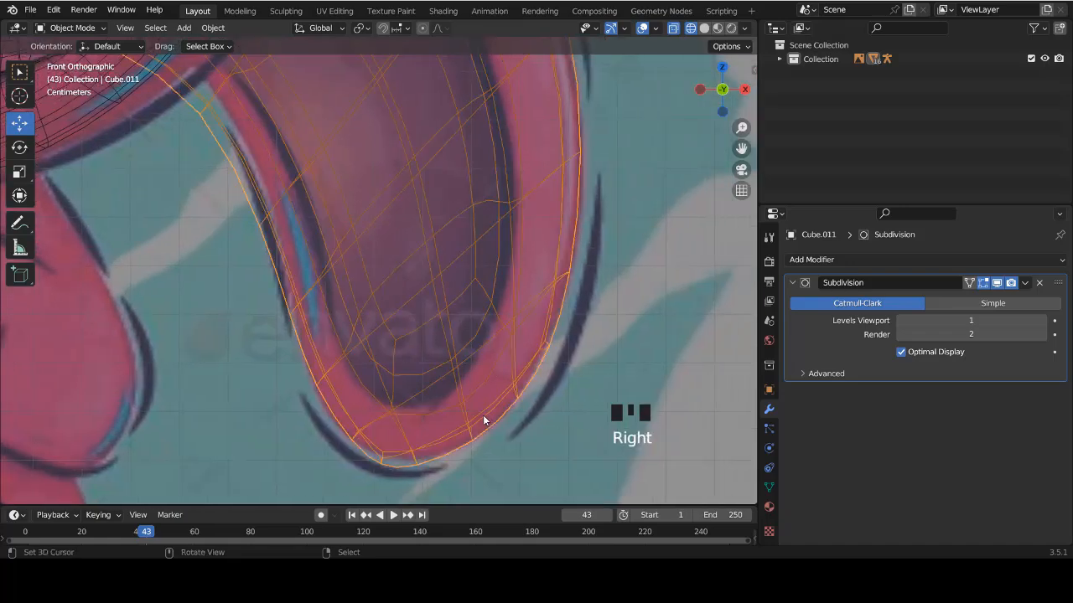
key(shift+z)
Shift two vertices on the ear's lower outer edge in Edit Mode to follow the reference, and check the silhouette.
key(Tab)
right_drag(531, 359, 521, 372)
scroll(521, 372, down, 10)
scroll(438, 424, up, 10)
right_drag(448, 427, 439, 420)
key(Tab)
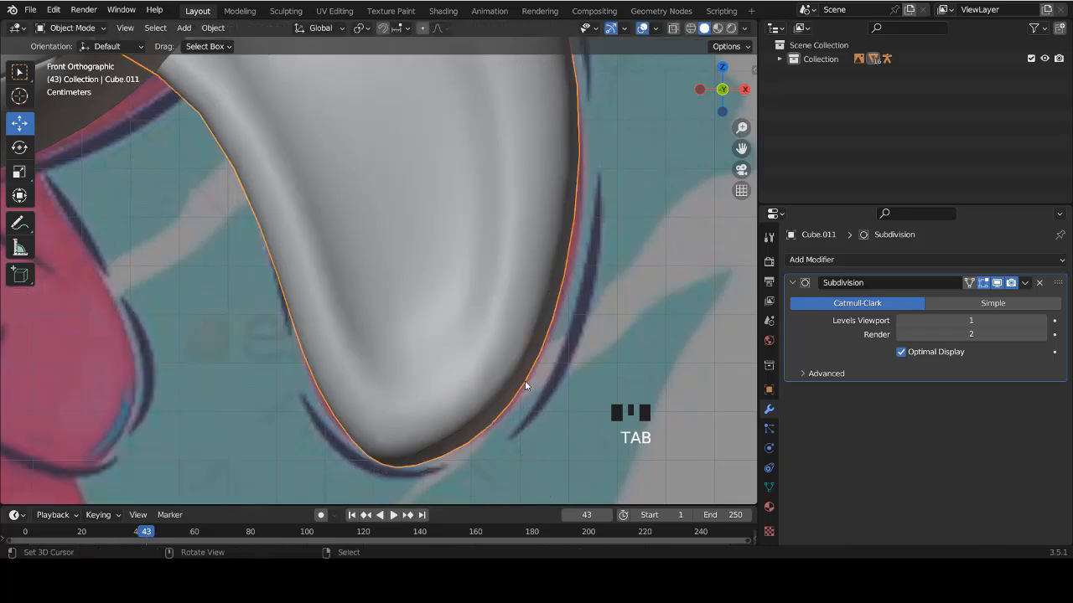
scroll(491, 374, down, 3)
shift+scroll(433, 352, down, 2)
scroll(431, 350, up, 4)
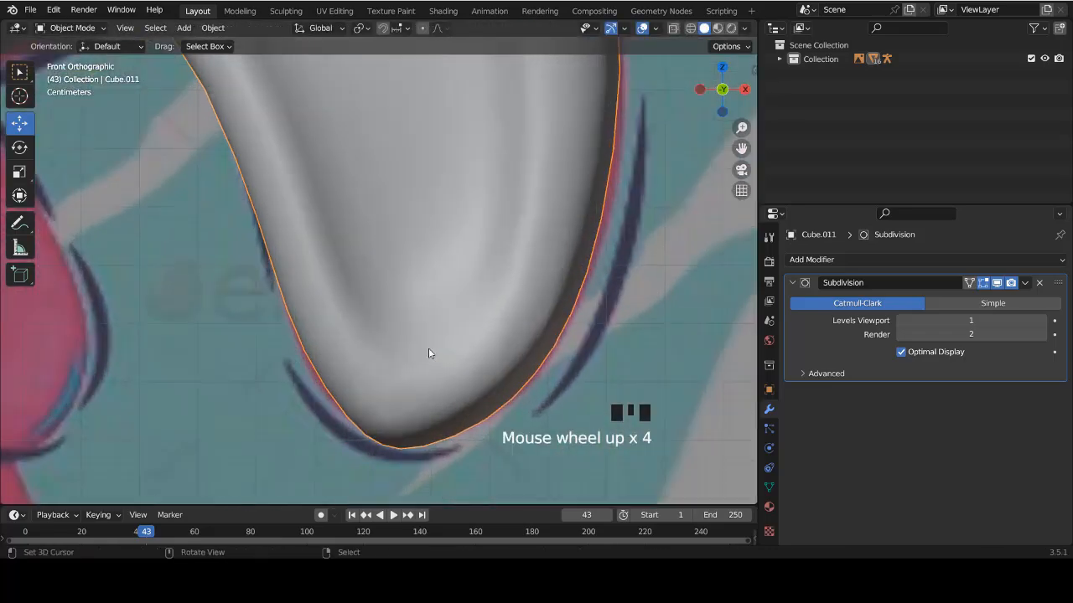
Reposition three vertices at the very bottom of the ear's tip and review the contour in Object Mode.
key(Tab)
right_drag(387, 427, 386, 424)
right_drag(388, 392, 386, 387)
right_drag(352, 414, 382, 419)
key(Tab)
scroll(394, 409, down, 6)
scroll(448, 342, up, 4)
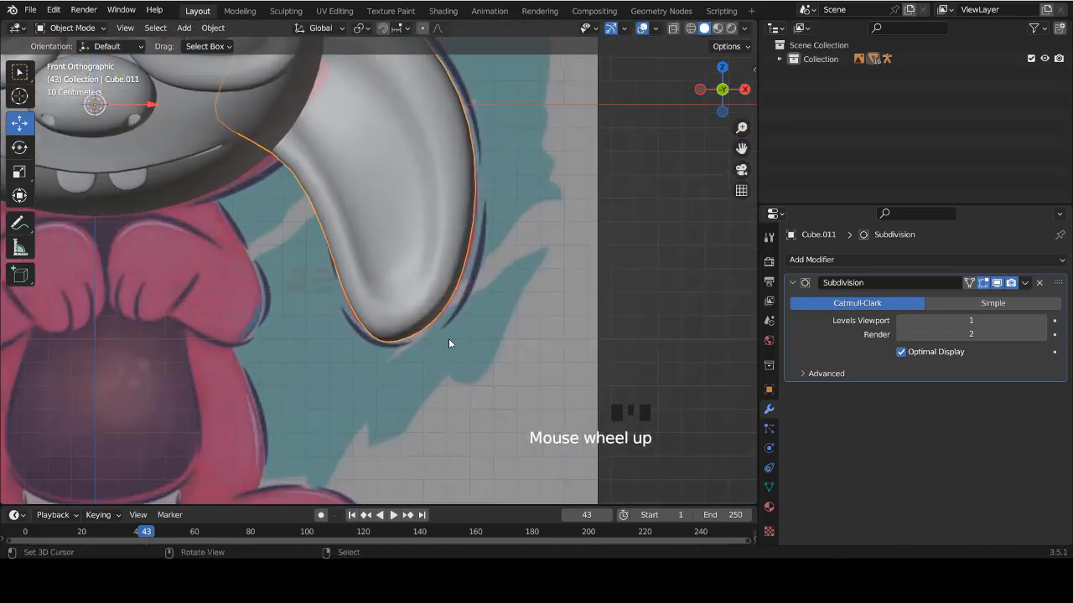
Pull three vertices near the tip's outer corner slightly inward and compare the ear with the reference in wireframe.
key(Tab)
right_drag(493, 325, 490, 320)
right_drag(446, 364, 442, 358)
right_drag(481, 345, 434, 354)
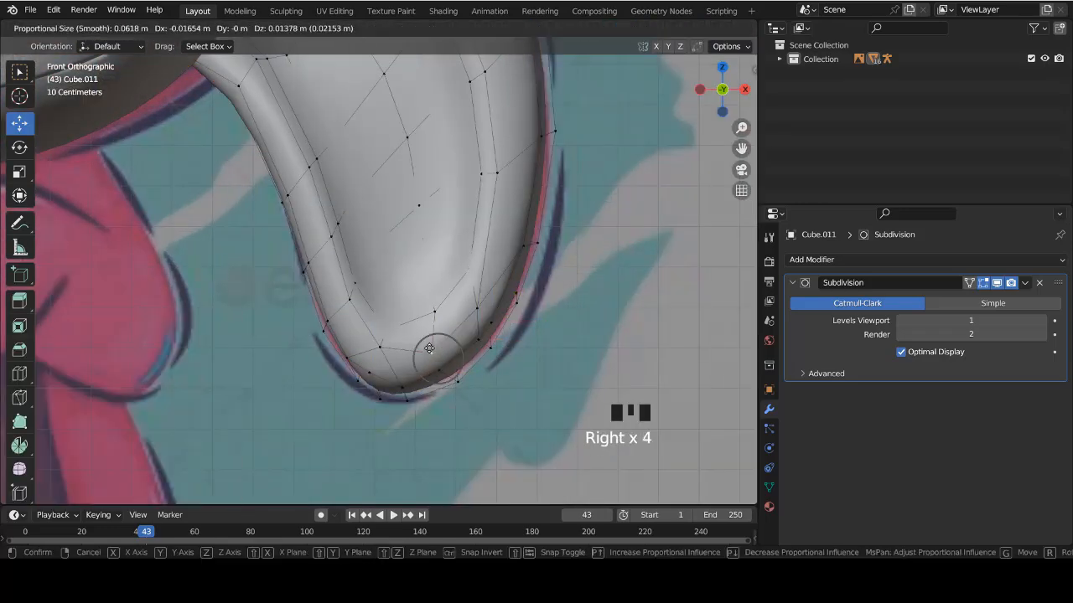
key(Tab)
scroll(465, 362, down, 6)
shift+scroll(465, 363, up, 2)
scroll(393, 281, up, 3)
shift+scroll(393, 275, up, 4)
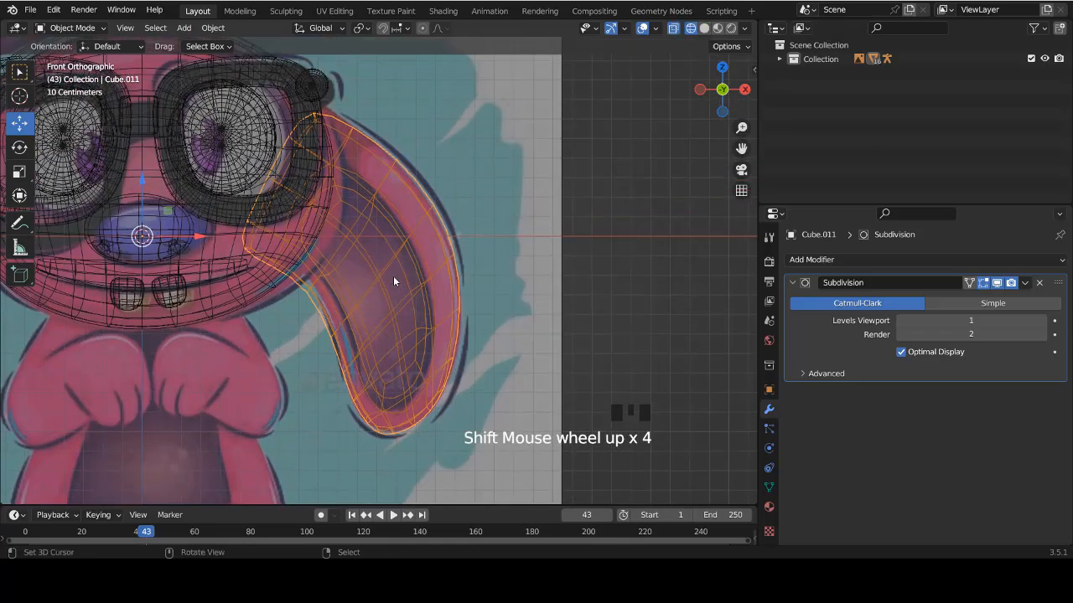
Circle-select the vertices at the tip's lower outer corner and scale them to about 0.63 with a wide proportional falloff.
scroll(397, 417, up, 2)
key(Tab)
key(c)
click(421, 412)
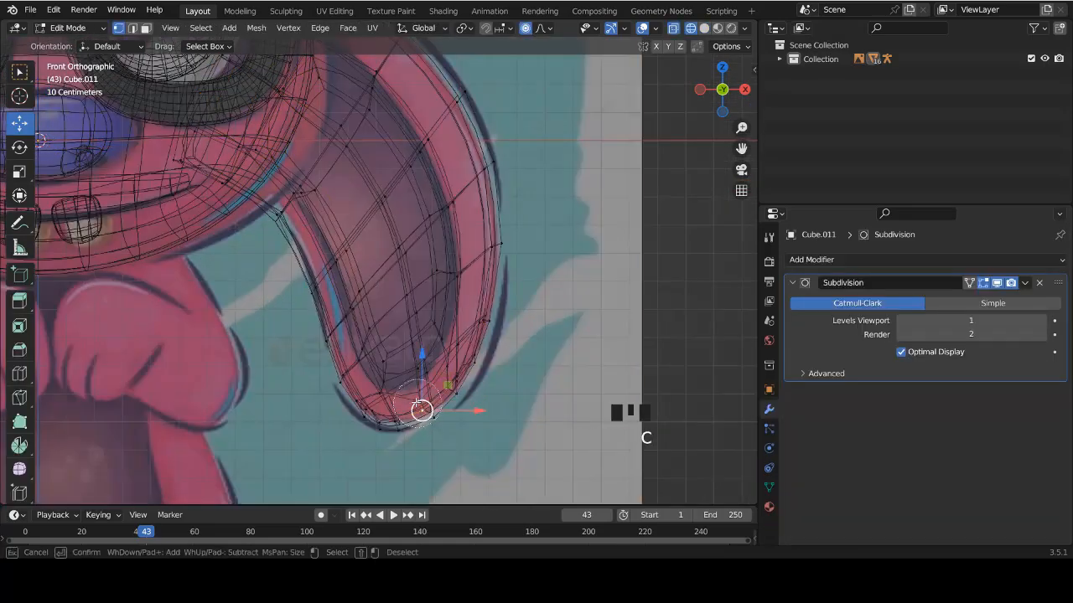
click(428, 409)
right_click(444, 433)
key(shift+z)
key(s)
scroll(460, 445, down, 10)
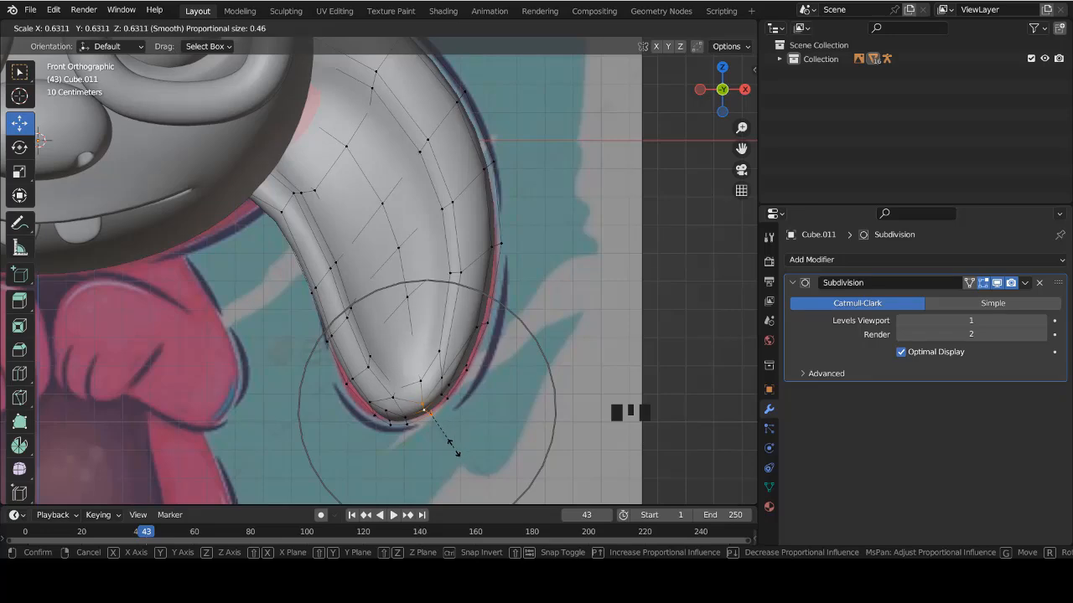
click(454, 448)
key(Tab)
Inspect the whole ear against the reference and select it in wireframe view.
scroll(454, 391, down, 7)
scroll(454, 391, up, 6)
shift+scroll(320, 242, up, 11)
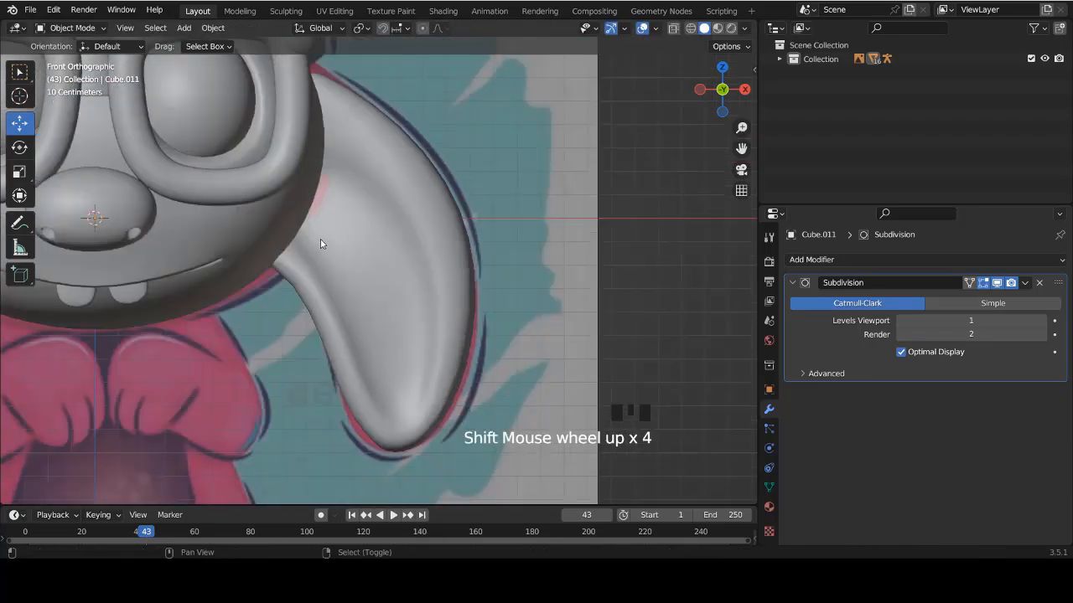
key(shift+z)
shift+scroll(363, 193, down, 3)
right_click(392, 200)
right_click(392, 197)
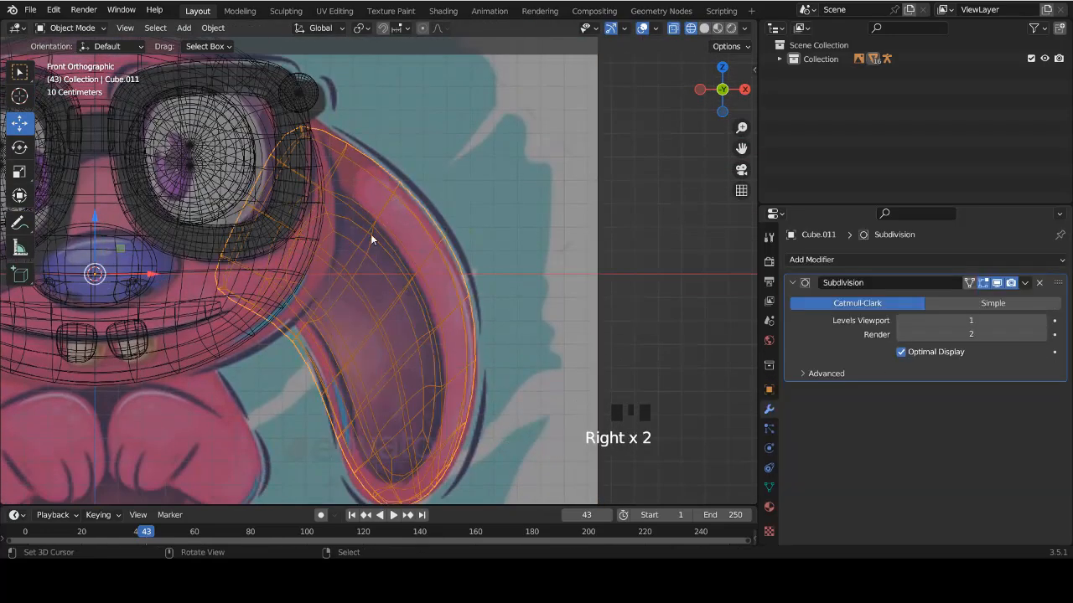
Move the ear's top inner corner vertex about -0.081 m in X and 0.051 m in Z, using proportional editing.
shift+scroll(371, 239, up, 7)
ctrl+scroll(373, 241, down, 4)
scroll(377, 239, up, 2)
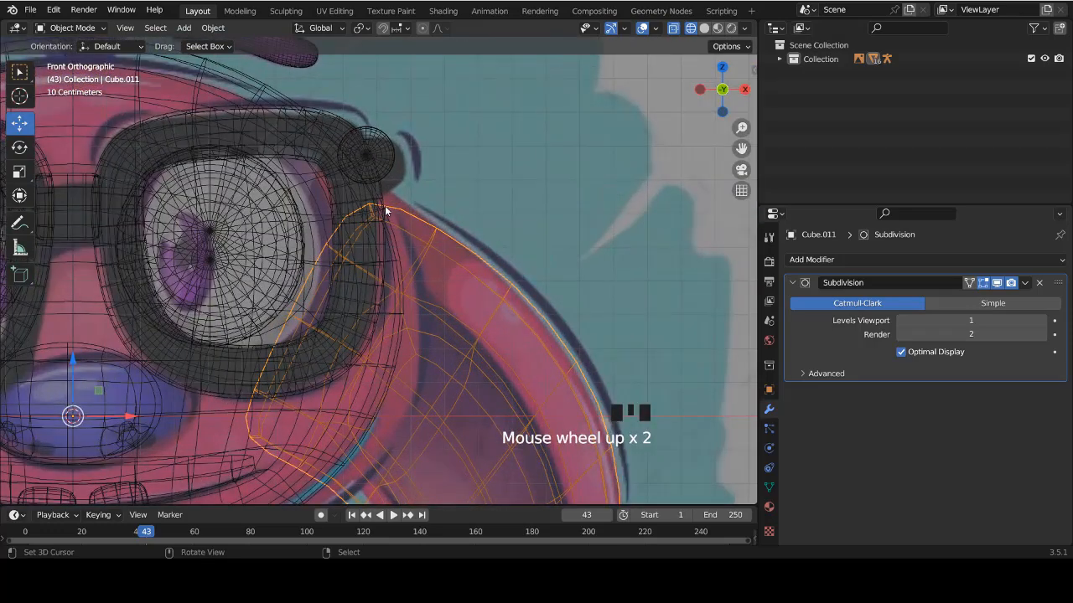
key(shift+z)
key(Tab)
key(shift+z)
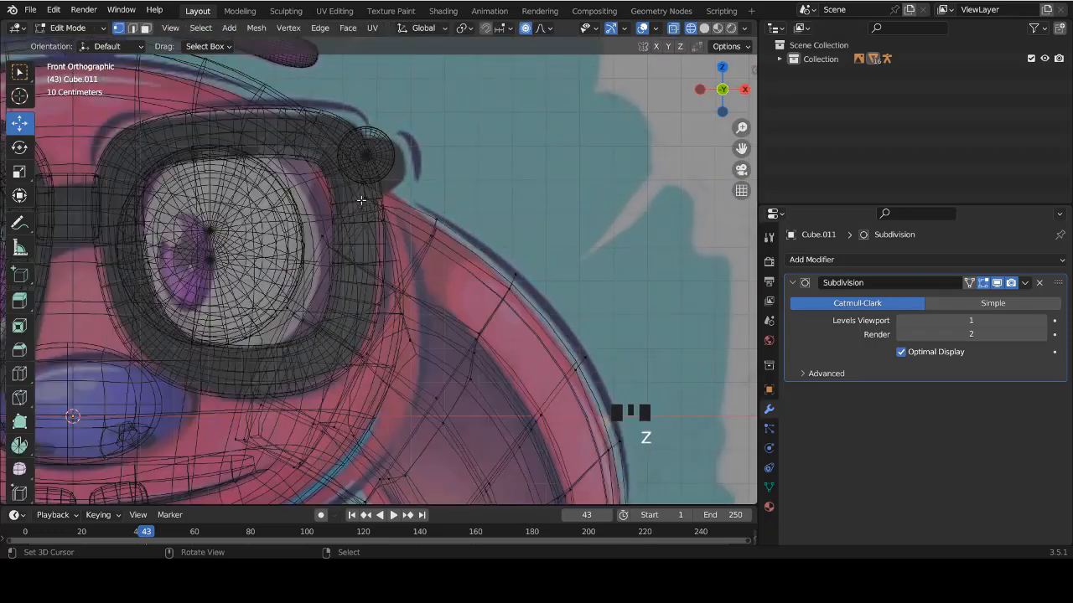
right_drag(361, 193, 323, 170)
key(shift+z)
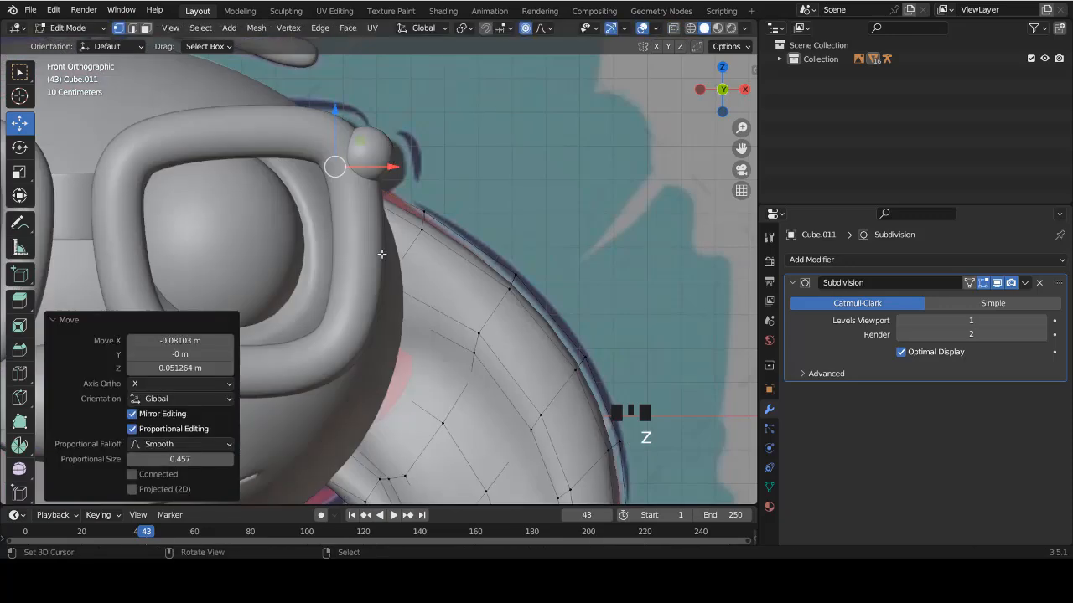
Compare the ear's upper contour and head joint with the reference in solid and wireframe views.
key(Tab)
scroll(425, 285, down, 5)
key(a)
scroll(427, 278, up, 2)
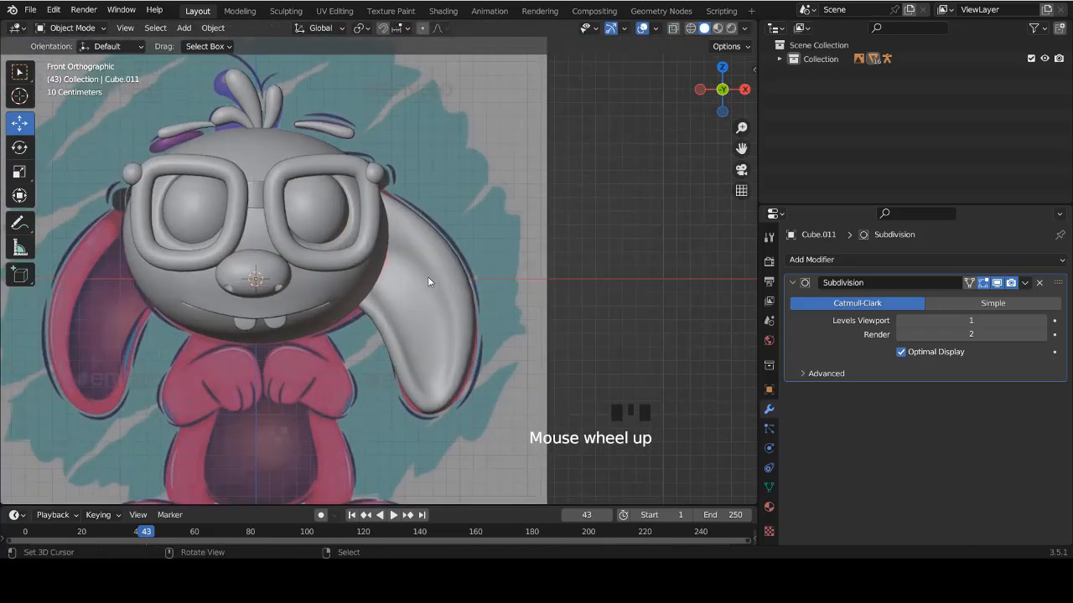
scroll(426, 248, up, 3)
key(shift+z)
shift+scroll(409, 206, up, 2)
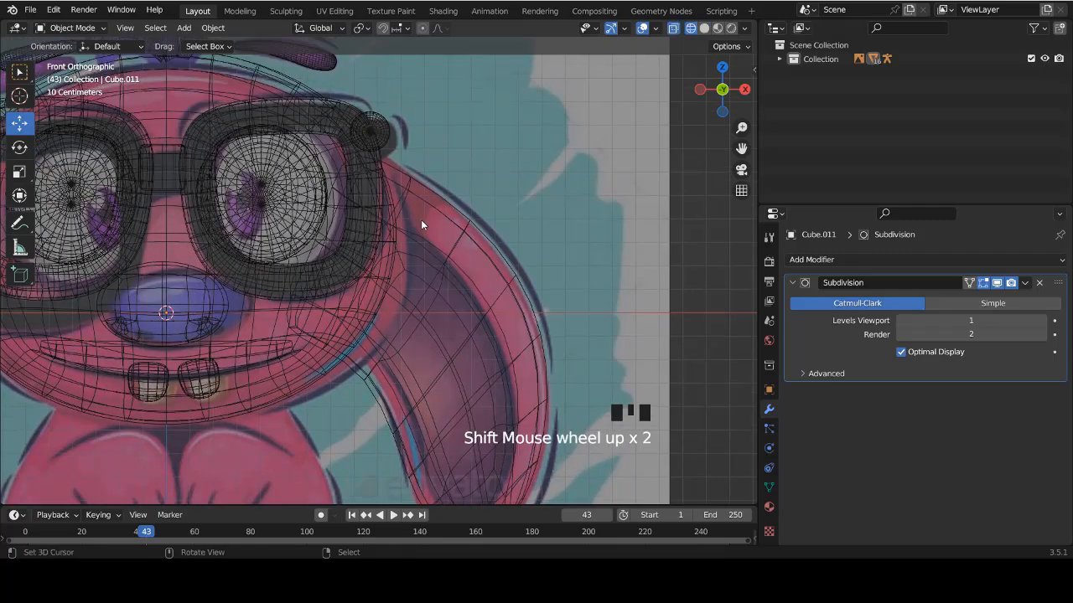
right_click(421, 220)
scroll(470, 267, up, 2)
right_click(472, 268)
key(shift+z)
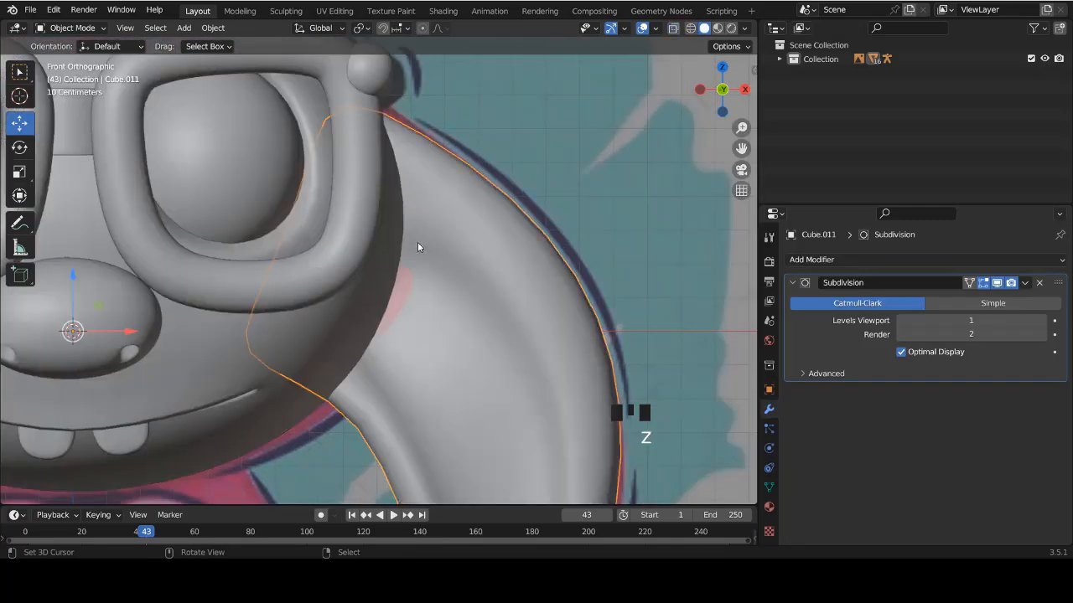
Select the Empty holding the reference image and hide it to view the head and ear alone.
middle_drag(379, 292, 377, 255)
key(Tab)
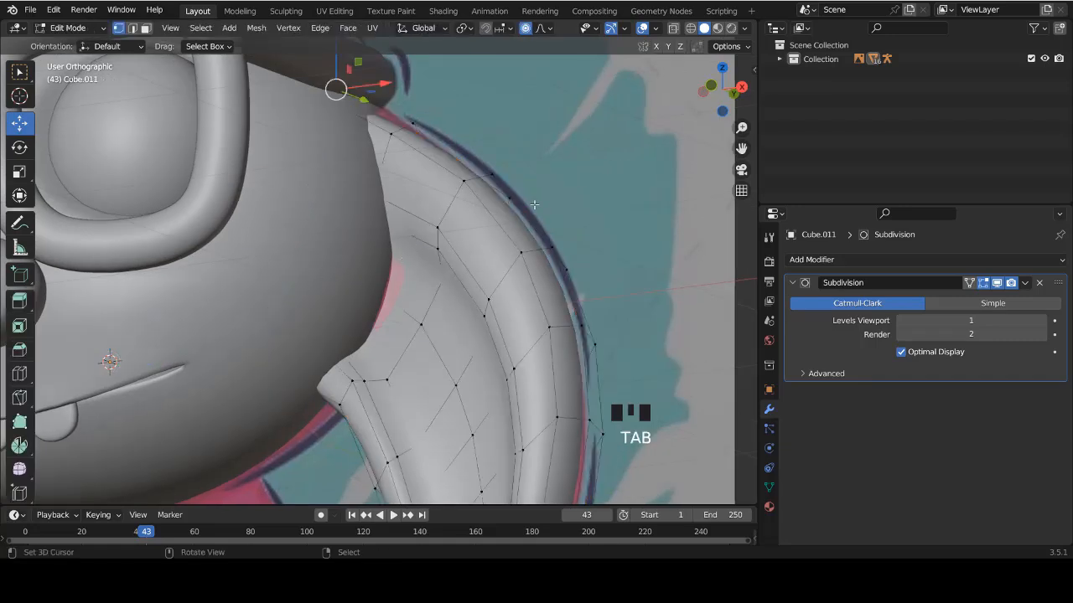
key(Tab)
right_click(595, 186)
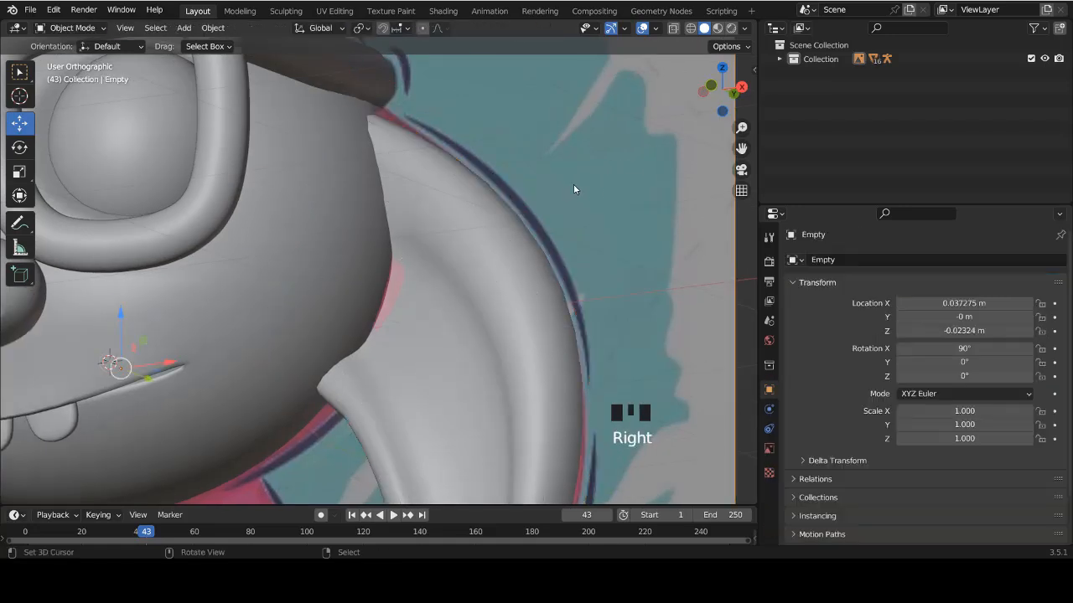
click(778, 60)
click(779, 59)
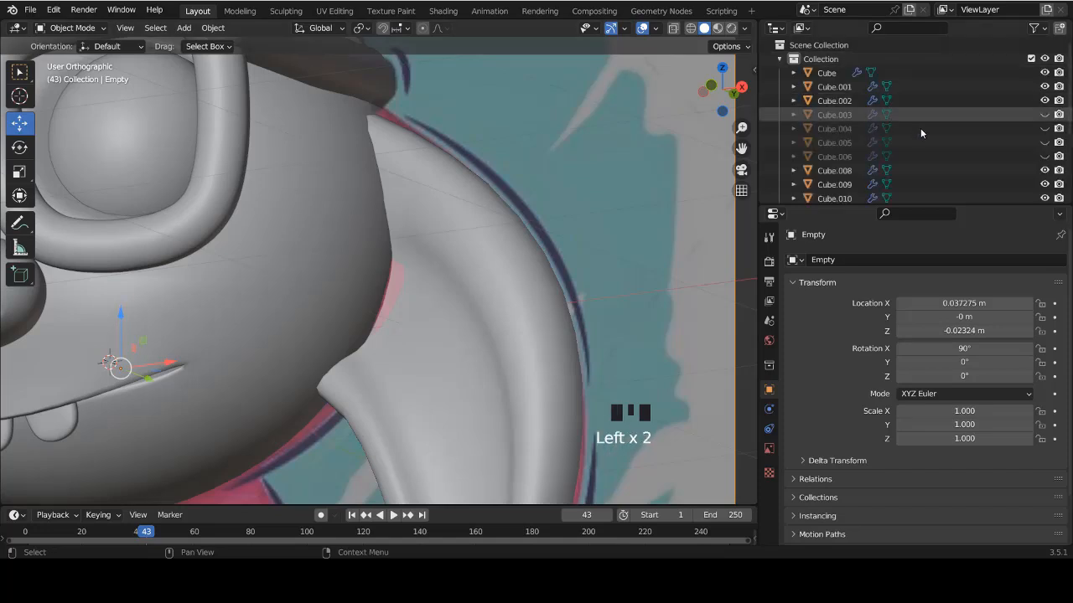
scroll(955, 132, down, 7)
click(1044, 133)
scroll(485, 244, down, 5)
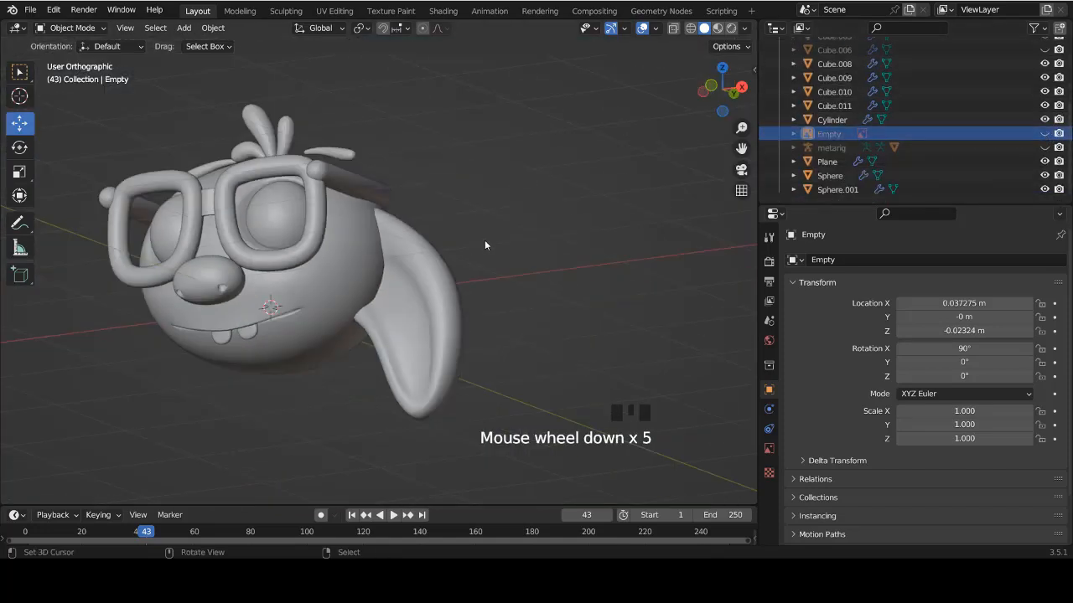
Select the edge loop along the inner edge of the ear's outer rim in Edit Mode.
key(KP_1)
right_click(418, 277)
scroll(440, 234, up, 4)
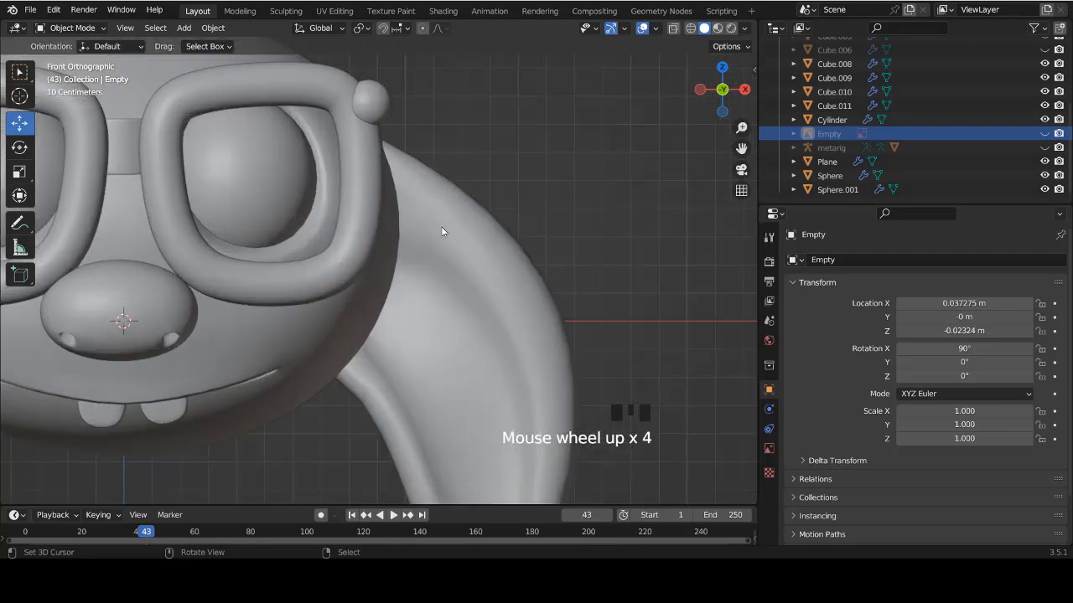
key(Tab)
middle_drag(423, 241, 388, 207)
right_click(388, 207)
key(ctrl+Tab)
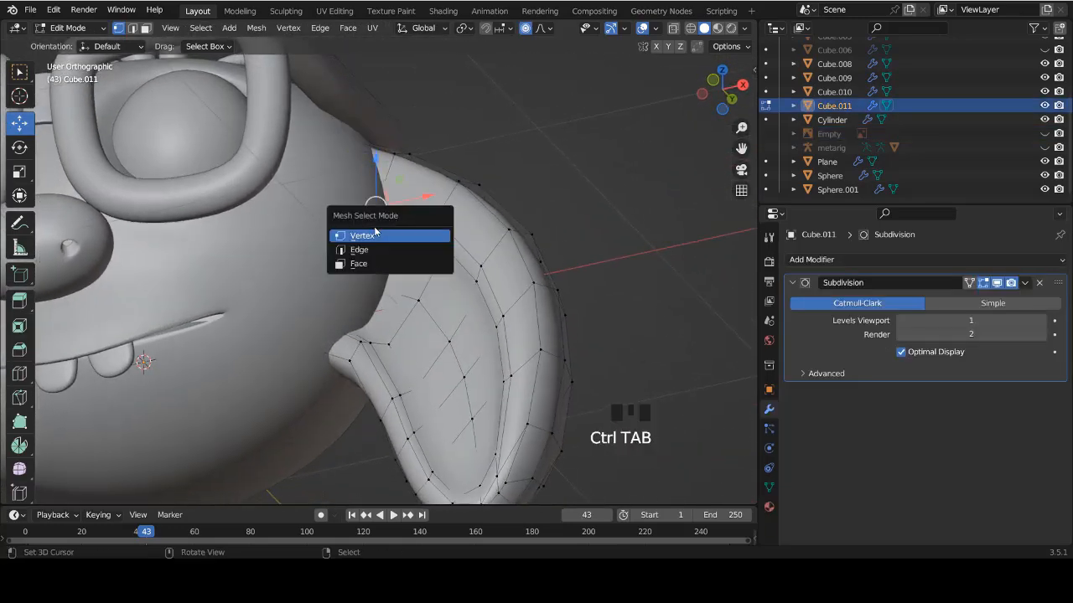
alt+right_click(458, 241)
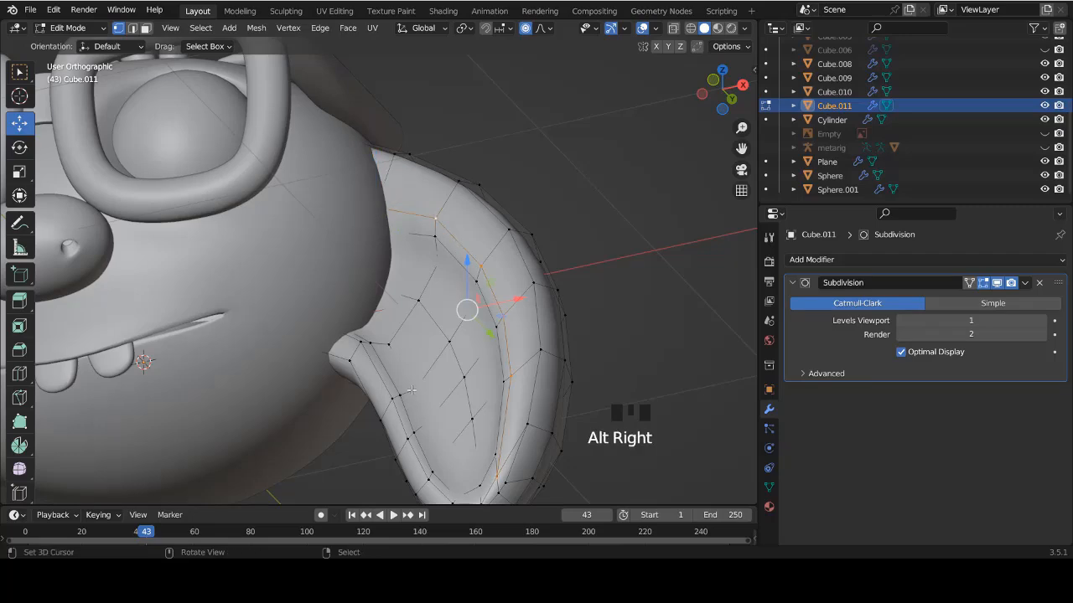
shift+scroll(412, 389, down, 5)
middle_drag(417, 181, 408, 248)
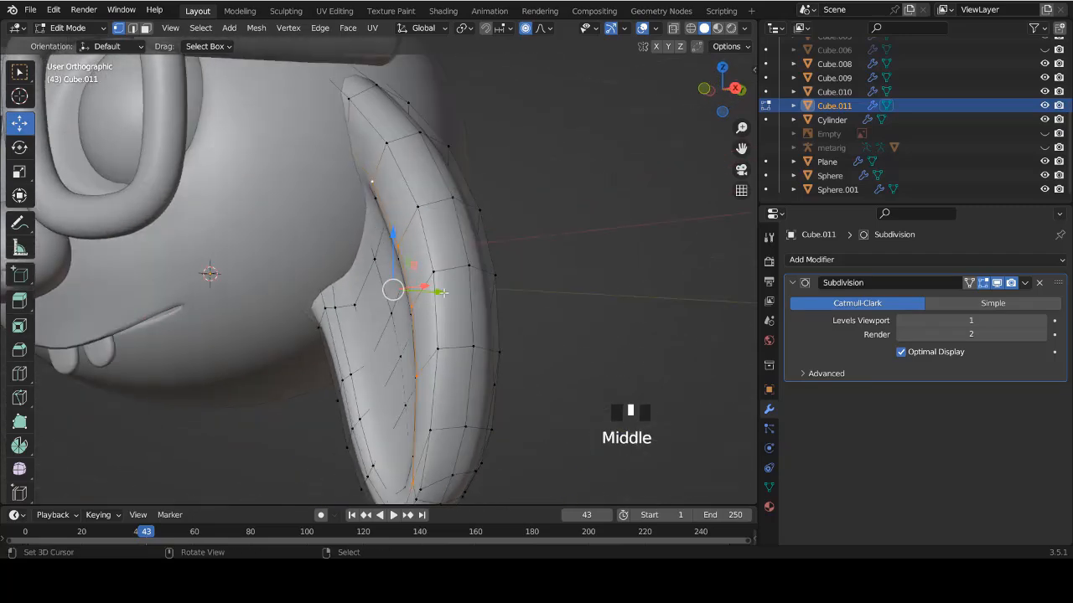
Extend the edge loop selection around the lower end and inner side of the ear's rim.
drag(441, 292, 394, 243)
key(ctrl+z)
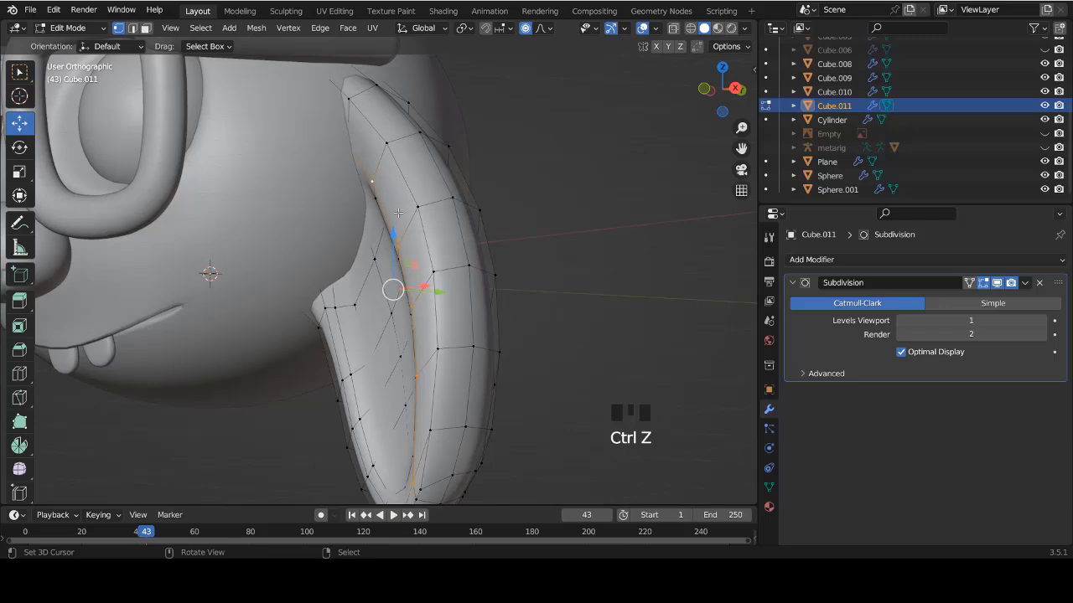
middle_drag(398, 214, 400, 196)
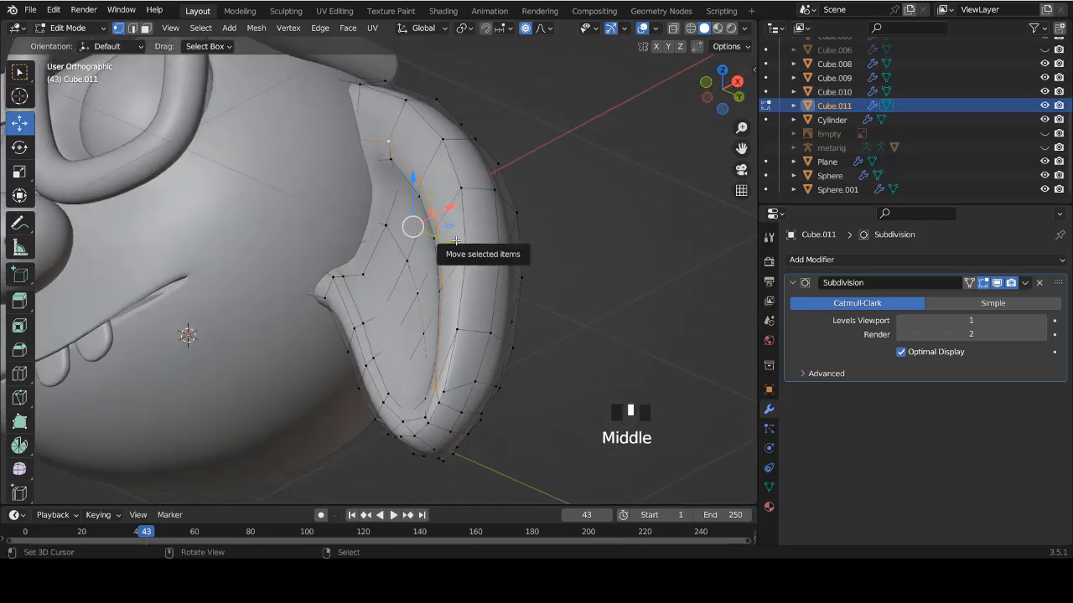
middle_drag(414, 303, 466, 269)
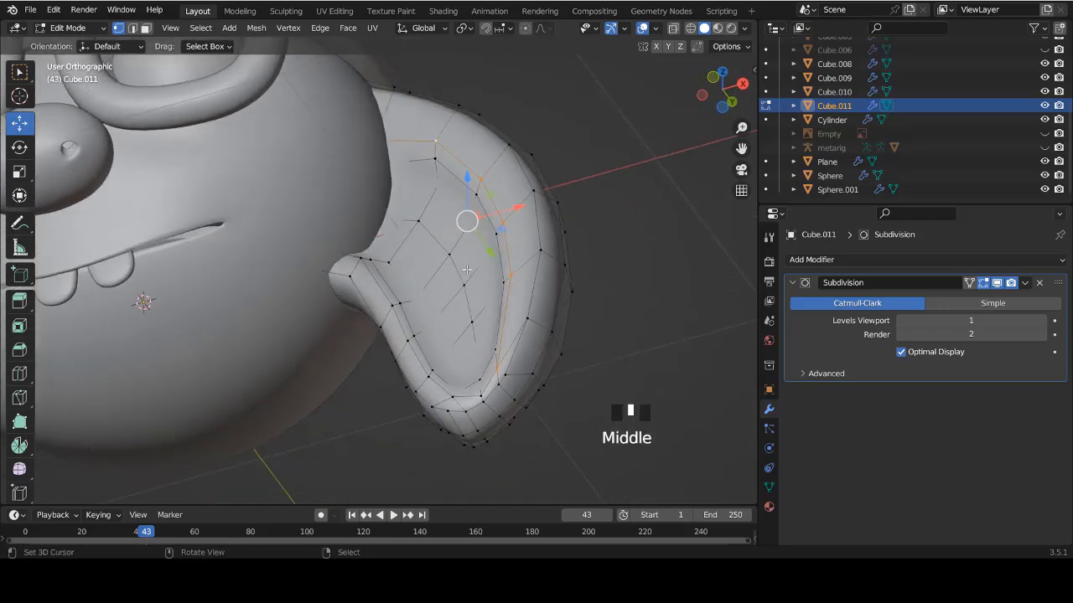
alt+shift+right_click(469, 395)
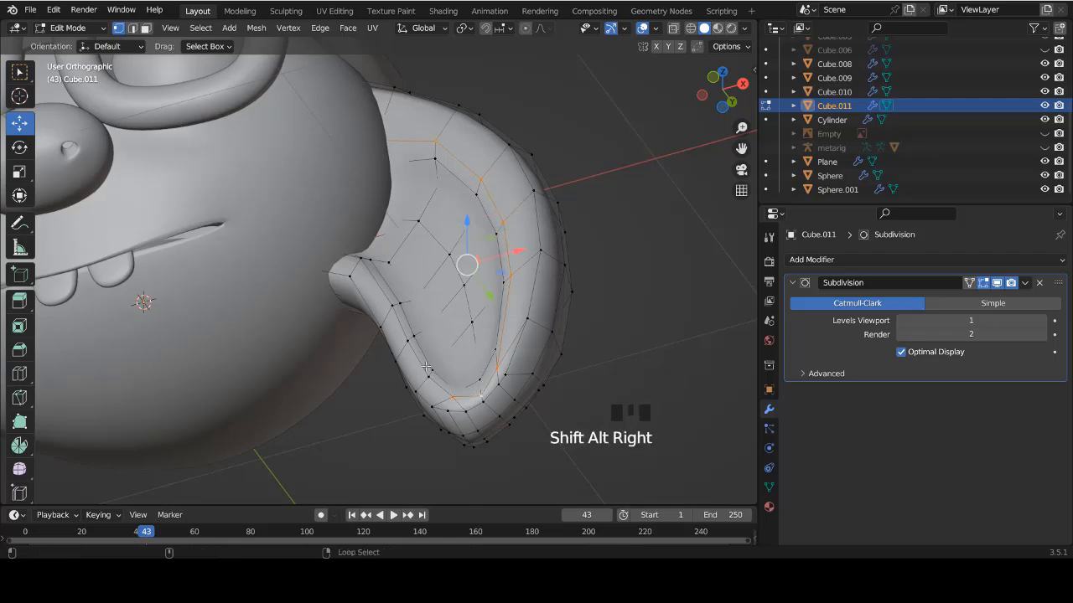
middle_drag(423, 366, 441, 316)
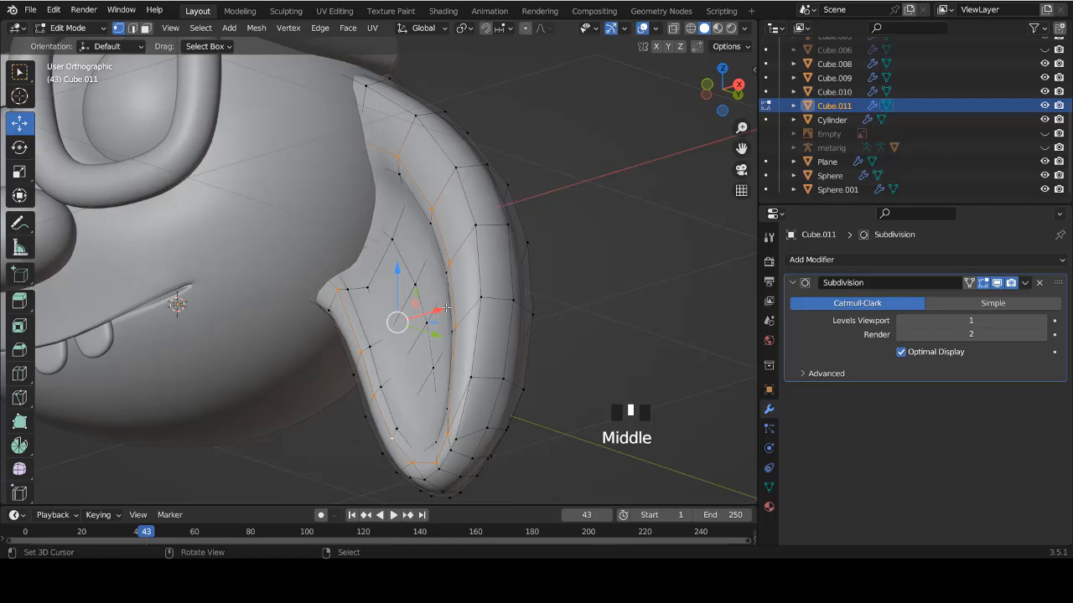
Try moving the selected rim loop about -0.028 m in X, and undo the move after checking the ear's shape.
shift+drag(446, 310, 421, 307)
key(ctrl+z)
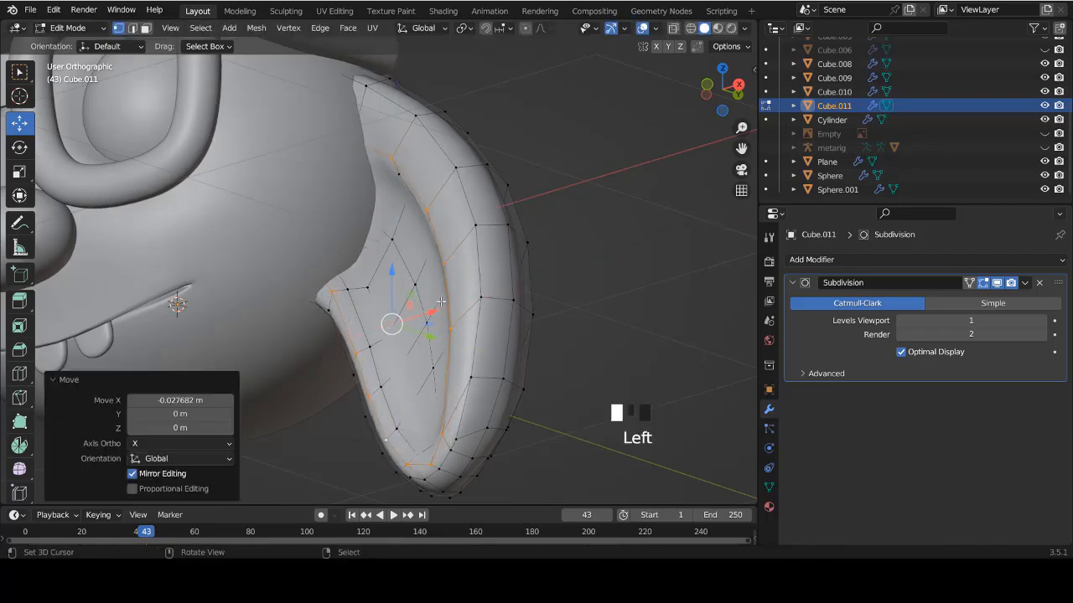
key(Tab)
middle_drag(421, 307, 494, 366)
key(ctrl+z)
key(ctrl+z)
key(Tab)
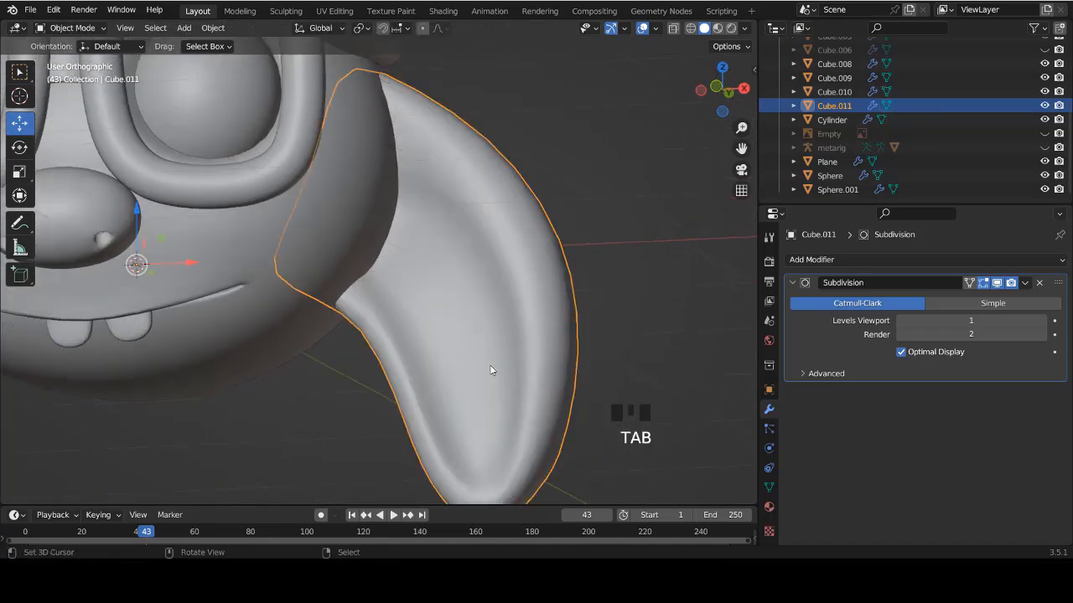
Display the ear's Subdivision result on the edit cage and switch Edit Mode to face selection.
click(969, 282)
key(Tab)
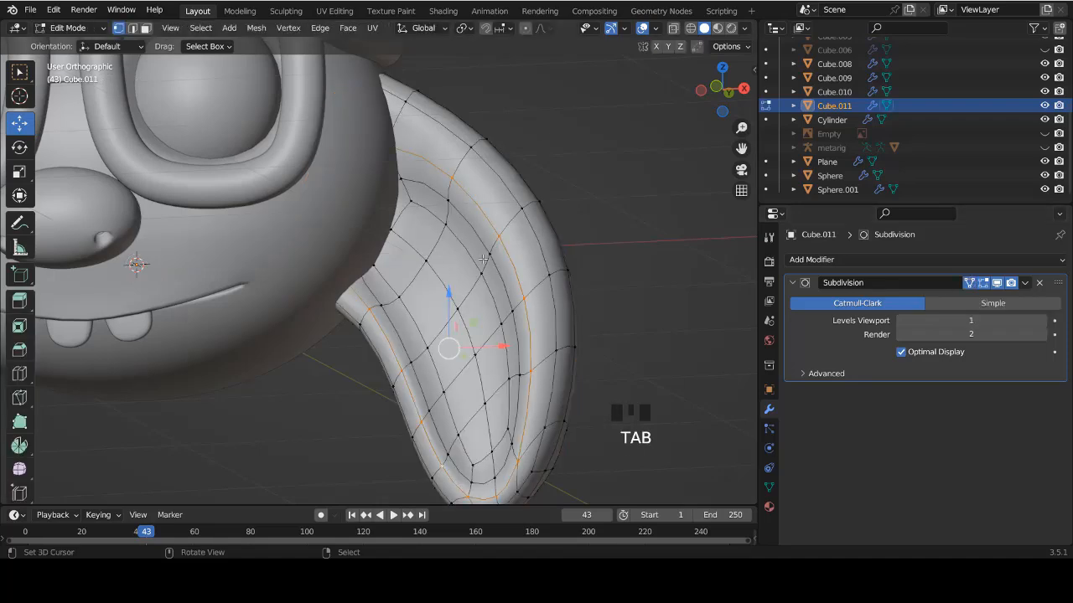
key(ctrl+Tab)
click(379, 289)
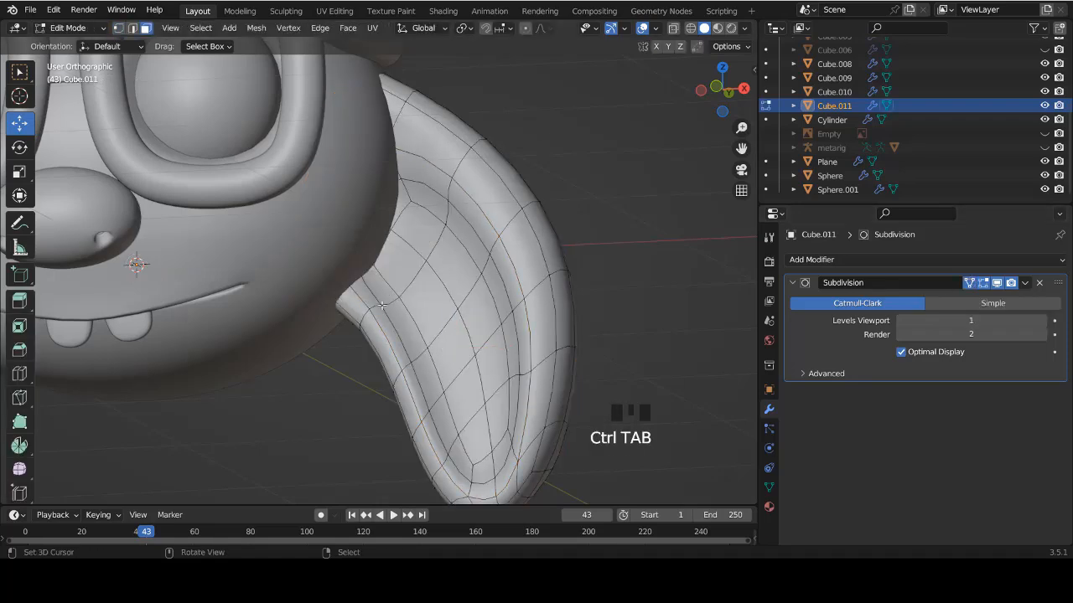
Select all the faces of the ear's recessed inner area, from the head joint down to the tip.
right_click(380, 288)
shift+right_click(394, 251)
shift+right_click(413, 225)
shift+right_click(444, 252)
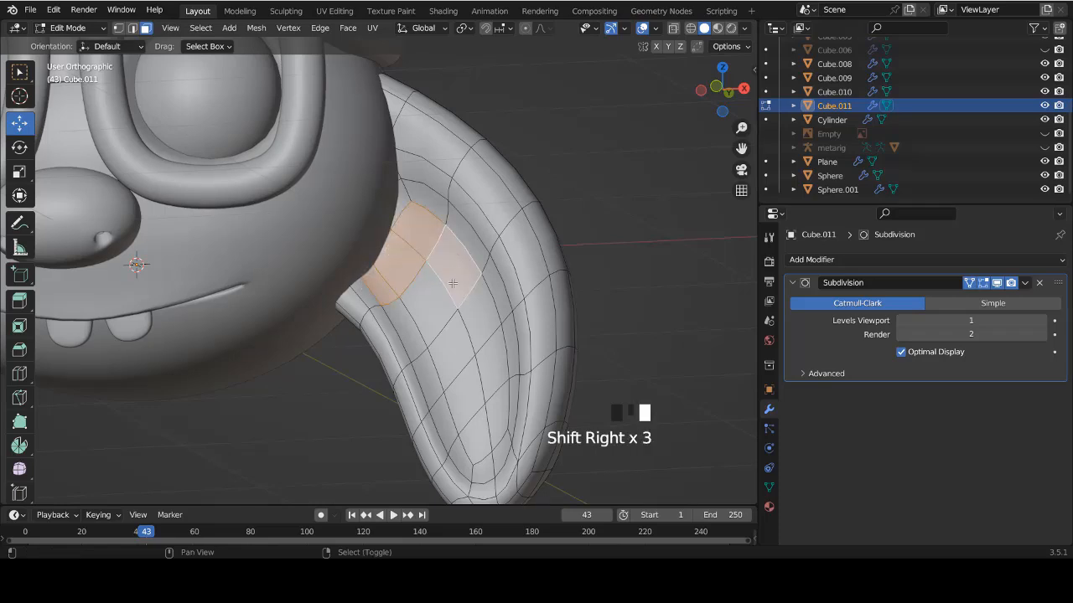
shift+right_click(432, 311)
shift+right_click(440, 357)
shift+right_click(460, 394)
shift+right_click(474, 428)
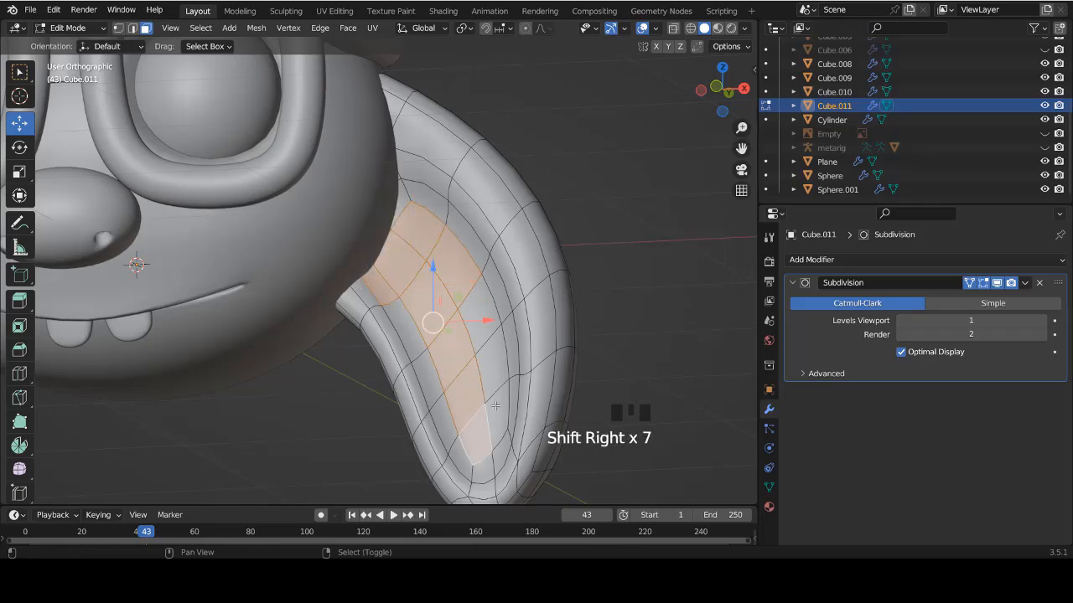
shift+right_click(485, 448)
shift+right_click(486, 343)
shift+right_click(476, 310)
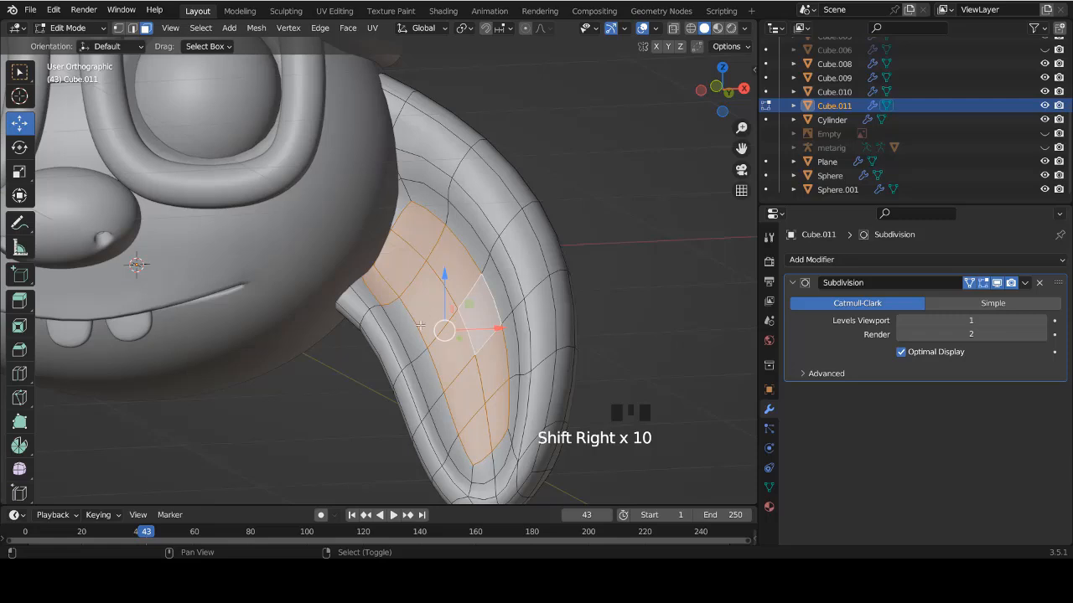
shift+right_click(411, 331)
shift+right_click(429, 319)
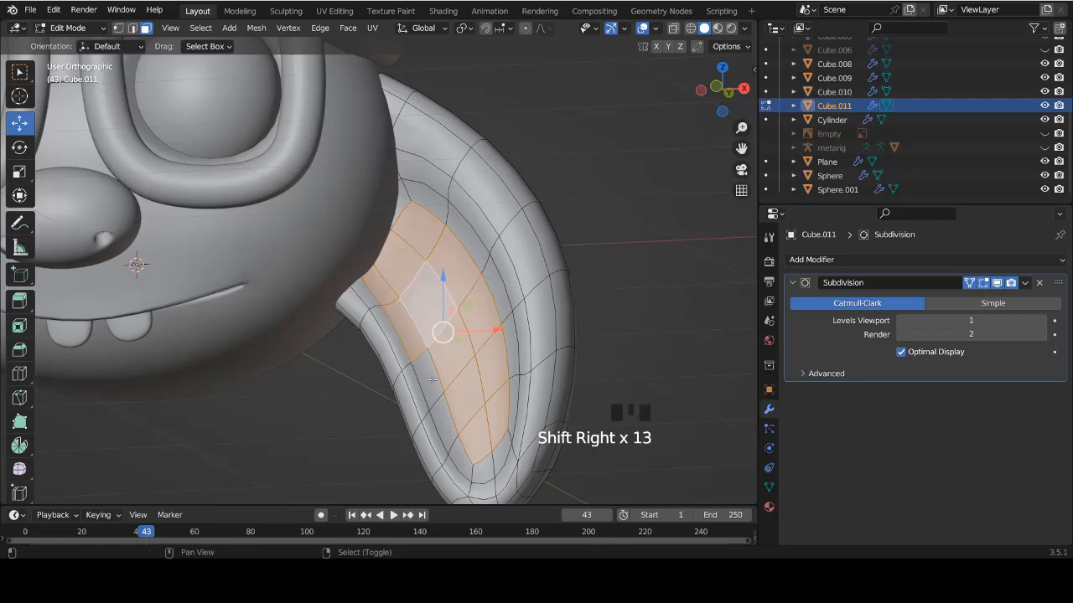
shift+right_click(433, 382)
shift+right_click(444, 423)
shift+right_click(464, 461)
shift+right_click(483, 473)
shift+right_click(502, 457)
shift+right_click(513, 404)
shift+right_click(511, 352)
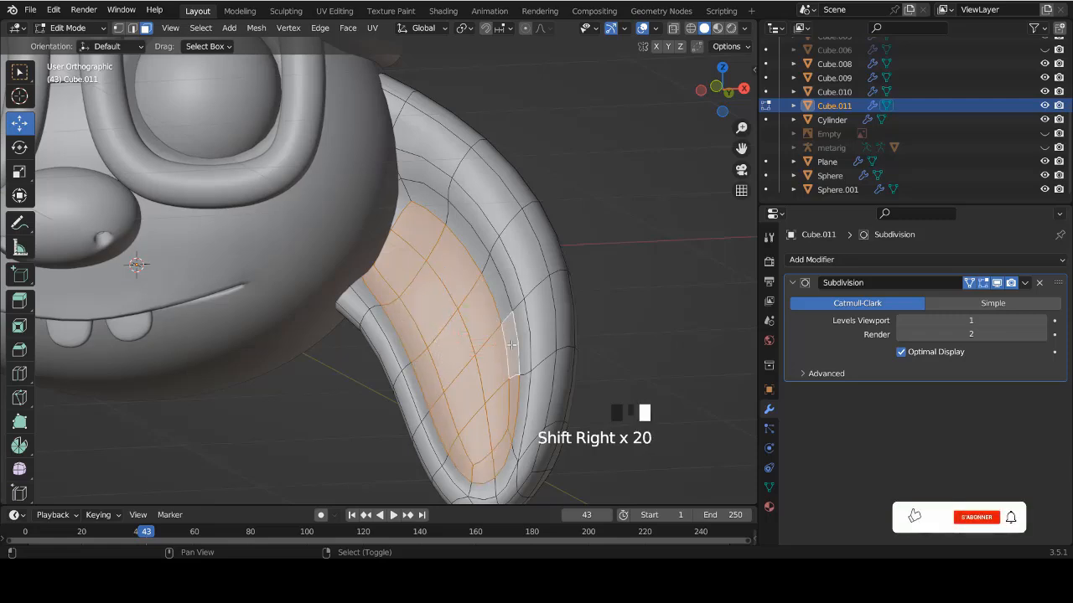
shift+right_click(499, 291)
shift+right_click(470, 235)
shift+right_click(428, 199)
Isolate the ear in local view and add the faces between the inner recess and the head-side end to the selection.
ctrl+scroll(418, 236, down, 3)
key(KP_Divide)
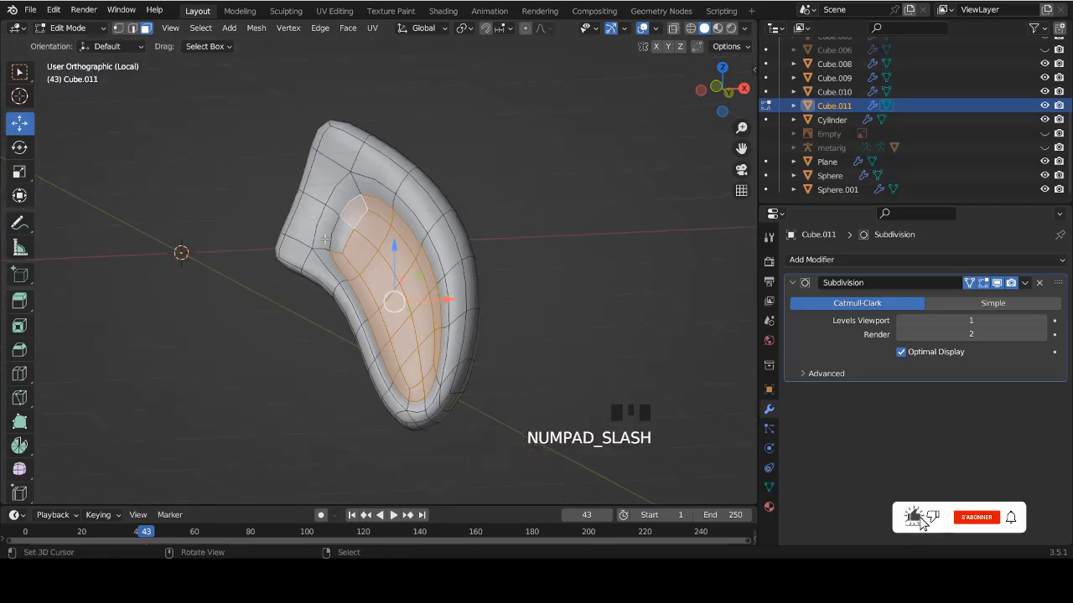
shift+right_click(352, 210)
shift+right_click(340, 191)
shift+right_click(302, 228)
shift+right_click(325, 225)
shift+right_click(333, 178)
middle_drag(333, 179, 295, 208)
Move the selected inner ear faces 0.1045 m in Y to deepen the recess, and leave local view.
scroll(356, 252, up, 1)
drag(404, 291, 536, 309)
middle_drag(536, 309, 470, 327)
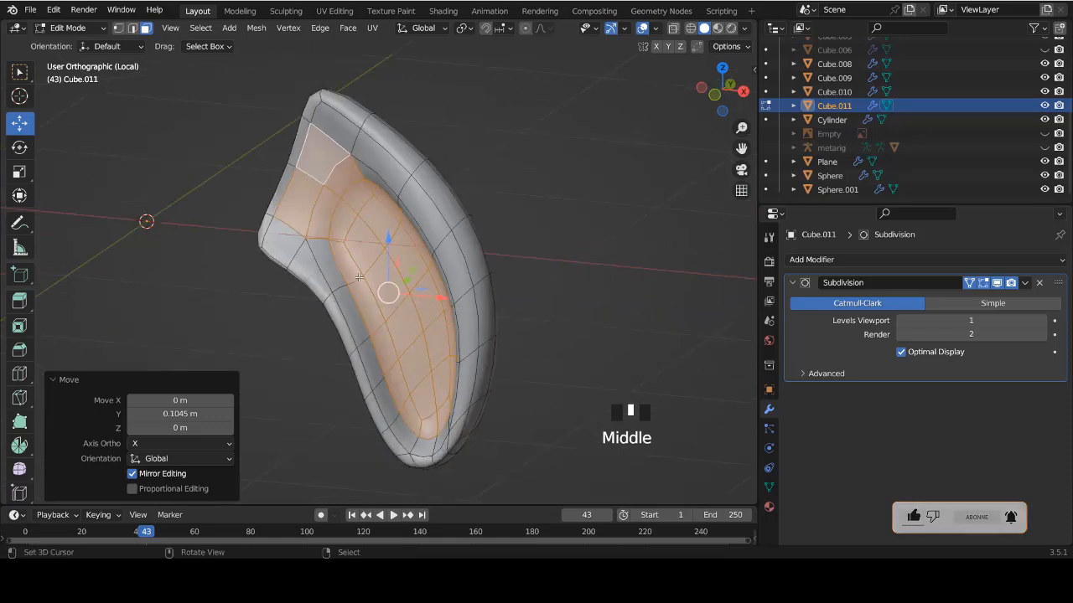
key(KP_Divide)
Move the inner ear faces about -0.019 m in X and 0.045 m in Z in the front view.
key(Tab)
ctrl+scroll(457, 343, up, 2)
key(KP_Decimal)
key(Tab)
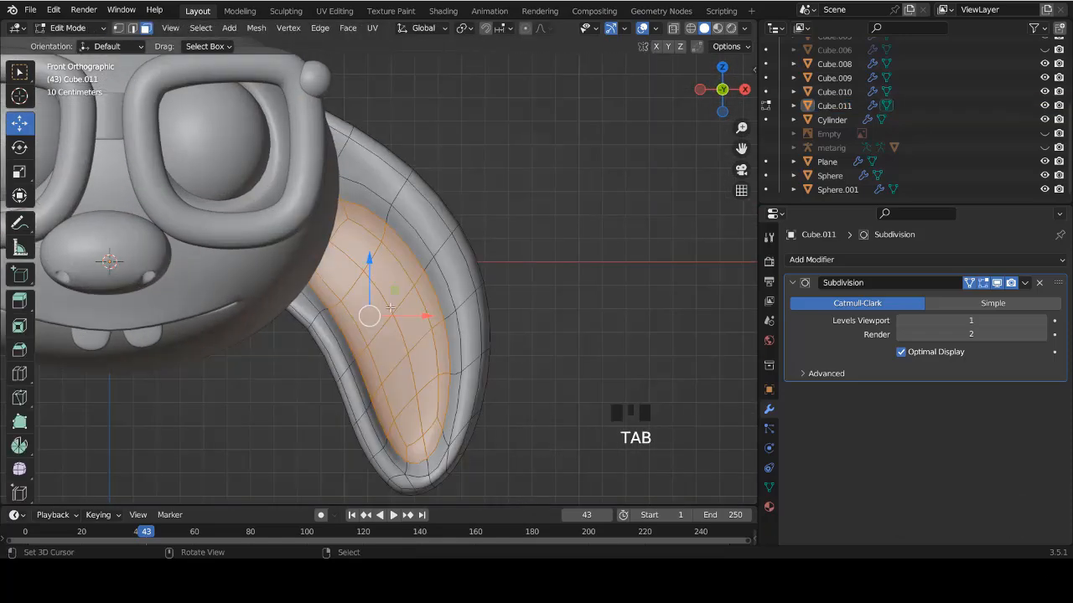
key(g)
click(402, 339)
shift+scroll(382, 302, up, 3)
Switch to edge selection and nudge an edge near the top of the ear beside the head.
key(ctrl+Tab)
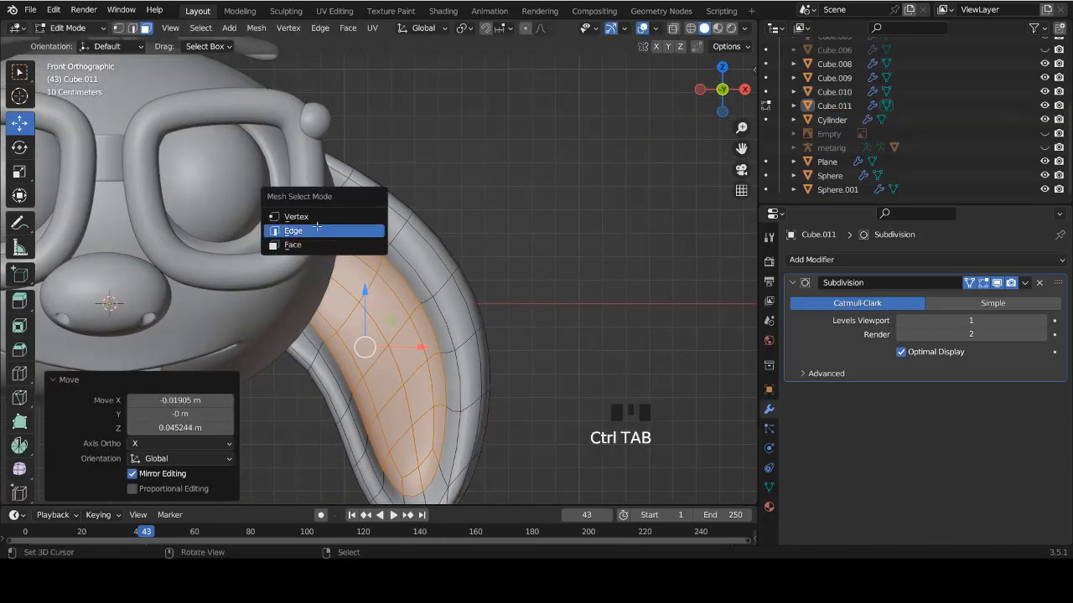
click(335, 232)
right_click(342, 236)
middle_drag(342, 236, 295, 258)
scroll(335, 227, up, 3)
drag(359, 179, 351, 183)
Examine the ear's smoothed shape from the front and the side in Object Mode.
key(Tab)
middle_drag(351, 183, 377, 312)
key(KP_1)
key(Tab)
key(Tab)
scroll(400, 307, down, 4)
scroll(395, 313, up, 4)
click(399, 313)
middle_drag(520, 303, 433, 254)
Scale the whole ear mesh along Y to adjust its thickness, and check it from the front.
key(Tab)
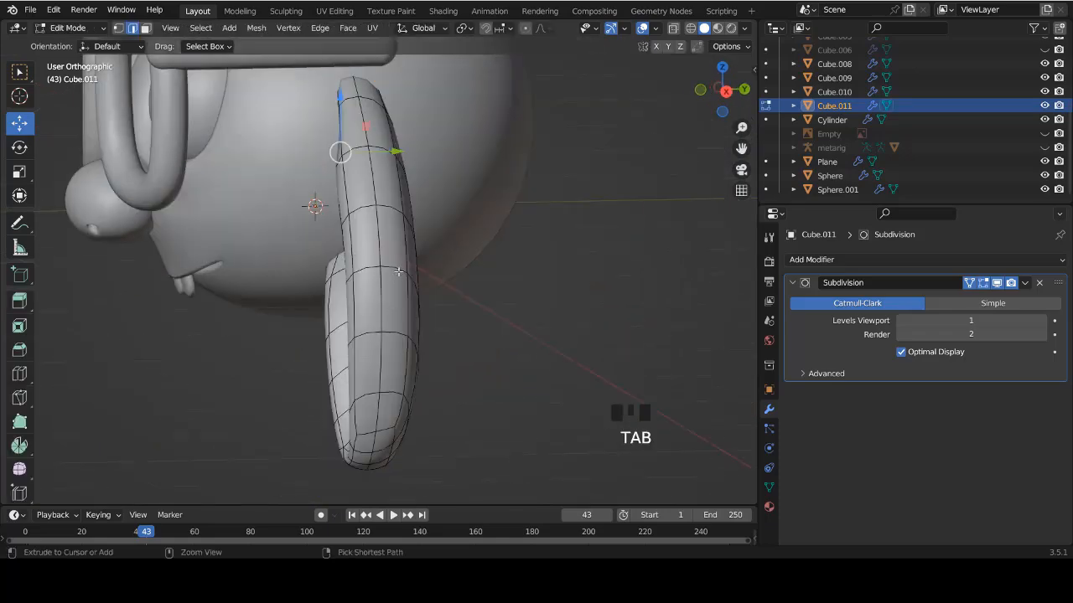
key(a)
key(s)
key(y)
click(453, 302)
middle_drag(452, 303, 478, 364)
key(Tab)
right_click(490, 305)
key(KP_1)
scroll(469, 292, down, 2)
scroll(469, 292, down, 3)
scroll(498, 316, up, 6)
Select an edge loop on the ear's lower half, scale it, and review the result in Object Mode.
key(Tab)
alt+right_click(394, 376)
key(s)
click(470, 388)
key(Tab)
key(KP_1)
scroll(469, 341, down, 5)
shift+scroll(447, 351, up, 2)
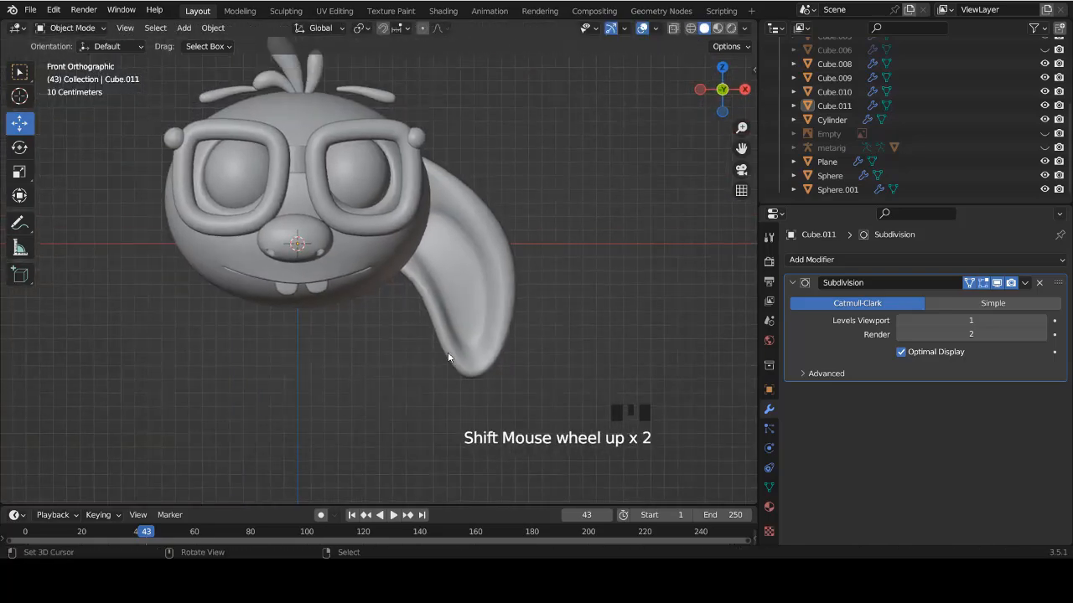
Add a Mirror modifier on the X axis to the ear to create the opposite ear.
ctrl+scroll(517, 299, down, 3)
right_click(526, 298)
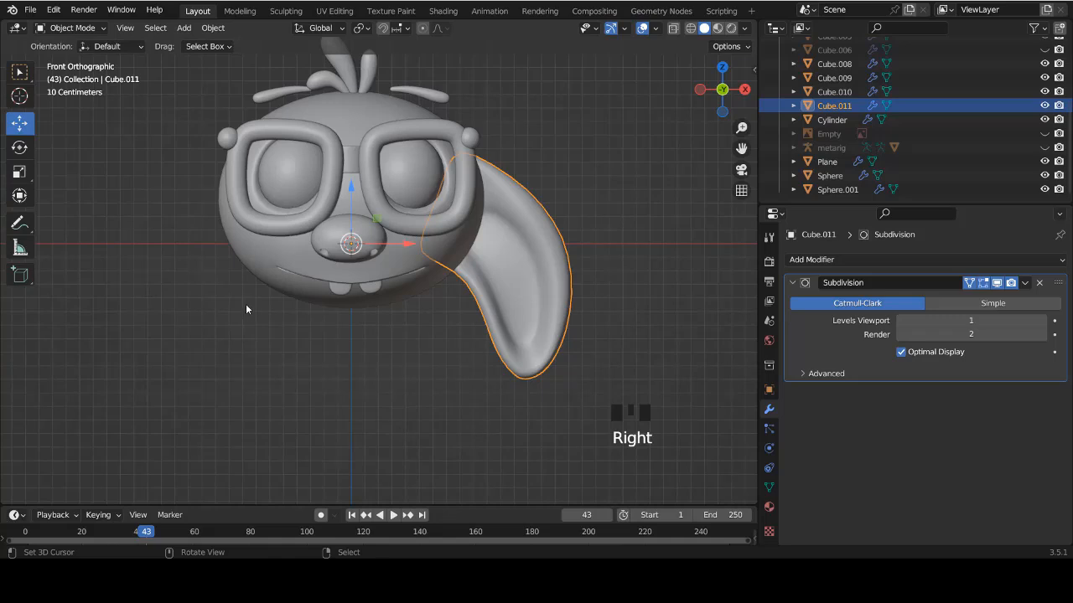
click(802, 283)
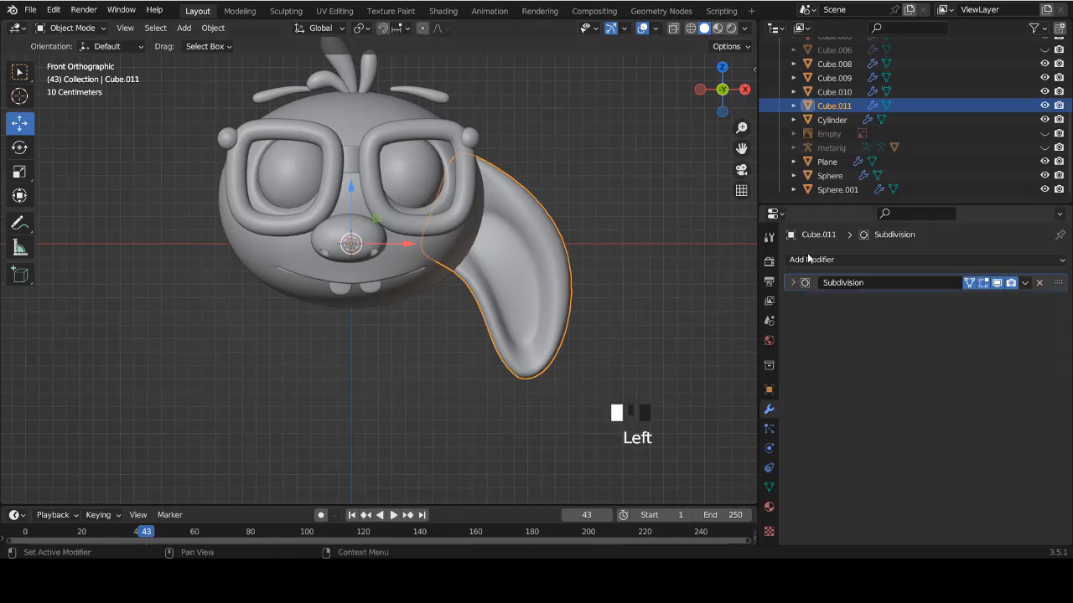
click(806, 260)
click(786, 419)
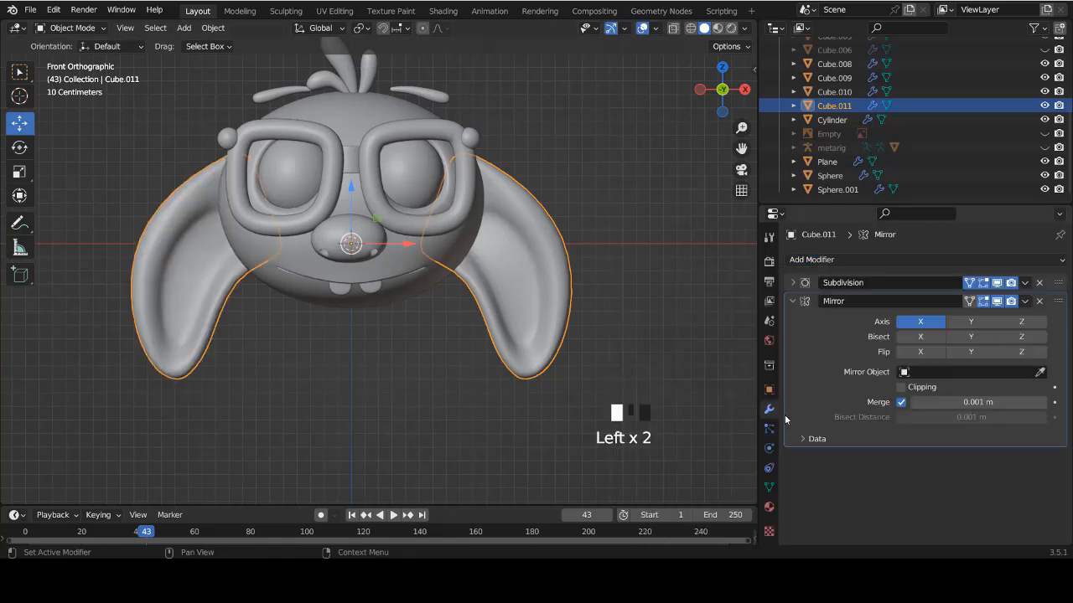
key(alt+a)
scroll(501, 295, down, 3)
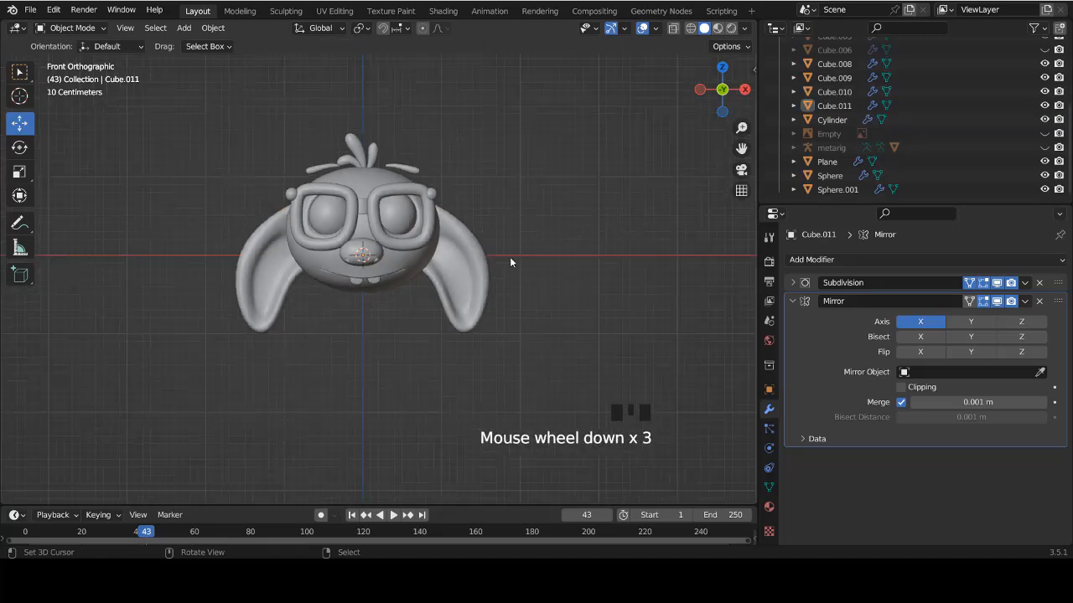
Unhide the Empty holding the reference image and compare the mirrored ears with it in wireframe and solid views.
key(KP_Divide)
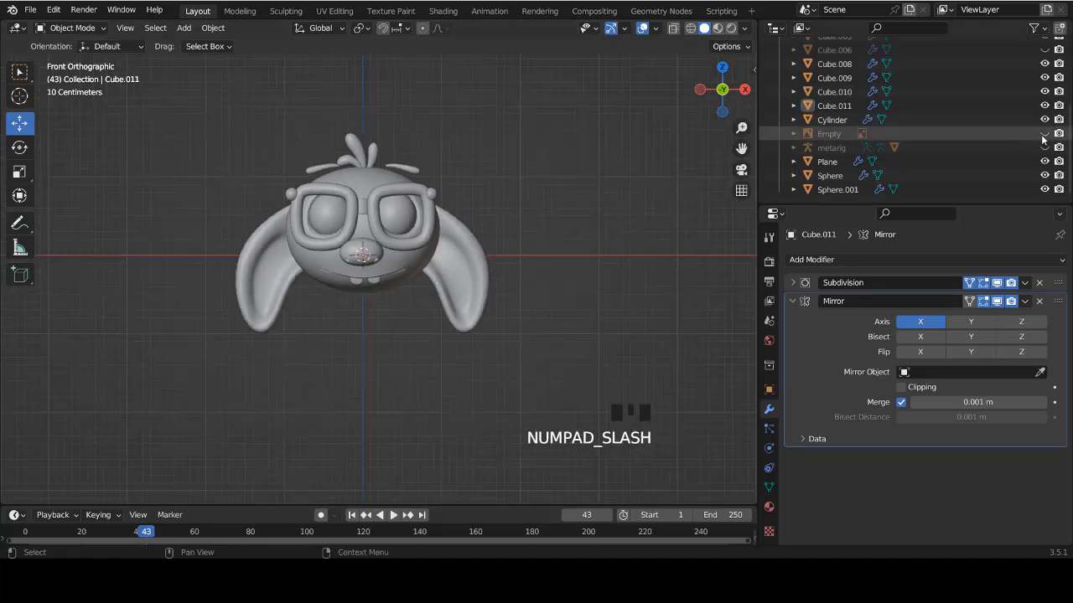
click(1043, 136)
scroll(457, 287, up, 2)
right_click(504, 293)
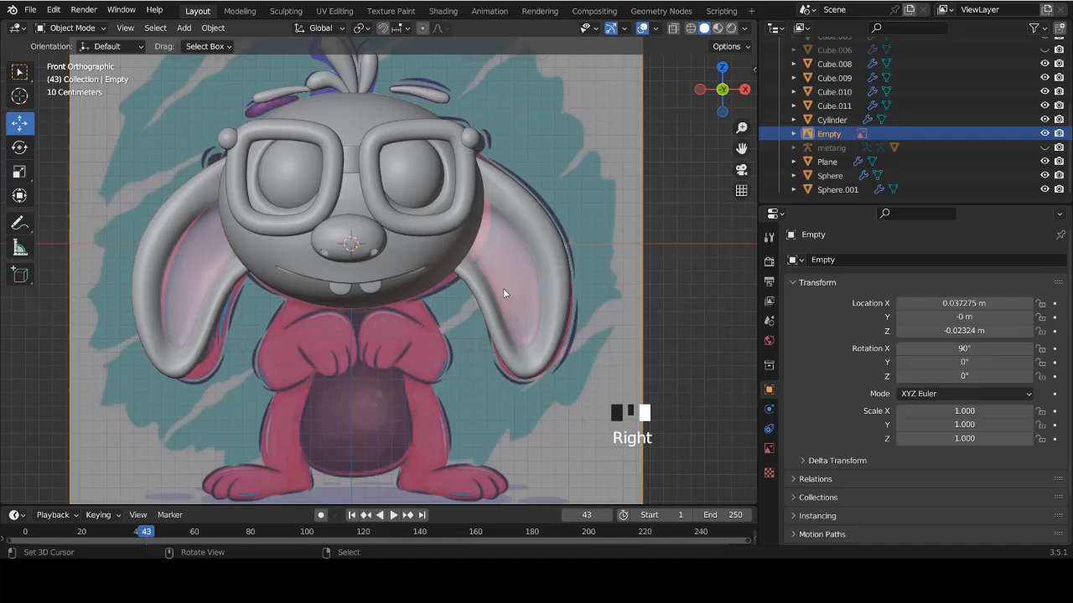
right_click(546, 350)
key(z)
shift+scroll(525, 330, down, 3)
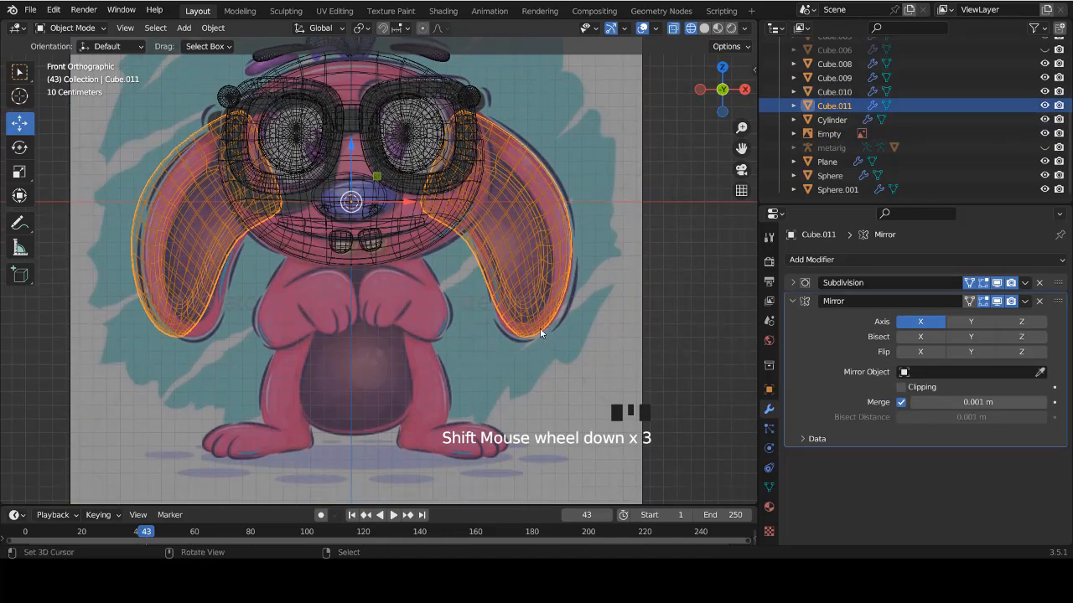
shift+scroll(528, 328, up, 4)
key(z)
key(alt+a)
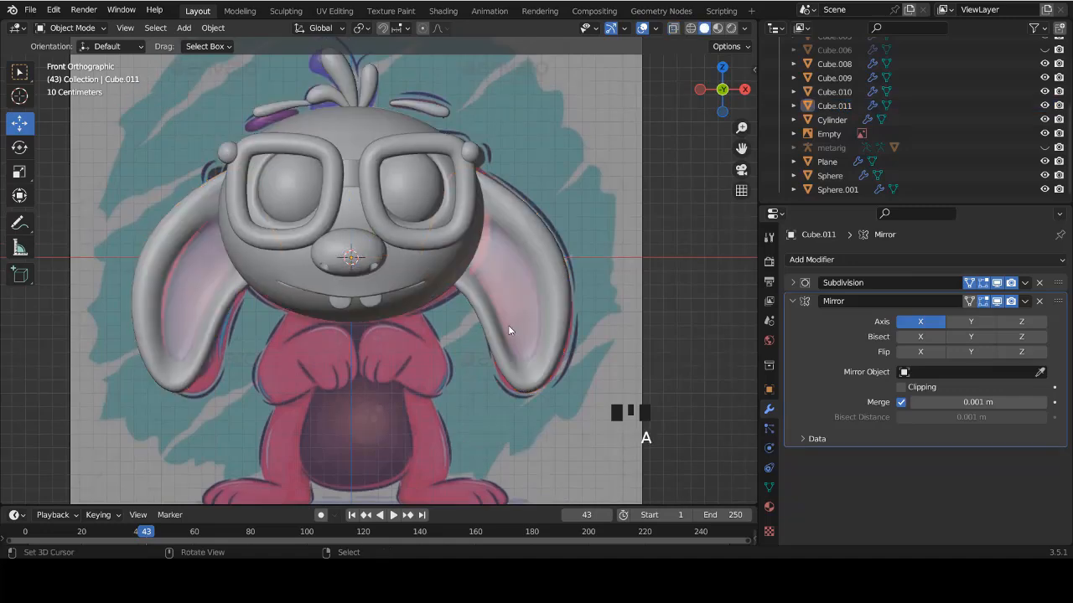
Compare the complete head with the reference, checking the ears, eyebrows and hair tufts.
scroll(558, 284, down, 2)
key(z)
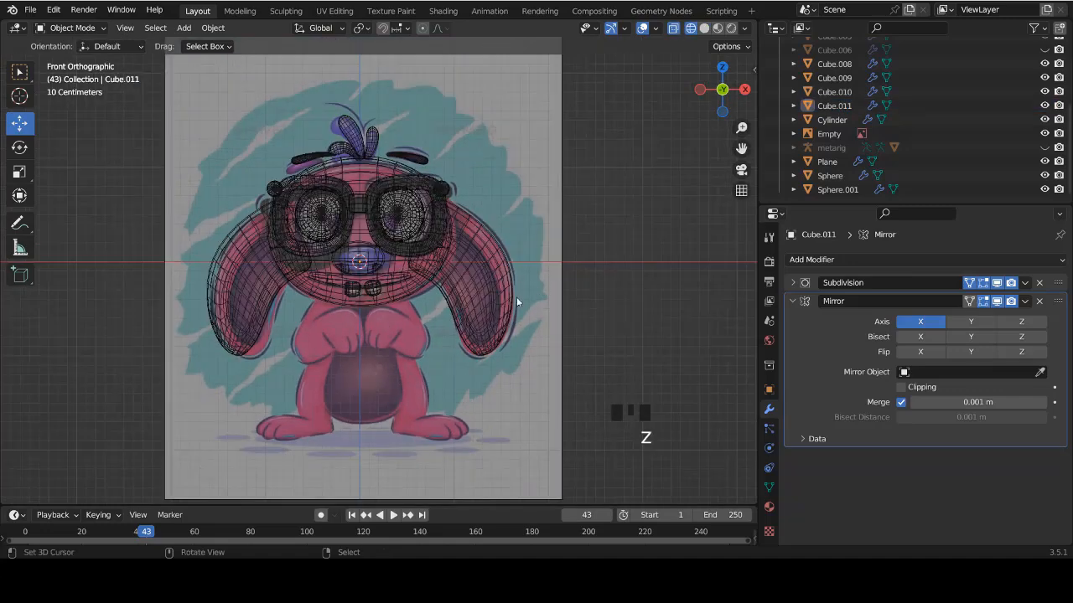
scroll(492, 321, up, 2)
key(z)
shift+scroll(397, 144, up, 3)
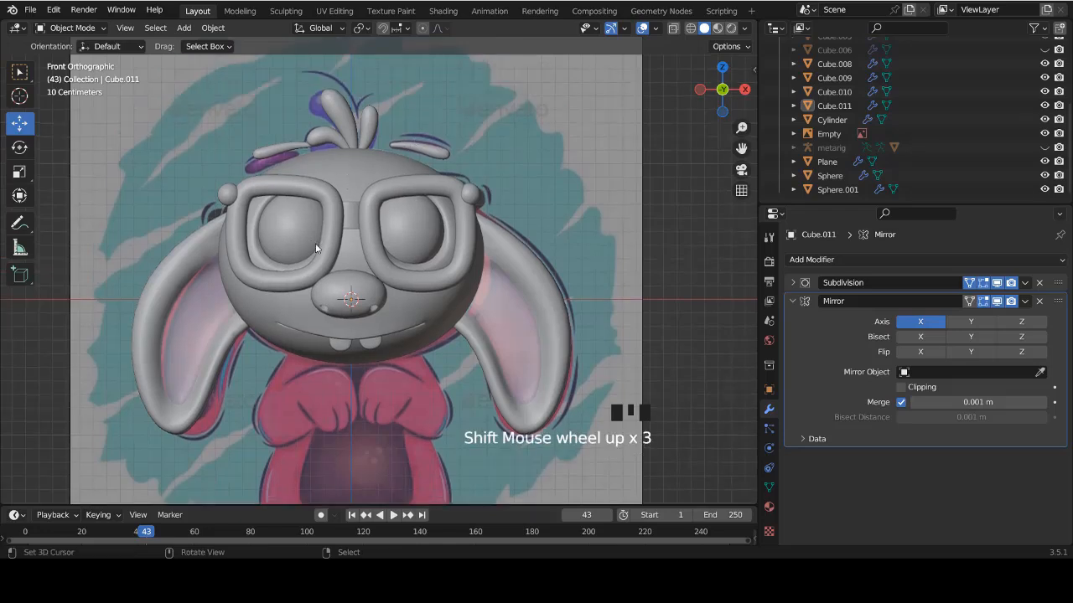
right_click(526, 266)
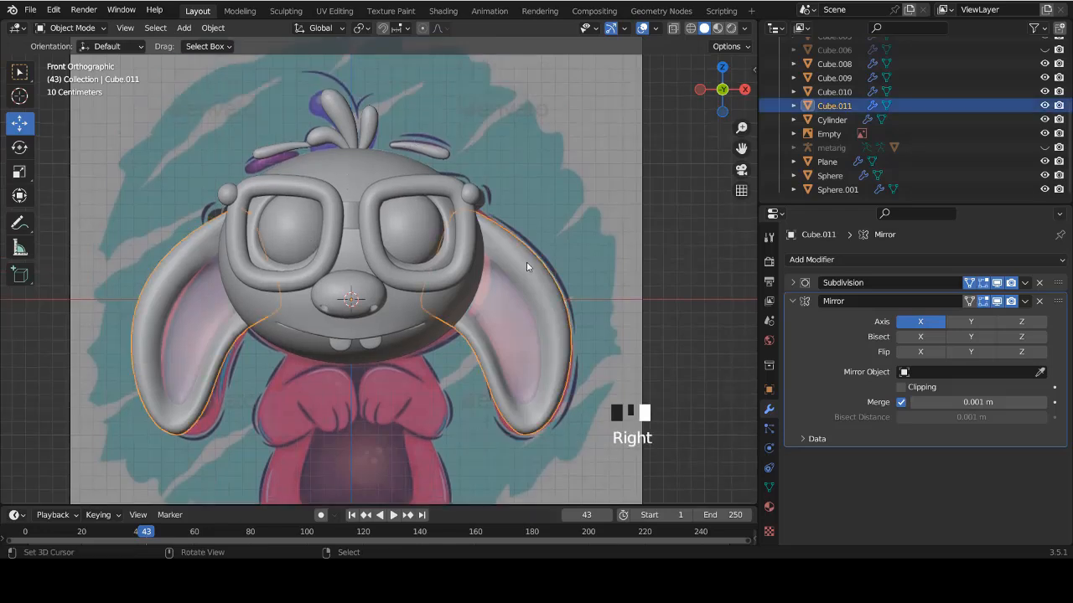
right_click(327, 136)
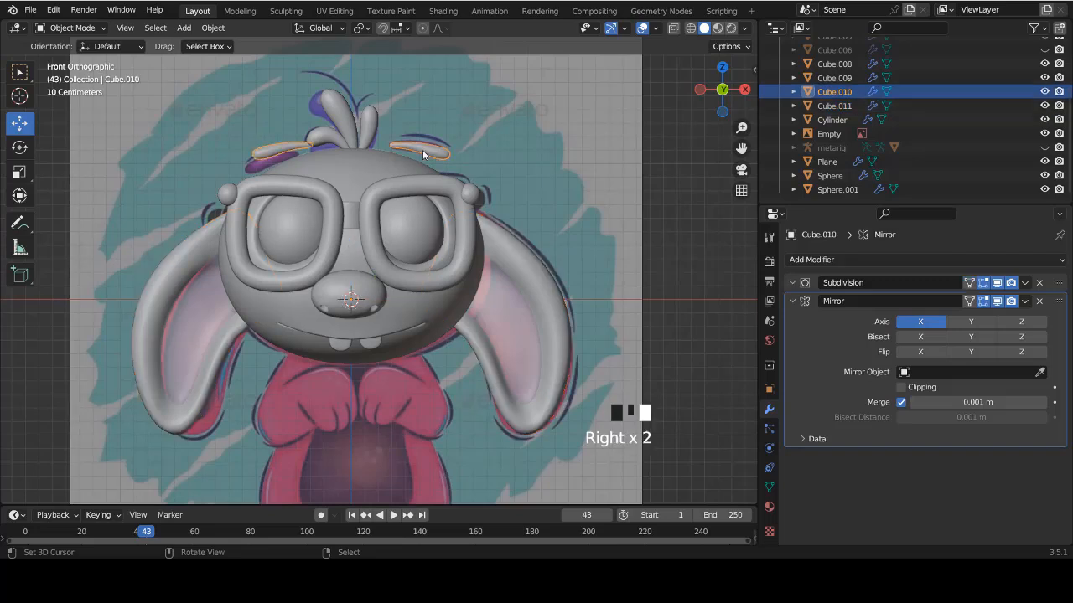
right_click(342, 132)
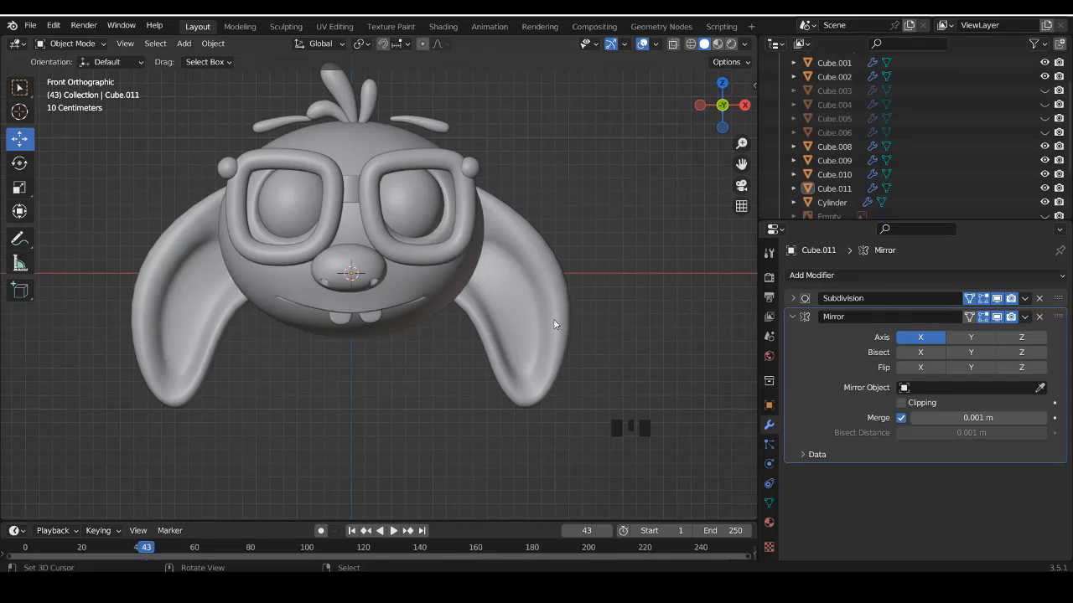
Examine the ear's placement and thickness against the head in the right side view.
middle_drag(553, 324, 470, 349)
key(KP_3)
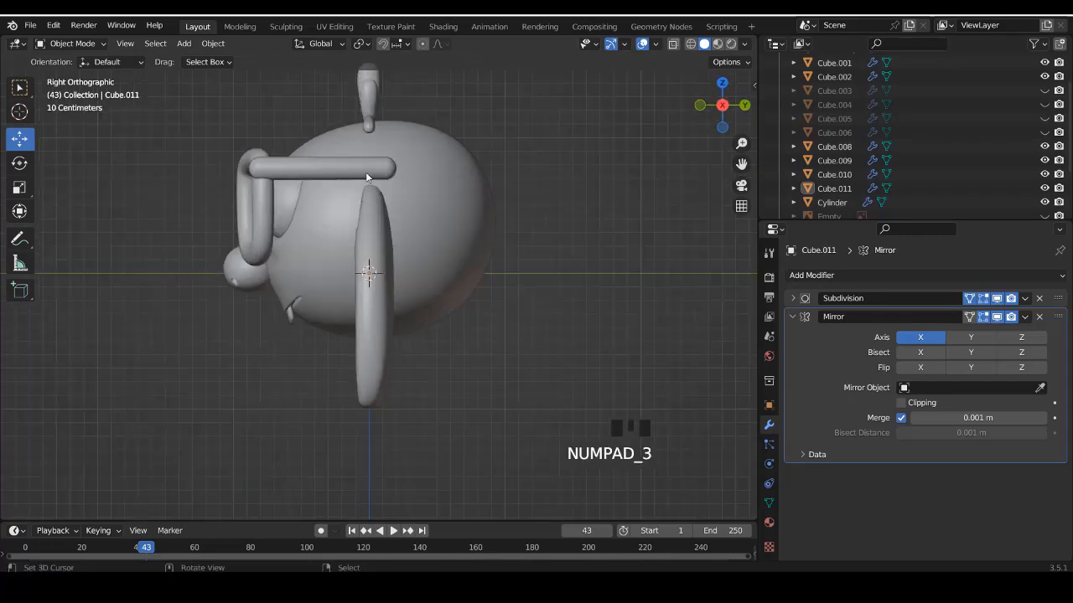
shift+scroll(374, 342, down, 2)
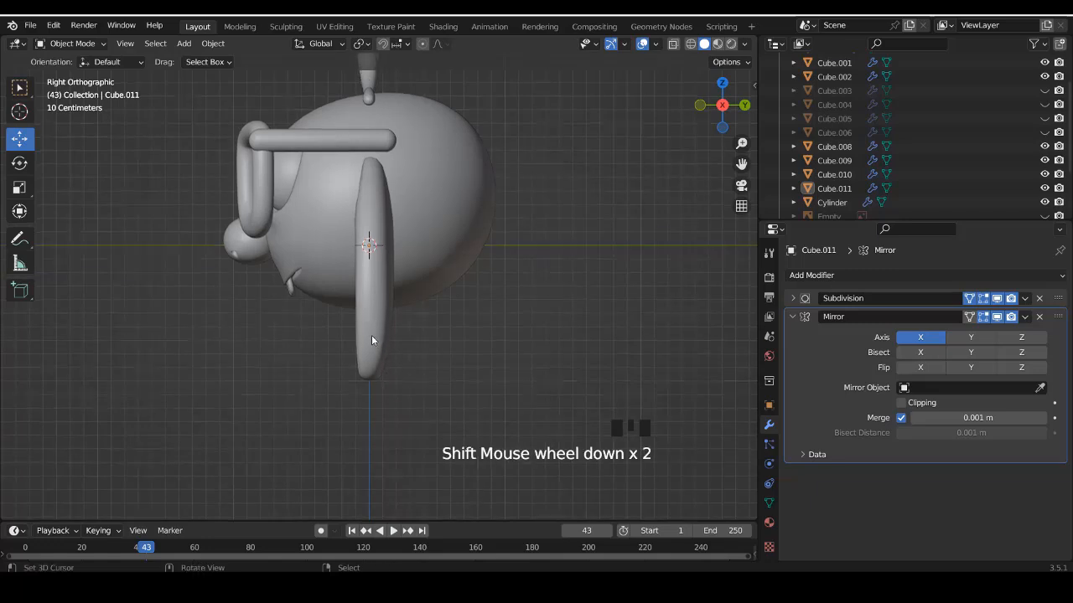
Select the drooping ear and open its mesh for editing in the front view.
middle_drag(371, 336, 470, 328)
right_click(470, 328)
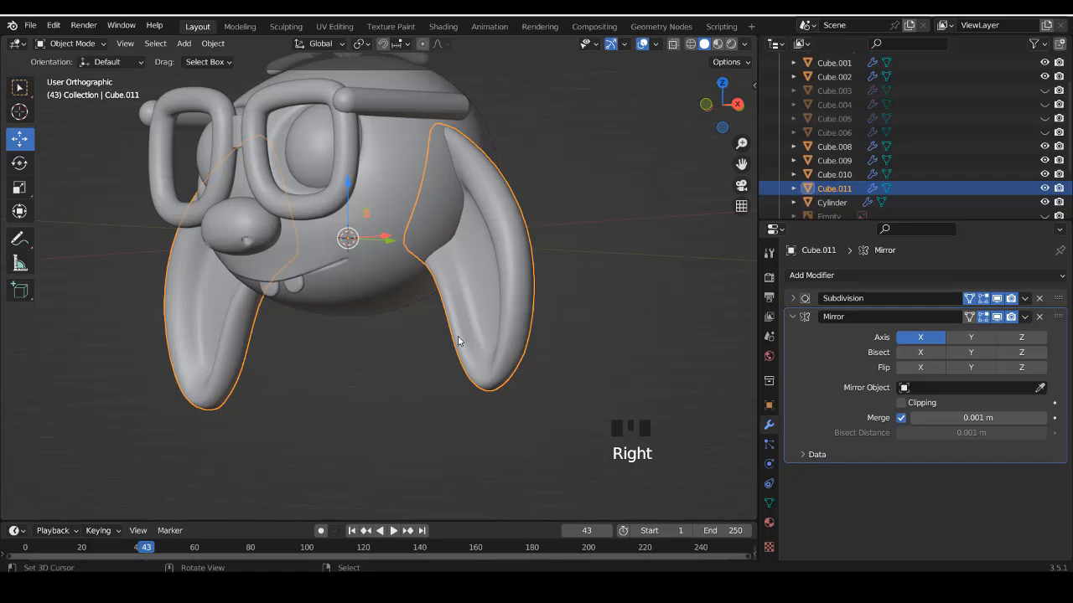
key(Tab)
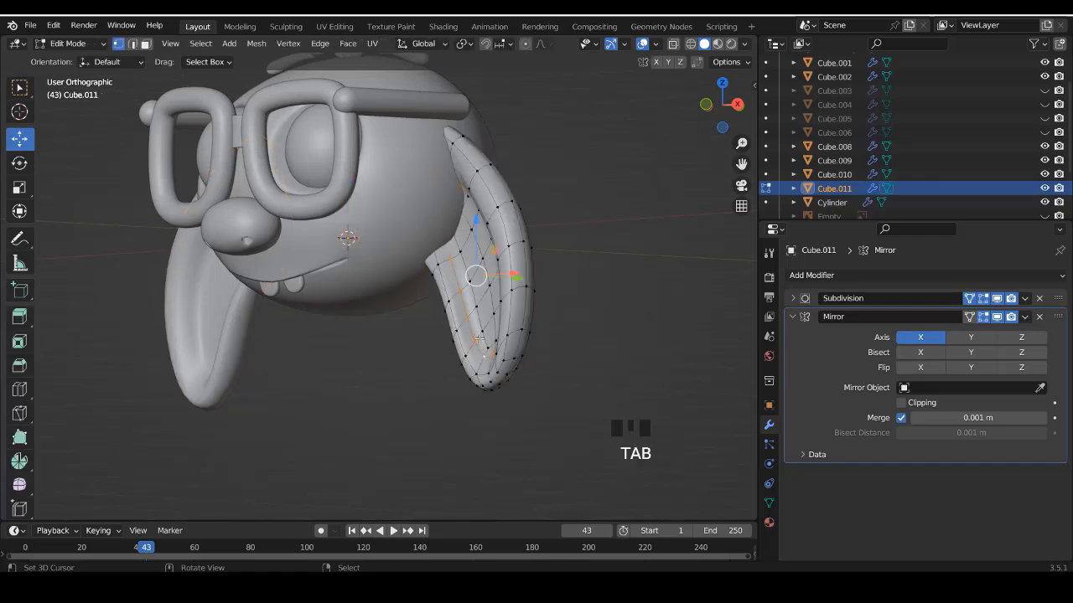
key(KP_1)
ctrl+scroll(545, 377, up, 3)
shift+scroll(533, 340, down, 4)
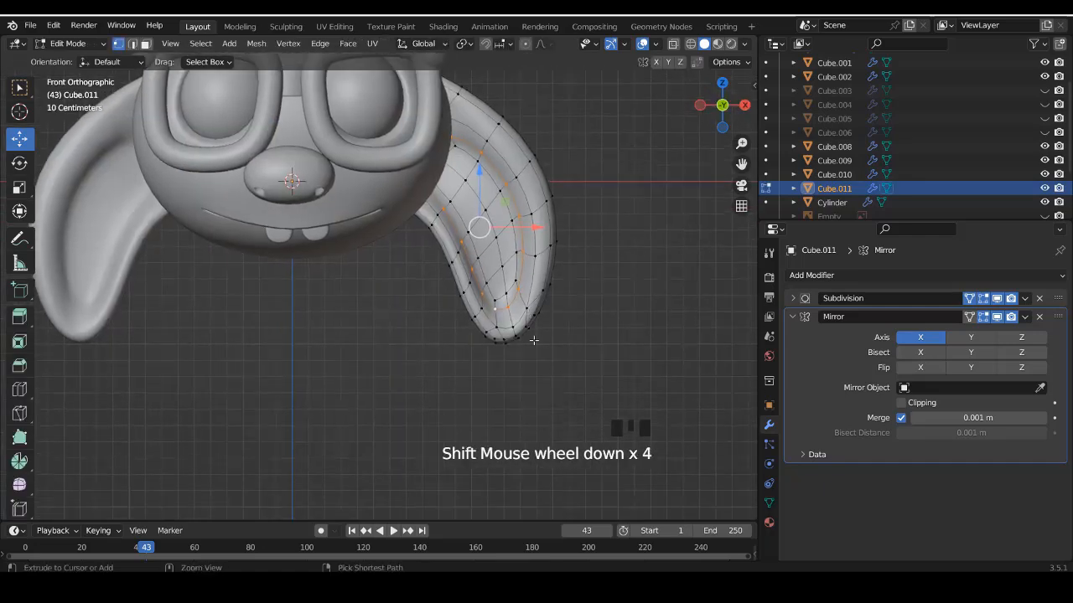
Select the vertices on the outer side of the ear's lower tip through the mesh in wireframe display.
ctrl+scroll(533, 340, up, 2)
scroll(535, 340, up, 2)
key(z)
right_click(543, 356)
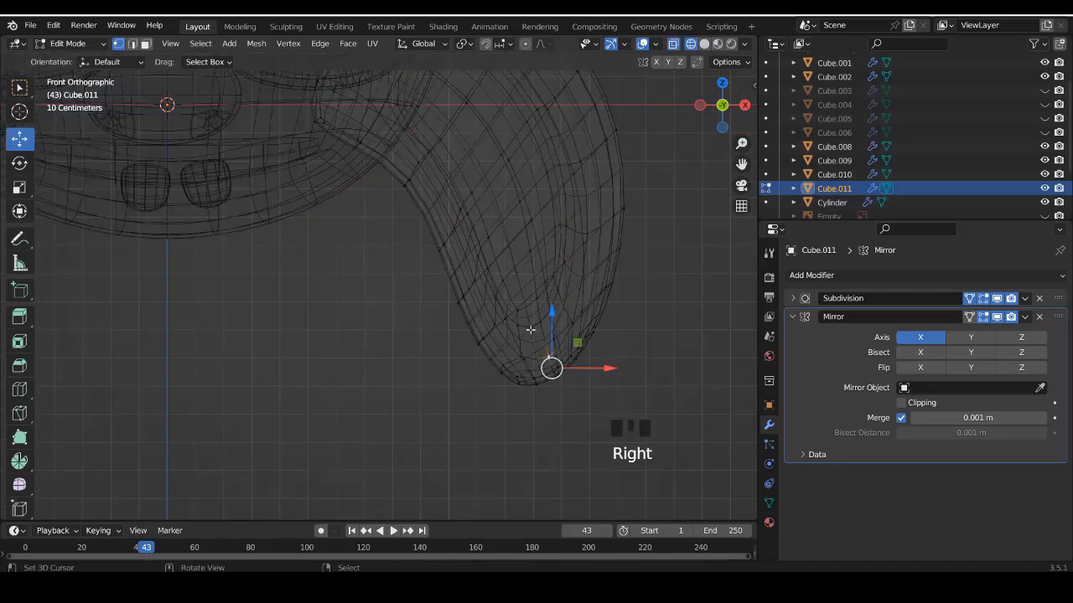
key(c)
drag(530, 286, 560, 370)
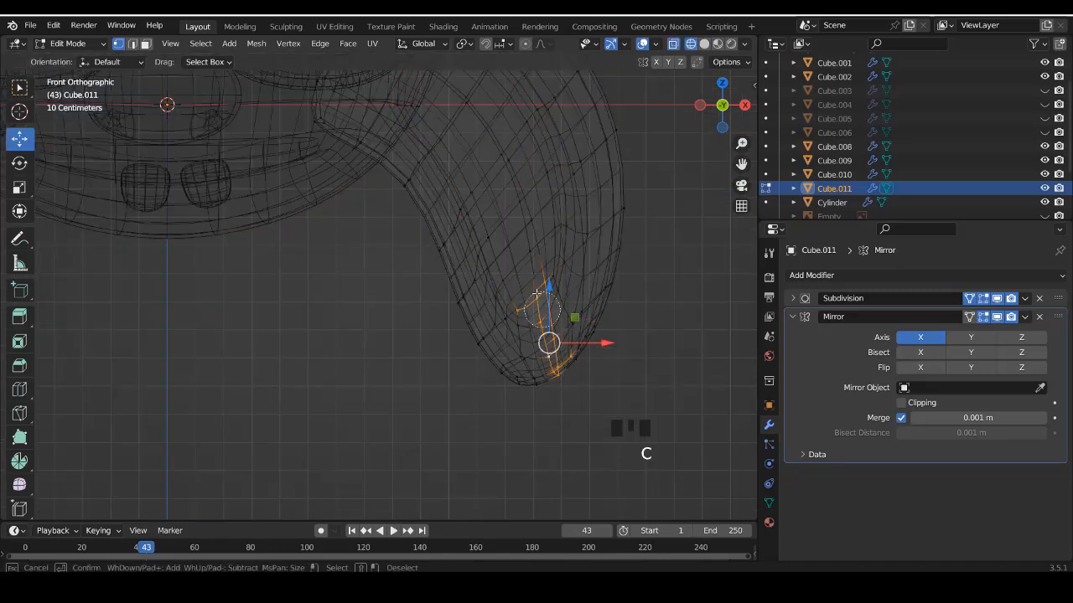
drag(531, 284, 573, 387)
right_click(572, 386)
key(z)
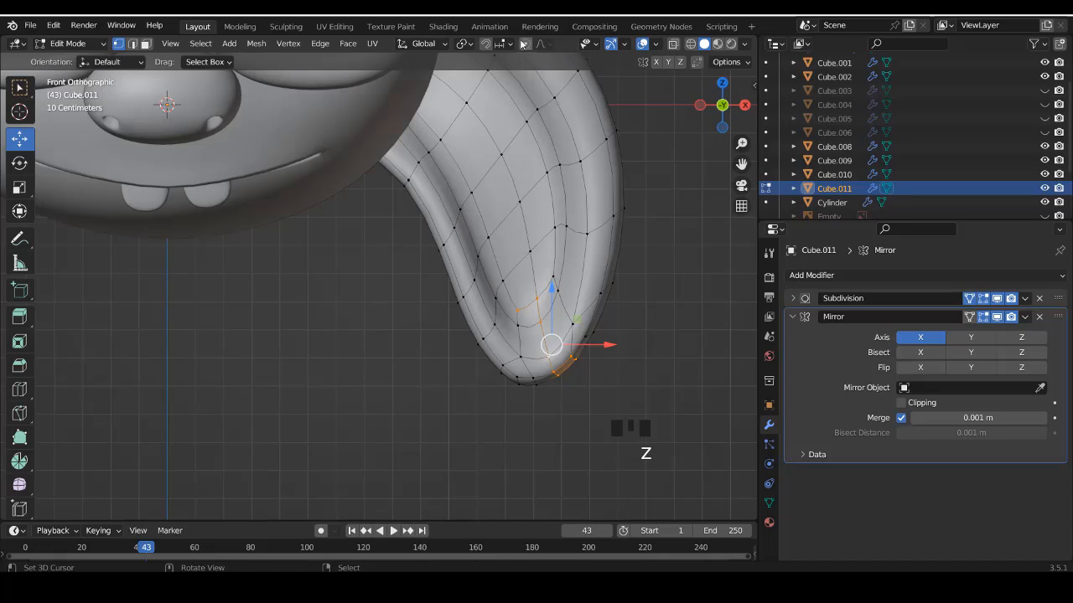
Try to rotate the ear-tip vertices about 35° around Z with smooth proportional editing at size 0.81.
middle_drag(584, 417, 592, 420)
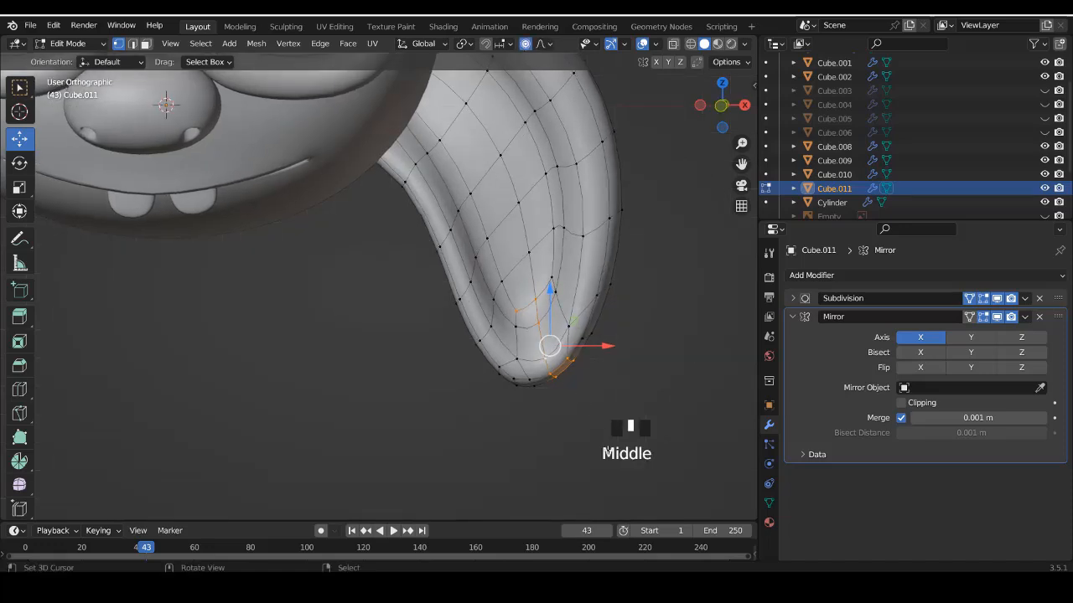
key(KP_3)
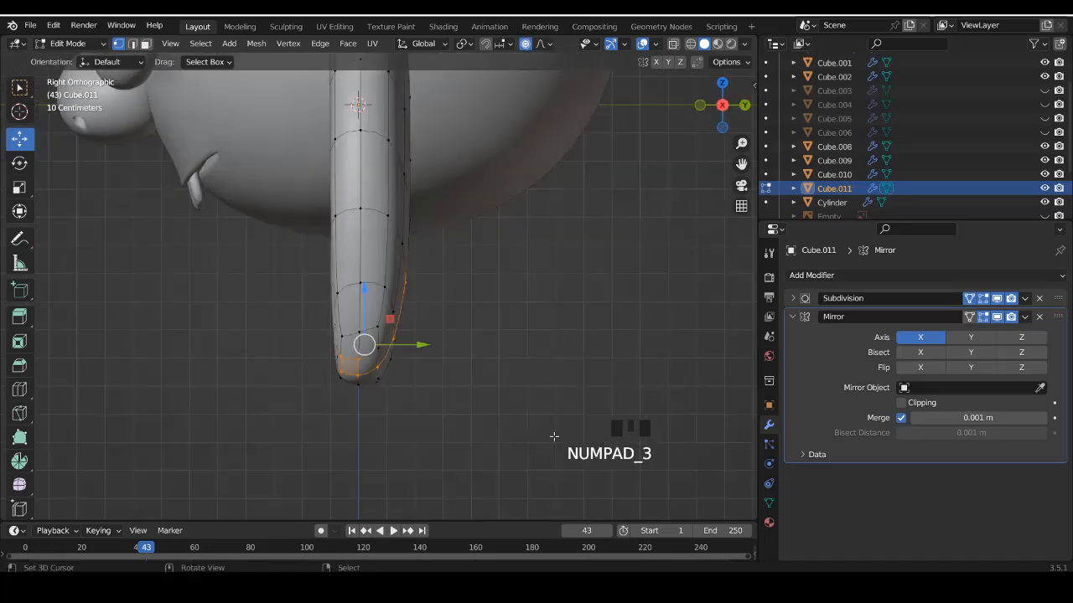
key(r)
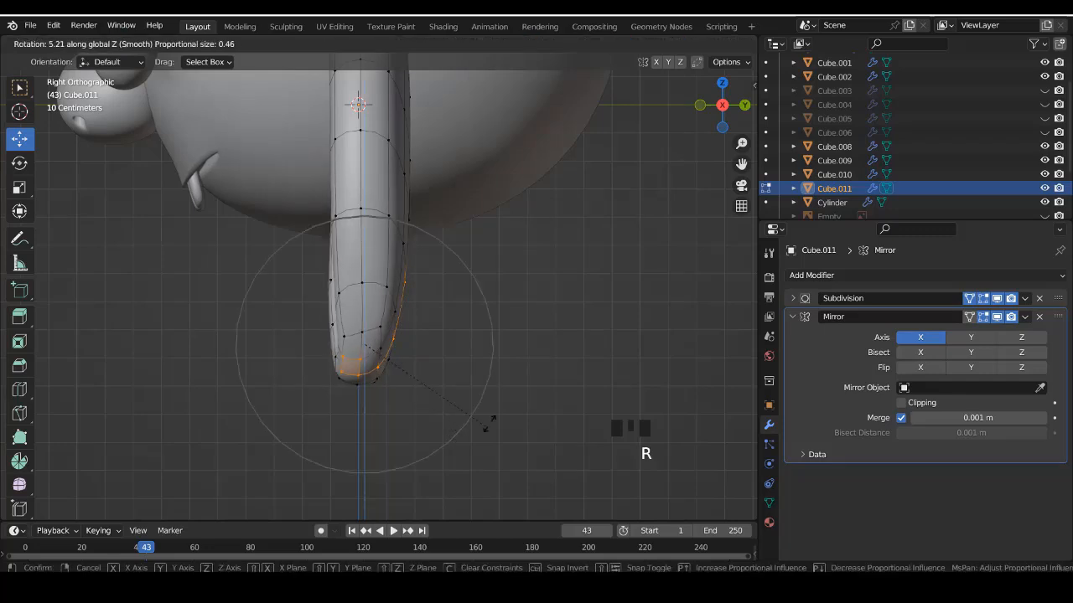
scroll(546, 366, down, 5)
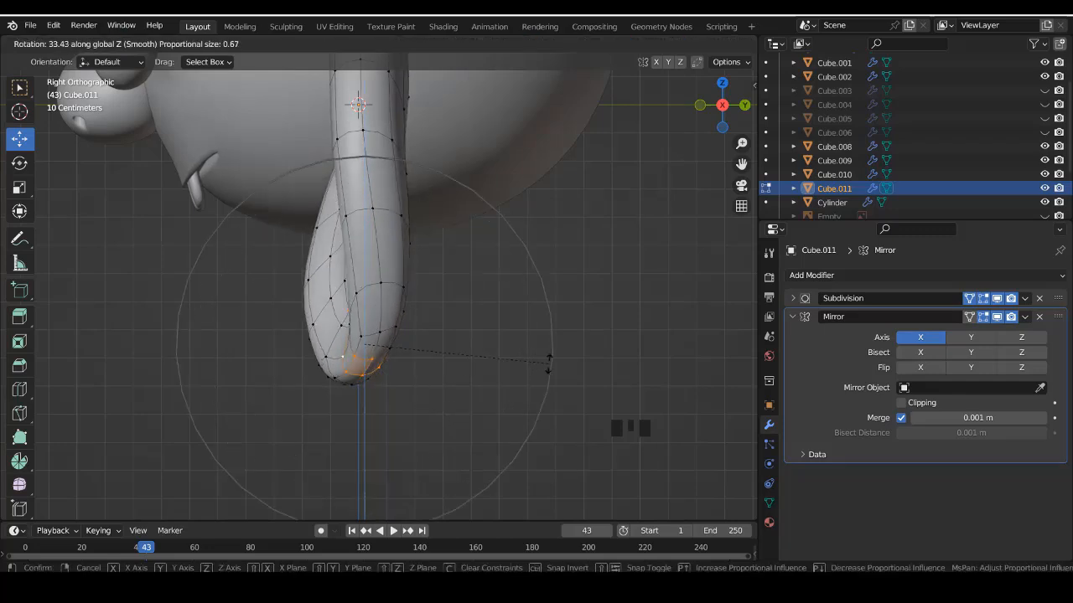
scroll(546, 359, down, 1)
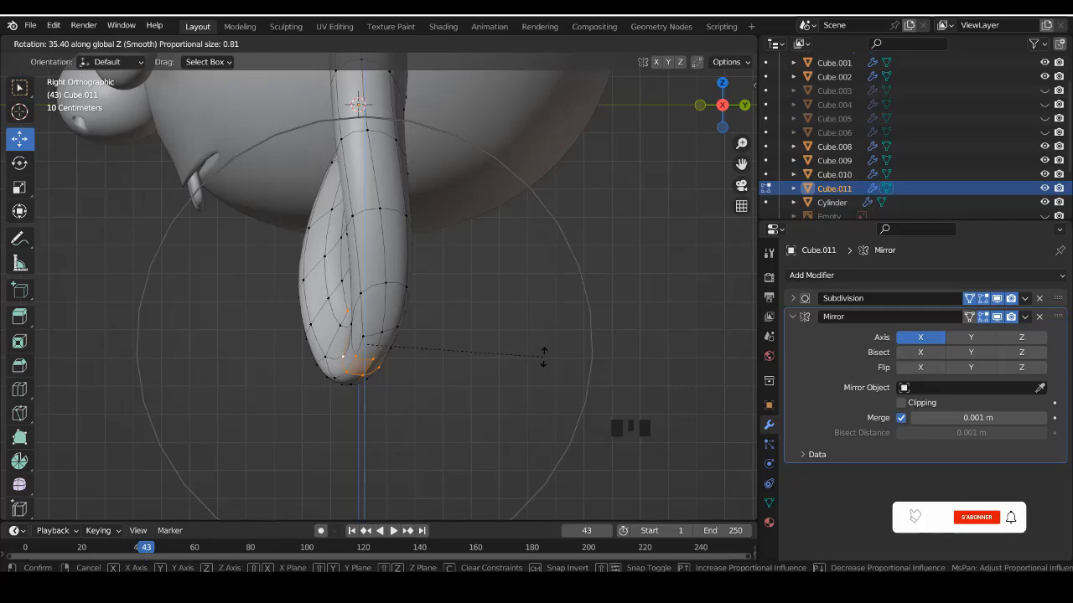
click(543, 357)
Examine the twisted ears in Object Mode from the front, the right side and angled views.
scroll(508, 314, down, 2)
middle_drag(508, 314, 322, 328)
key(KP_1)
key(Tab)
key(alt+a)
scroll(523, 337, down, 2)
key(KP_3)
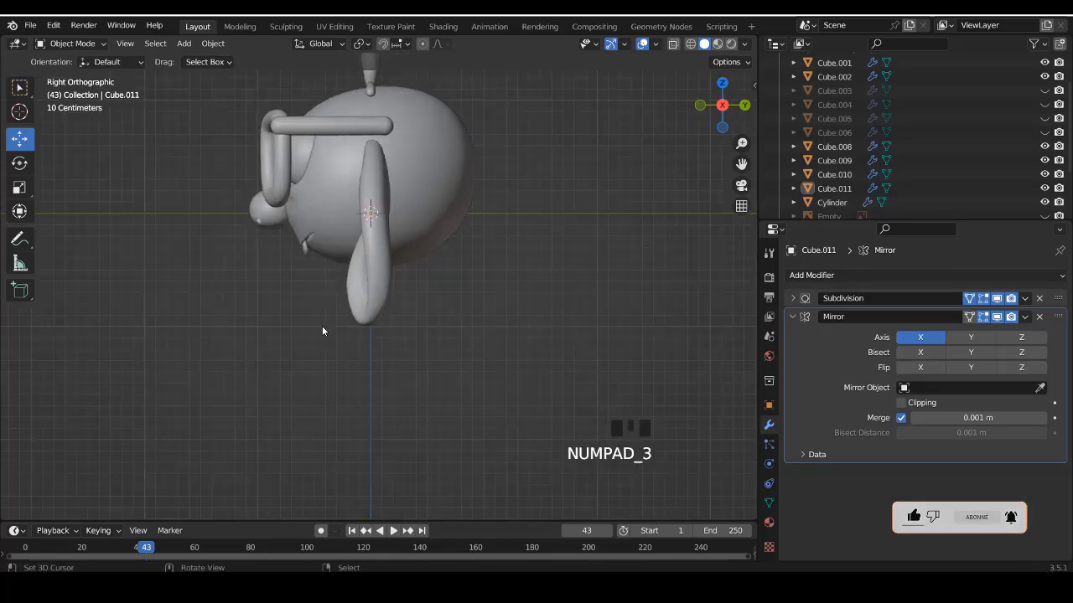
middle_drag(406, 297, 320, 305)
middle_drag(375, 296, 439, 346)
Undo the ear-tip rotation and return to editing the ear with the tip vertices selected.
key(ctrl+z)
key(ctrl+z)
key(ctrl+z)
key(ctrl+z)
scroll(438, 346, up, 2)
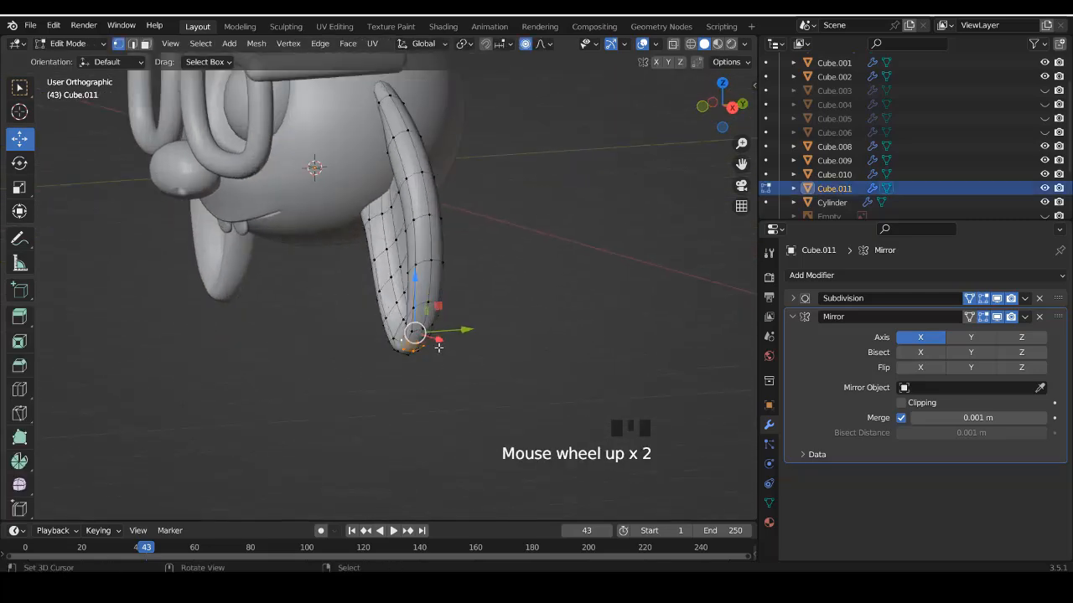
Try a -19.6° rotation of the ear-tip vertices around Z with proportional editing and undo it.
key(r)
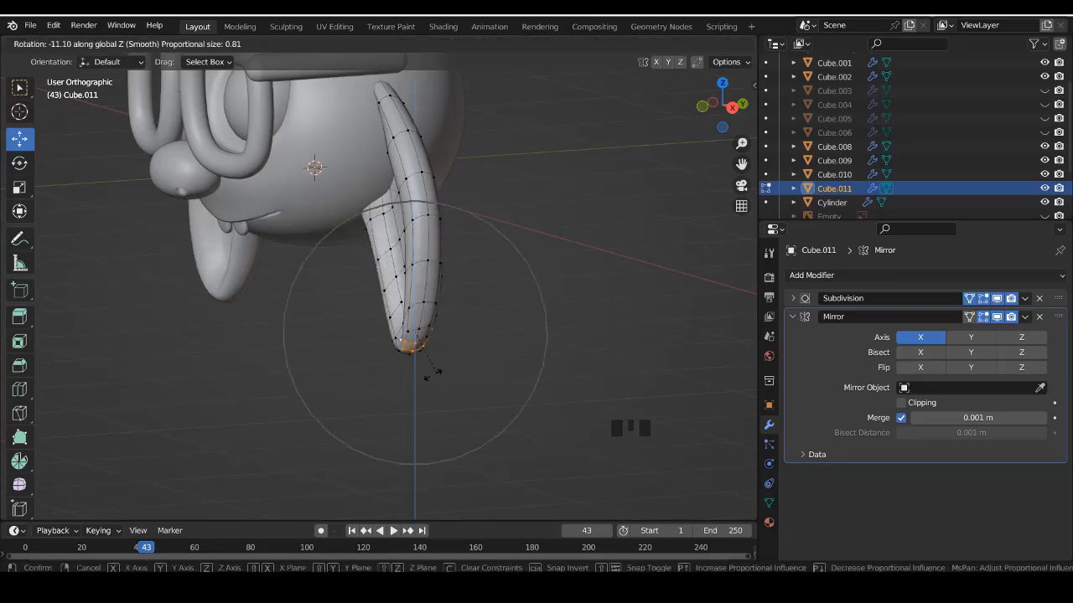
click(430, 377)
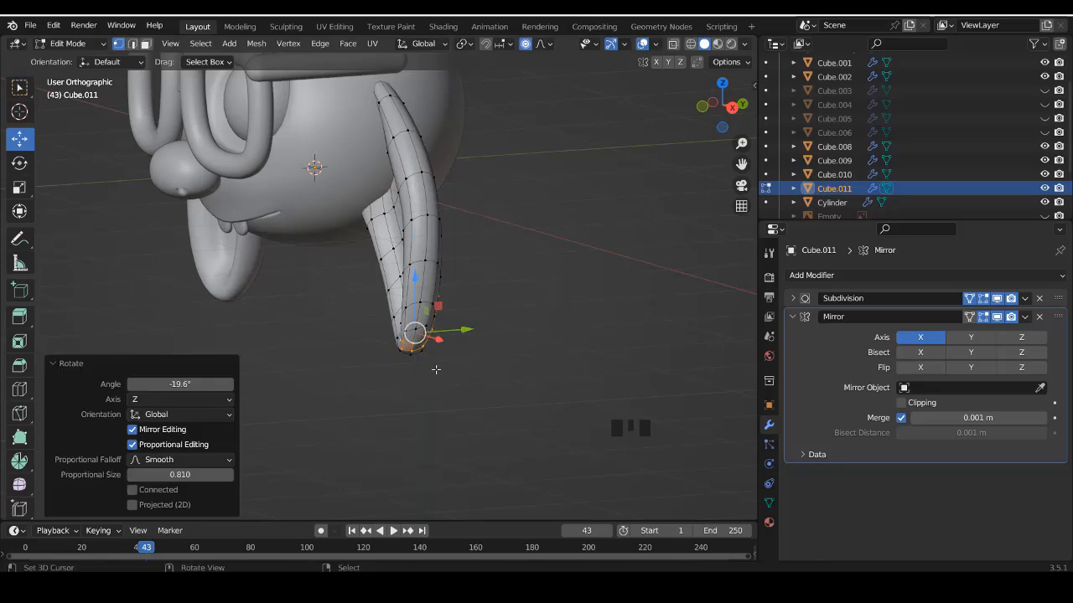
key(KP_1)
scroll(438, 367, down, 2)
key(Tab)
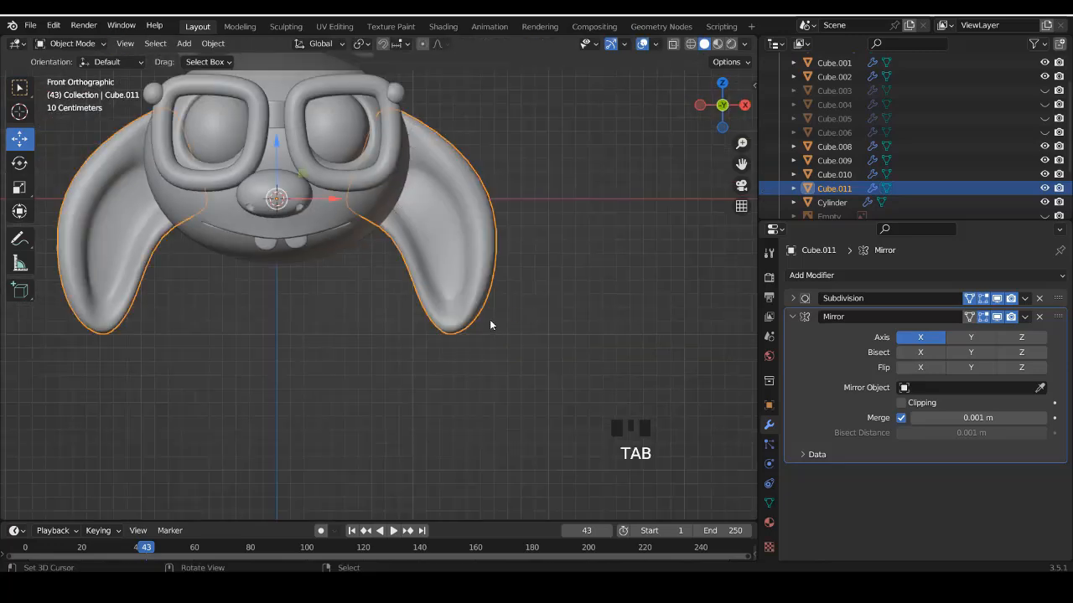
middle_drag(491, 325, 442, 367)
key(ctrl+z)
key(ctrl+z)
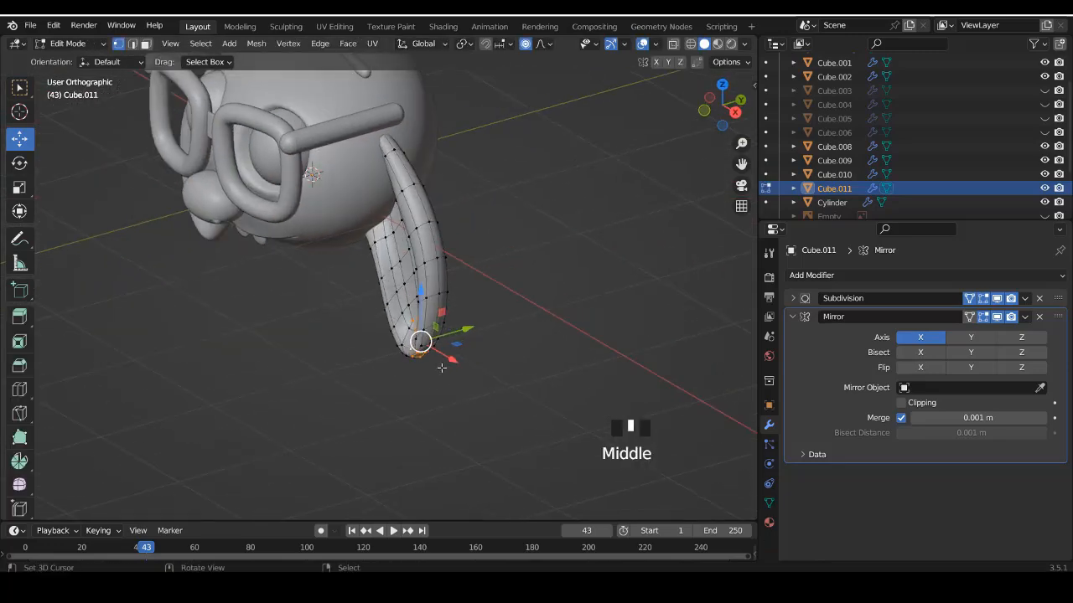
Rotate the ear-tip vertices 26.5° around Z with smooth proportional editing at size 0.81, and save the file.
key(r)
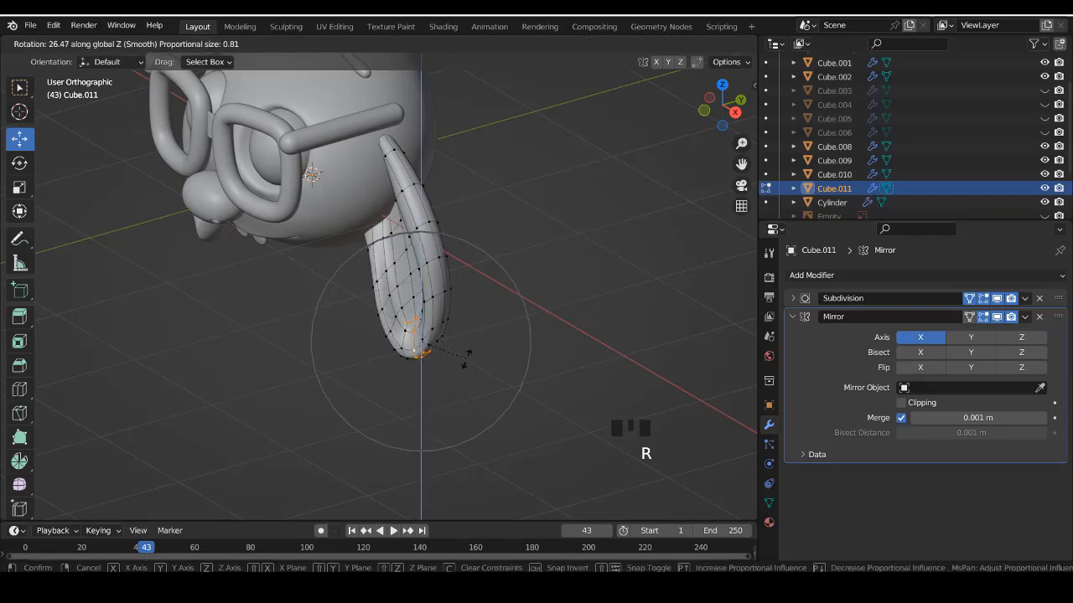
click(467, 356)
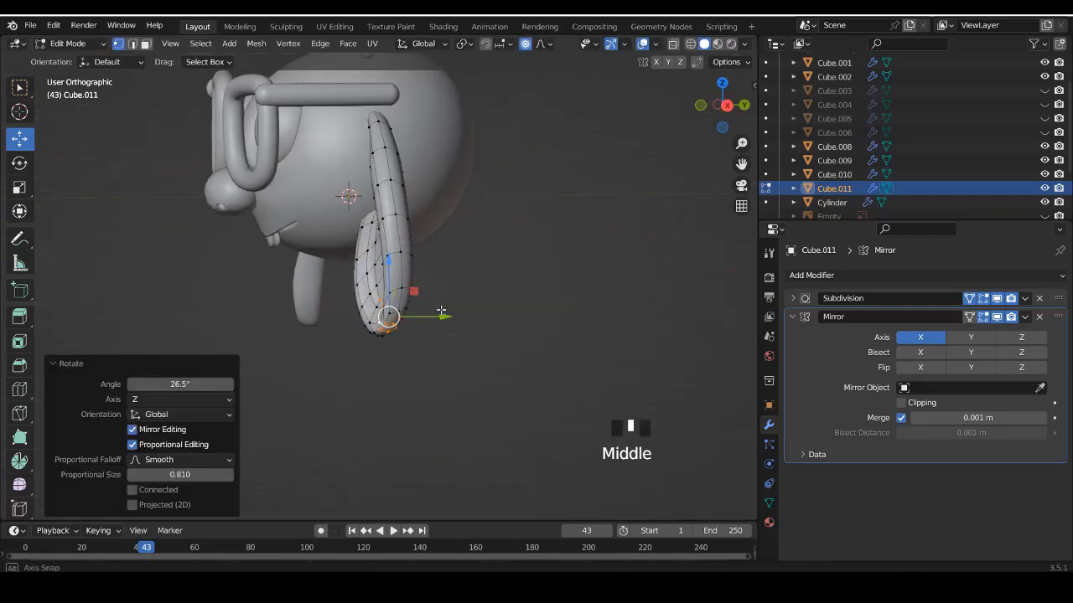
key(KP_3)
key(Tab)
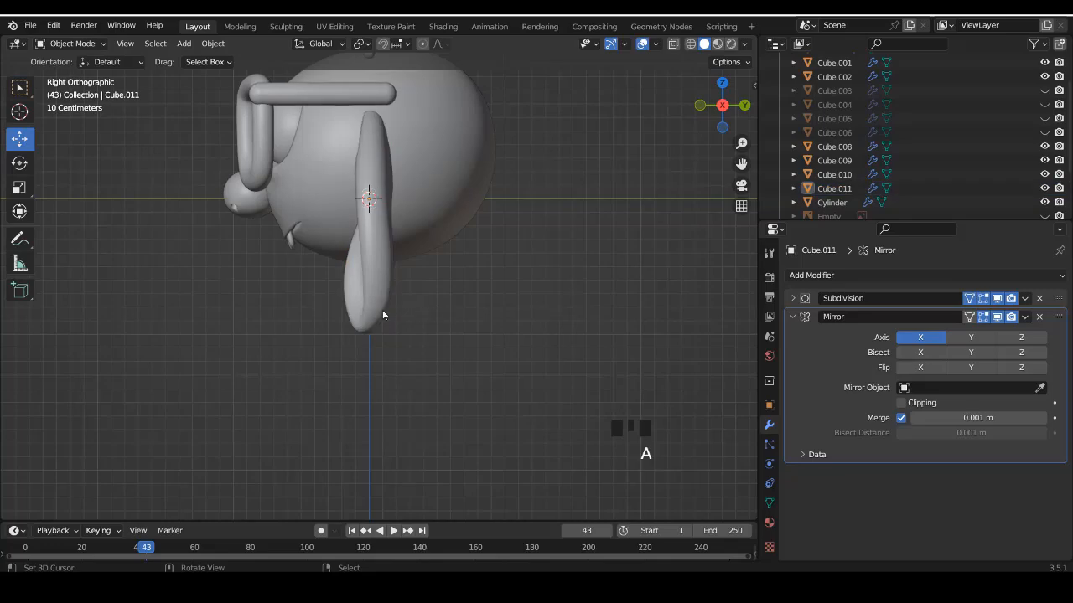
key(ctrl+s)
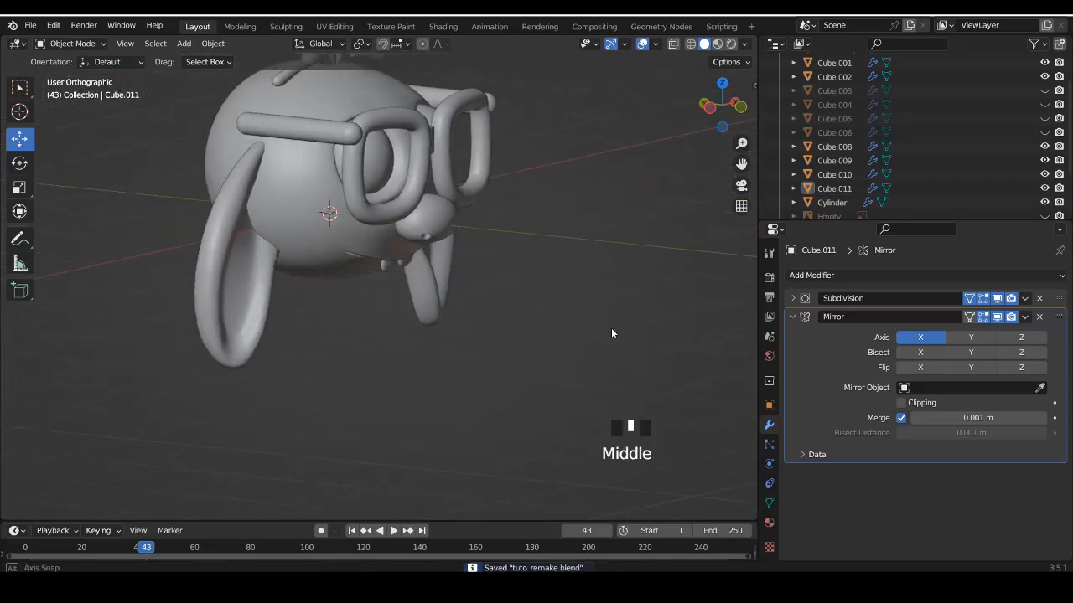